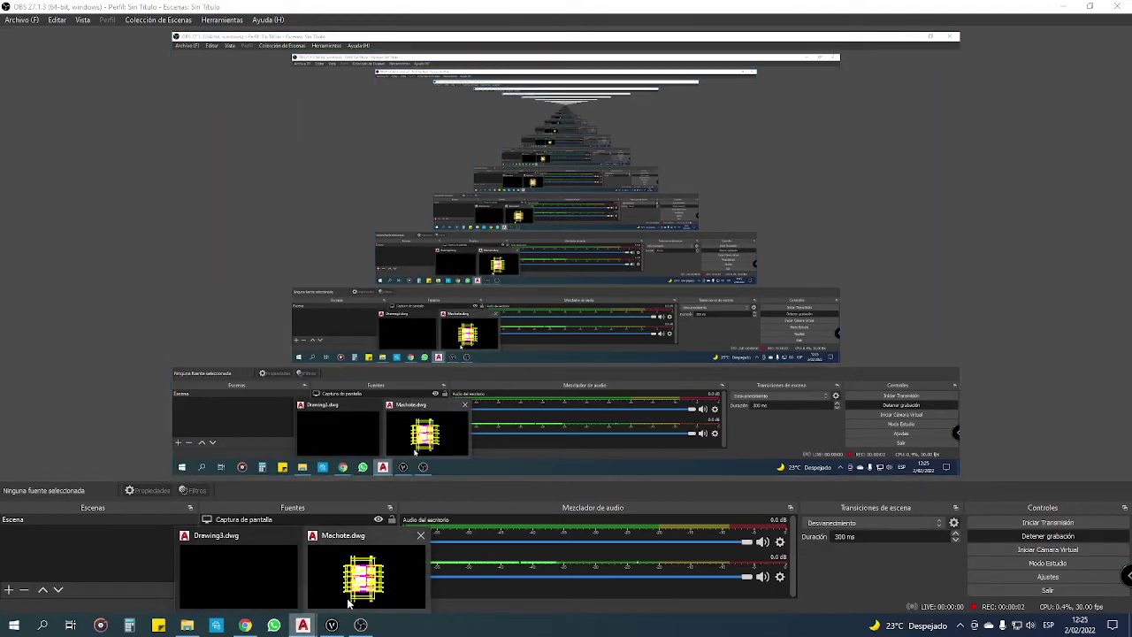
click(352, 548)
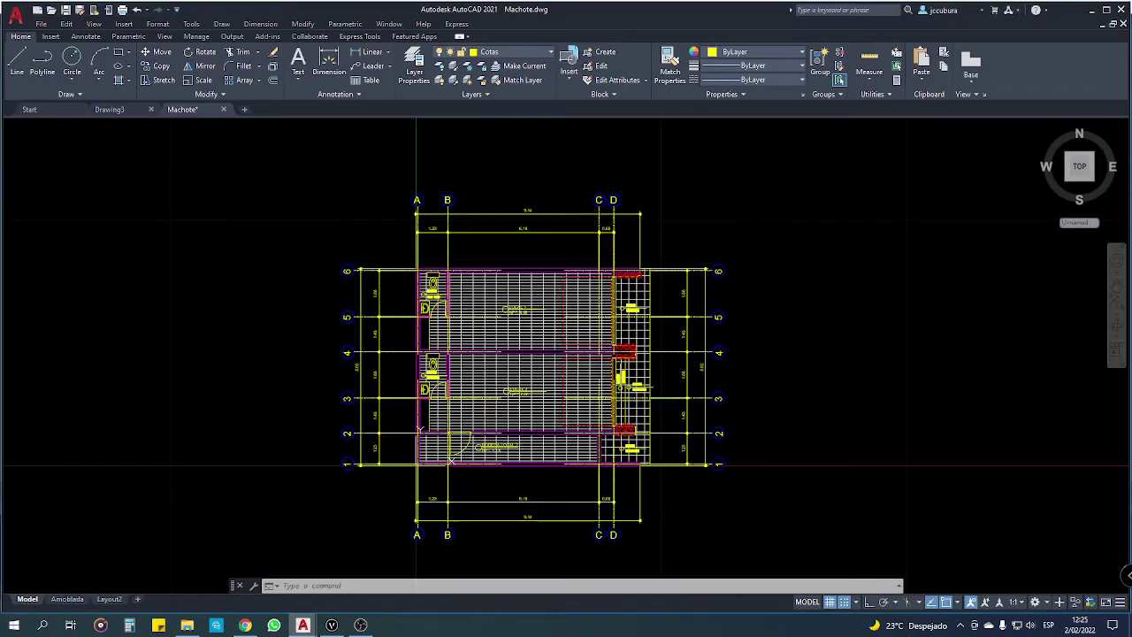
middle_drag(796, 409, 752, 416)
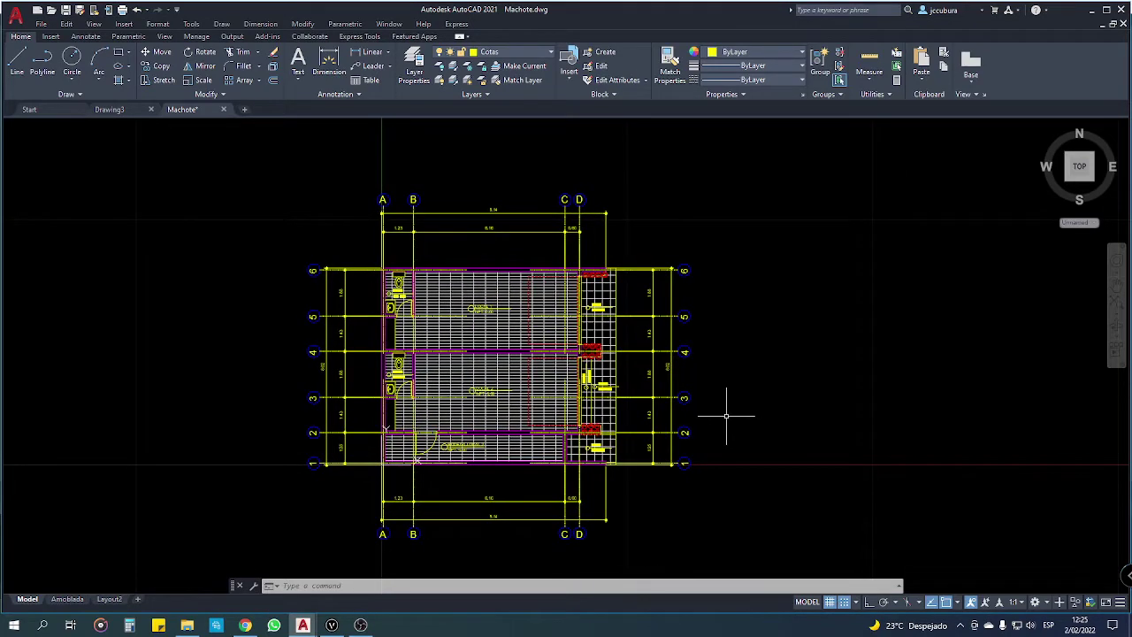
mouse_move(726, 416)
middle_down()
mouse_move(745, 422)
mouse_move(753, 409)
middle_up()
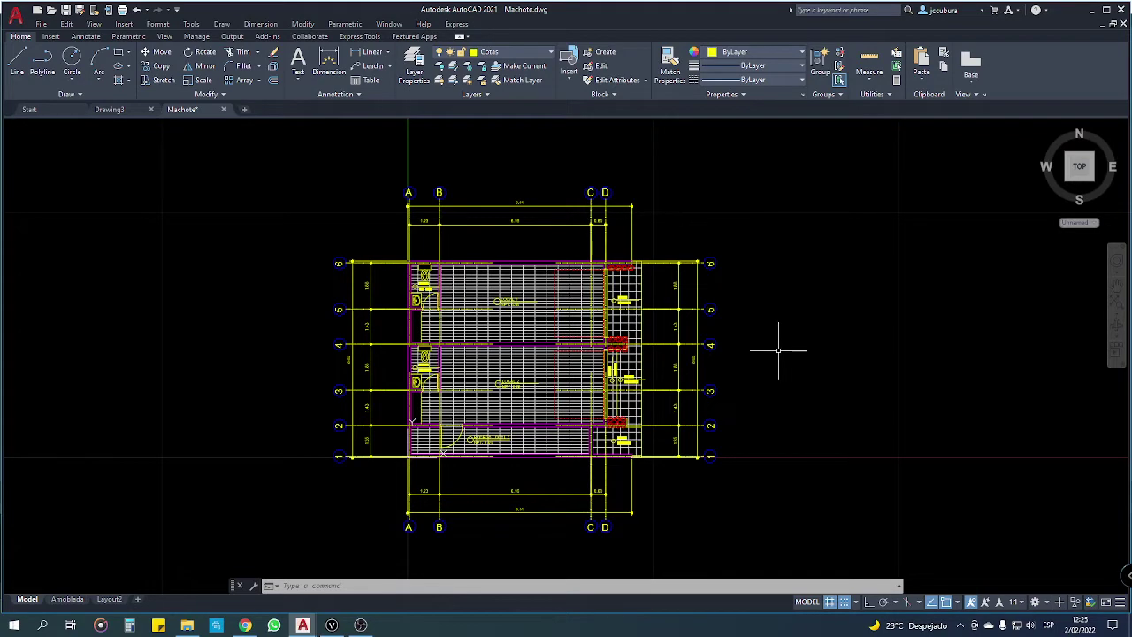
click(276, 165)
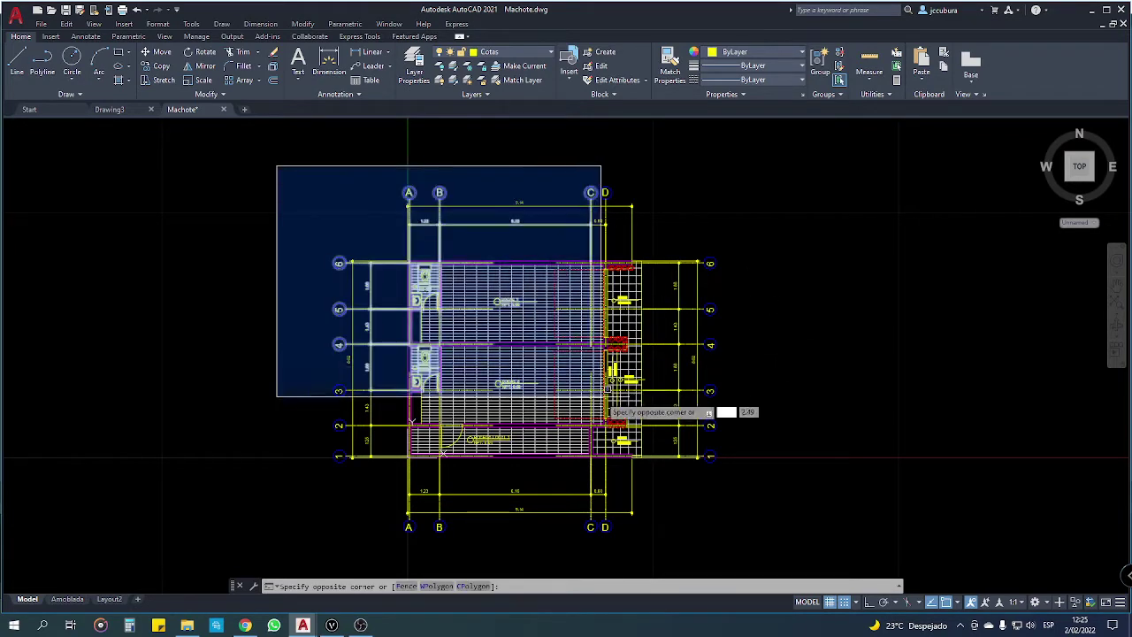
click(792, 547)
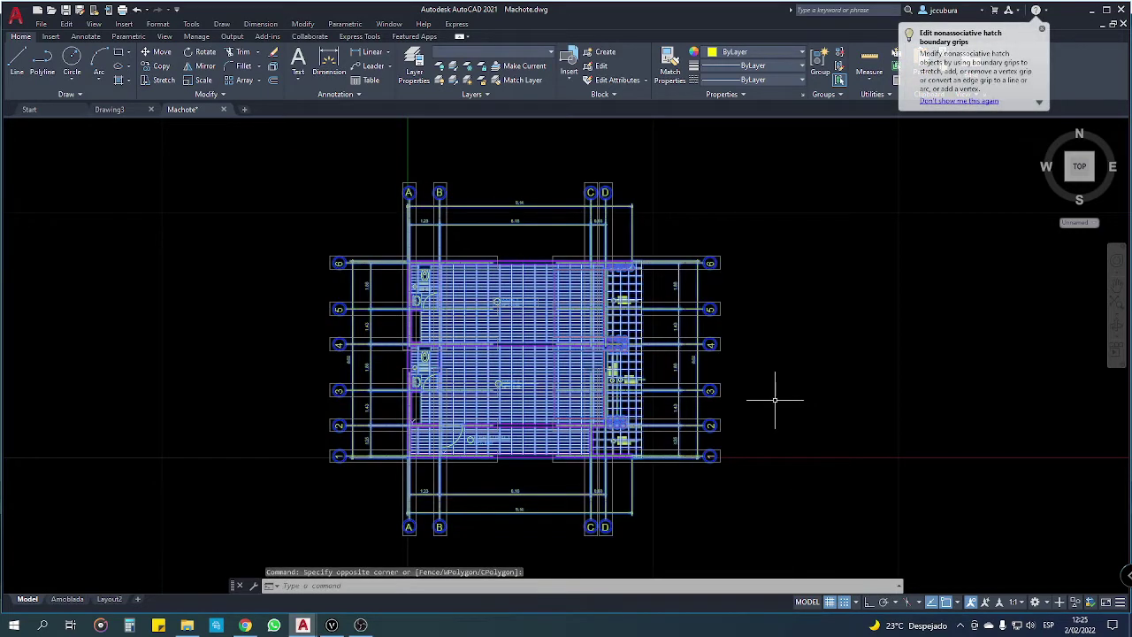
key(Escape)
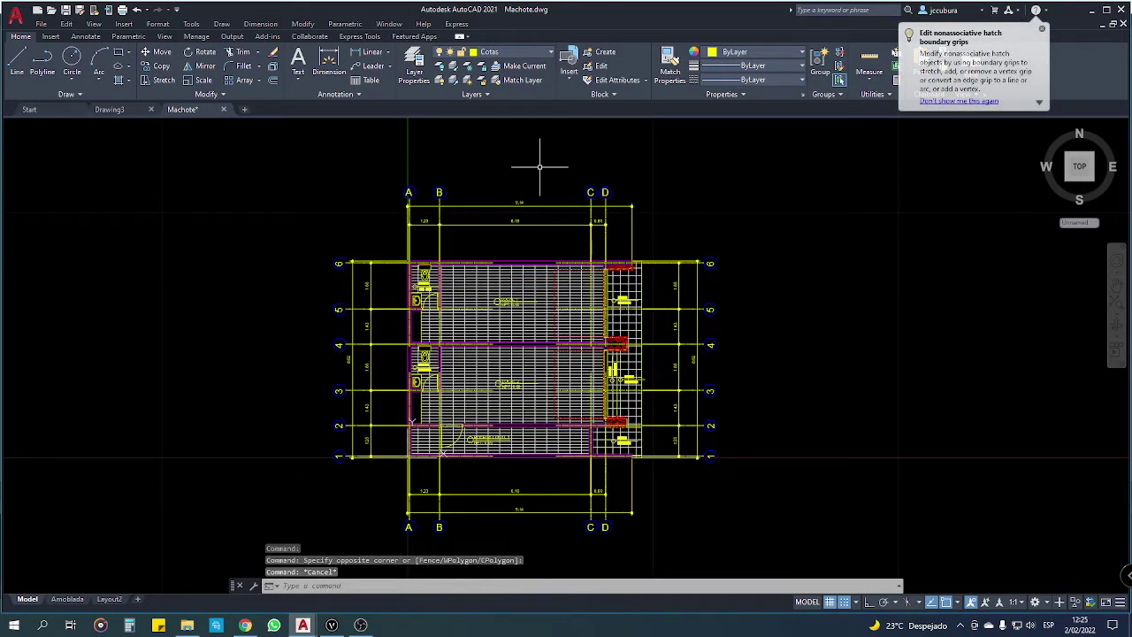
click(538, 167)
click(504, 242)
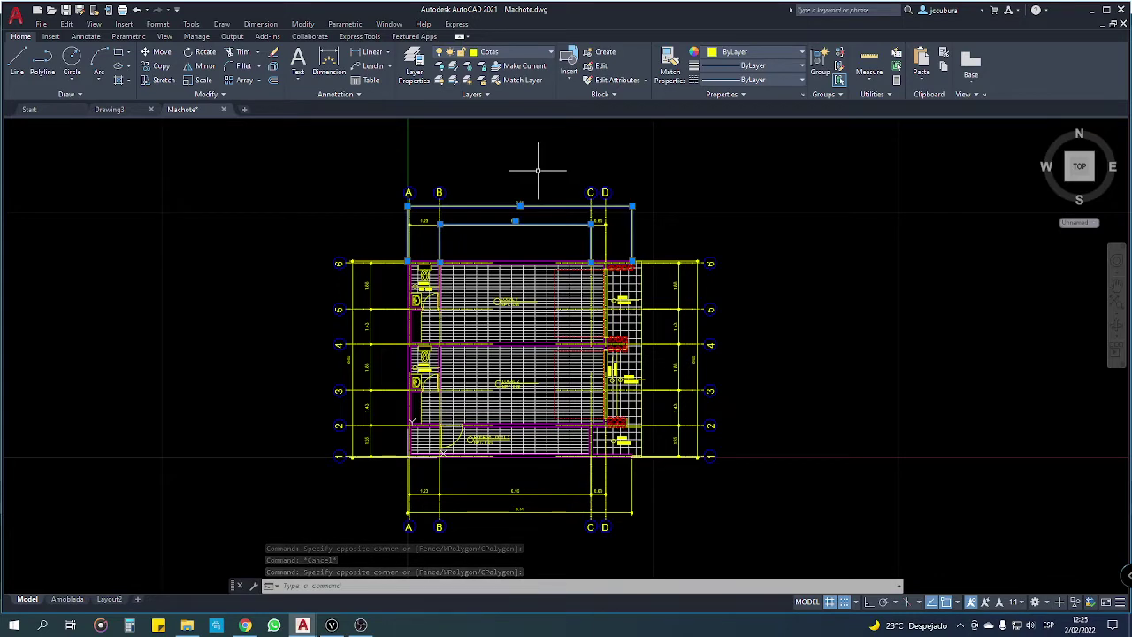
key(Escape)
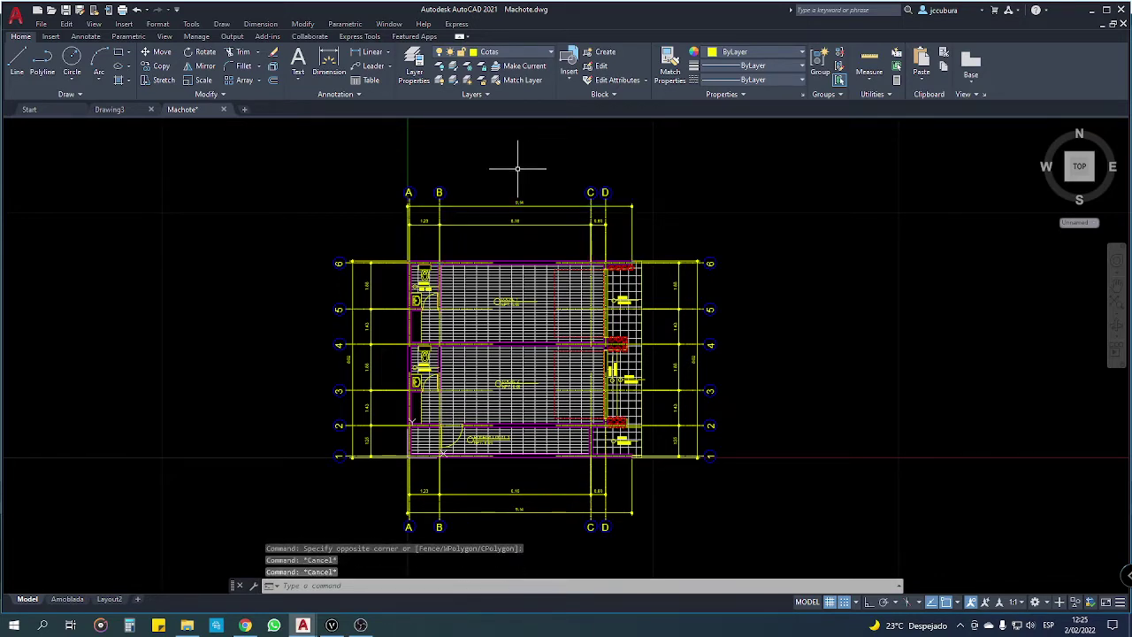
scroll(434, 190, up, 2)
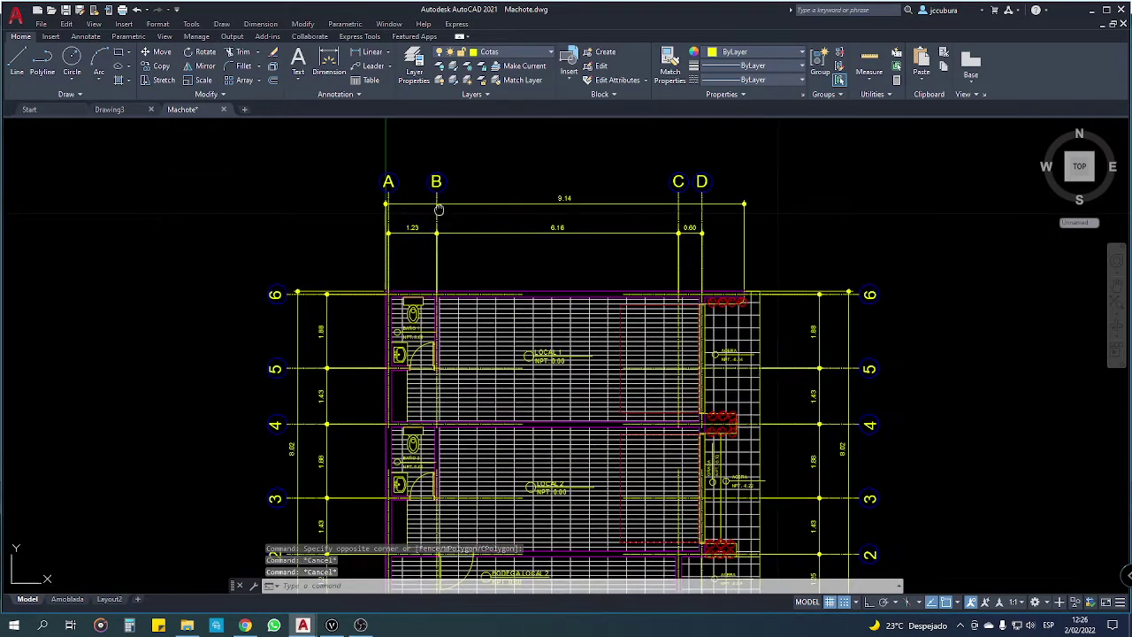
scroll(429, 187, down, 2)
scroll(495, 261, up, 2)
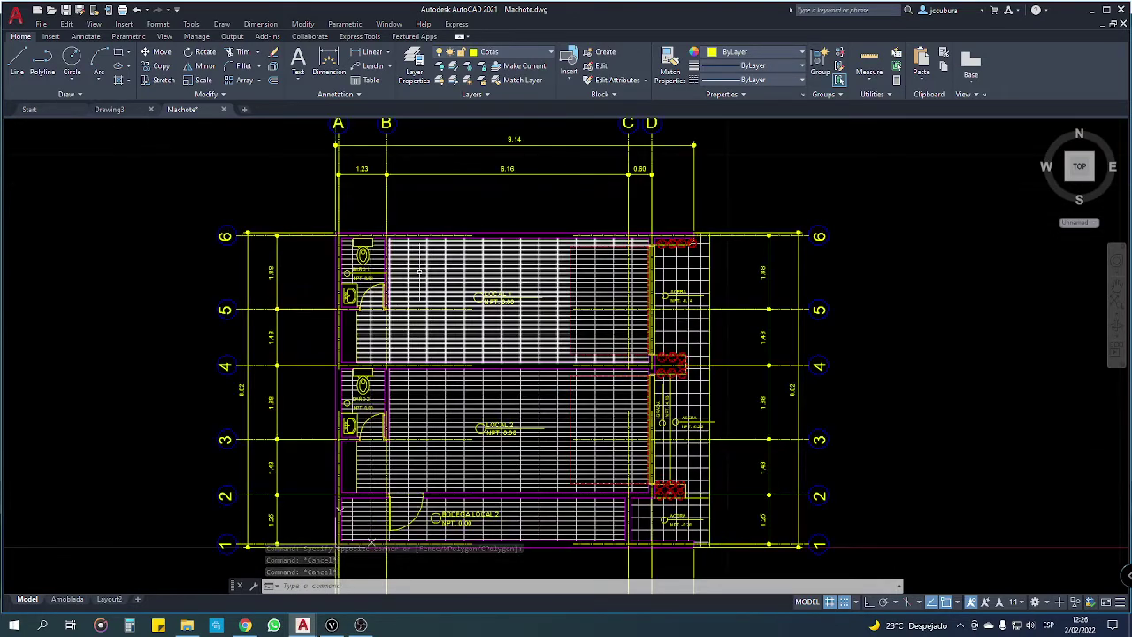
click(550, 272)
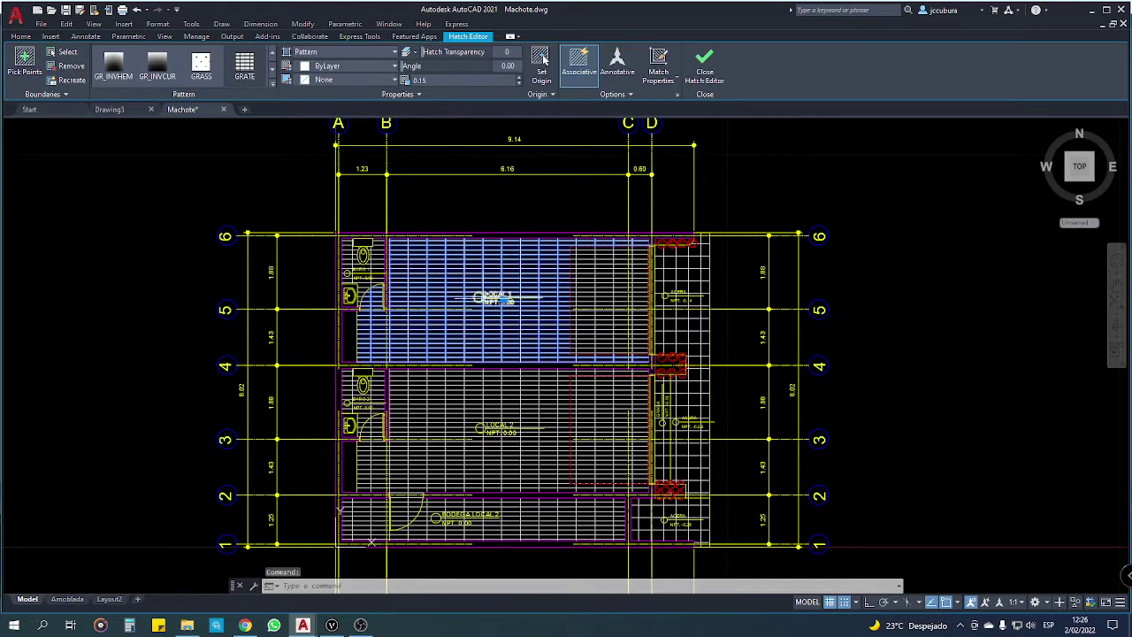
scroll(483, 294, up, 3)
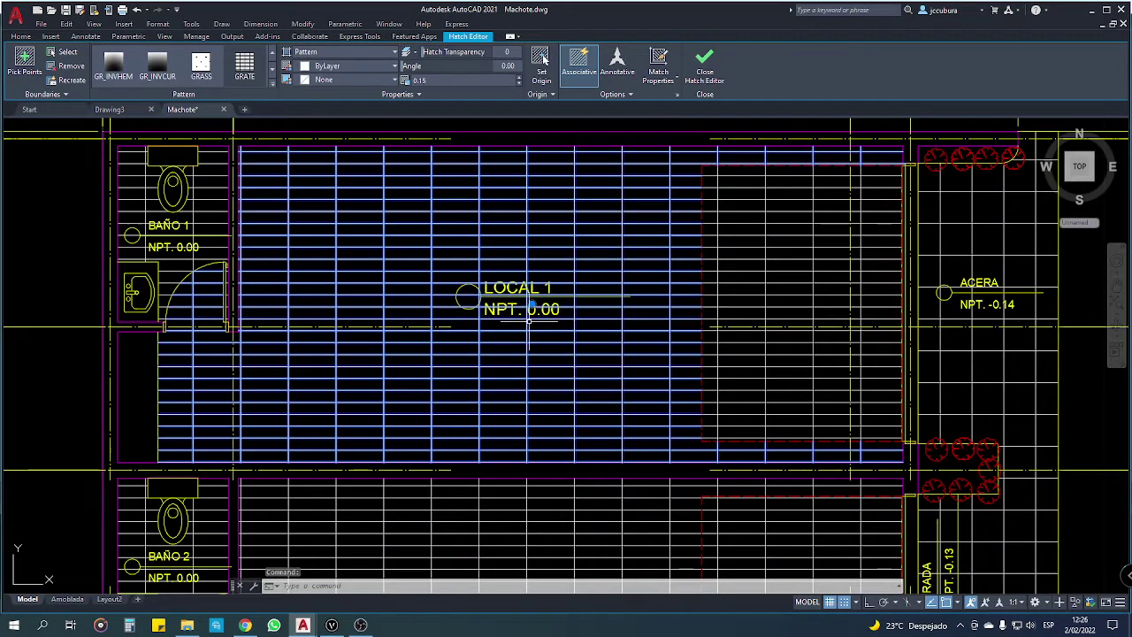
key(Escape)
key(Escape)
scroll(555, 296, down, 3)
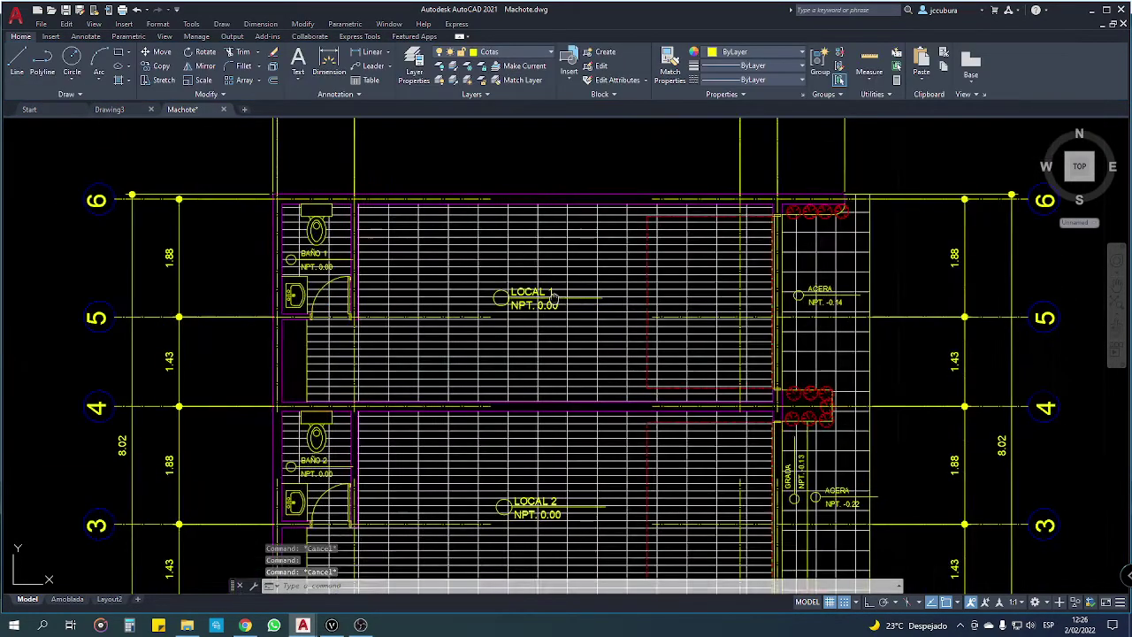
scroll(442, 265, down, 2)
middle_drag(428, 256, 426, 294)
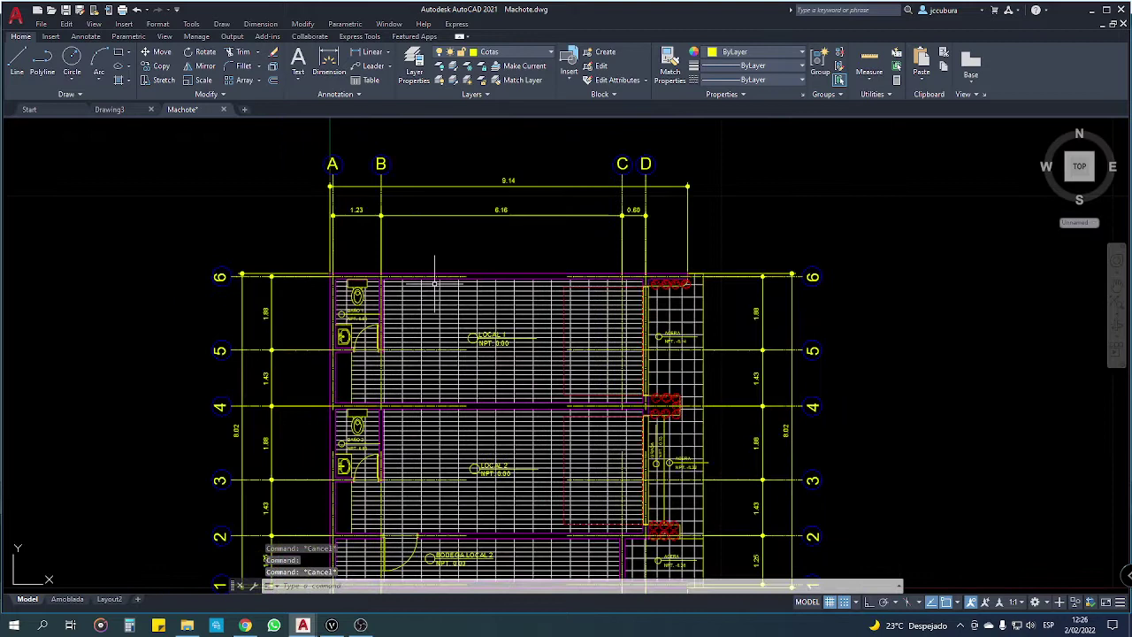
click(459, 165)
click(422, 252)
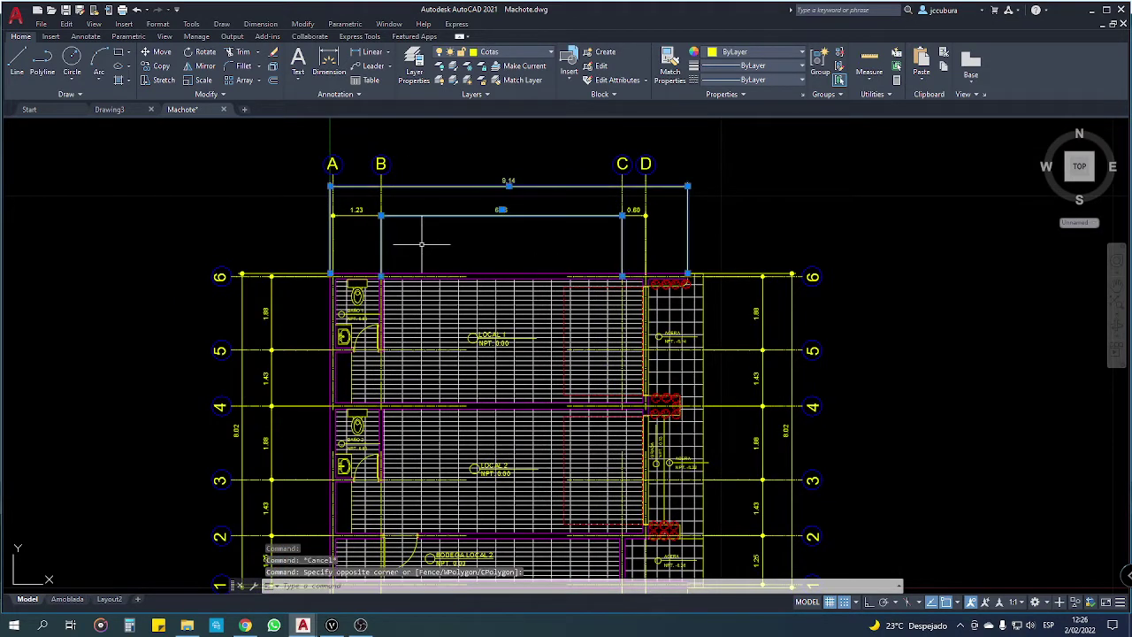
key(Escape)
click(312, 243)
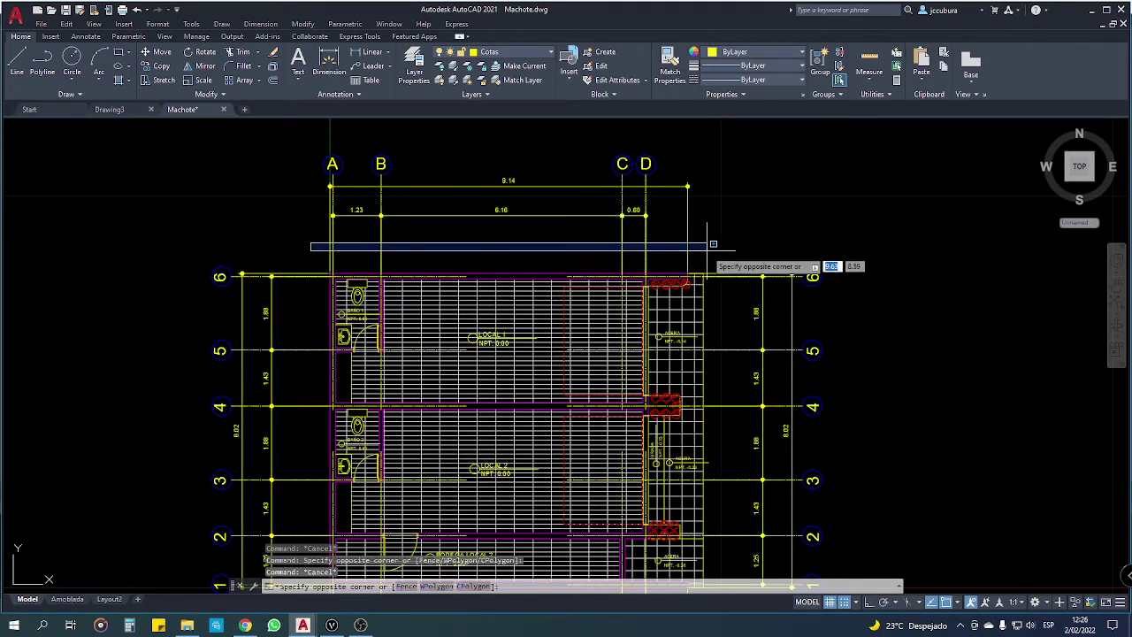
key(Escape)
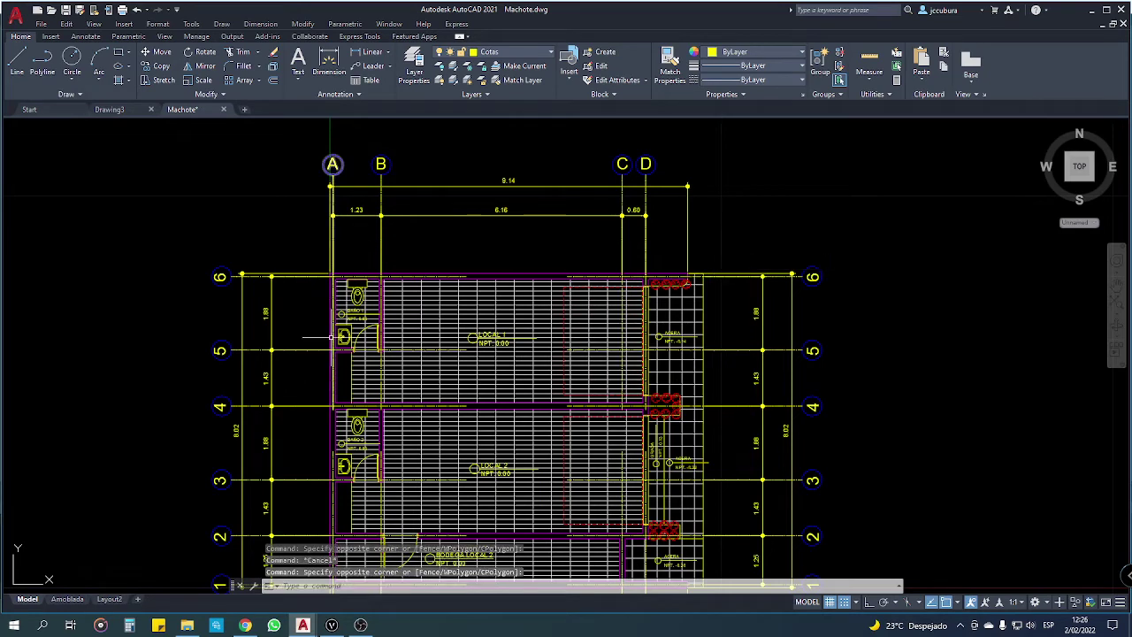
middle_drag(305, 250, 327, 237)
click(327, 236)
middle_drag(304, 313, 318, 243)
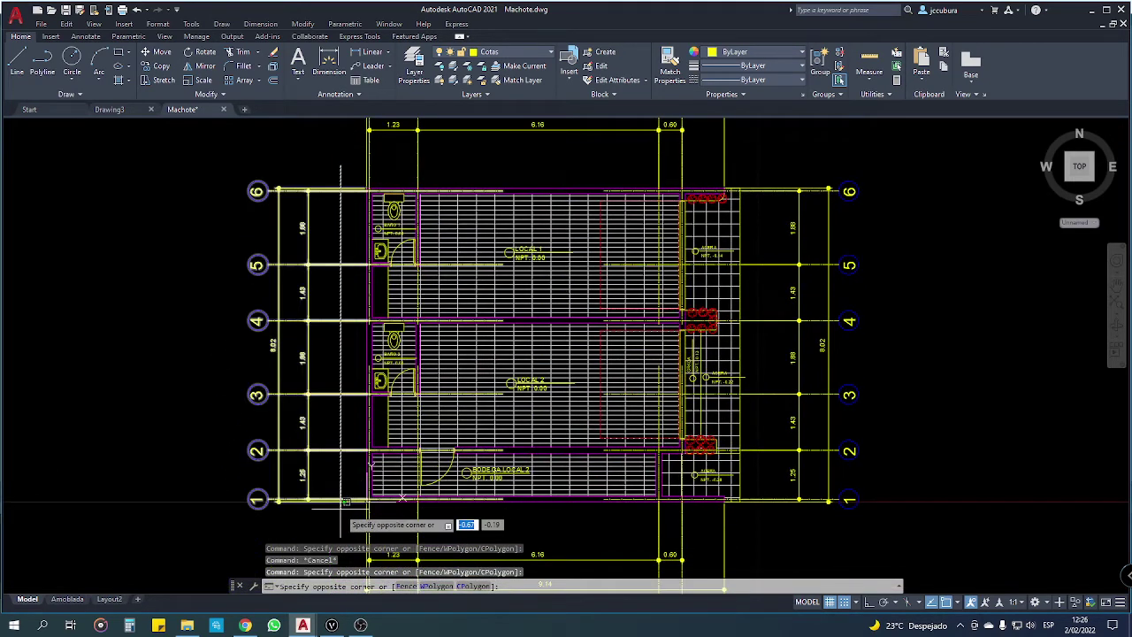
click(246, 536)
key(Escape)
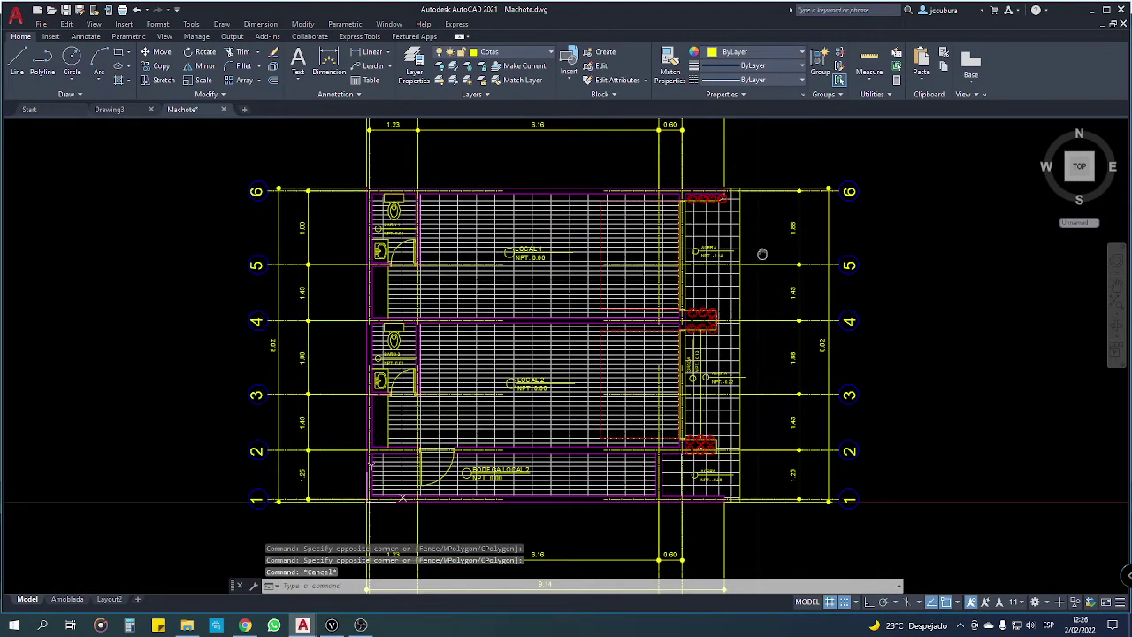
middle_drag(762, 255, 720, 222)
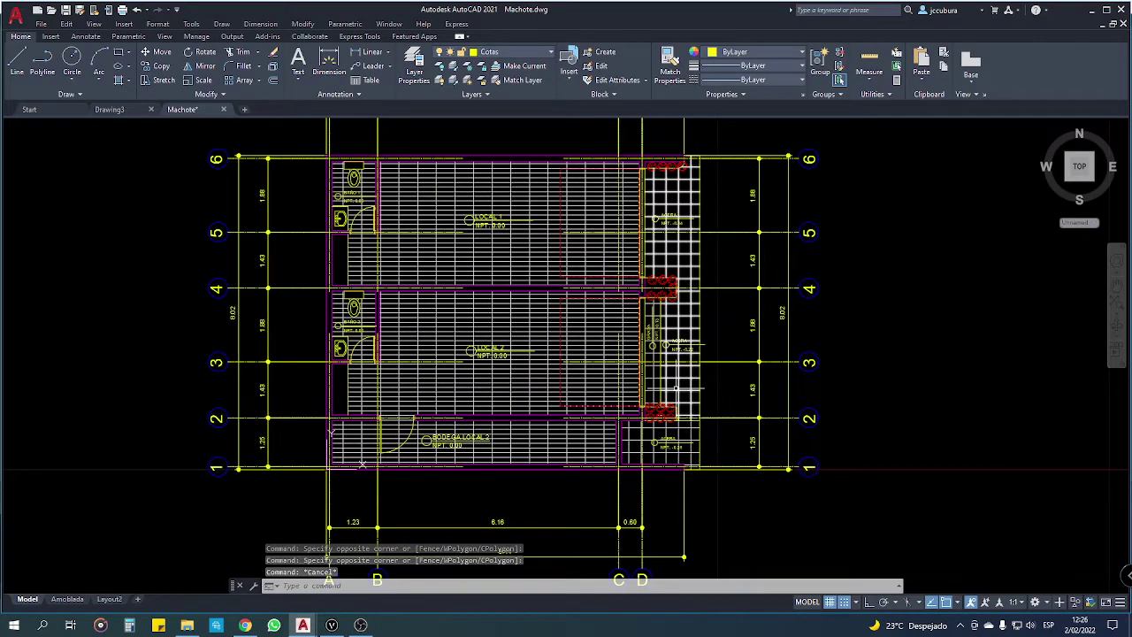
scroll(670, 408, up, 6)
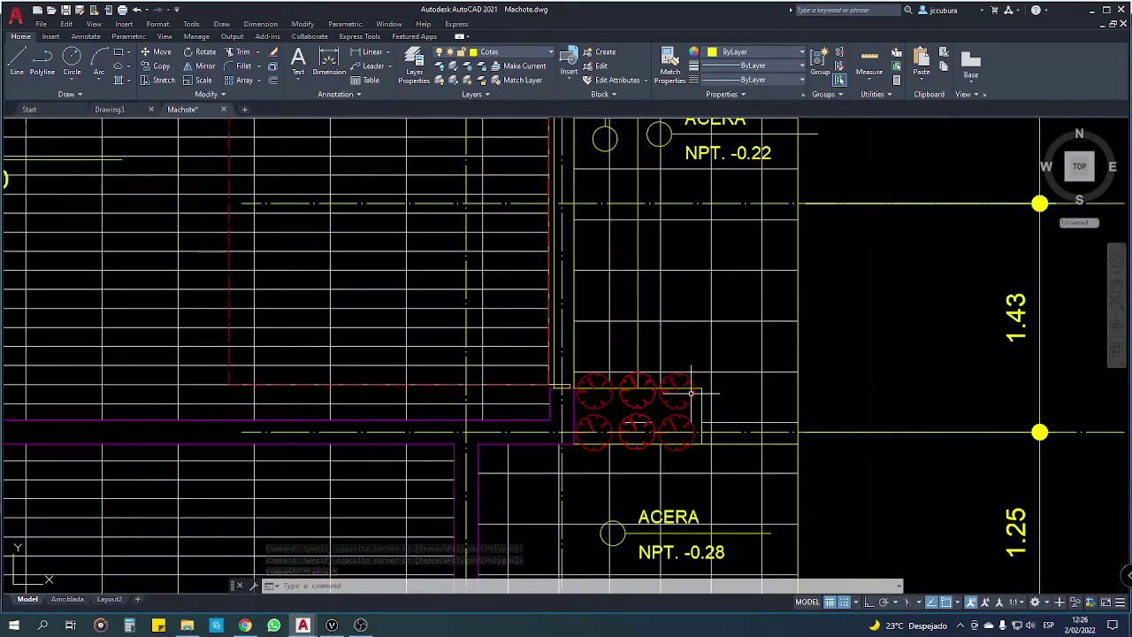
scroll(691, 392, down, 2)
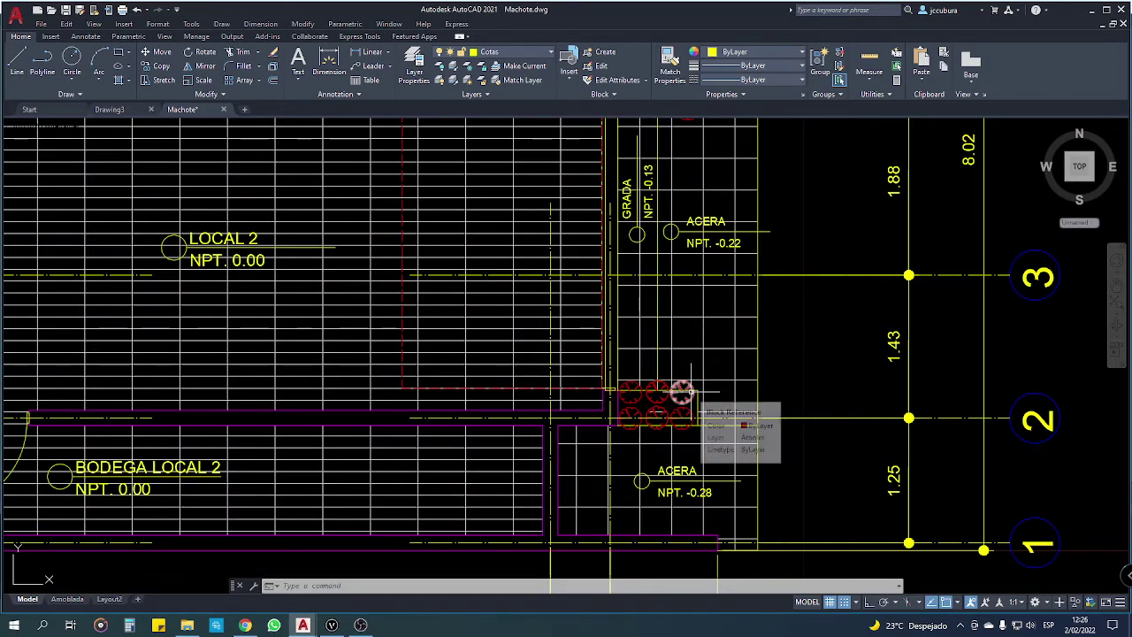
scroll(681, 392, down, 3)
middle_drag(681, 392, 459, 252)
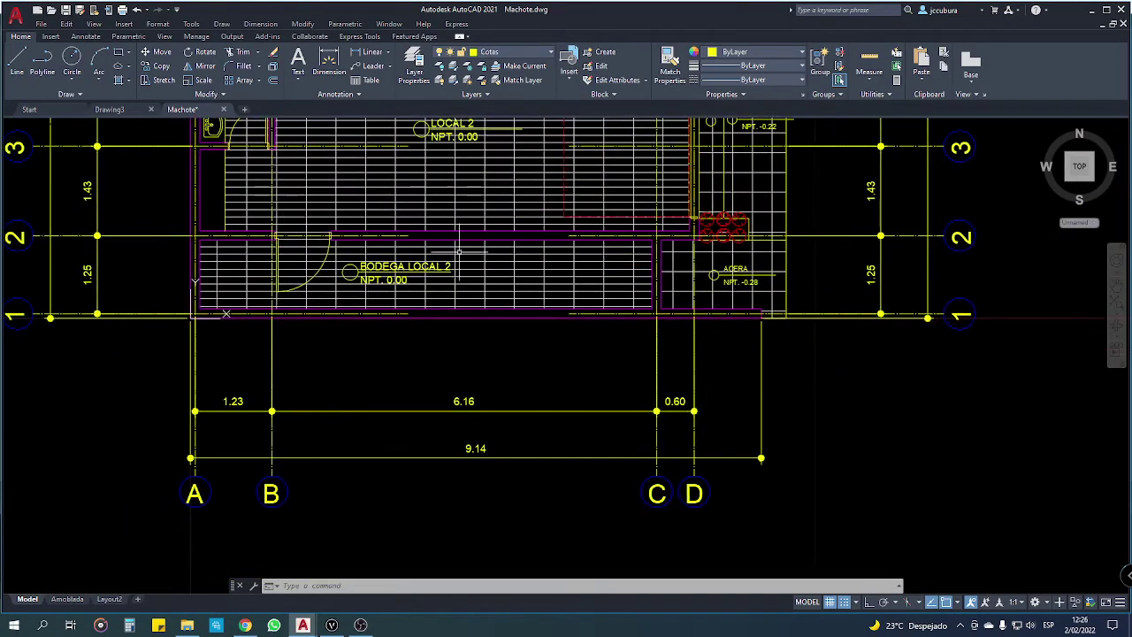
scroll(459, 253, down, 1)
scroll(459, 252, down, 1)
middle_drag(566, 204, 538, 320)
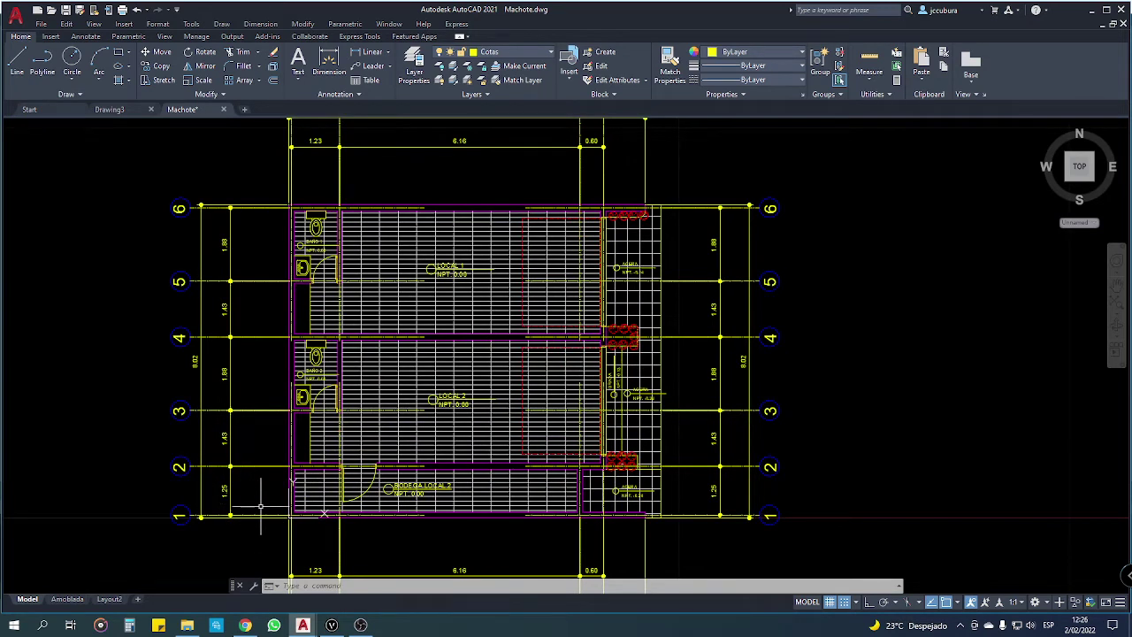
mouse_move(526, 219)
middle_down()
mouse_move(531, 347)
mouse_move(527, 226)
middle_up()
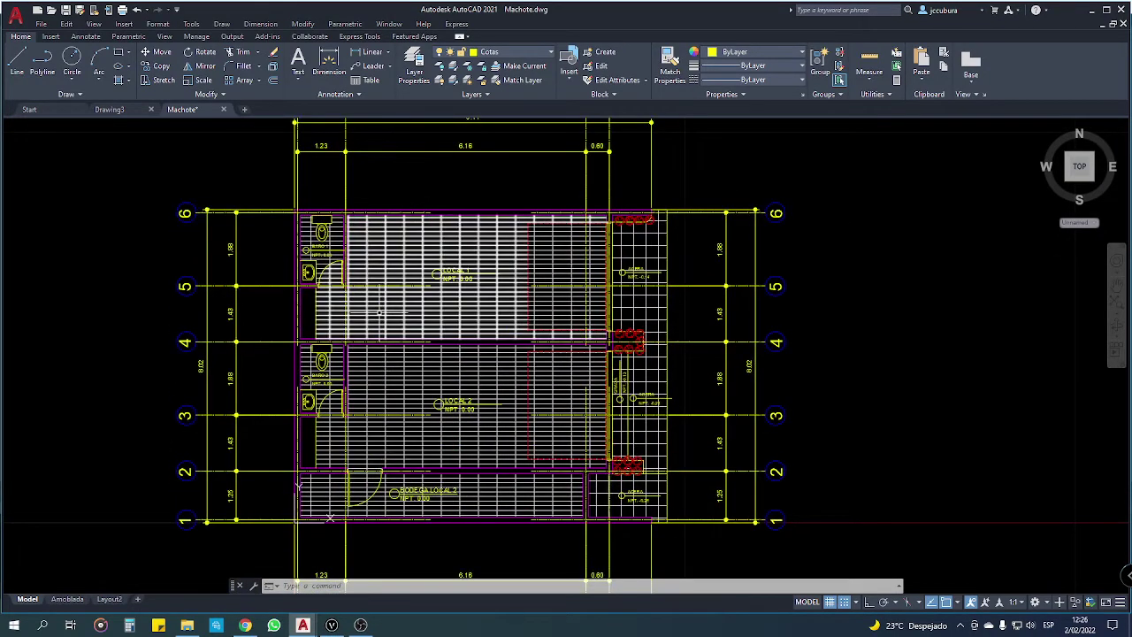
scroll(397, 344, down, 4)
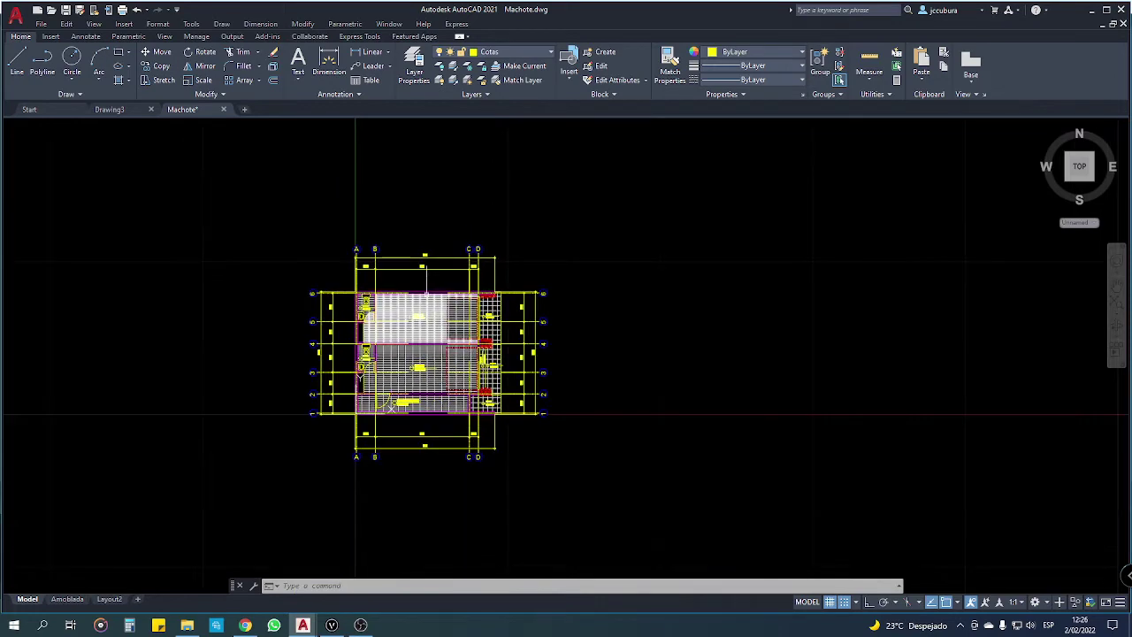
scroll(390, 407, up, 2)
click(66, 599)
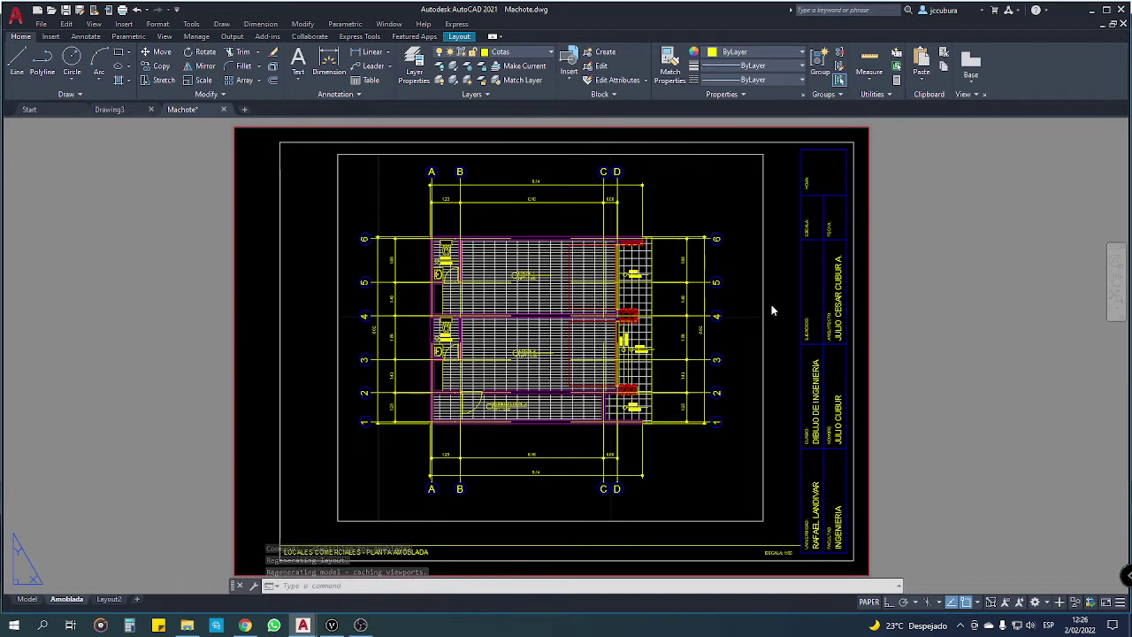
click(849, 305)
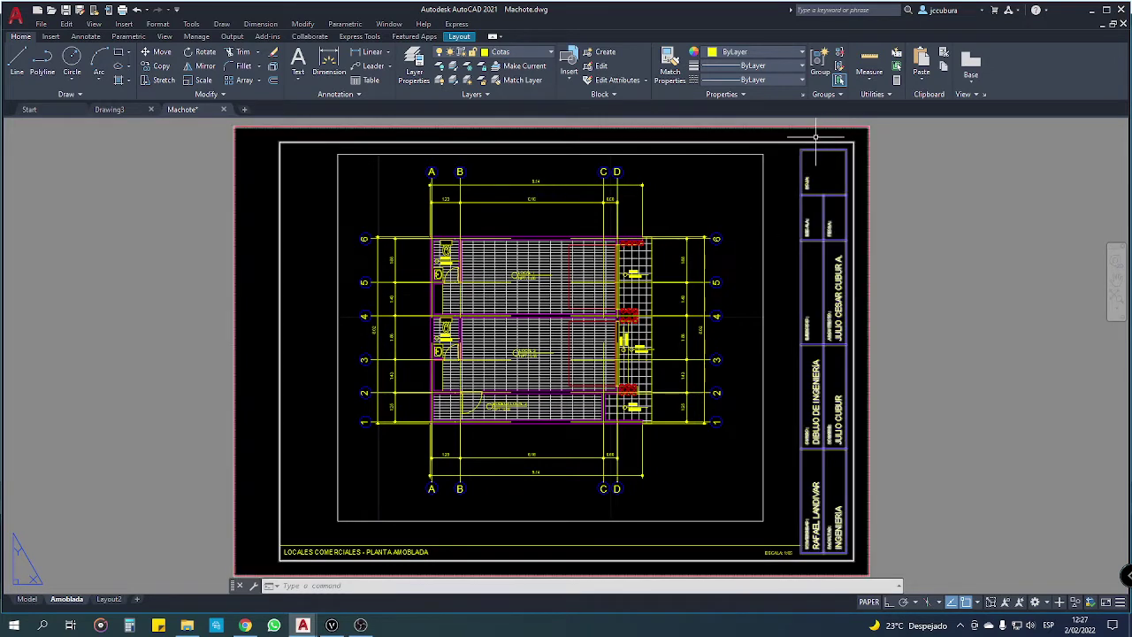
click(855, 134)
click(853, 555)
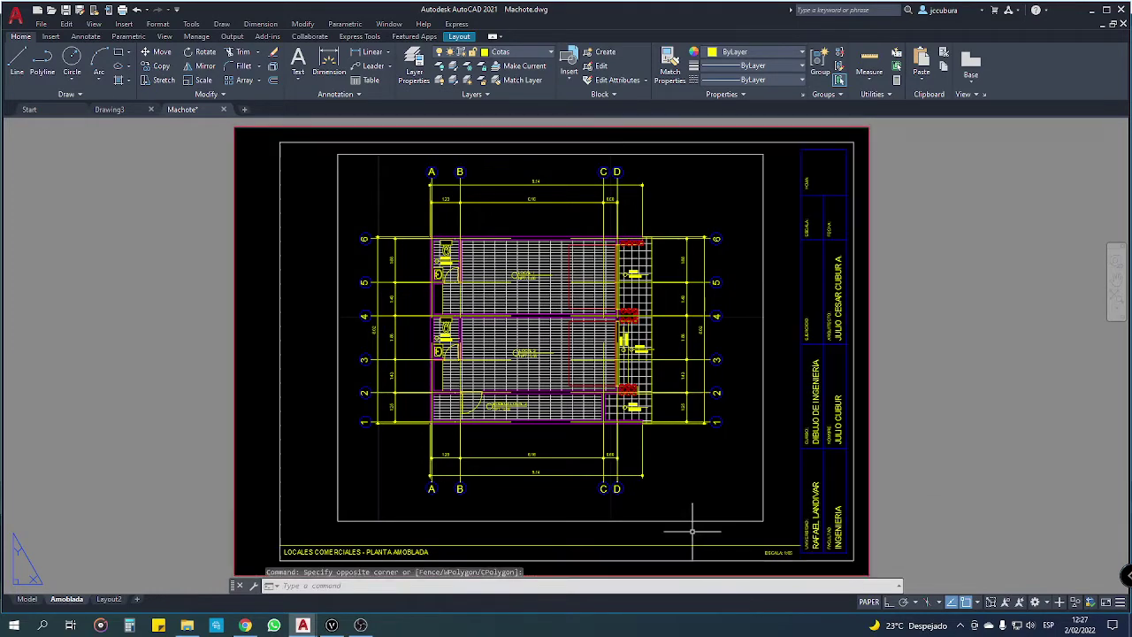
scroll(220, 433, up, 4)
scroll(219, 433, down, 2)
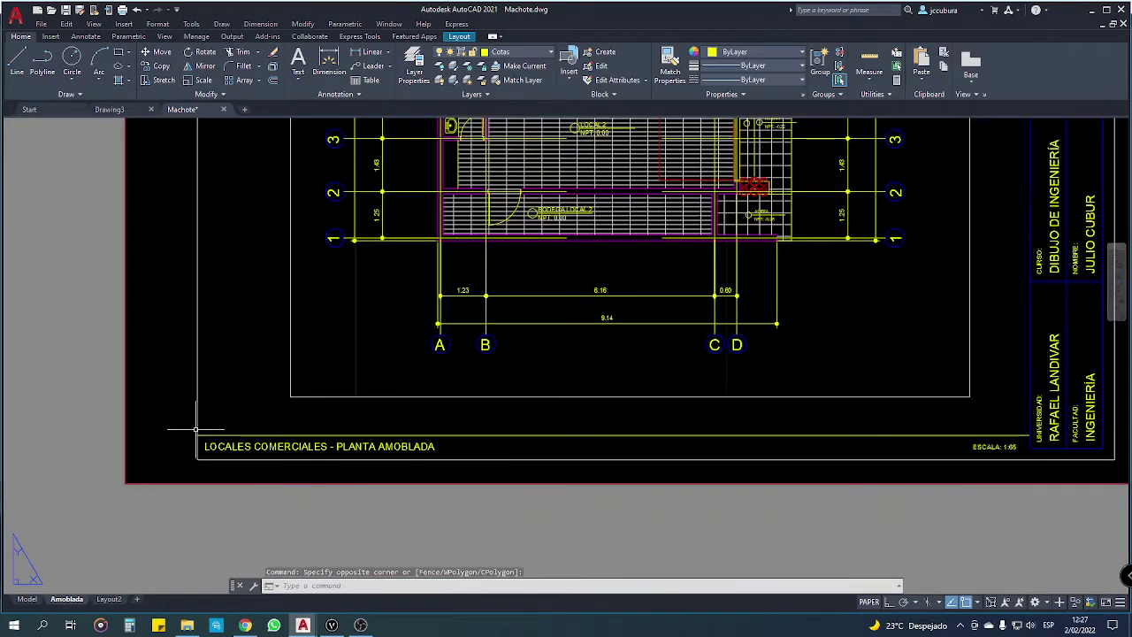
click(180, 428)
click(1033, 467)
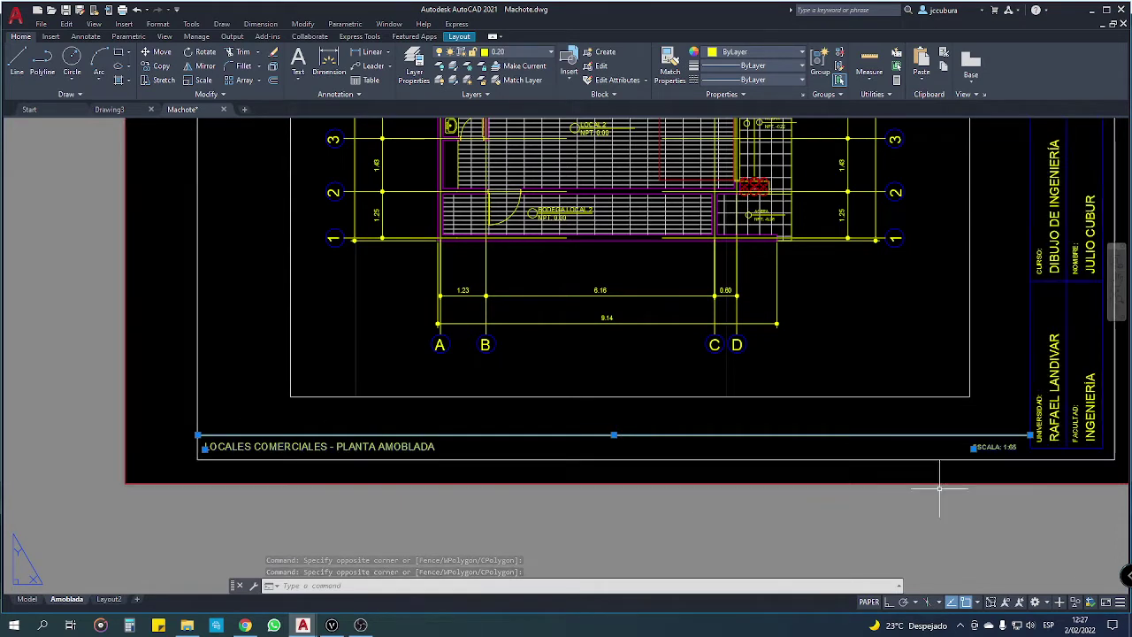
key(Escape)
scroll(748, 294, down, 2)
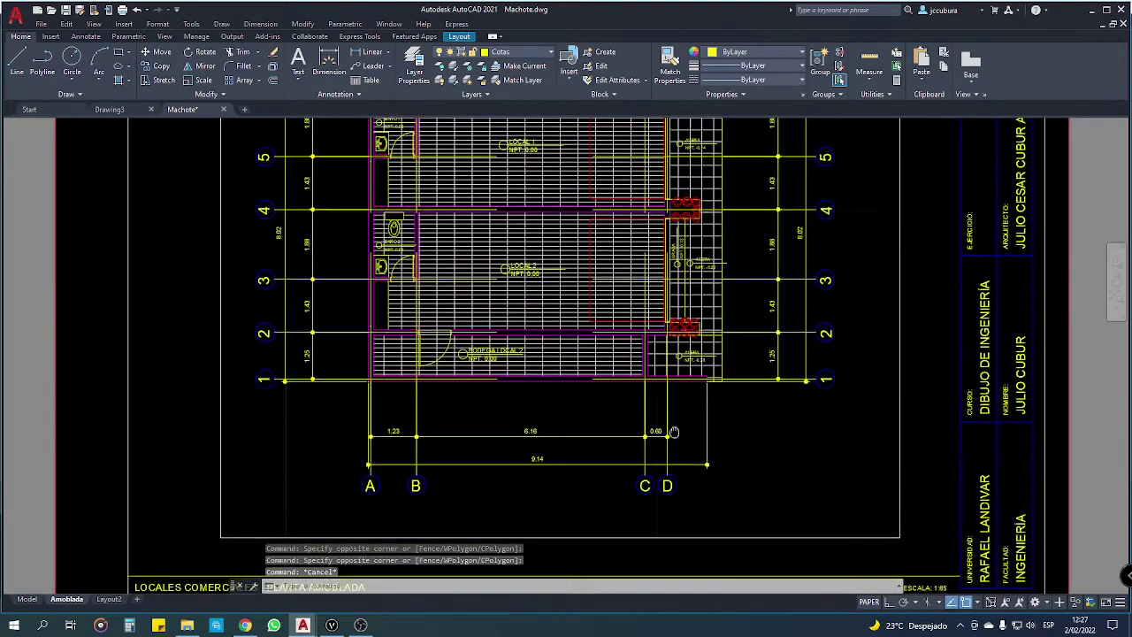
scroll(619, 239, down, 2)
scroll(499, 186, down, 1)
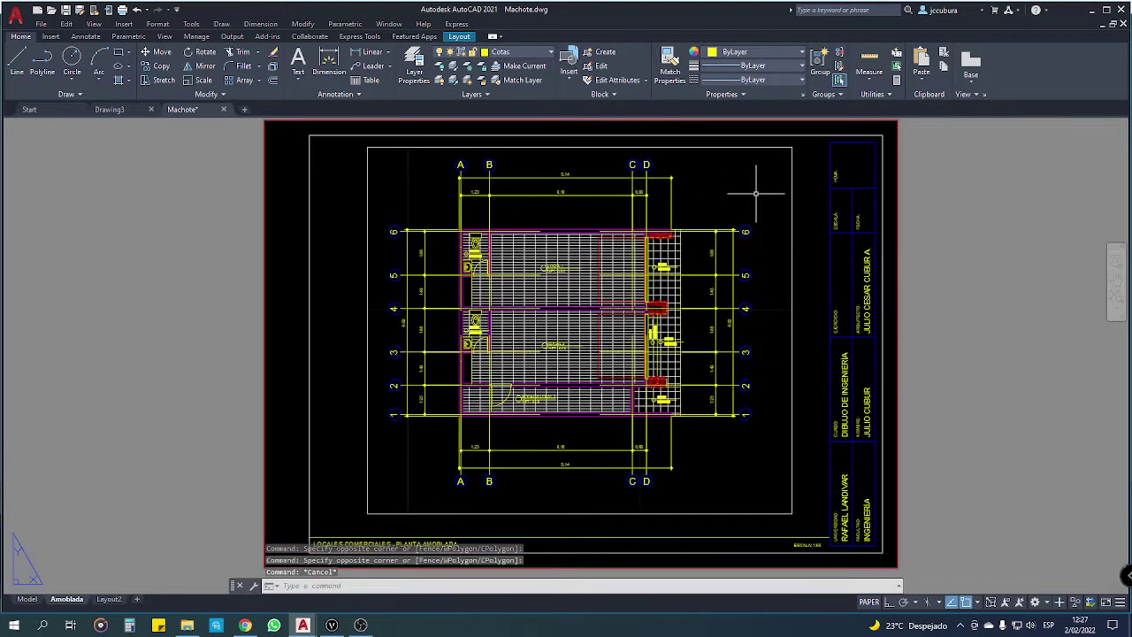
click(792, 182)
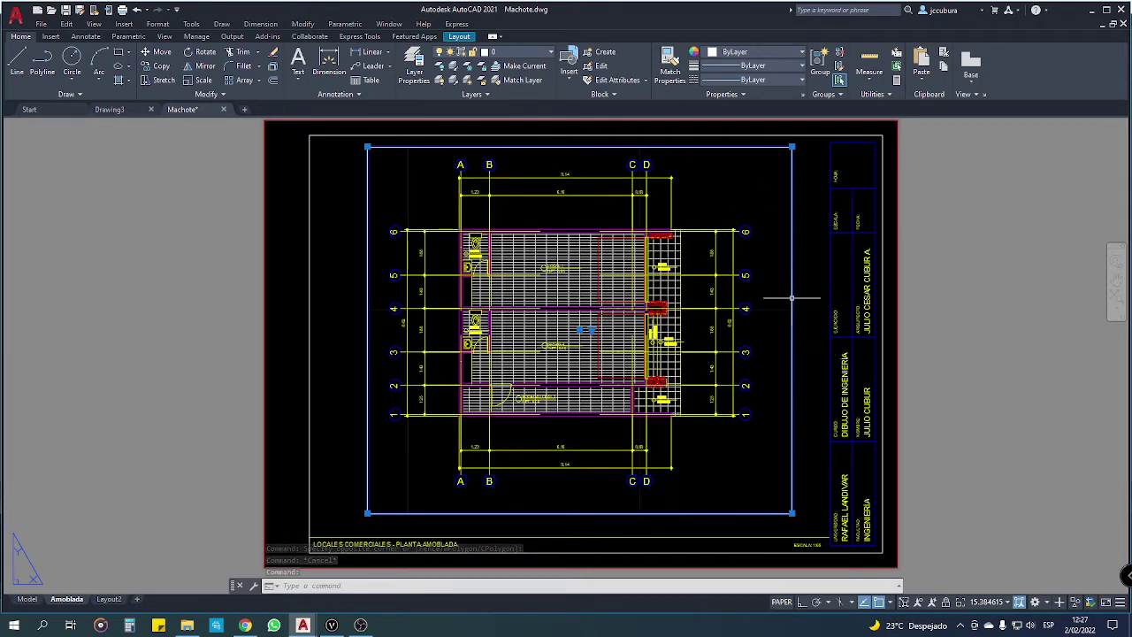
mouse_move(792, 296)
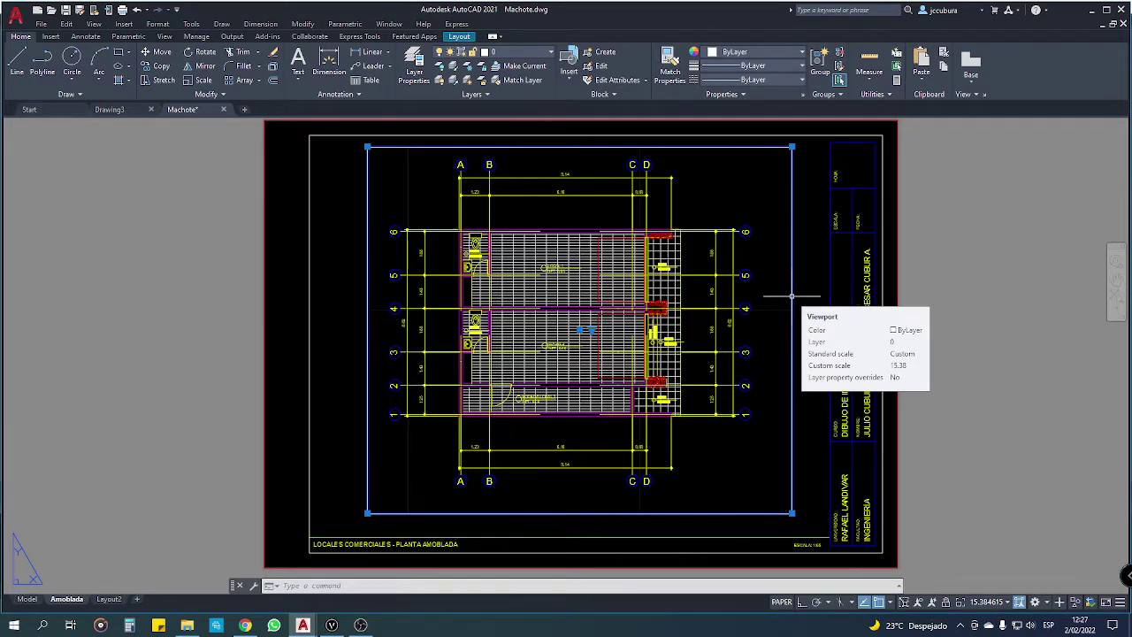
key(Escape)
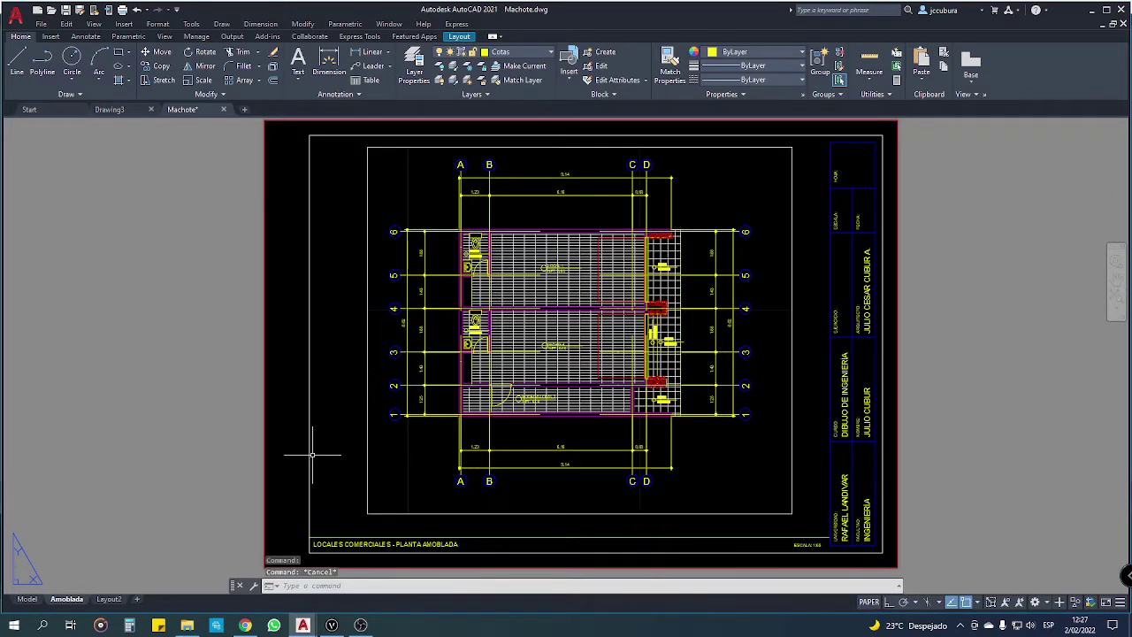
Step: Return to model space, then switch to the blank Drawing3 file
click(28, 599)
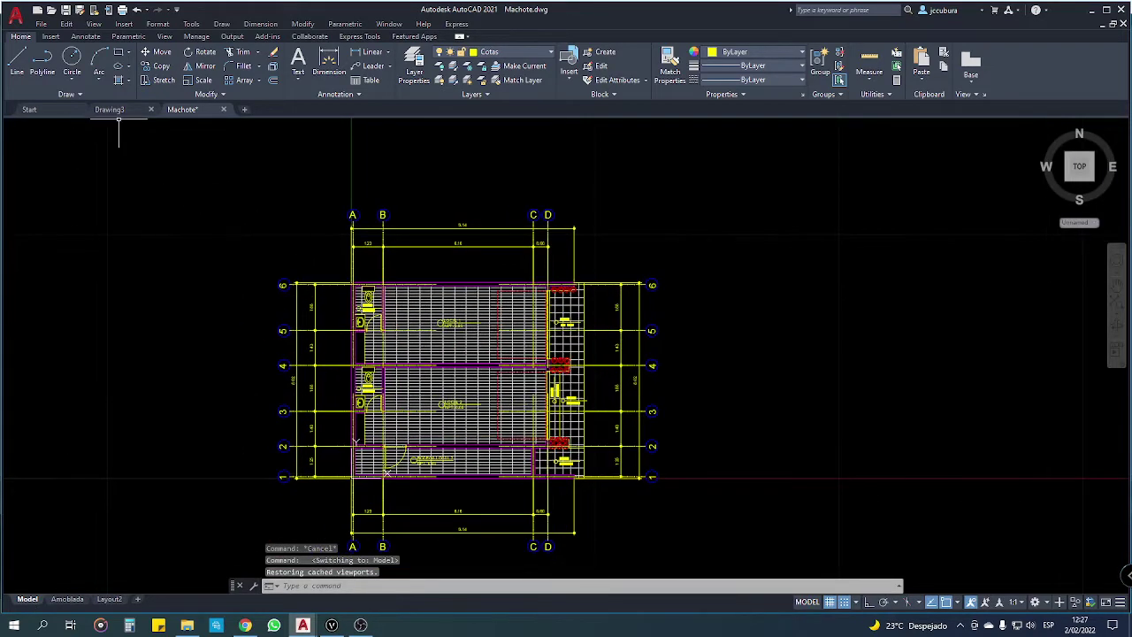
click(217, 171)
scroll(302, 228, down, 1)
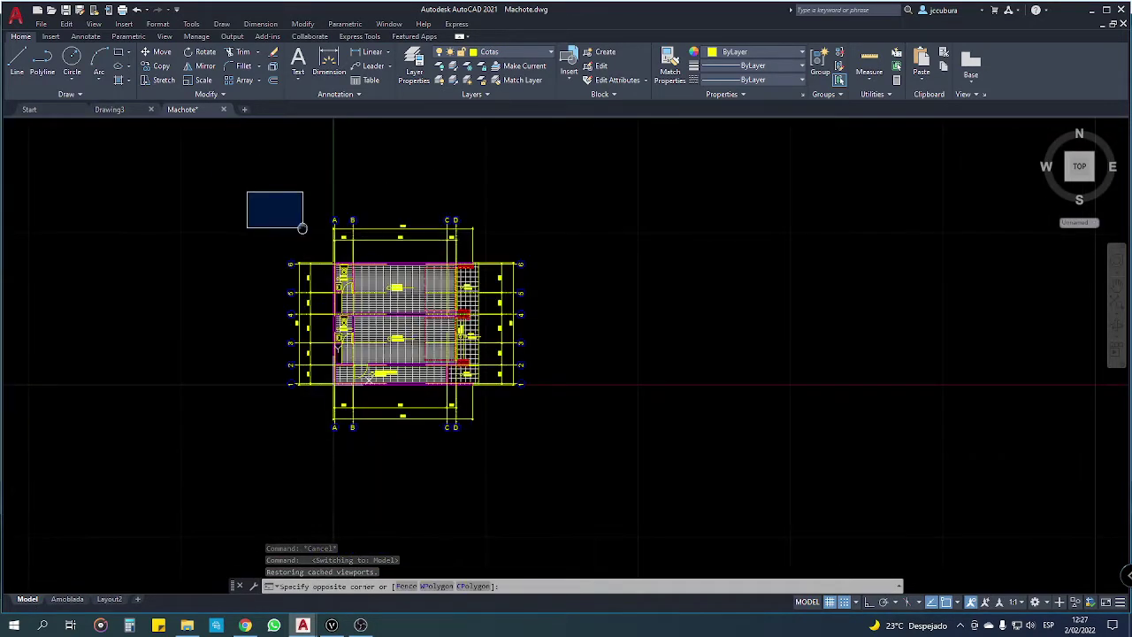
click(678, 515)
key(Escape)
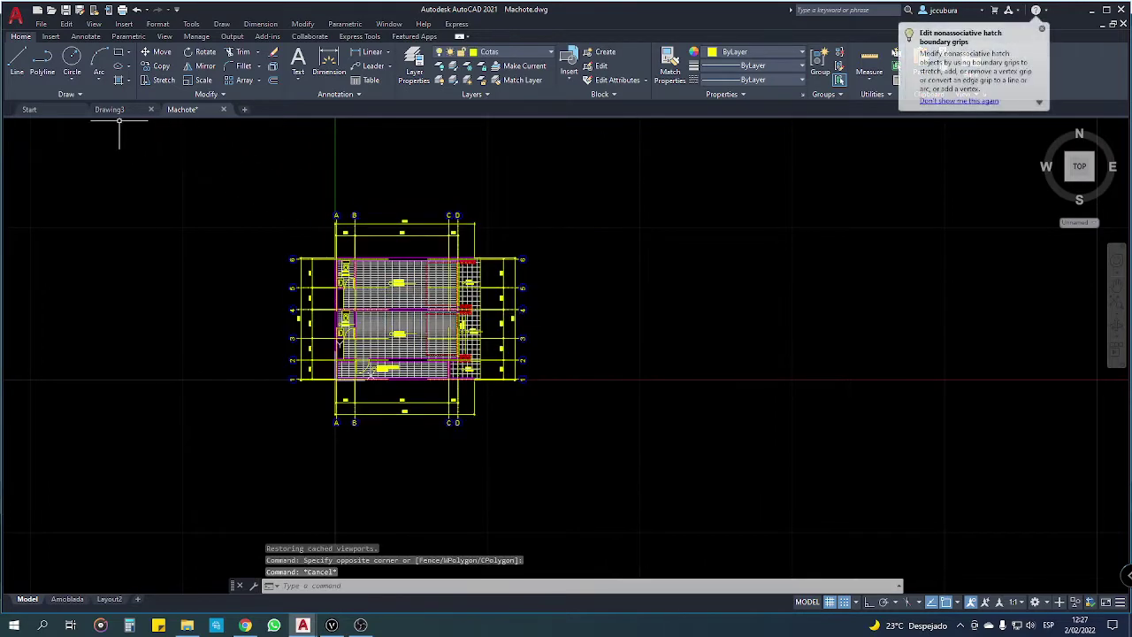
click(113, 109)
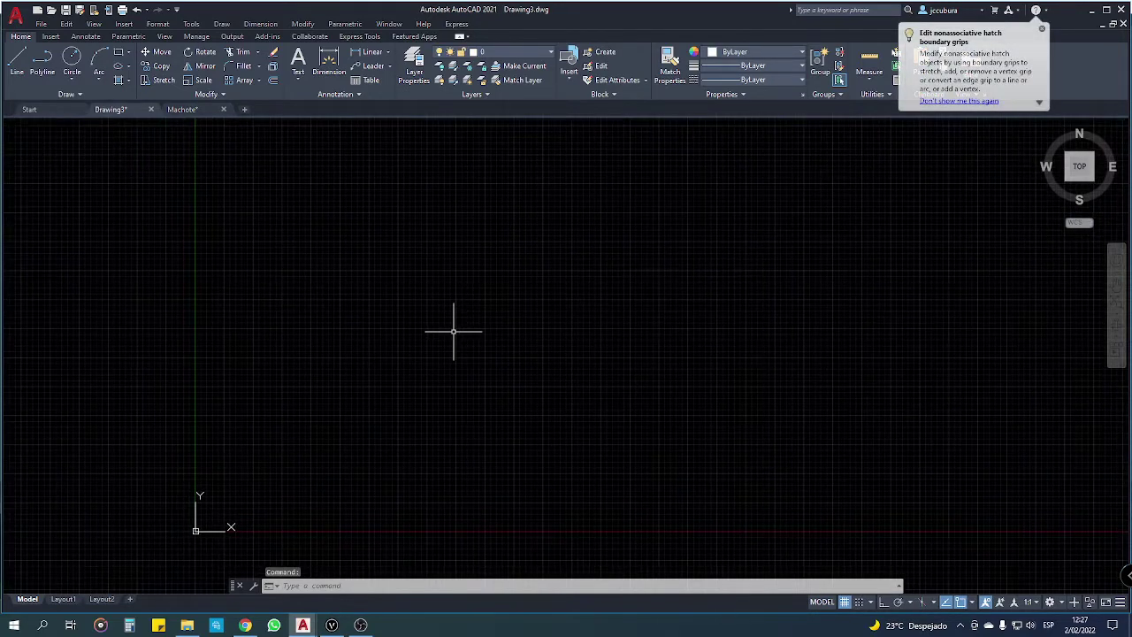
key(Escape)
key(Escape)
text(UNI)
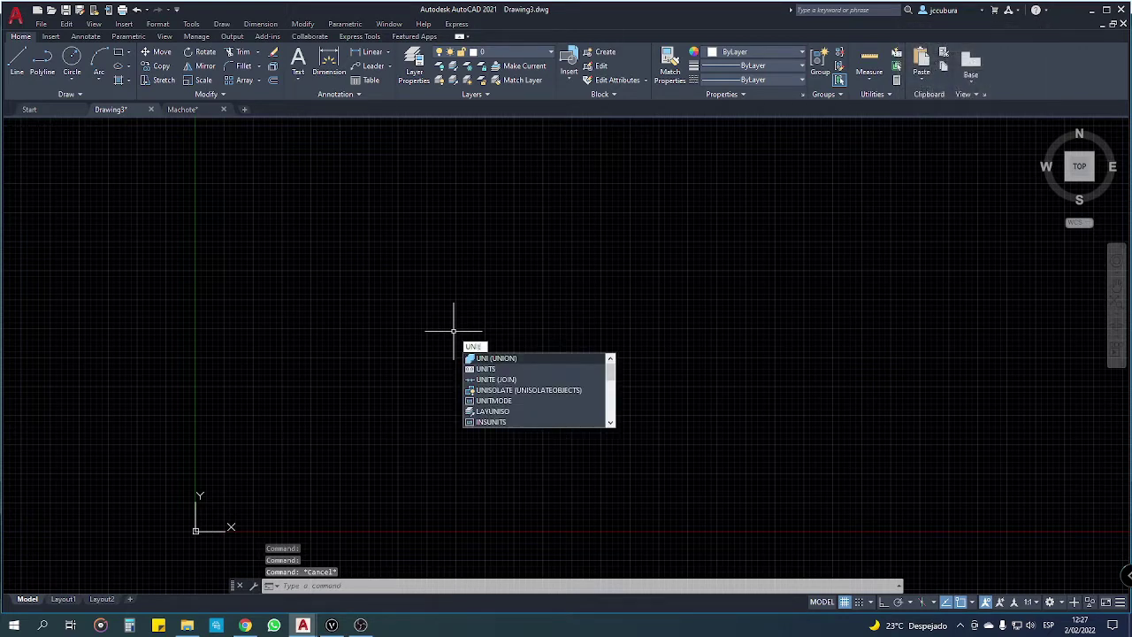
Step: Set Drawing3's insertion scale units to Meters in Drawing Units
key(Return)
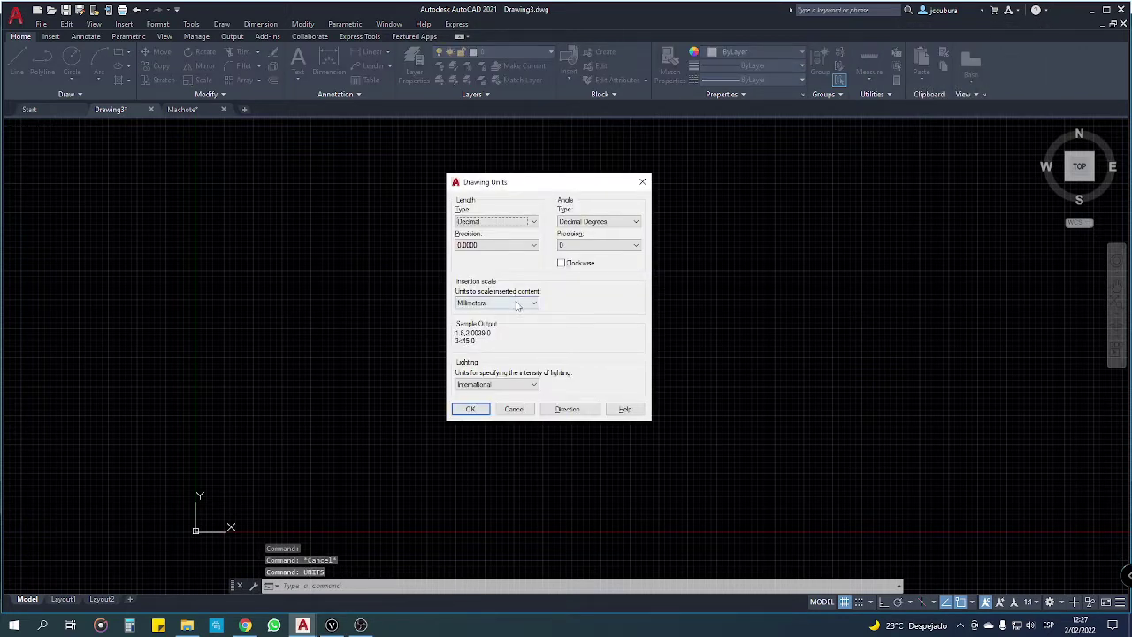
click(517, 305)
click(482, 374)
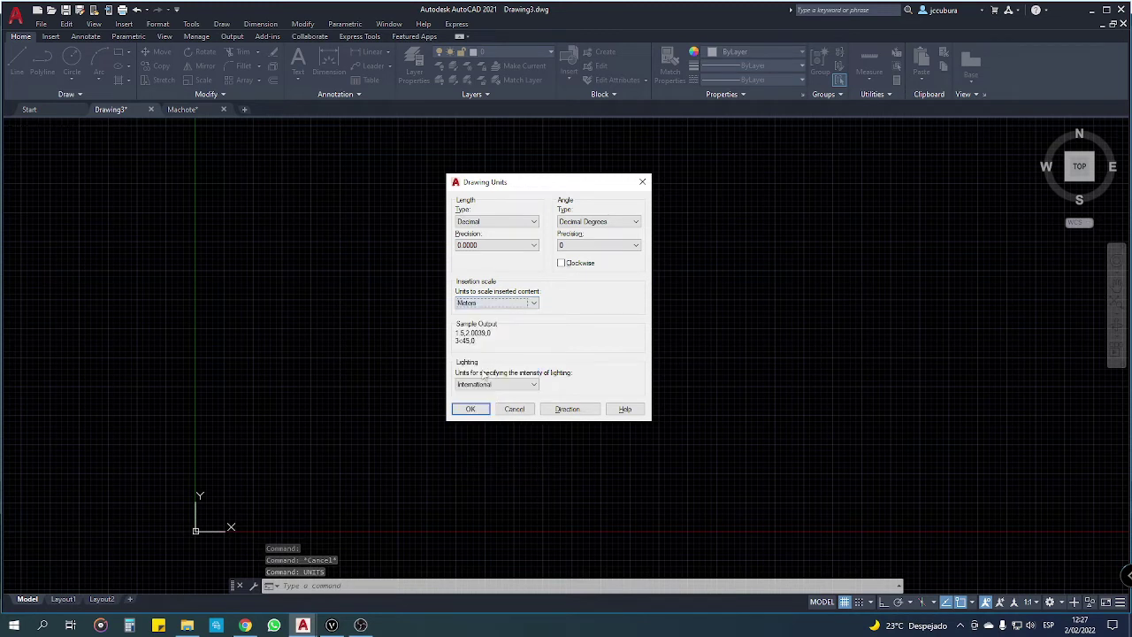
click(471, 408)
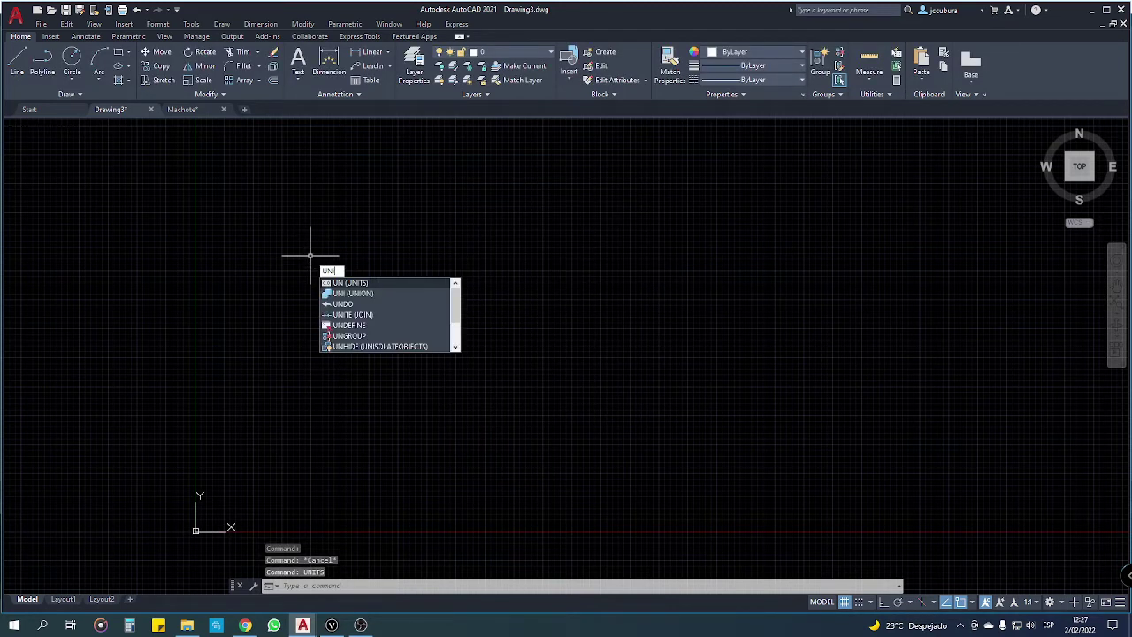
Step: Reopen Drawing Units and choose a new length precision
text(its)
key(Return)
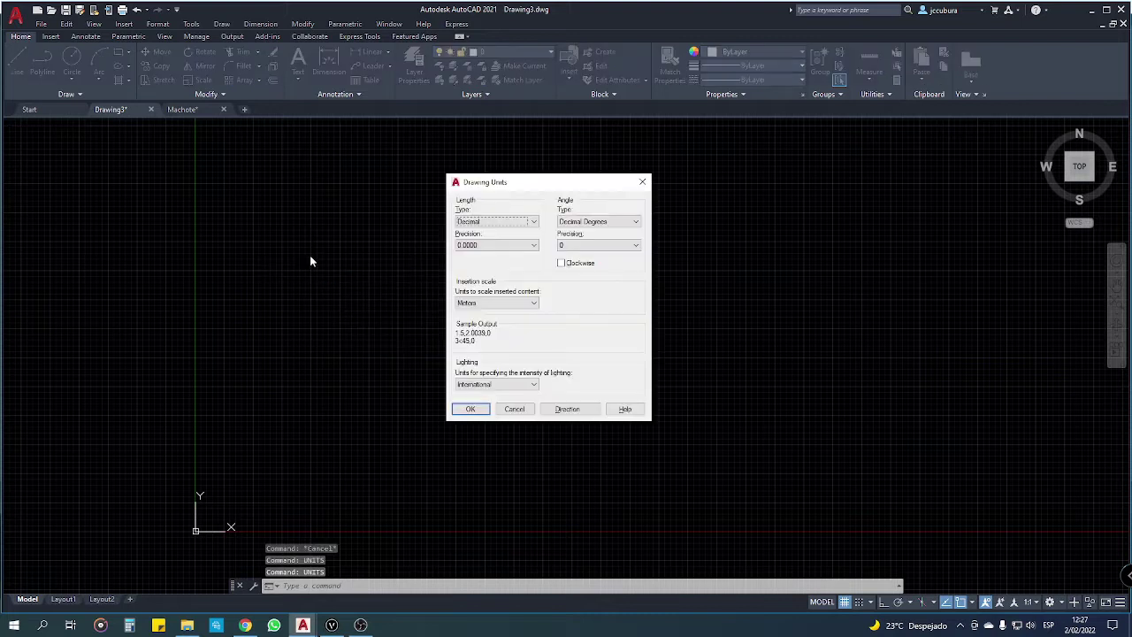
click(493, 245)
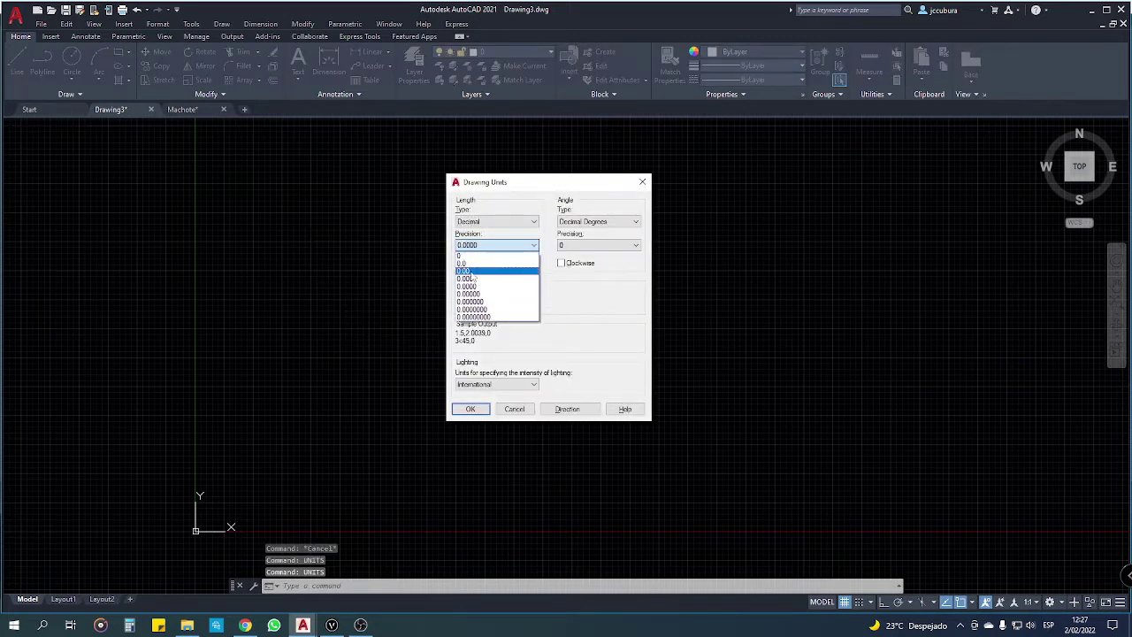
click(466, 271)
click(471, 409)
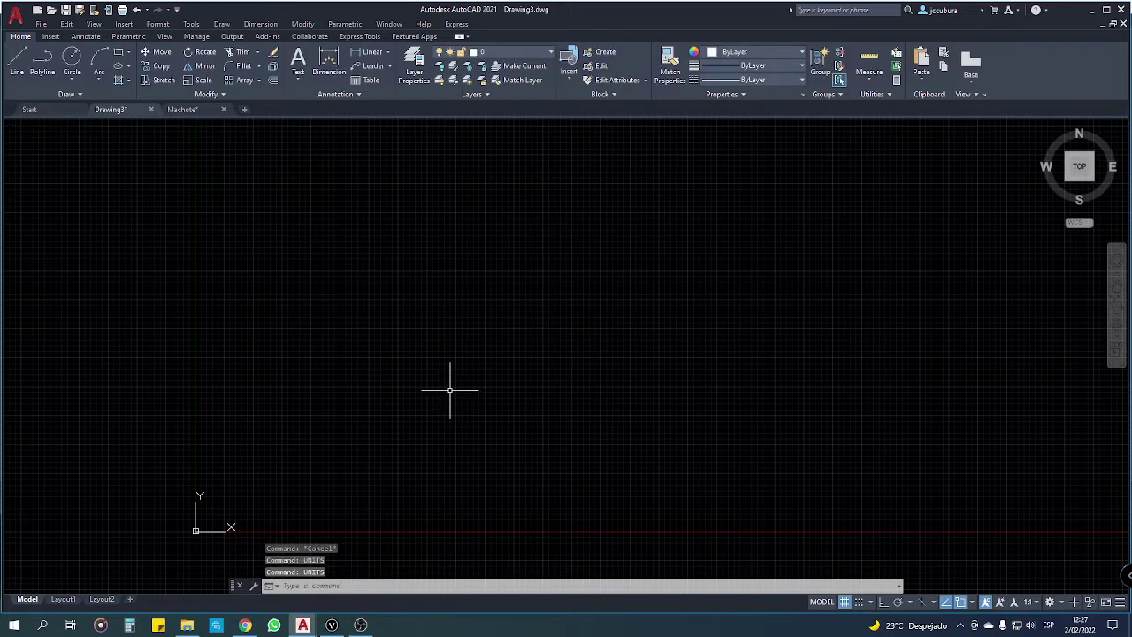
scroll(525, 394, down, 2)
Step: Attach Machote.dwg to Drawing3 as an external reference at scale 1.00
scroll(431, 382, up, 2)
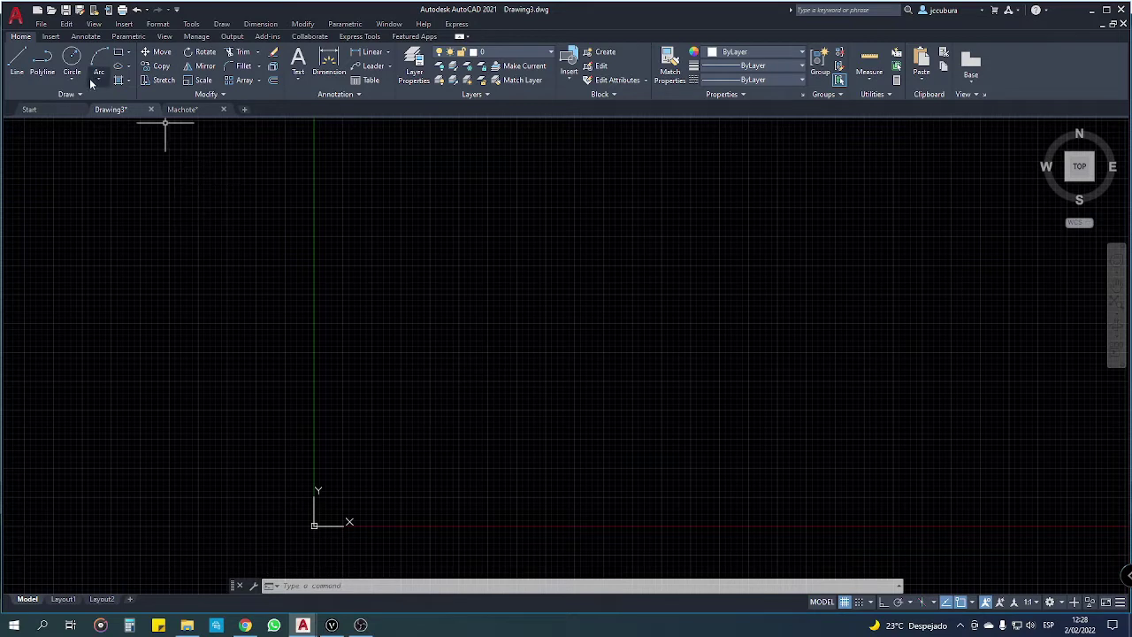
click(52, 38)
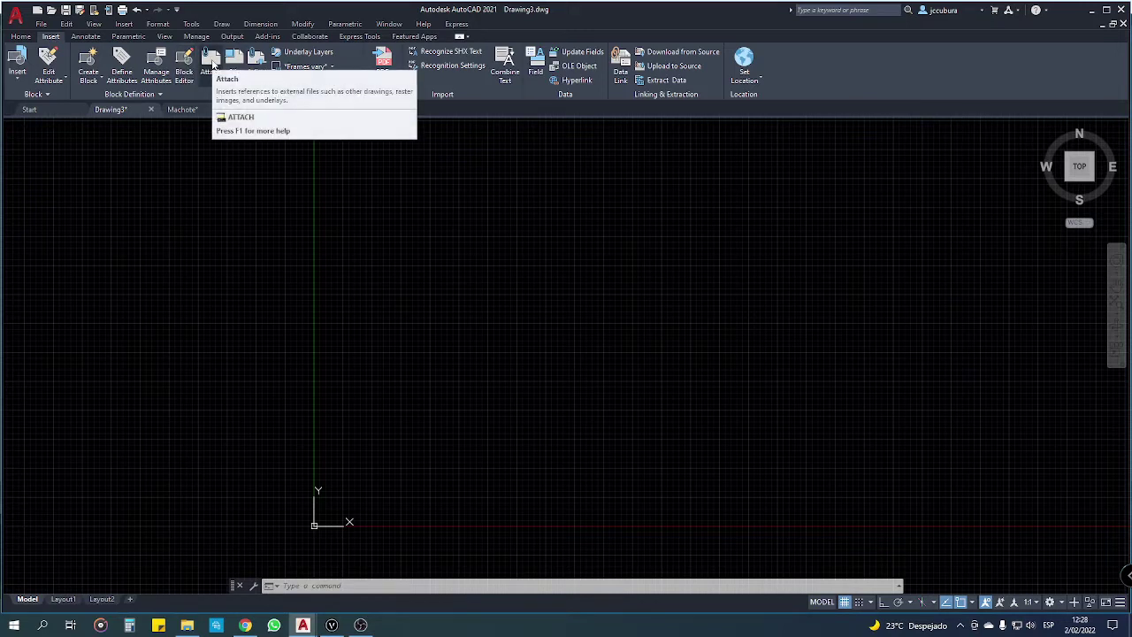
click(212, 63)
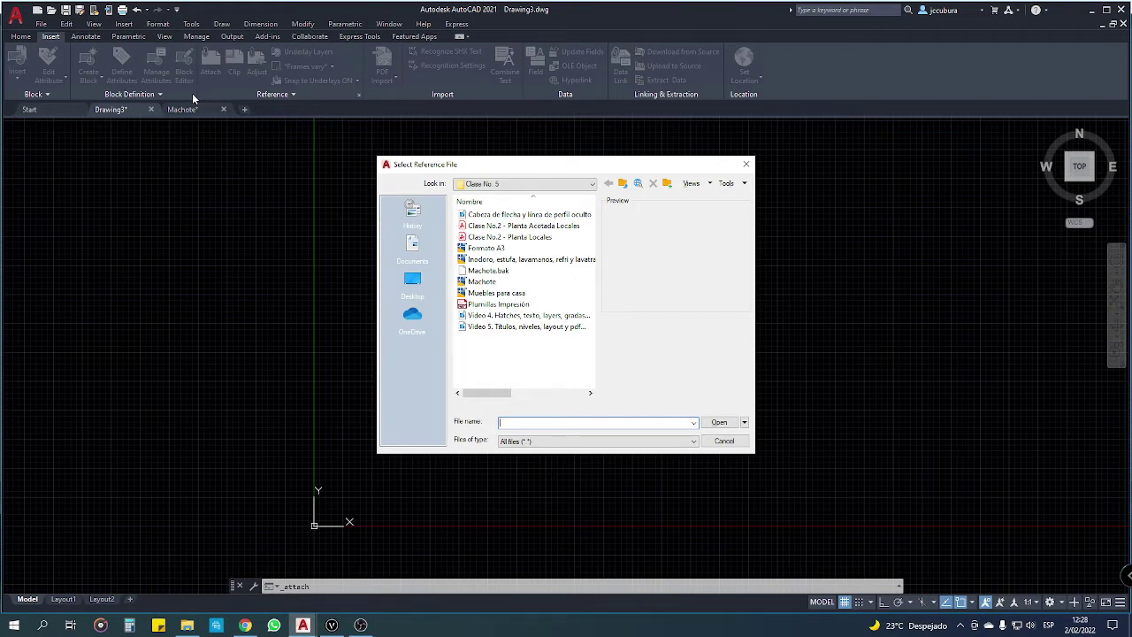
click(480, 283)
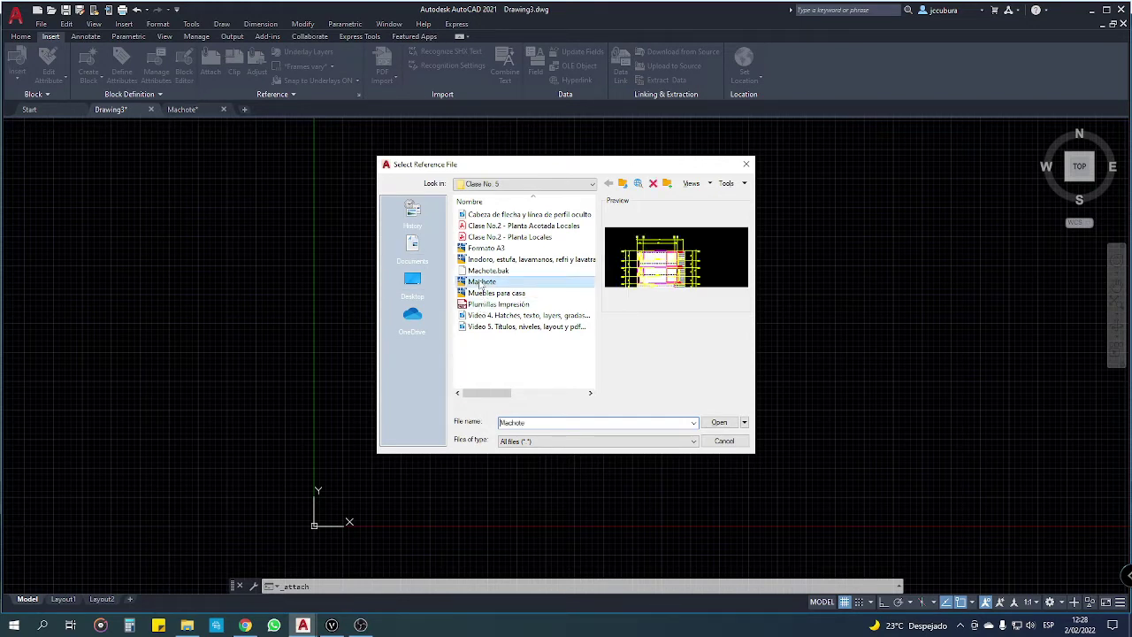
click(720, 423)
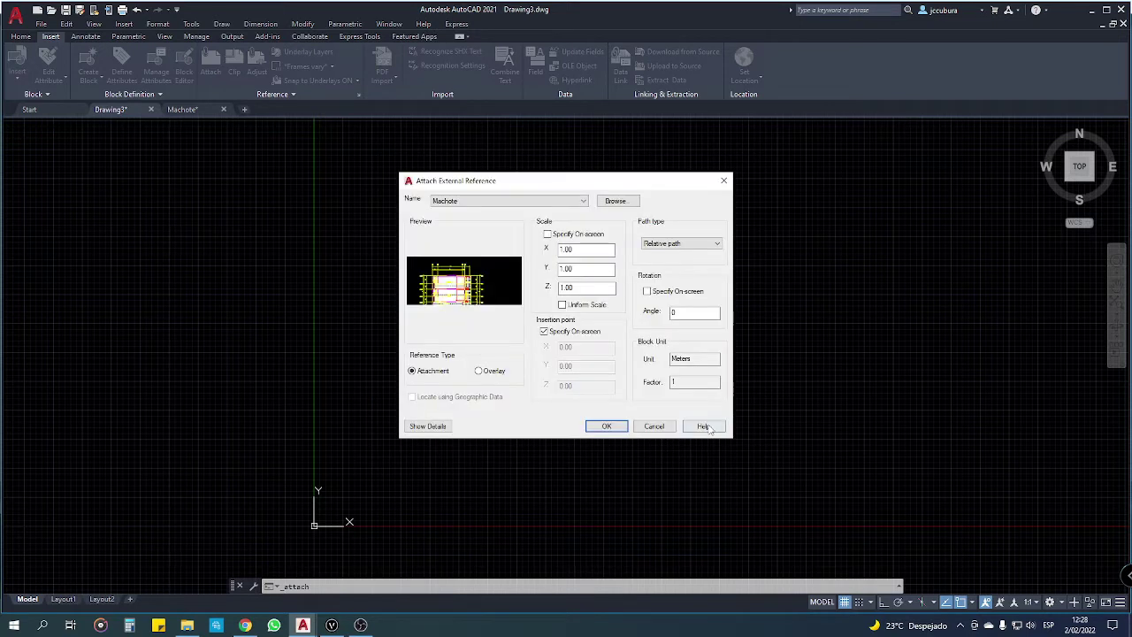
click(607, 426)
scroll(586, 398, down, 2)
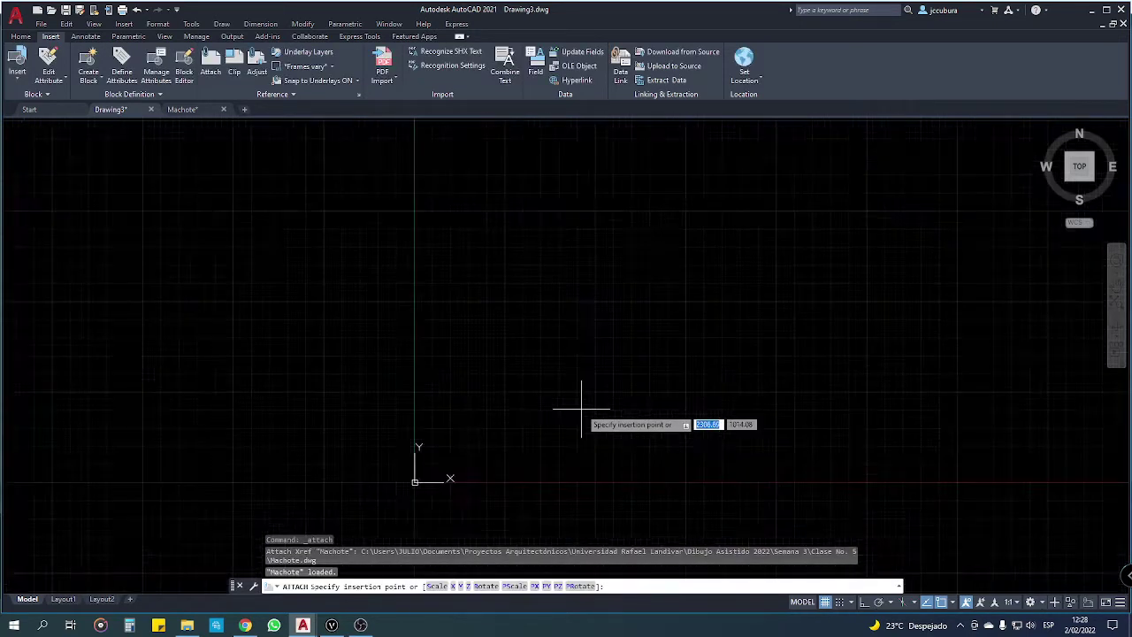
scroll(572, 398, down, 2)
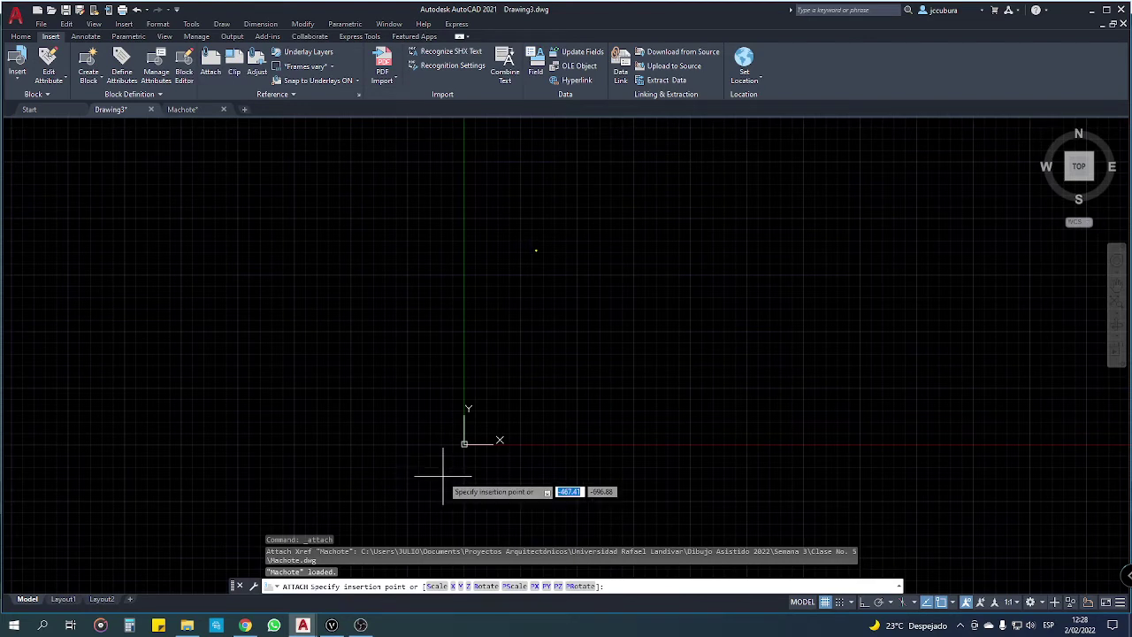
scroll(452, 456, up, 3)
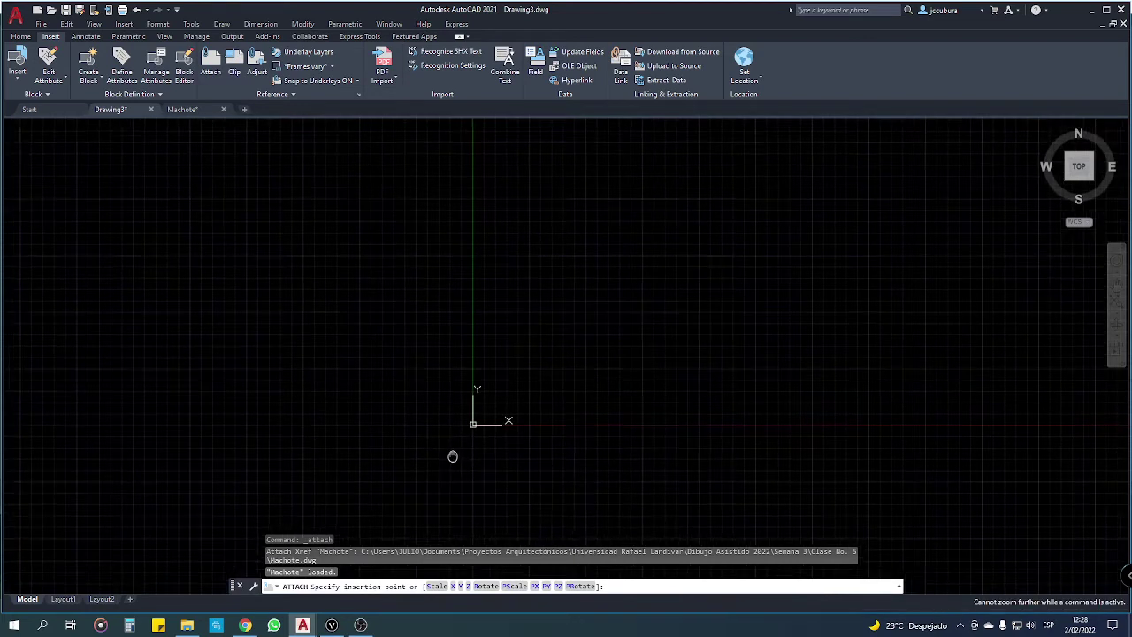
click(443, 511)
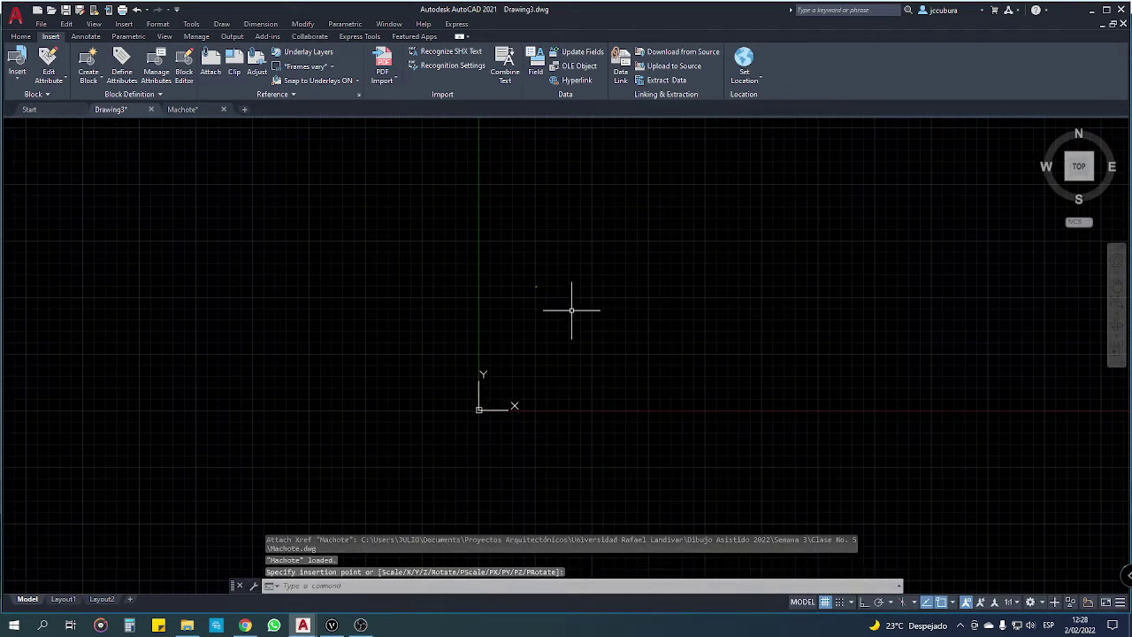
scroll(557, 297, up, 2)
scroll(496, 281, up, 2)
scroll(473, 280, down, 3)
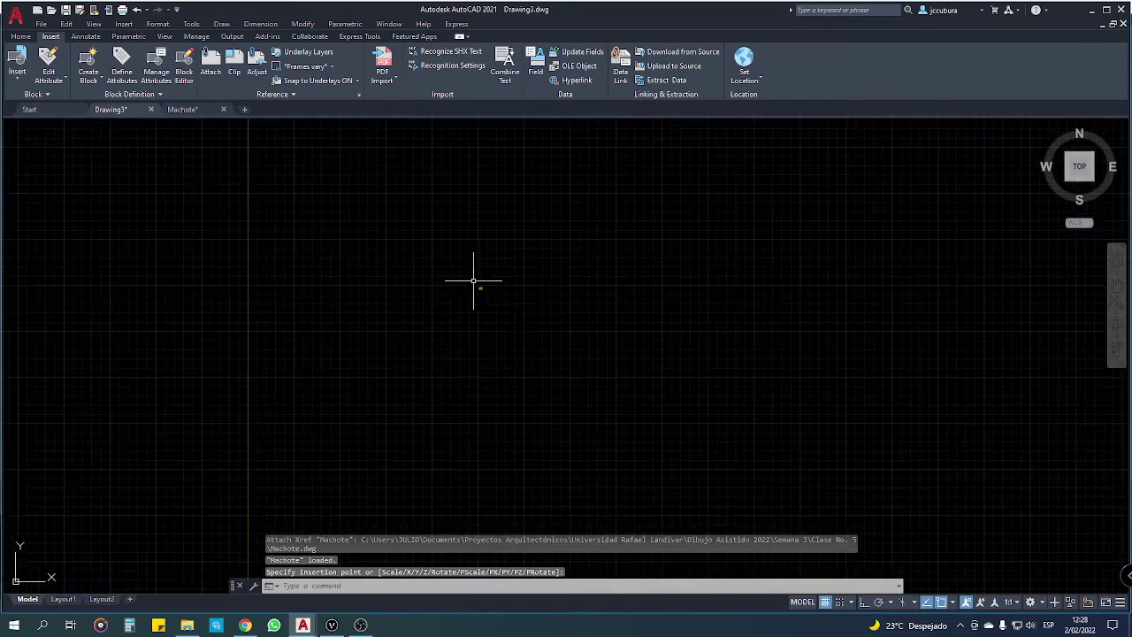
scroll(475, 280, down, 2)
scroll(466, 305, down, 5)
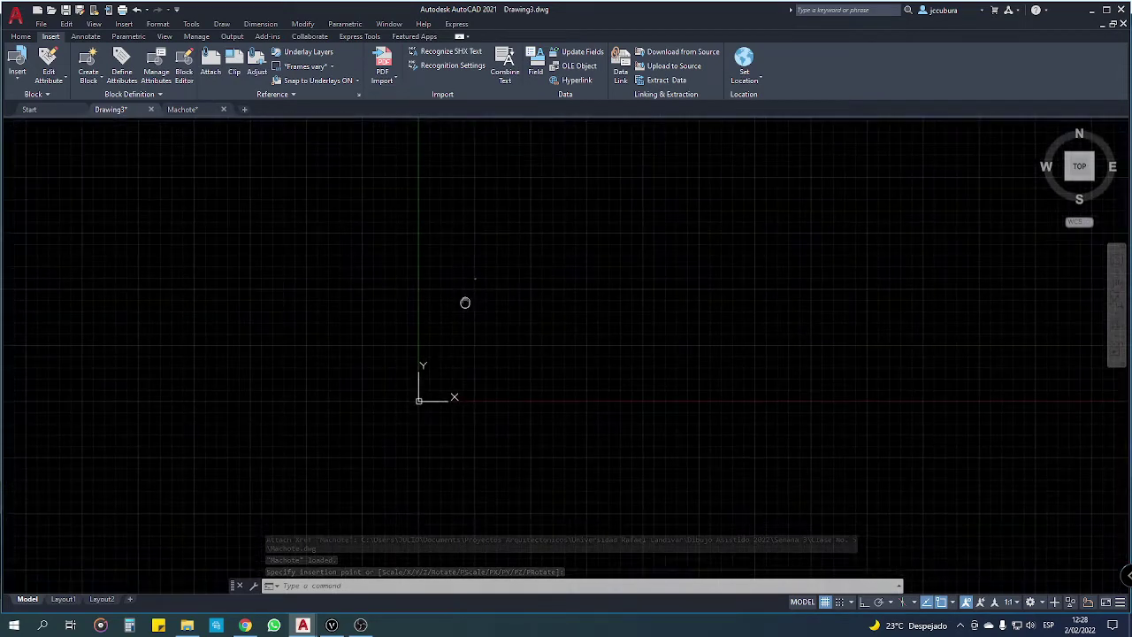
scroll(457, 328, up, 3)
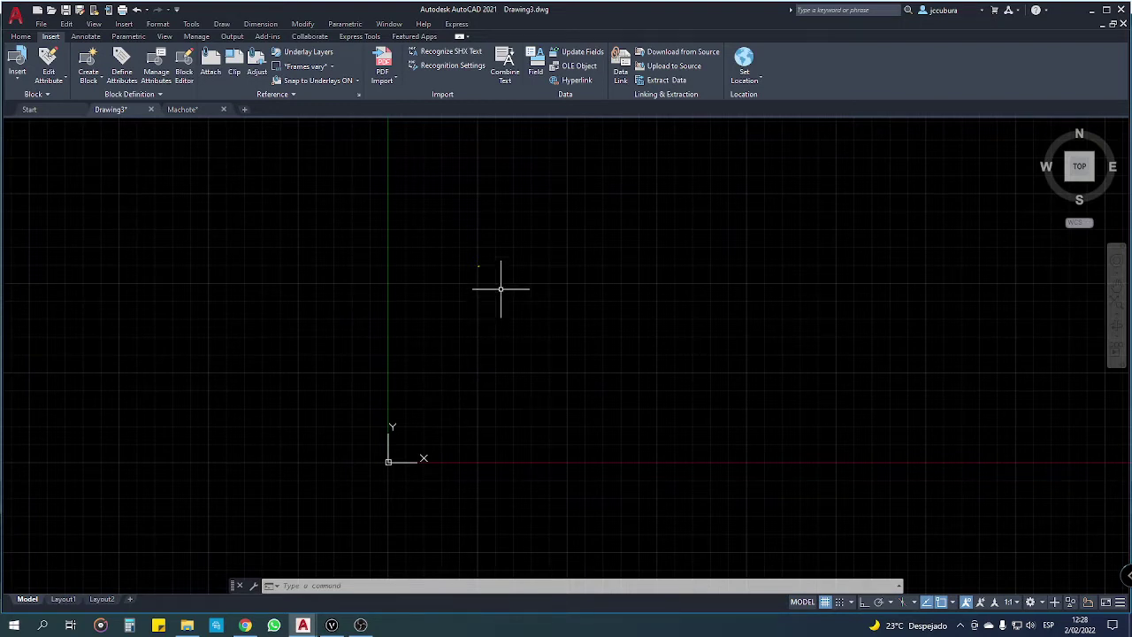
scroll(459, 374, down, 5)
scroll(474, 381, down, 2)
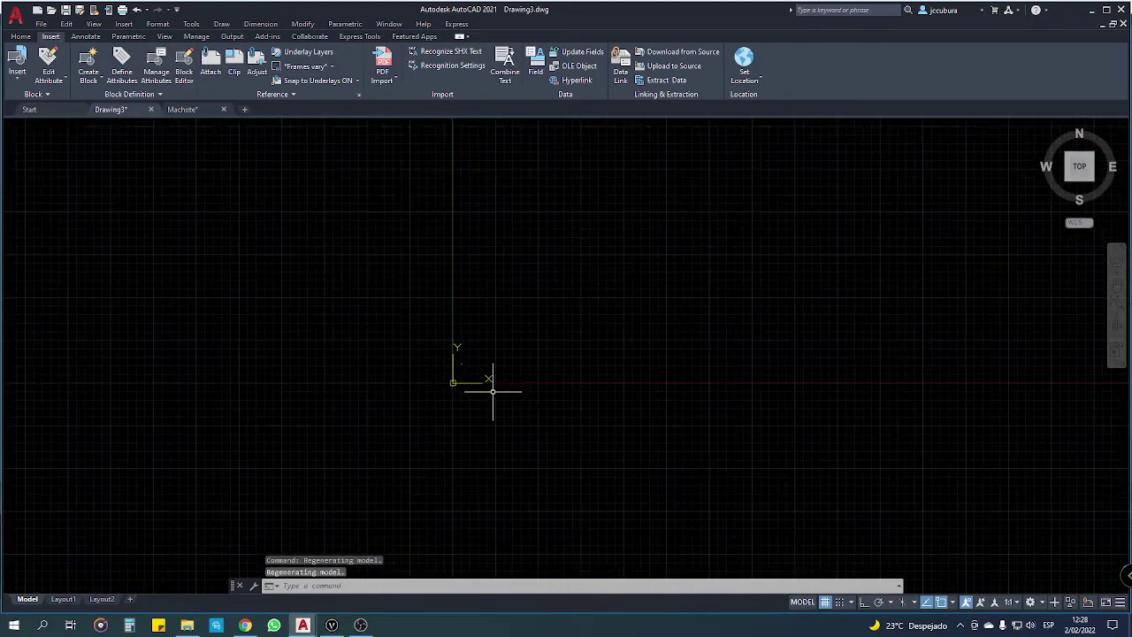
scroll(504, 394, down, 2)
scroll(543, 376, down, 2)
middle_drag(543, 376, 537, 501)
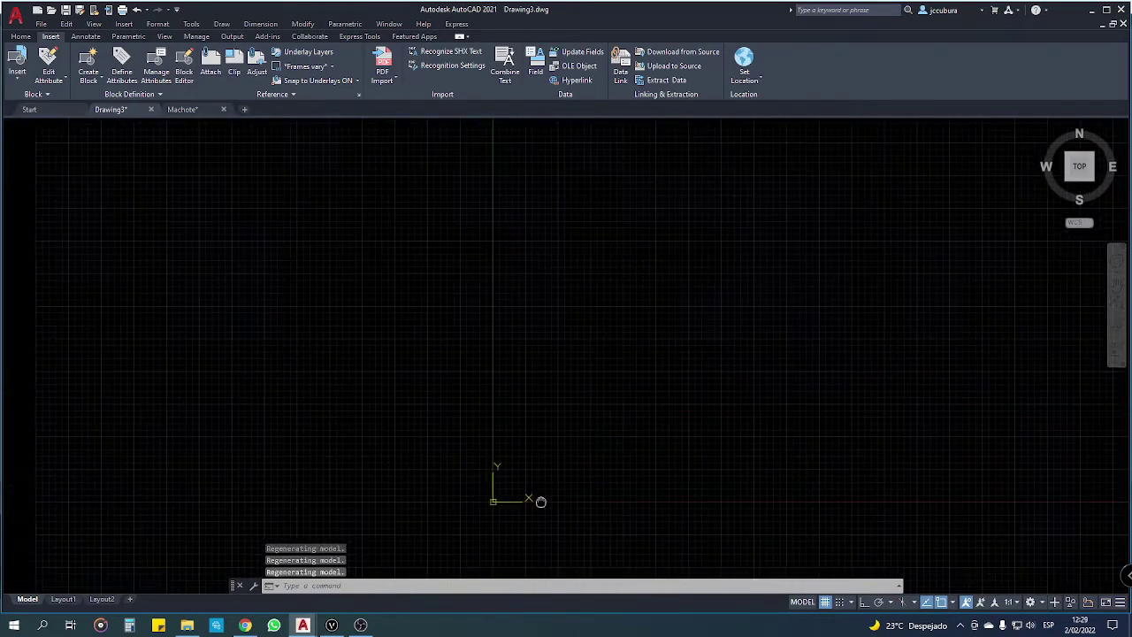
middle_drag(607, 513, 563, 452)
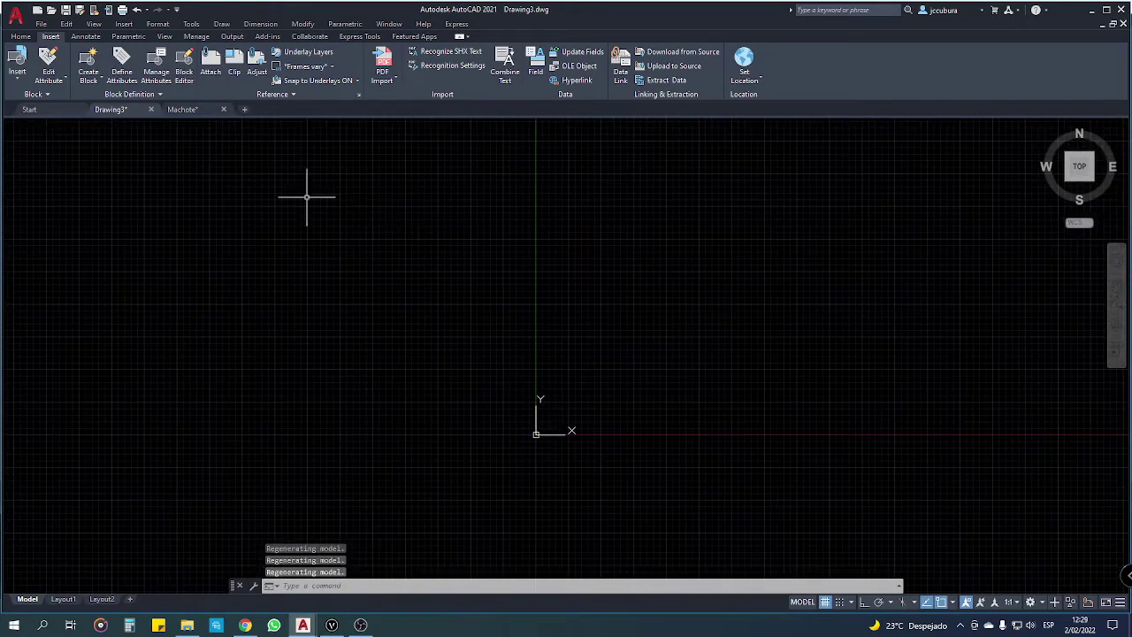
click(169, 167)
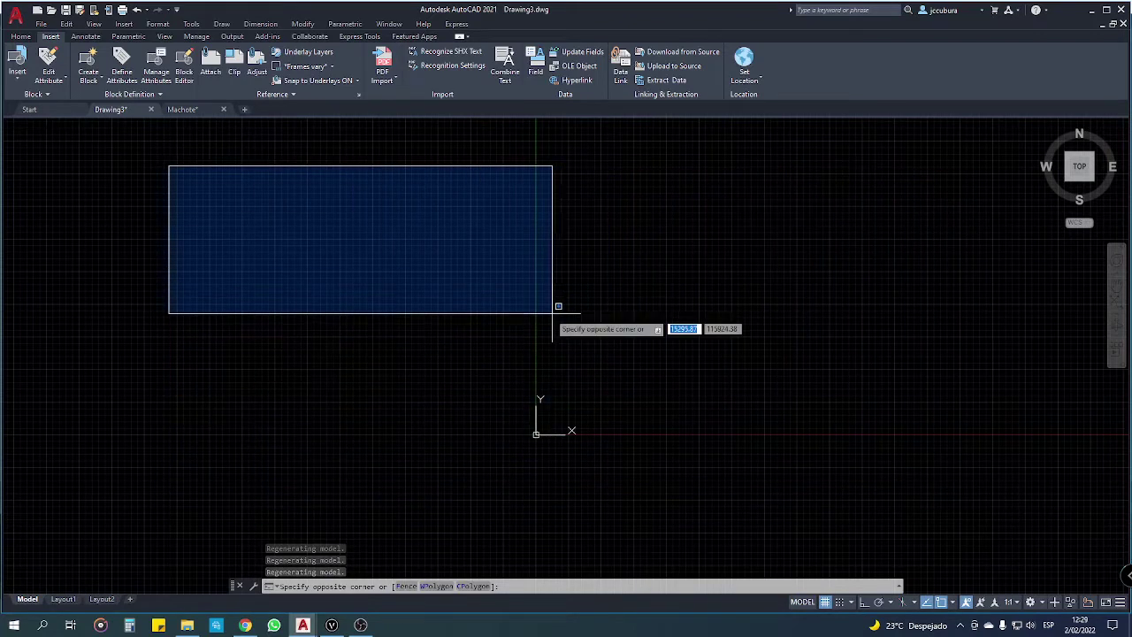
click(550, 314)
click(512, 380)
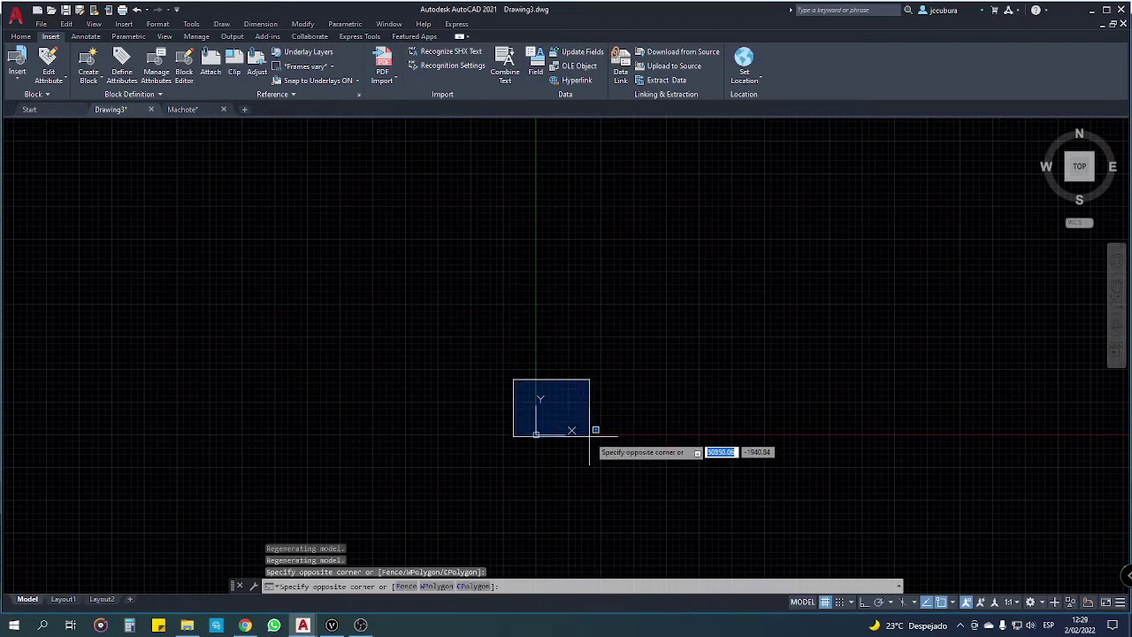
click(511, 362)
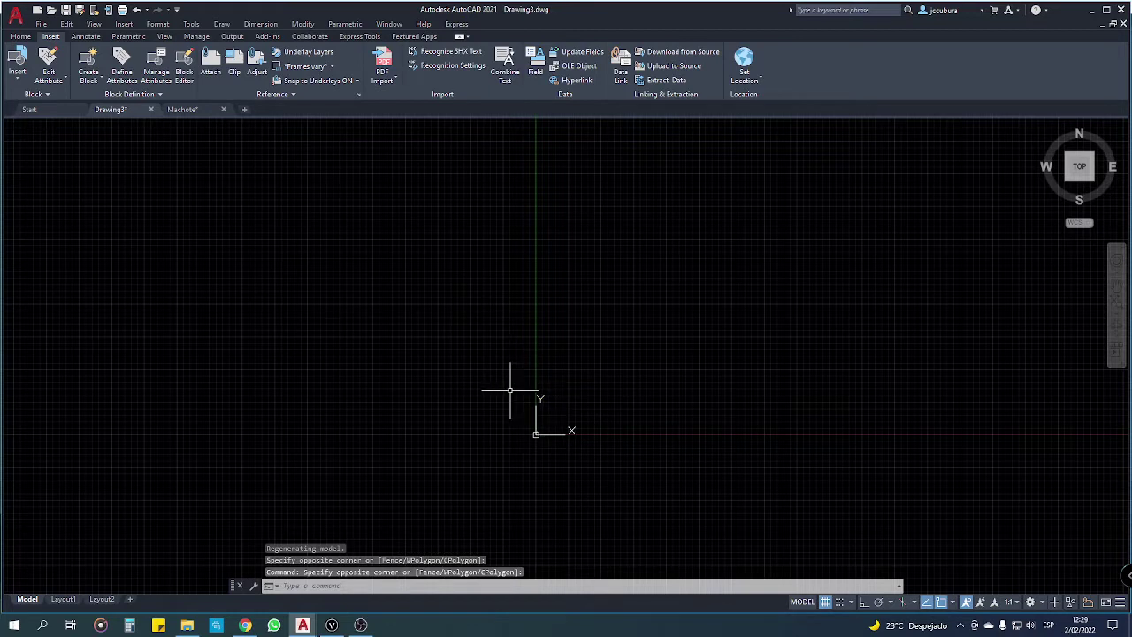
click(508, 388)
click(608, 485)
click(927, 168)
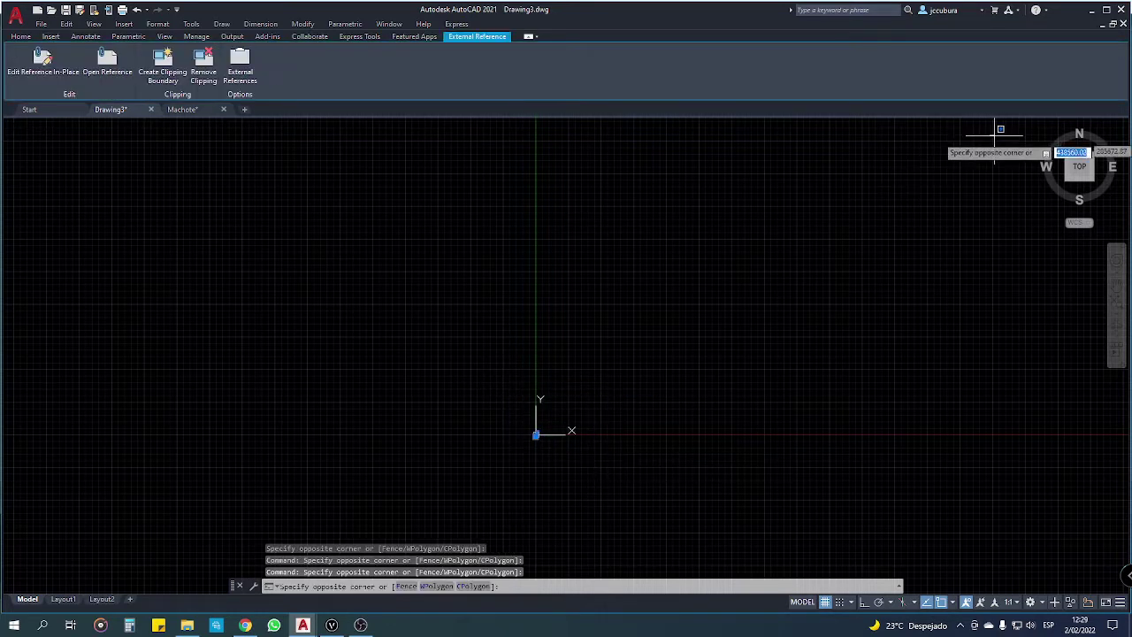
click(997, 139)
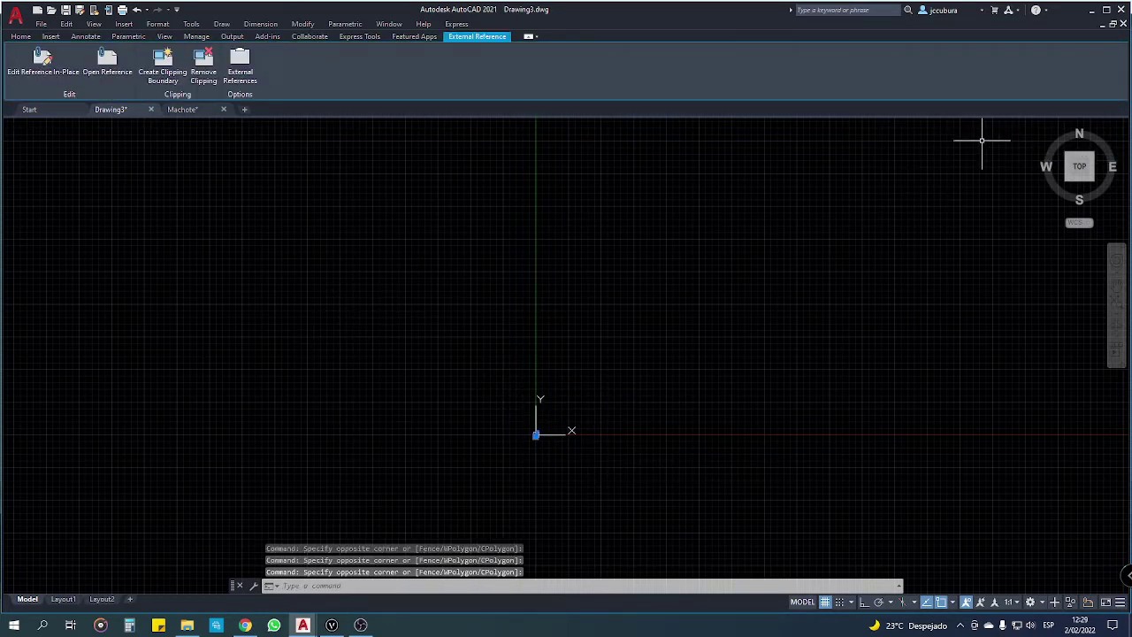
click(988, 134)
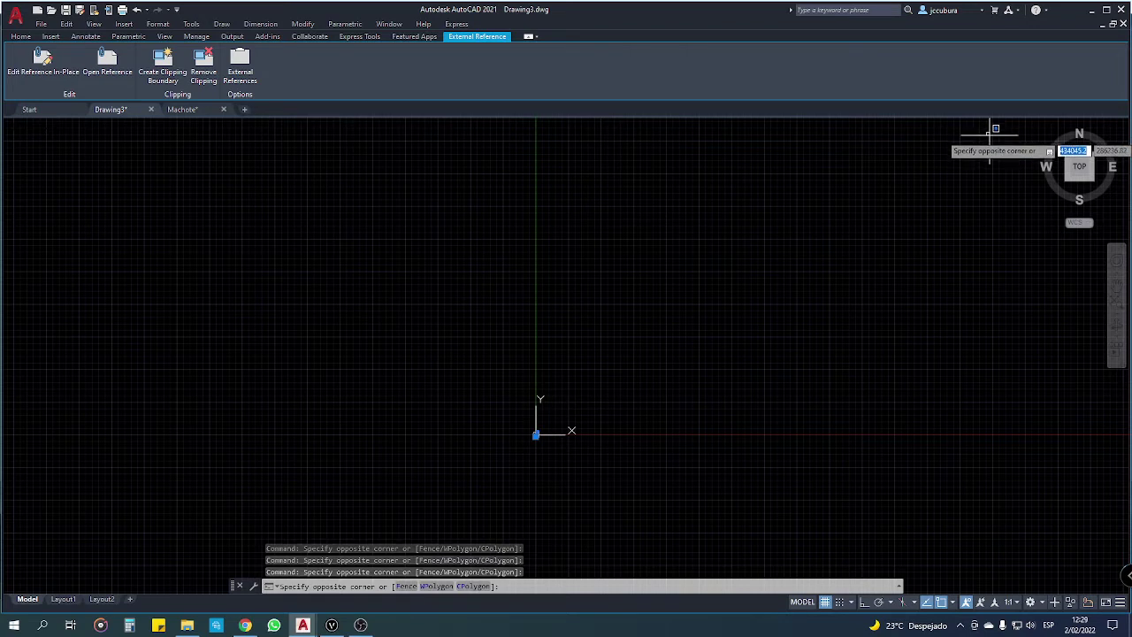
click(989, 133)
click(40, 522)
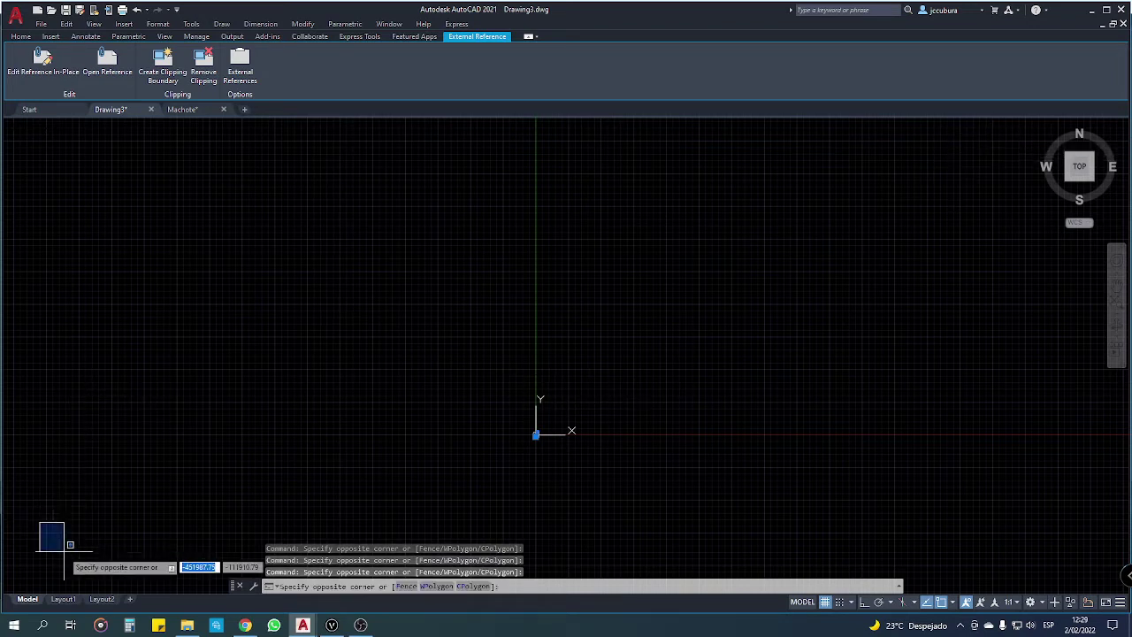
click(64, 547)
click(990, 155)
click(990, 156)
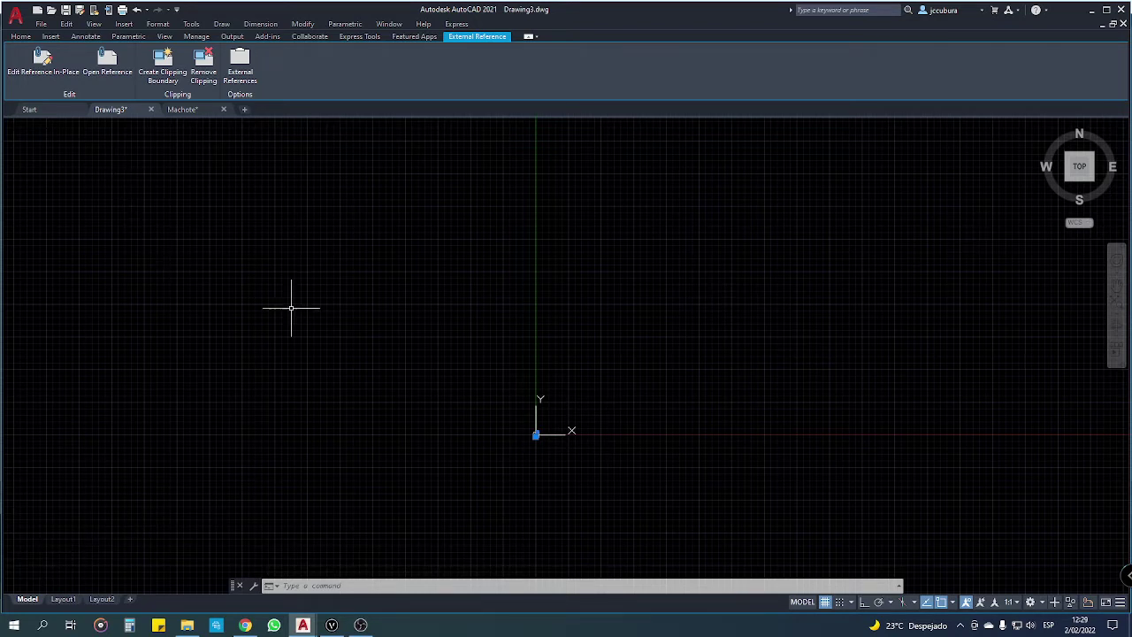
click(41, 543)
click(40, 543)
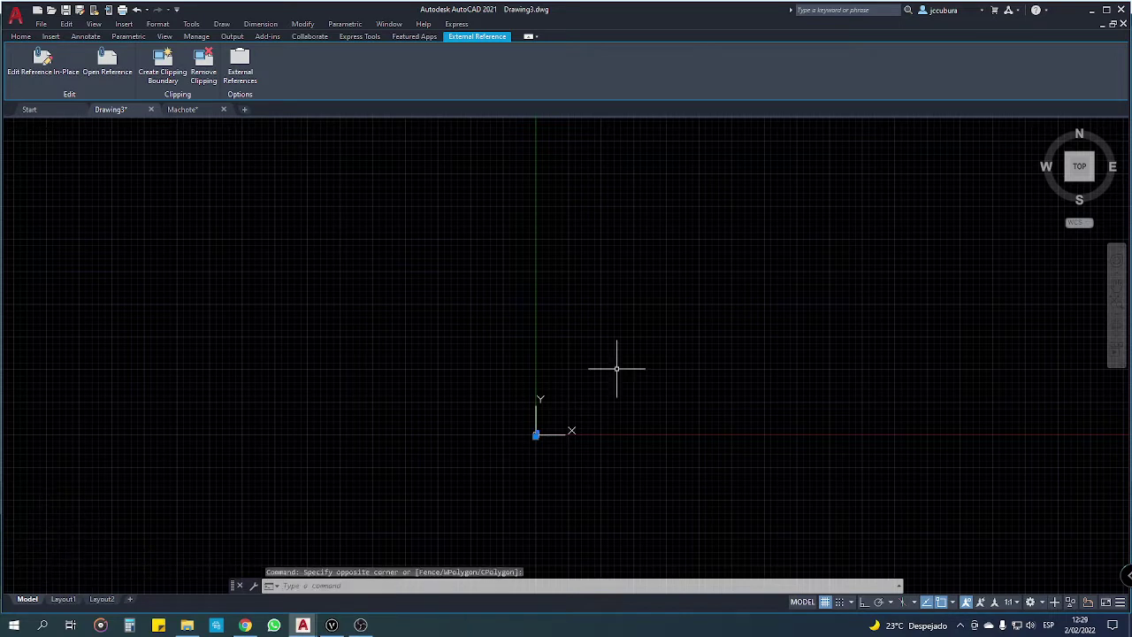
click(982, 151)
click(1001, 159)
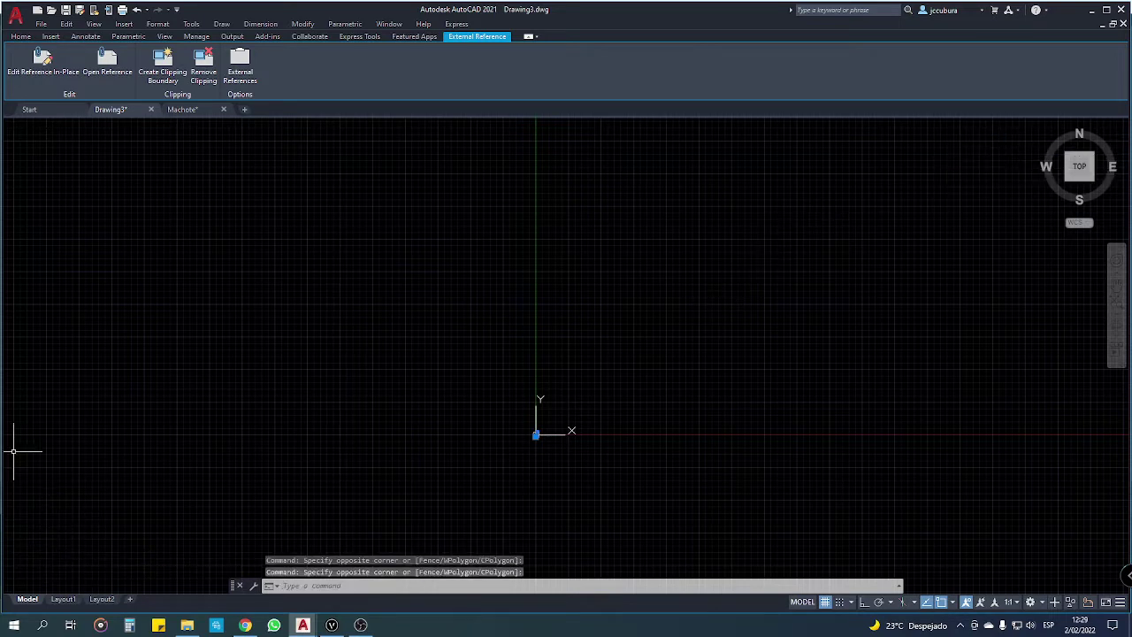
scroll(545, 433, up, 1)
scroll(545, 433, up, 2)
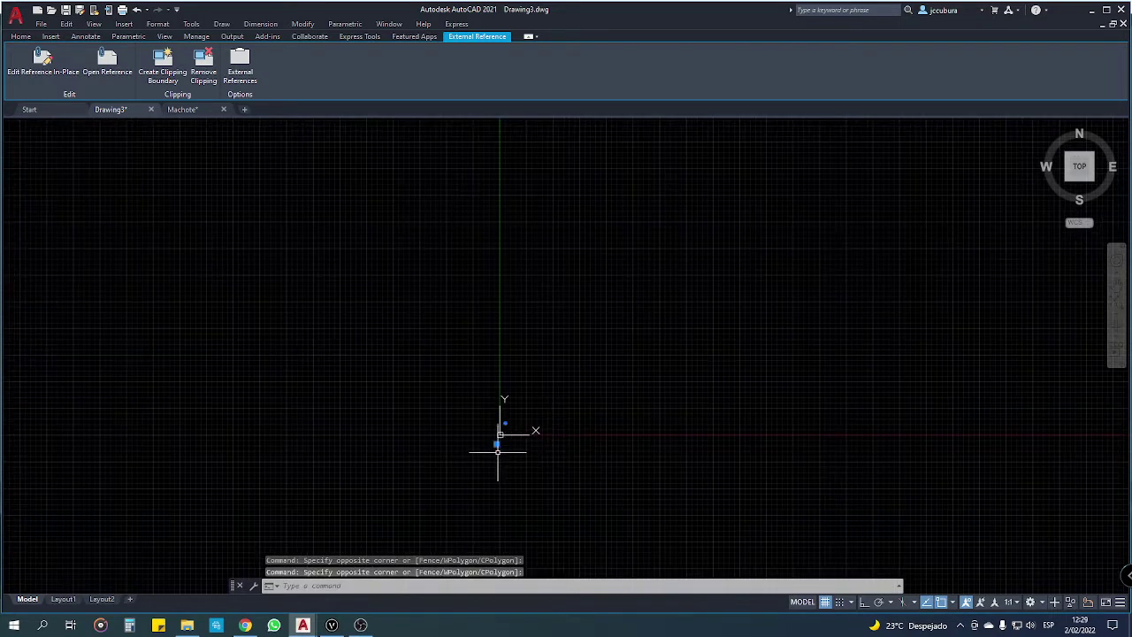
scroll(513, 429, up, 2)
scroll(513, 426, up, 2)
click(562, 421)
key(Escape)
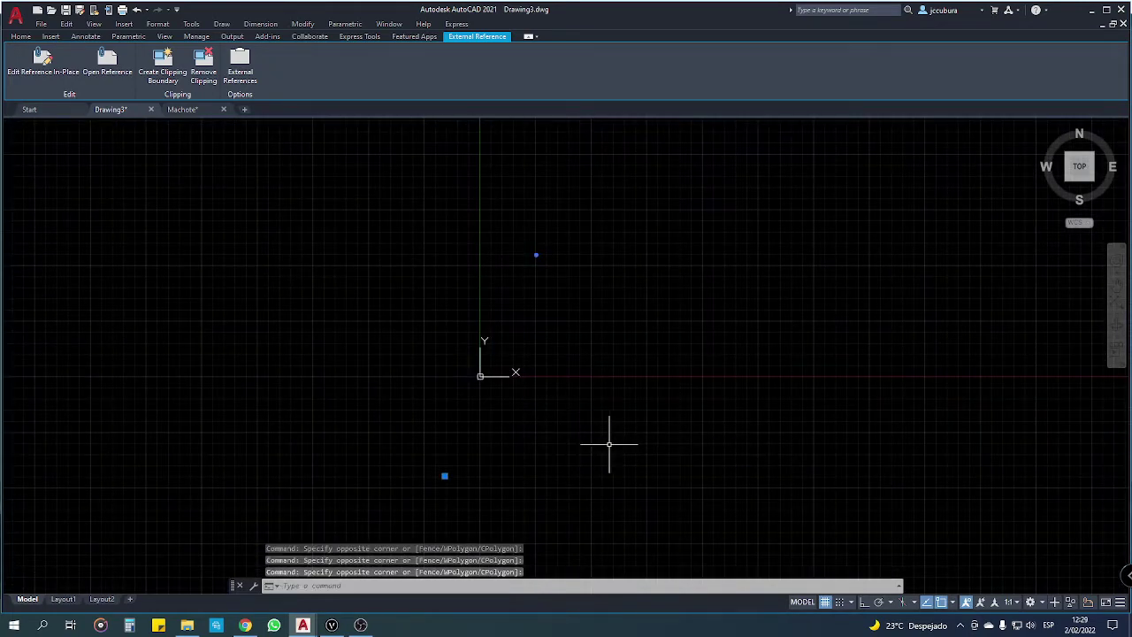
key(Escape)
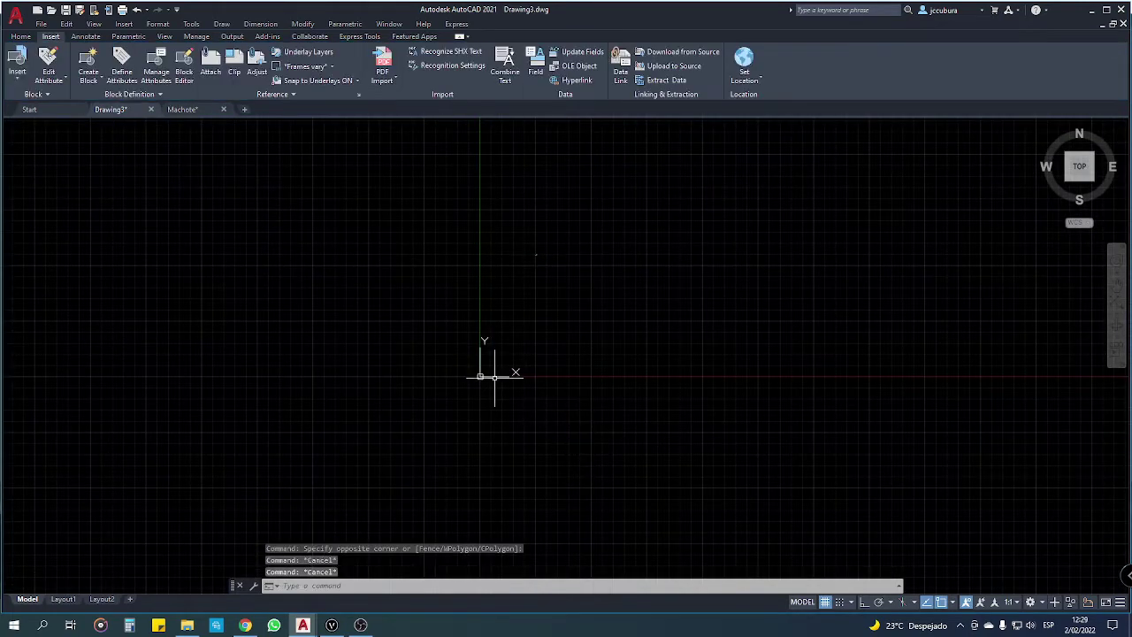
click(493, 374)
scroll(524, 326, up, 2)
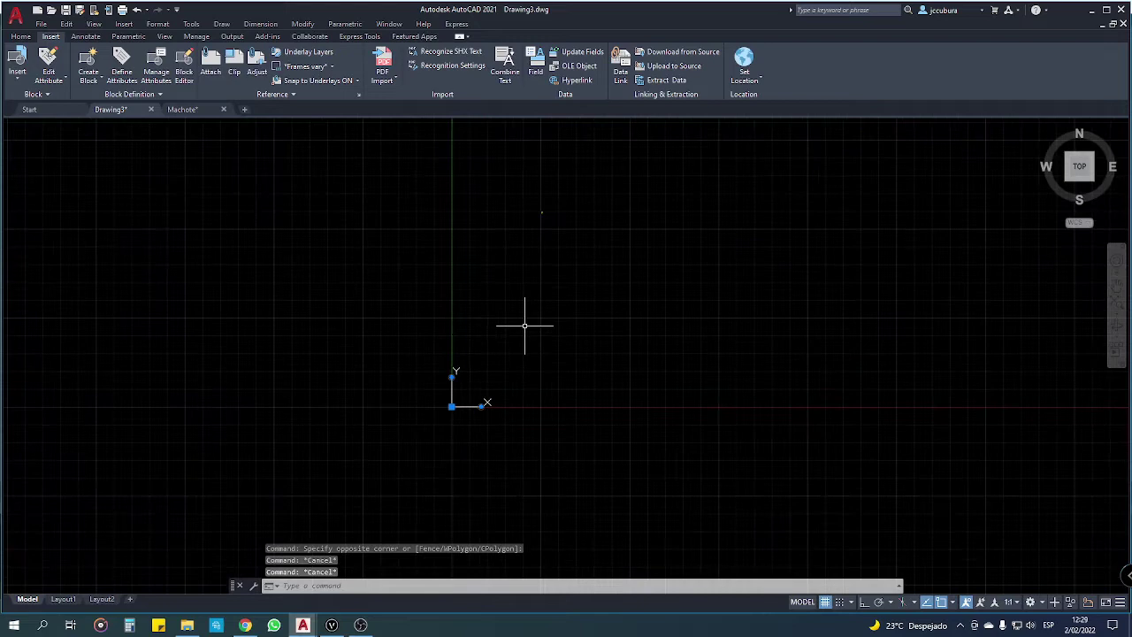
click(452, 406)
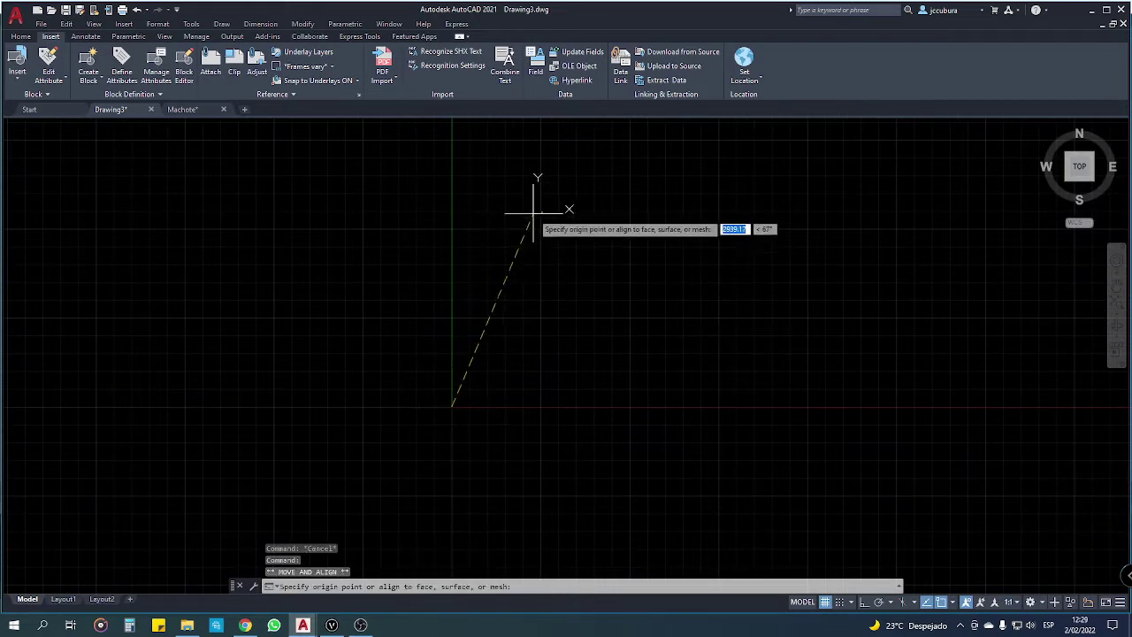
scroll(544, 204, up, 1)
scroll(558, 203, up, 1)
scroll(575, 266, up, 1)
scroll(583, 376, up, 3)
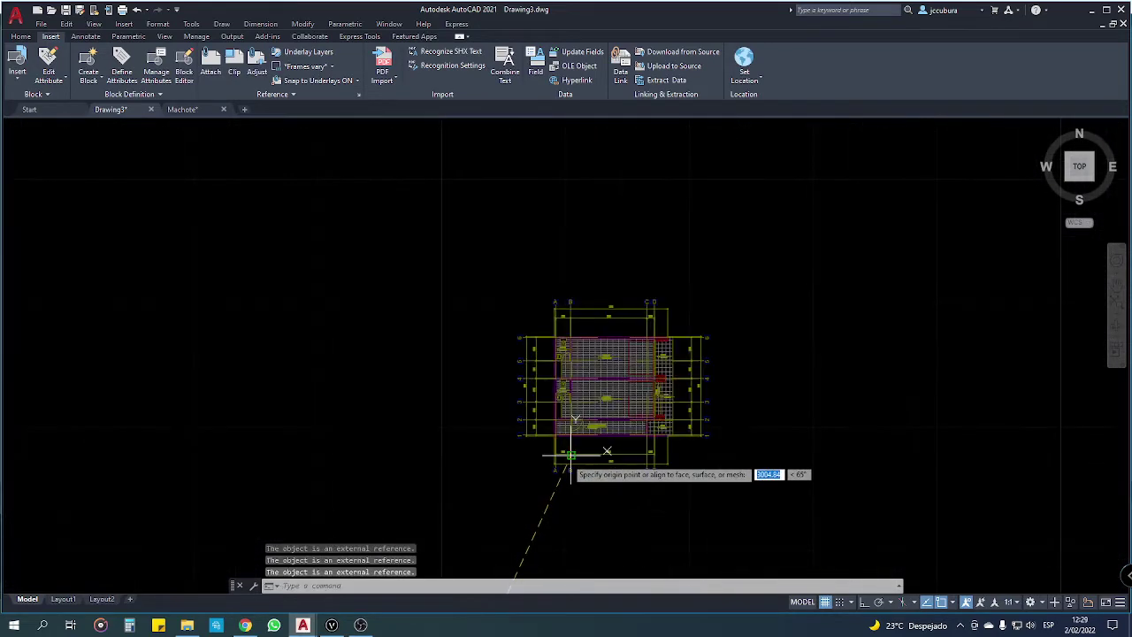
scroll(566, 442, up, 3)
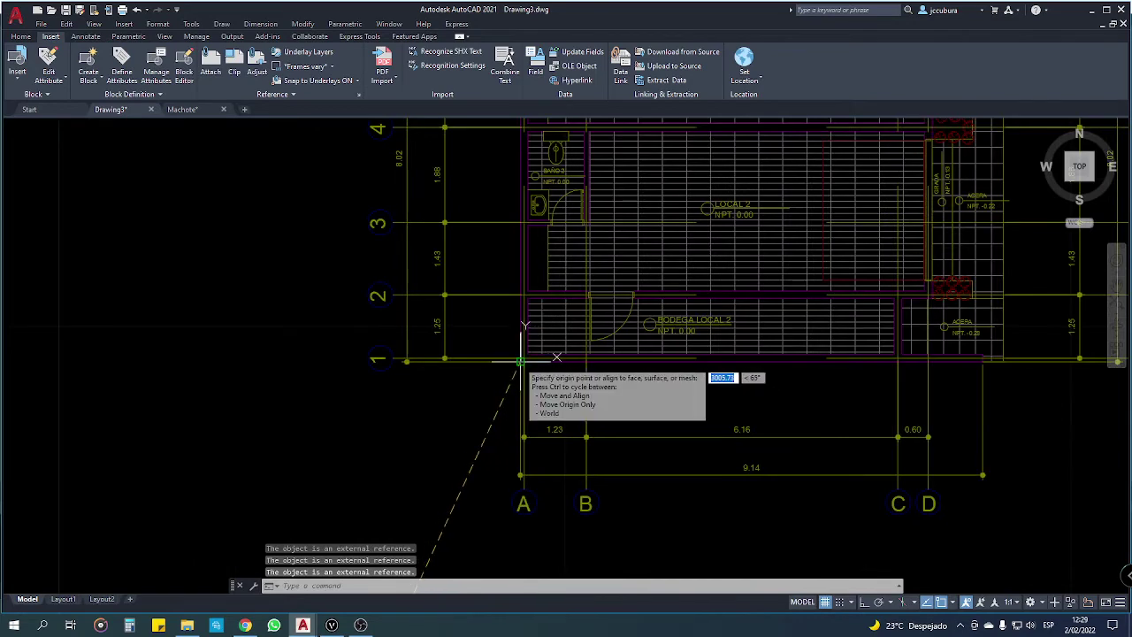
scroll(434, 336, down, 5)
scroll(416, 348, down, 3)
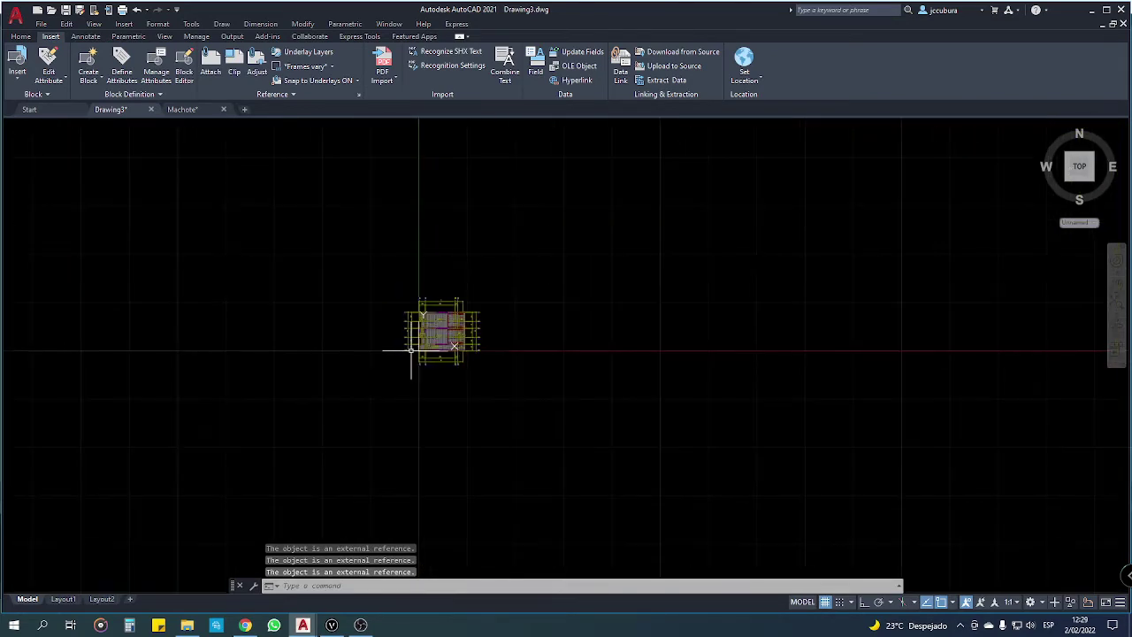
scroll(411, 347, up, 2)
scroll(444, 309, down, 3)
scroll(441, 317, down, 1)
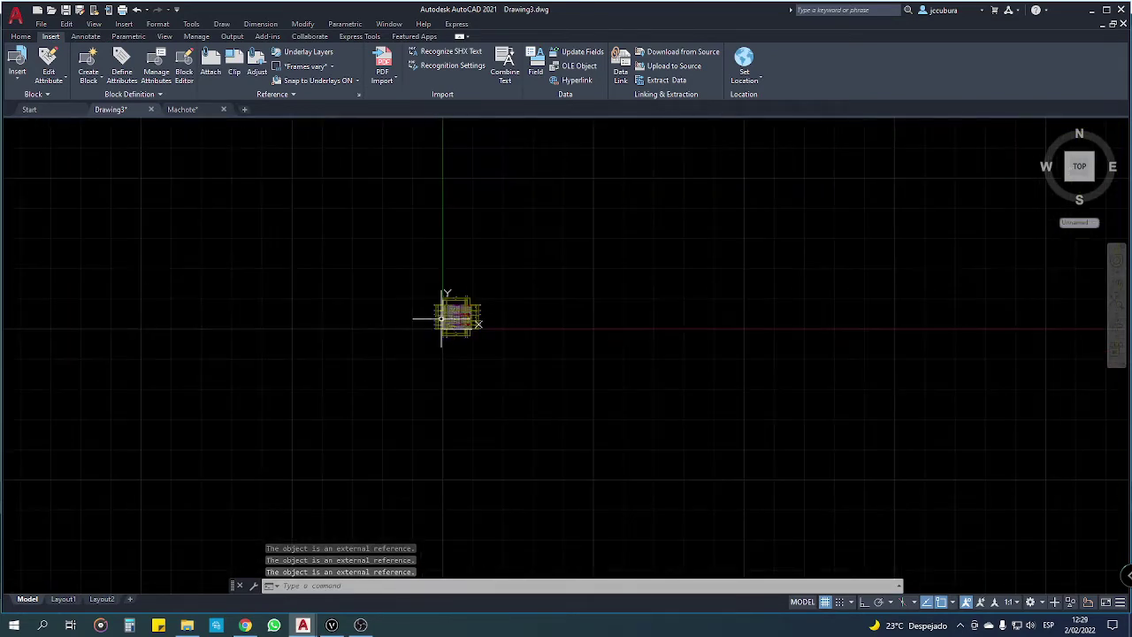
scroll(441, 317, up, 3)
scroll(451, 311, up, 1)
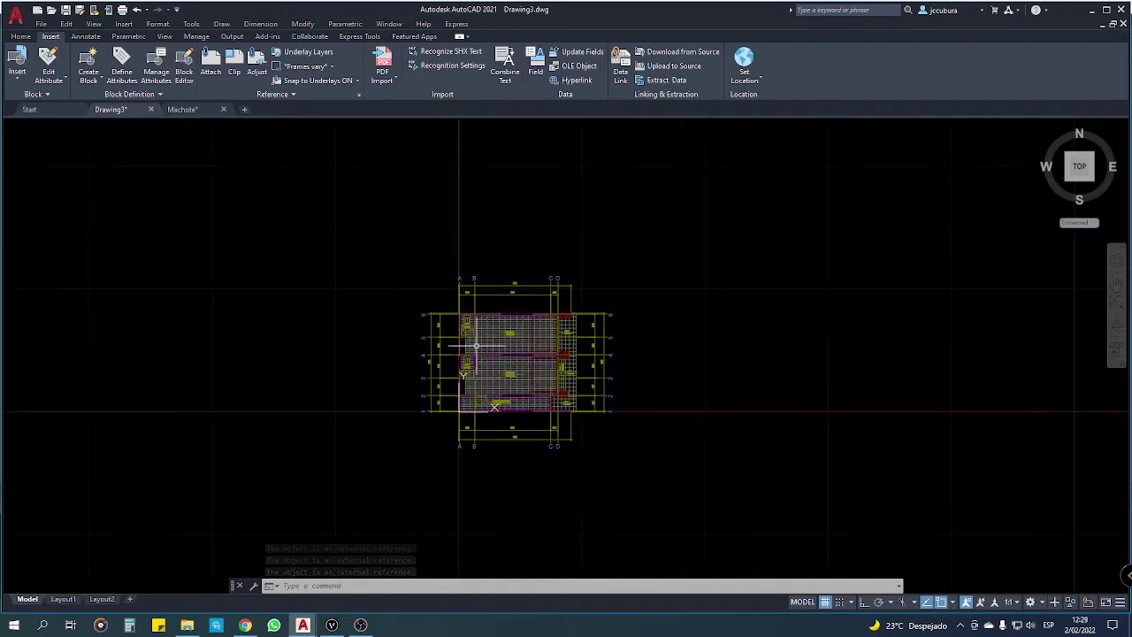
scroll(501, 338, up, 1)
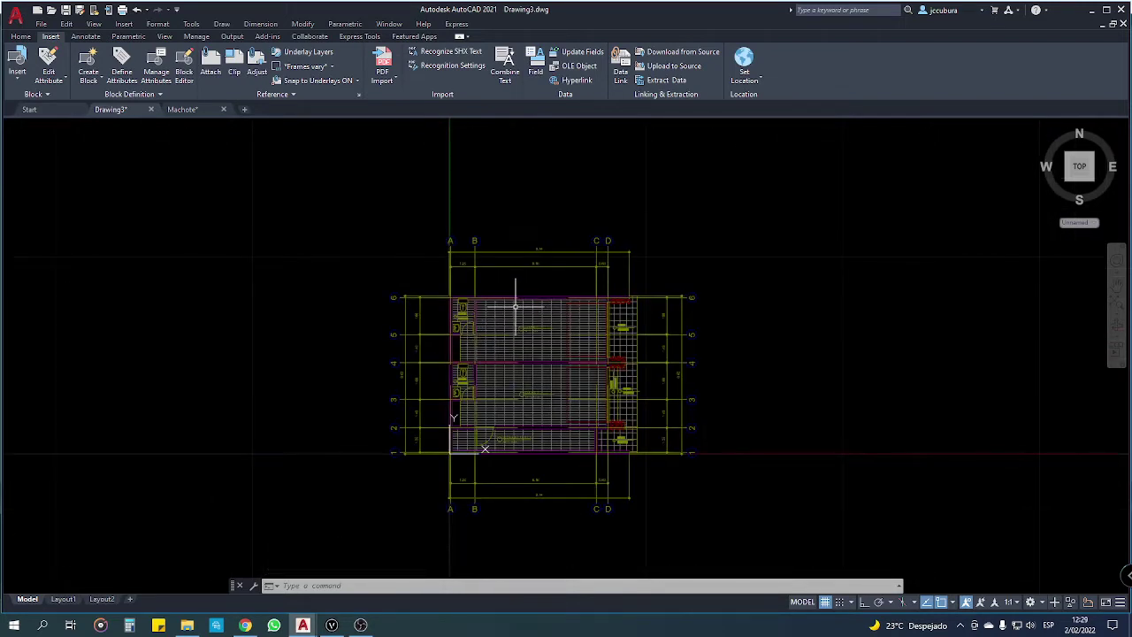
key(ctrl+a)
middle_drag(492, 424, 568, 408)
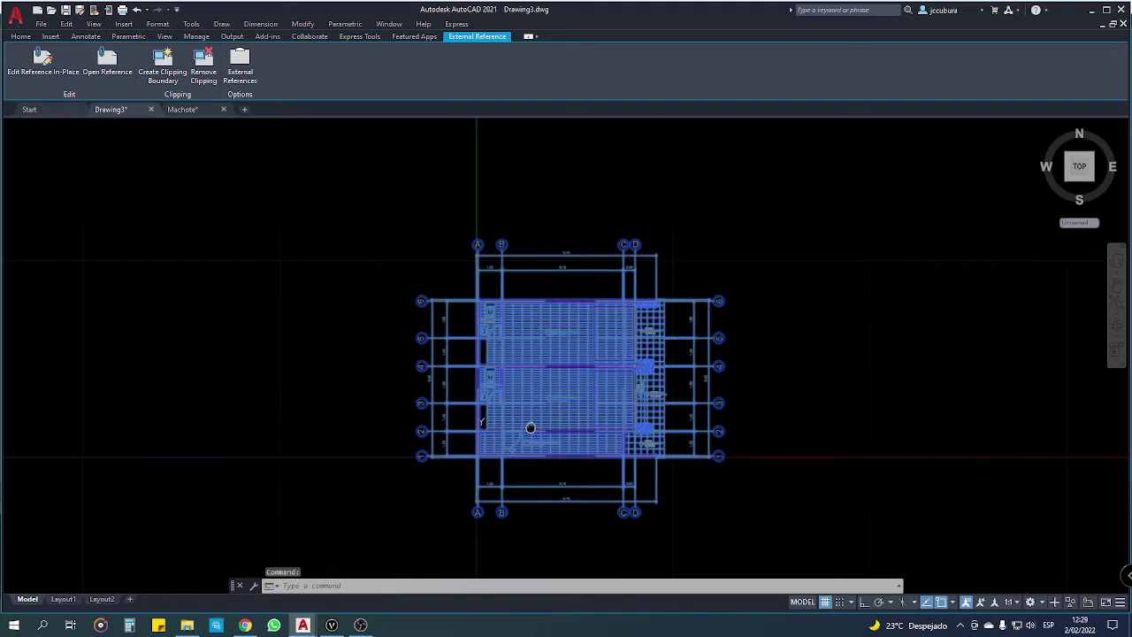
double_click(643, 305)
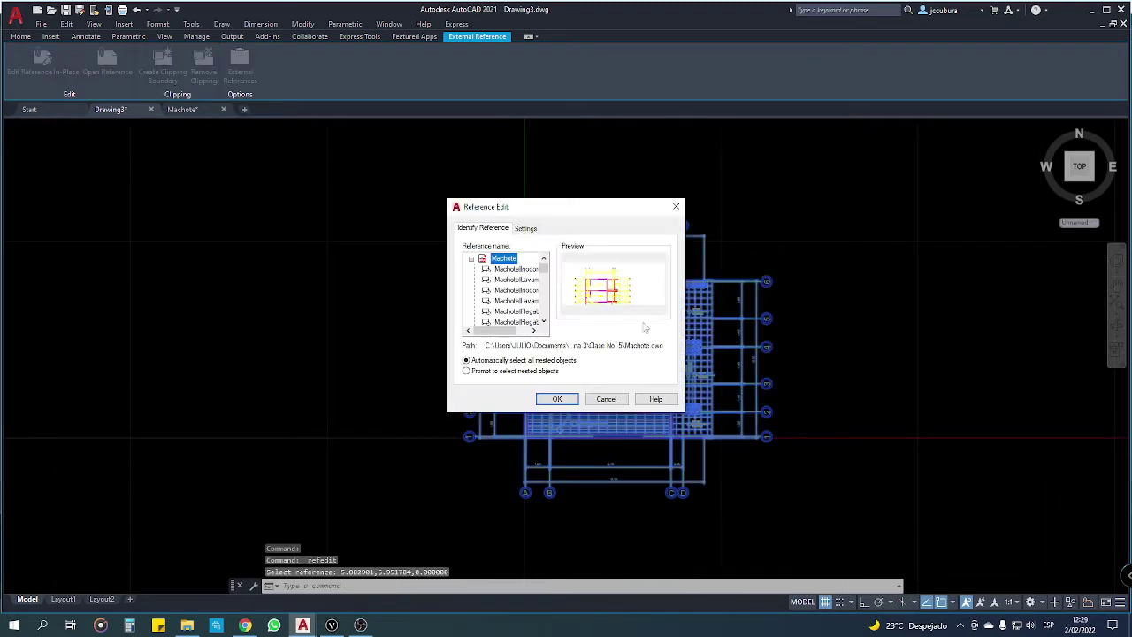
mouse_move(542, 264)
mouse_down()
mouse_move(544, 334)
mouse_move(542, 261)
mouse_up()
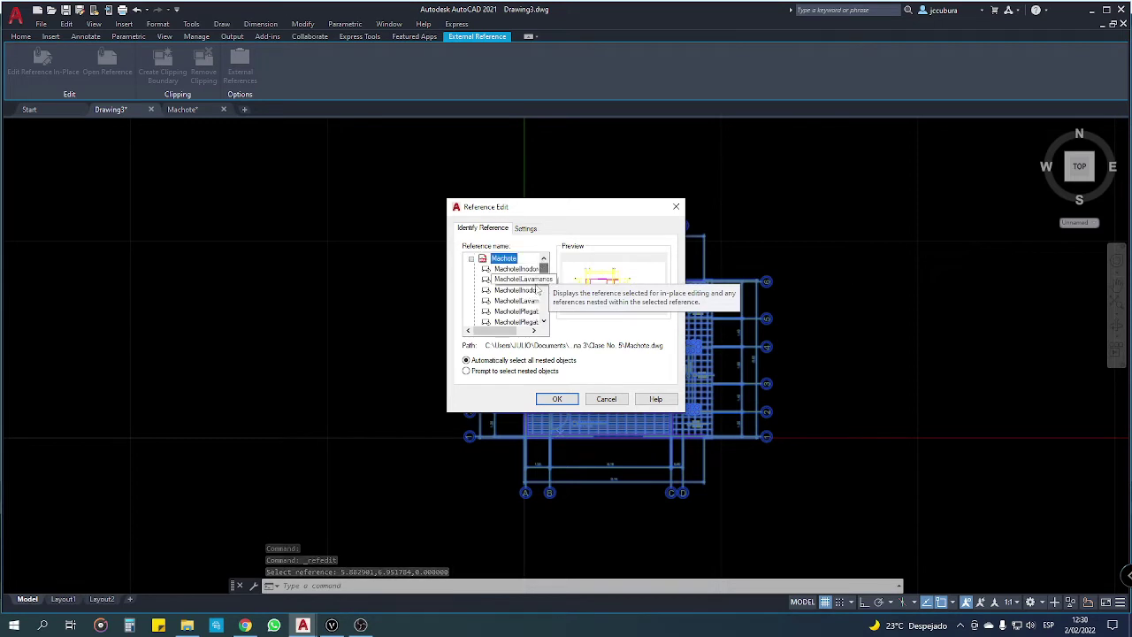
click(606, 399)
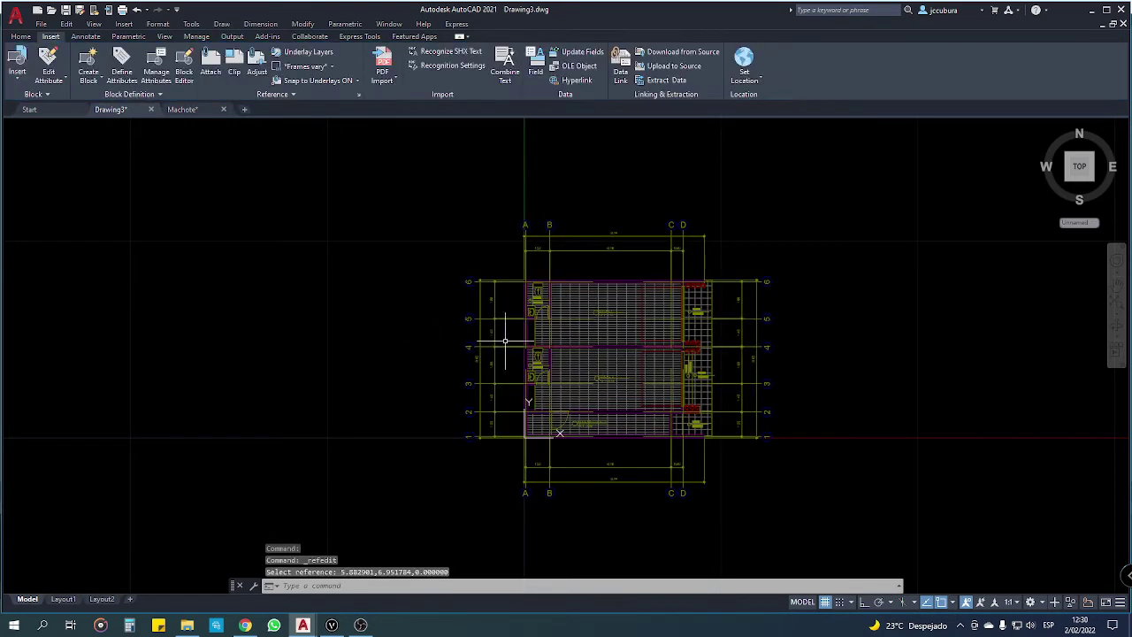
middle_drag(486, 283, 502, 289)
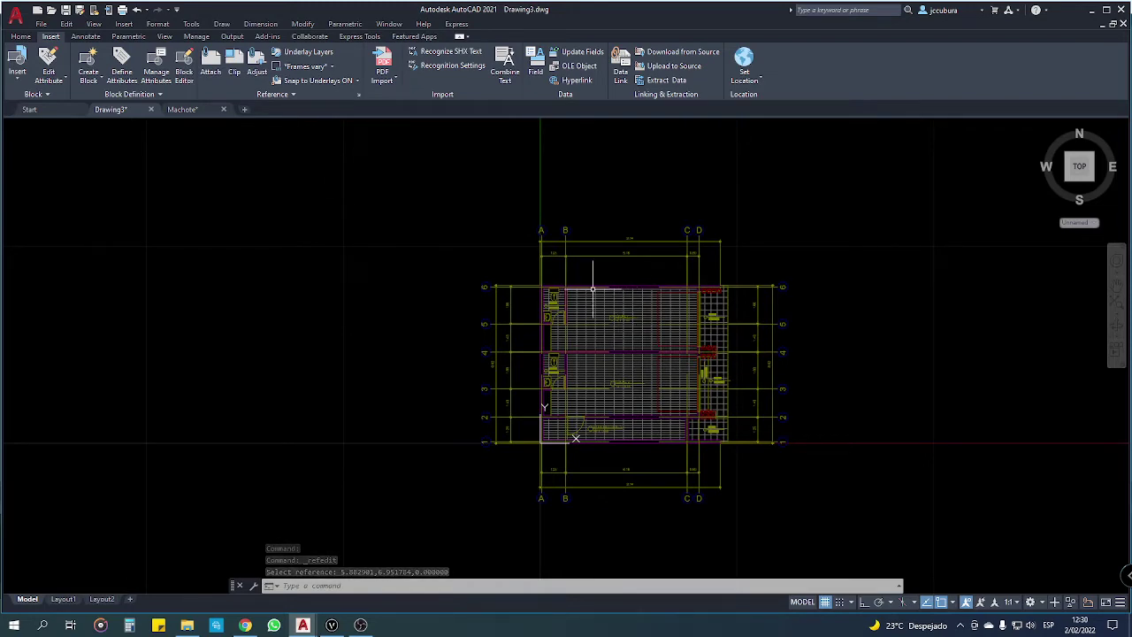
click(610, 290)
scroll(601, 305, up, 2)
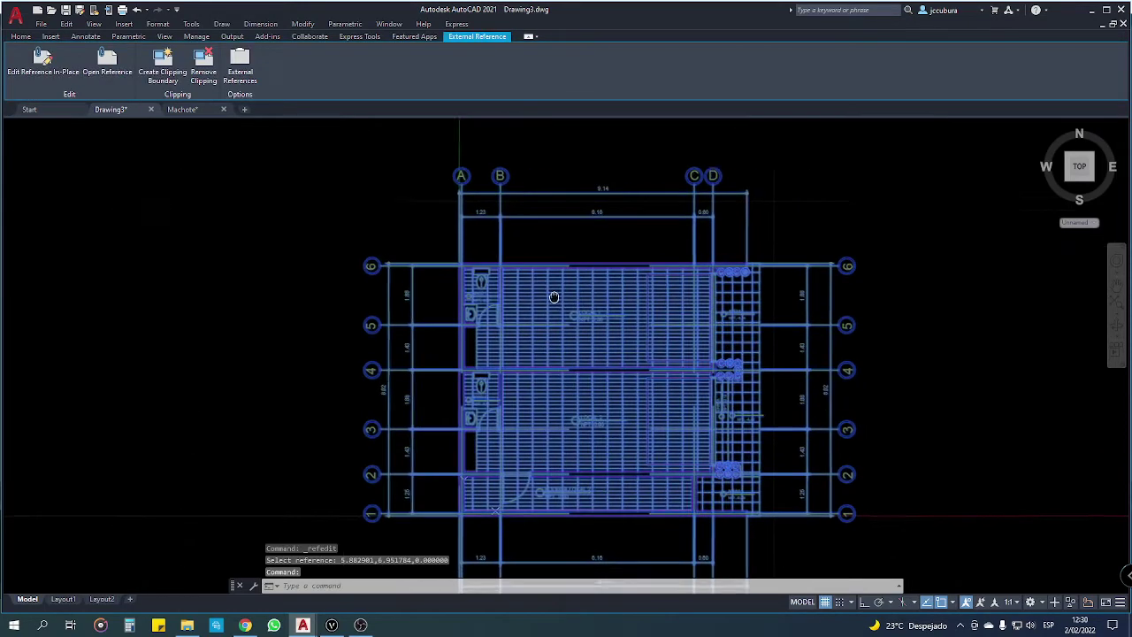
middle_drag(553, 295, 533, 293)
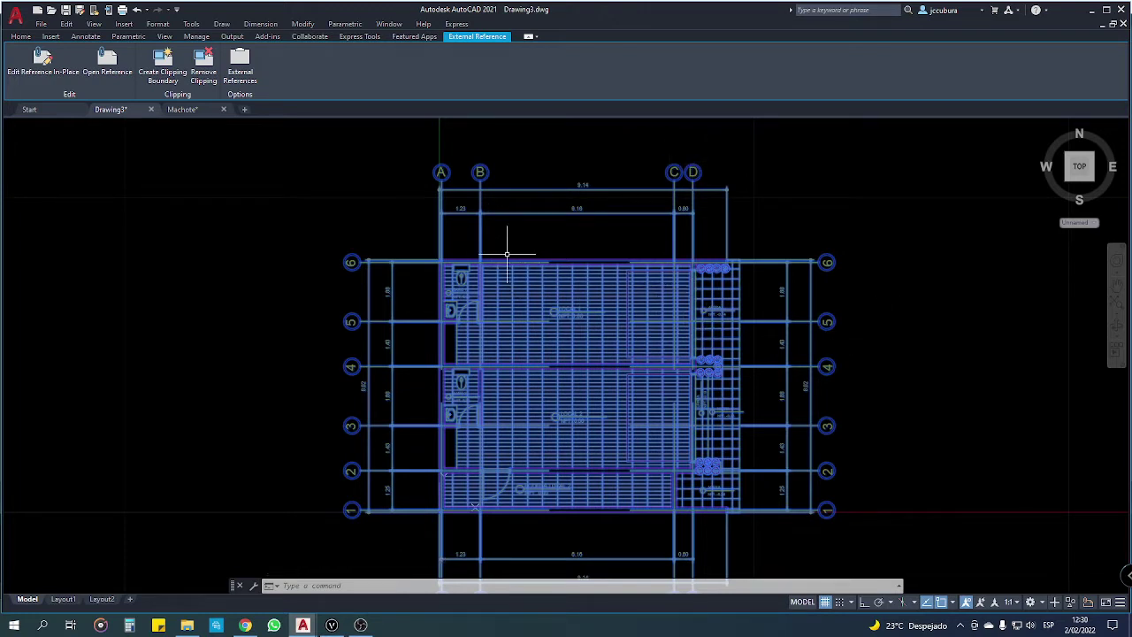
key(Escape)
key(Escape)
key(Escape)
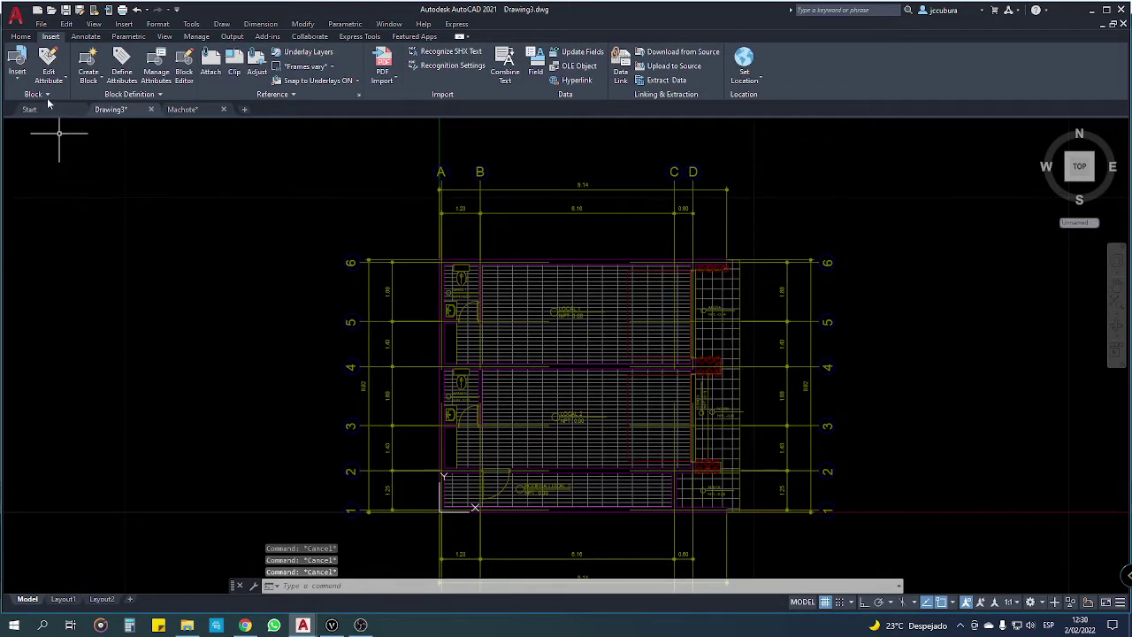
Step: Minimize OBS and open the Layer Properties Manager from the Home ribbon
click(22, 37)
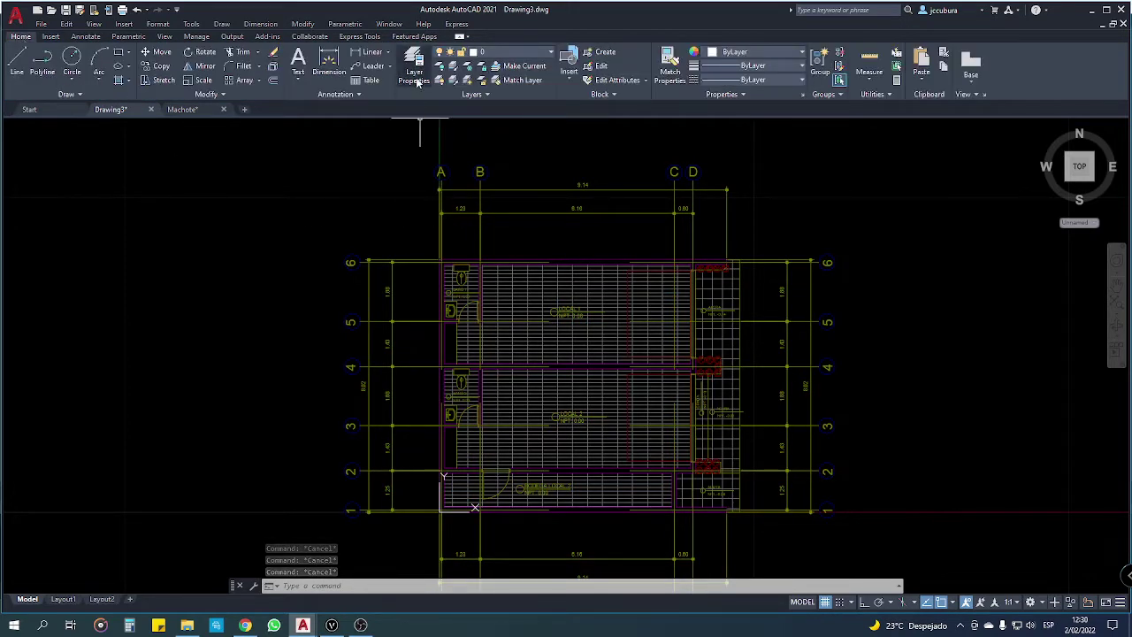
click(361, 626)
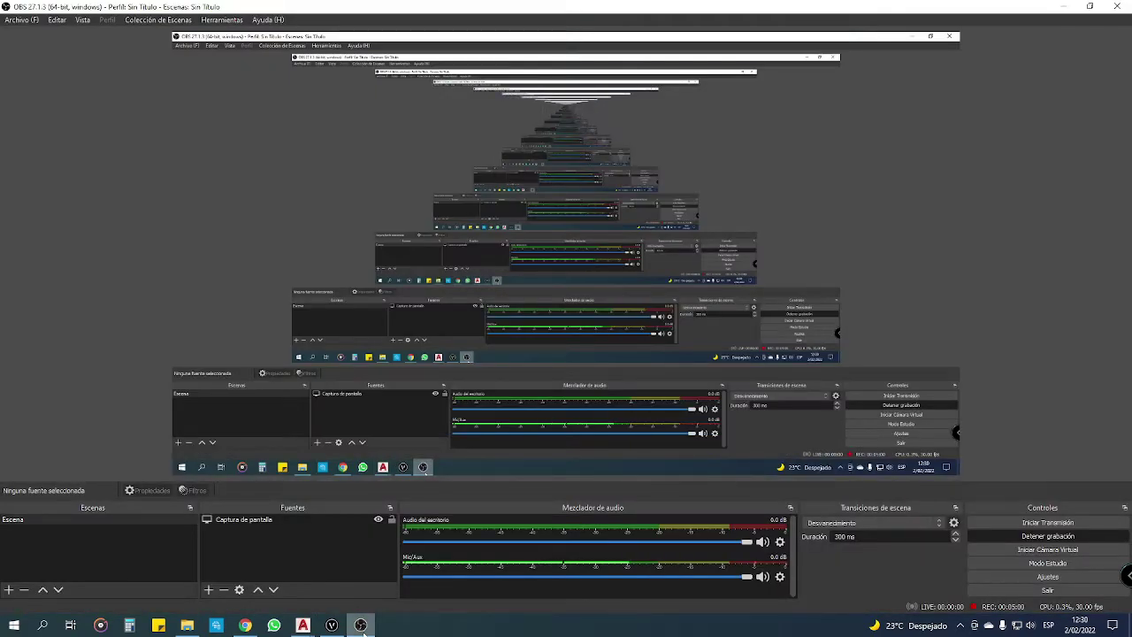
click(363, 631)
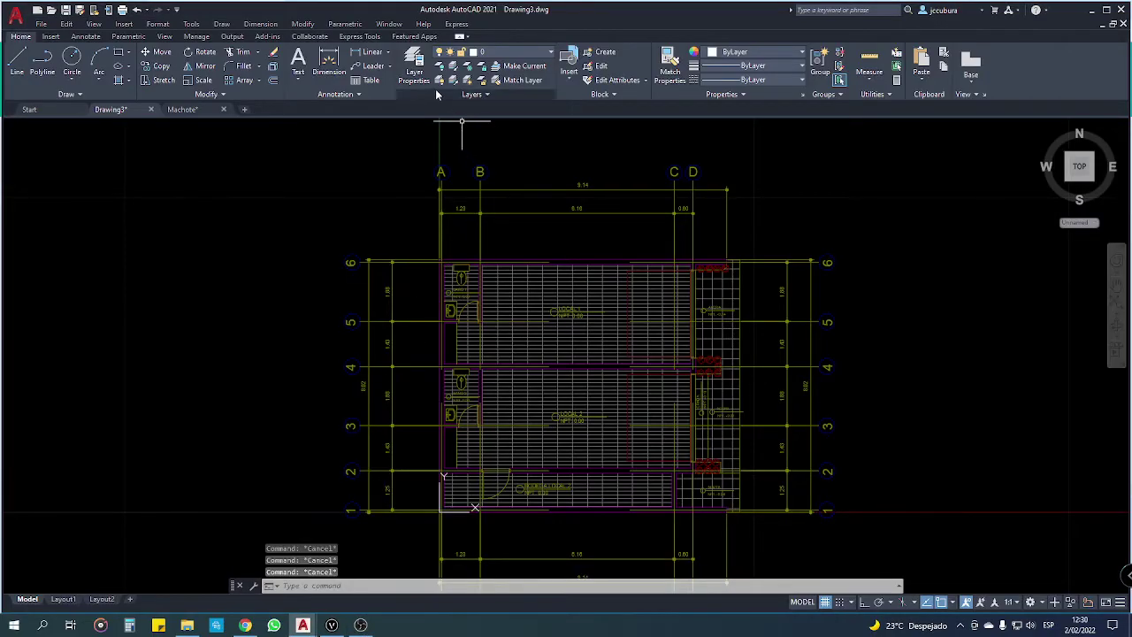
click(414, 66)
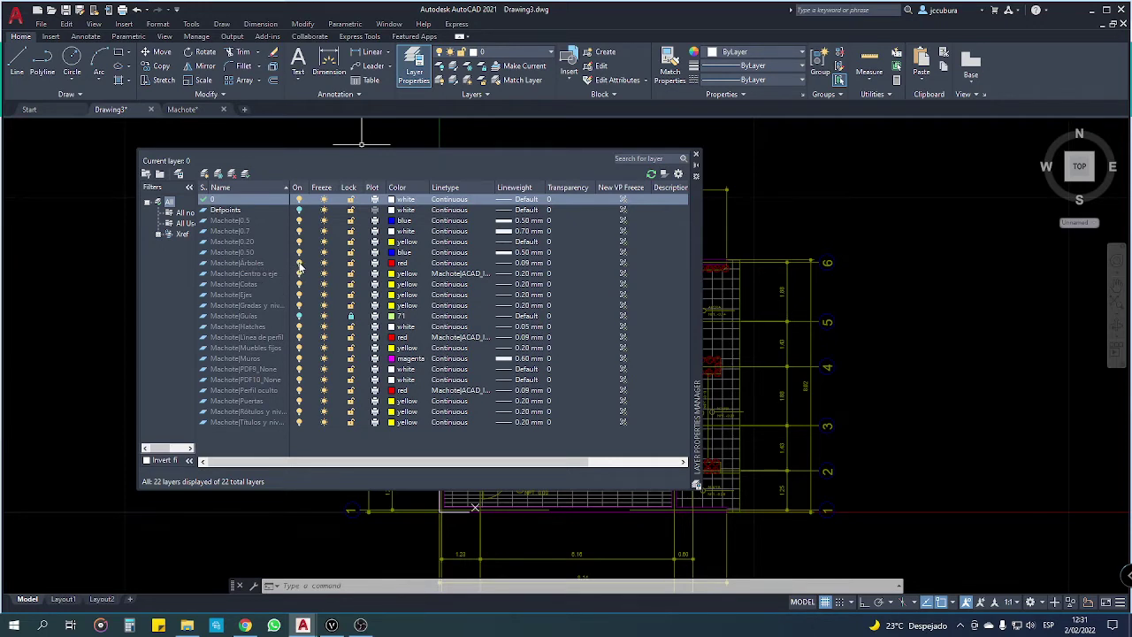
Step: Turn off Machote|Hatches and the label and title text layers, then close the layer list
click(299, 265)
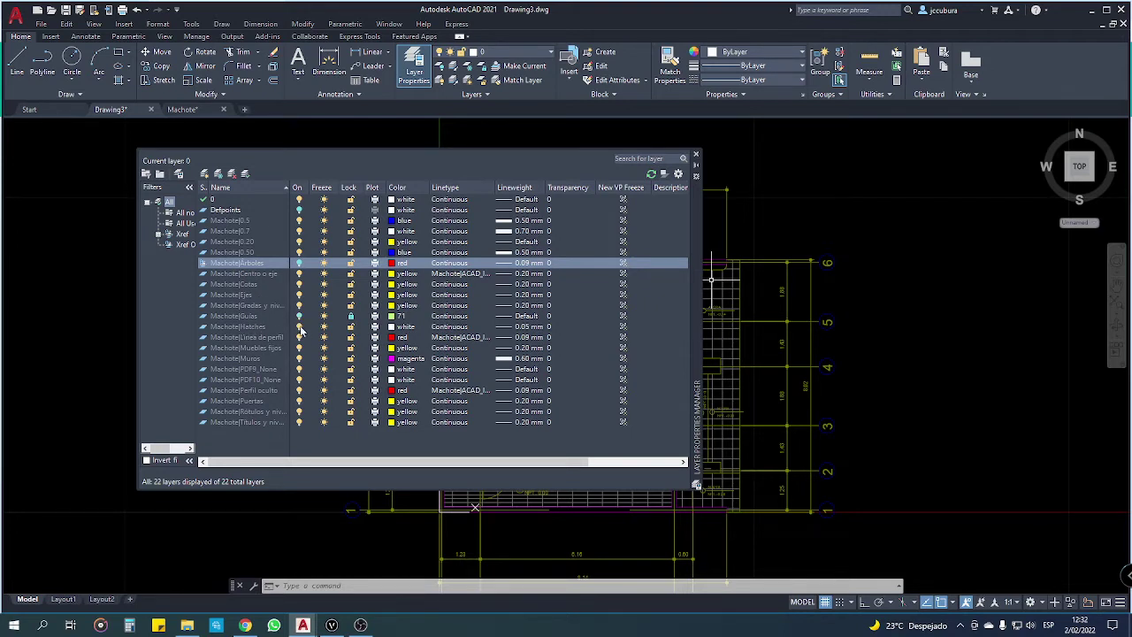
click(299, 326)
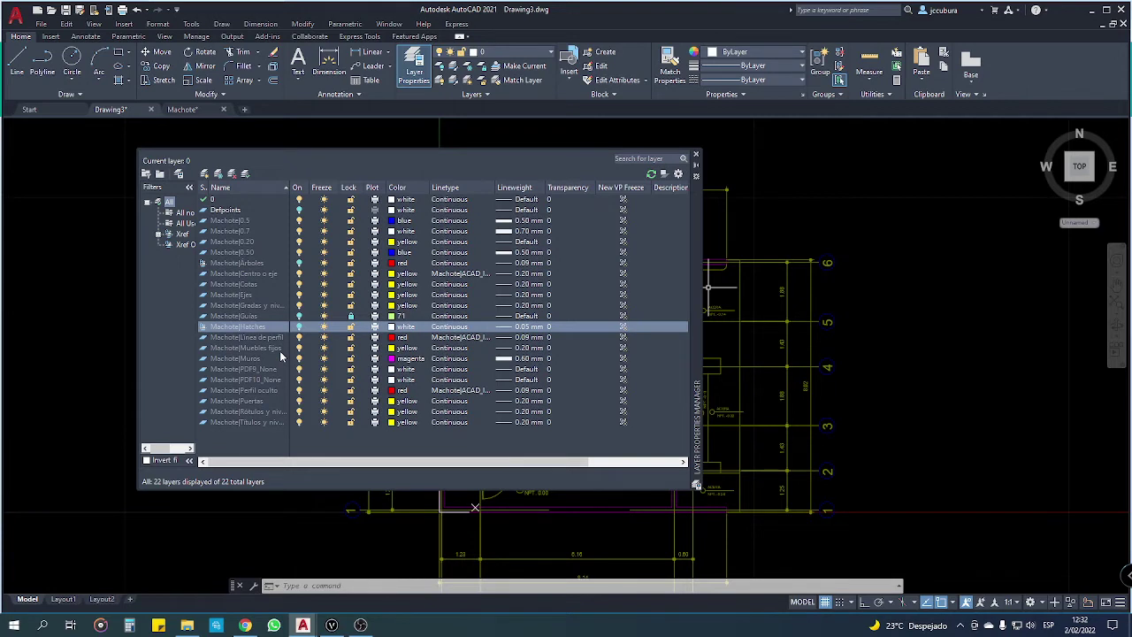
click(301, 413)
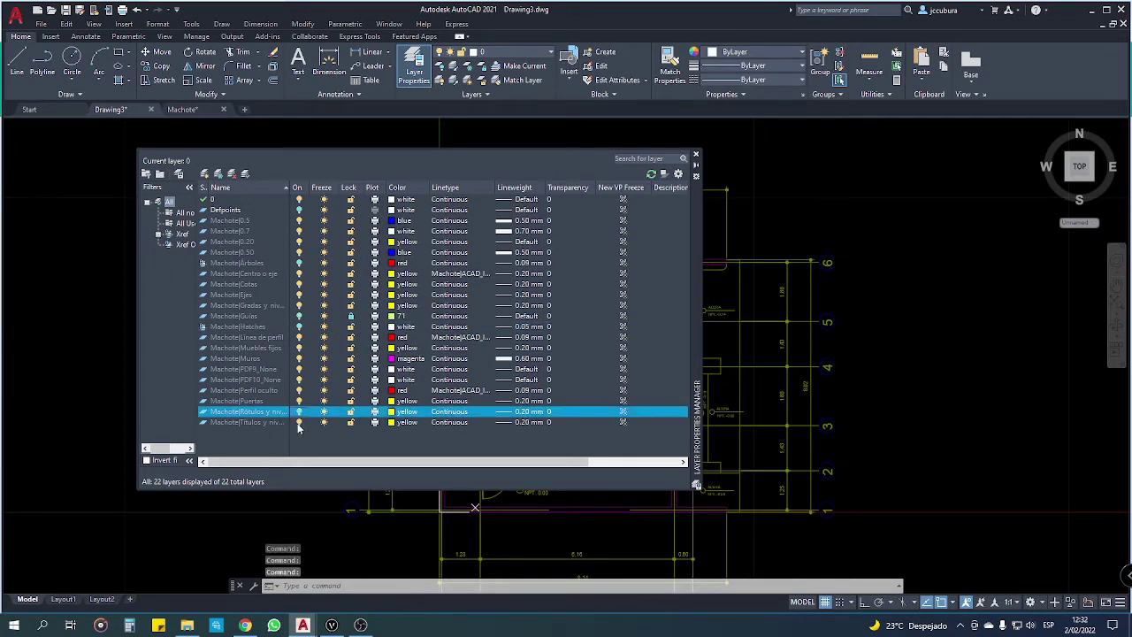
click(300, 423)
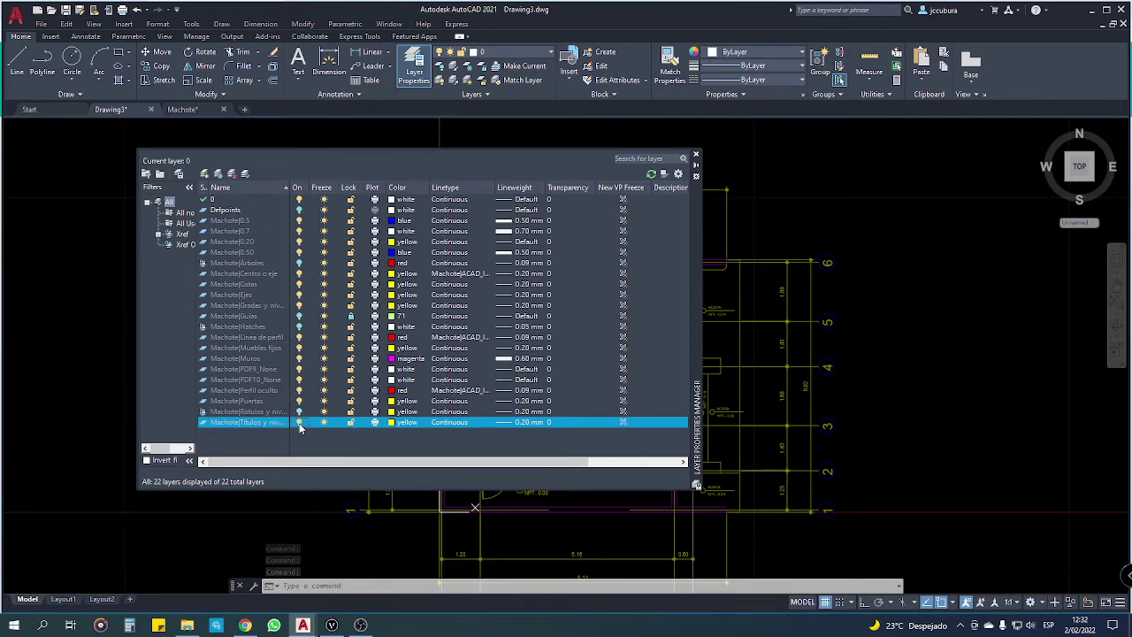
click(300, 425)
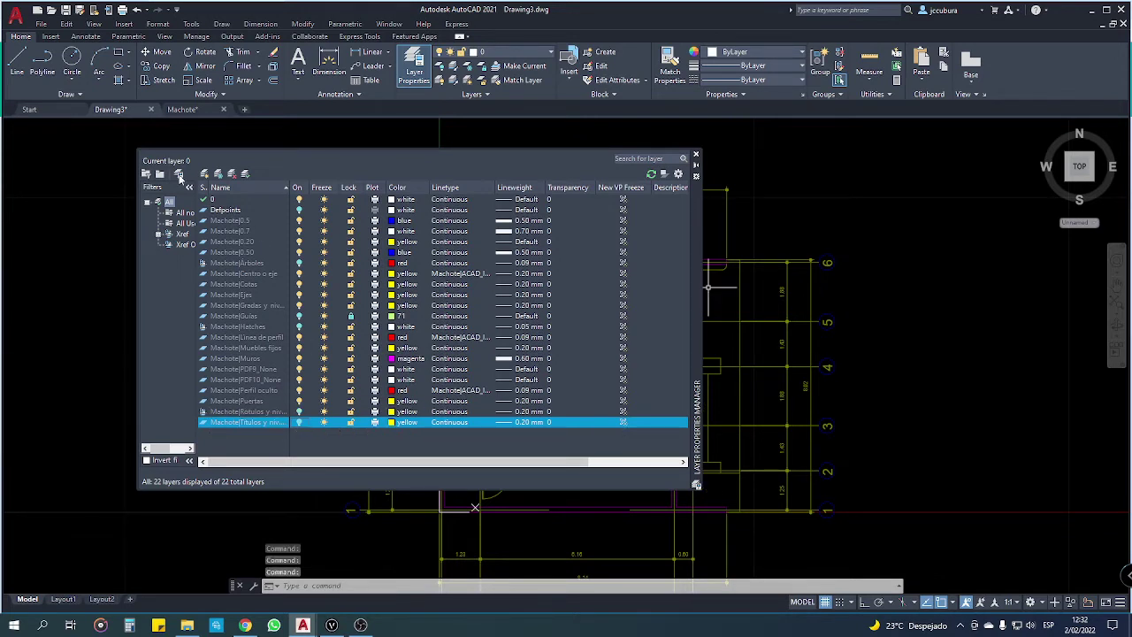
click(696, 157)
mouse_move(583, 336)
middle_down()
mouse_move(498, 291)
mouse_move(480, 298)
middle_up()
scroll(467, 394, down, 2)
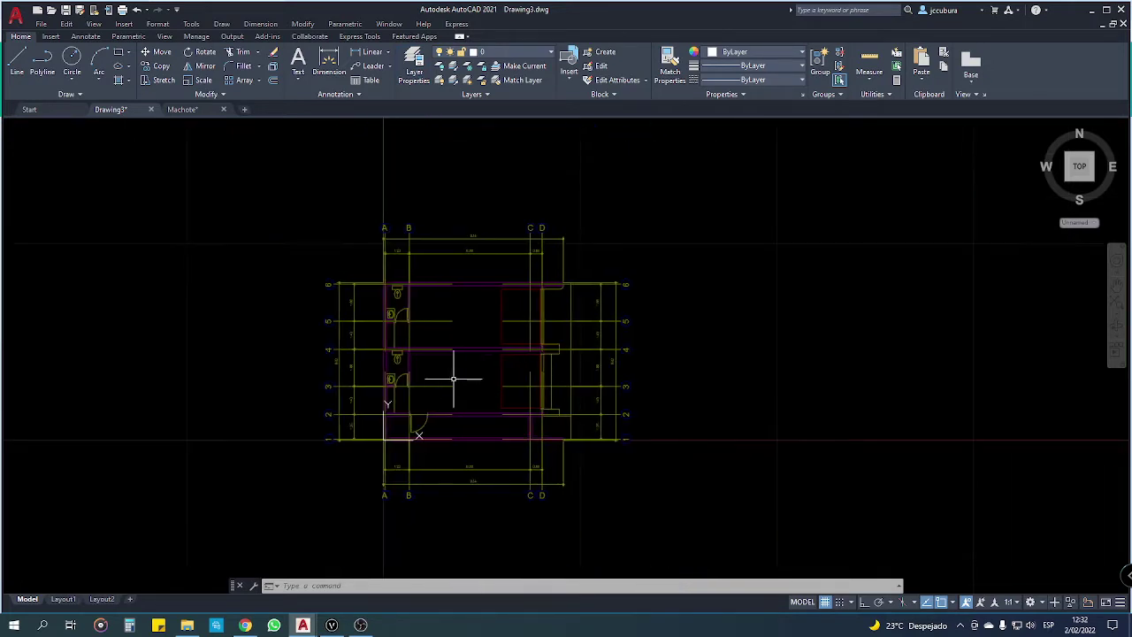
Step: Pan and zoom over the plan's bottom dimensions and upper rooms, then reopen Layer Properties
scroll(451, 375, up, 2)
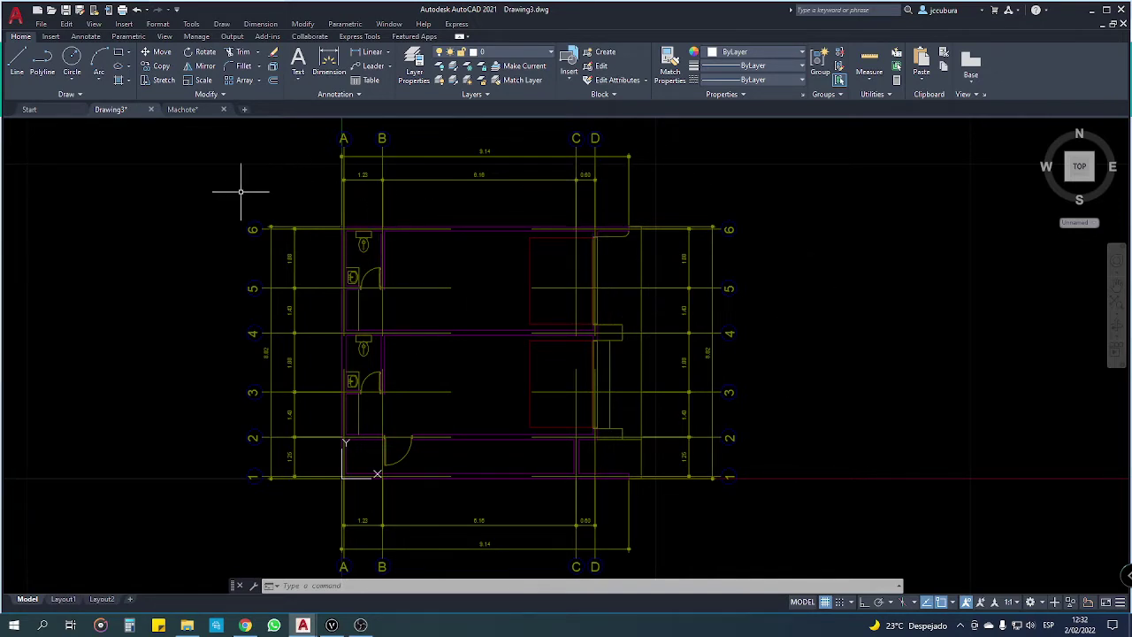
middle_drag(302, 156, 298, 240)
middle_drag(404, 321, 411, 219)
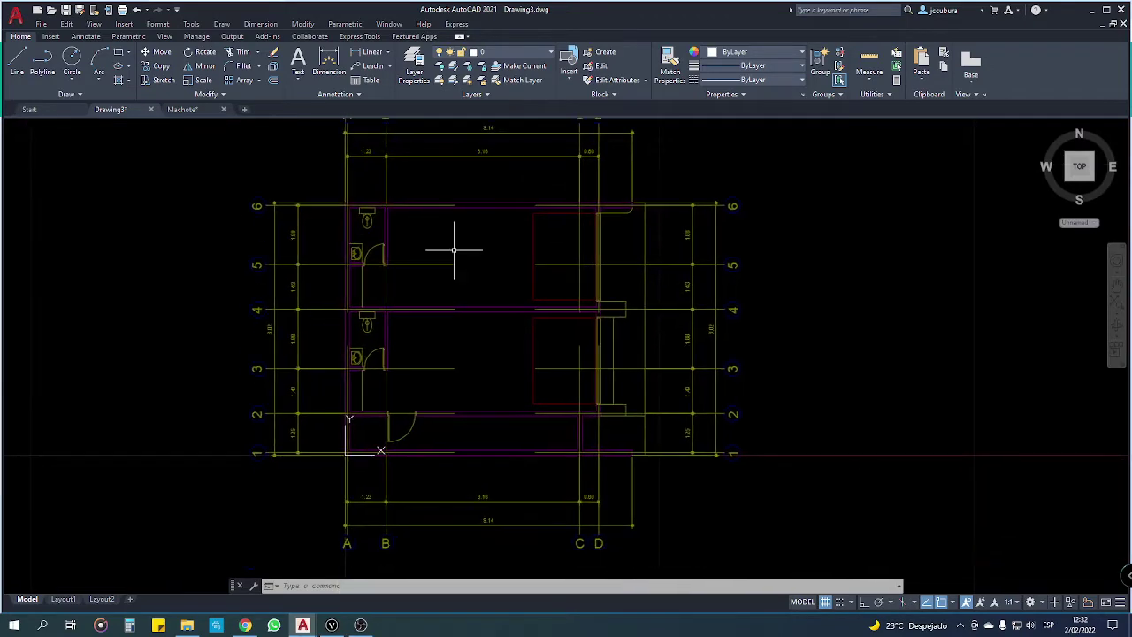
mouse_move(576, 324)
middle_down()
mouse_move(560, 316)
mouse_move(578, 386)
middle_up()
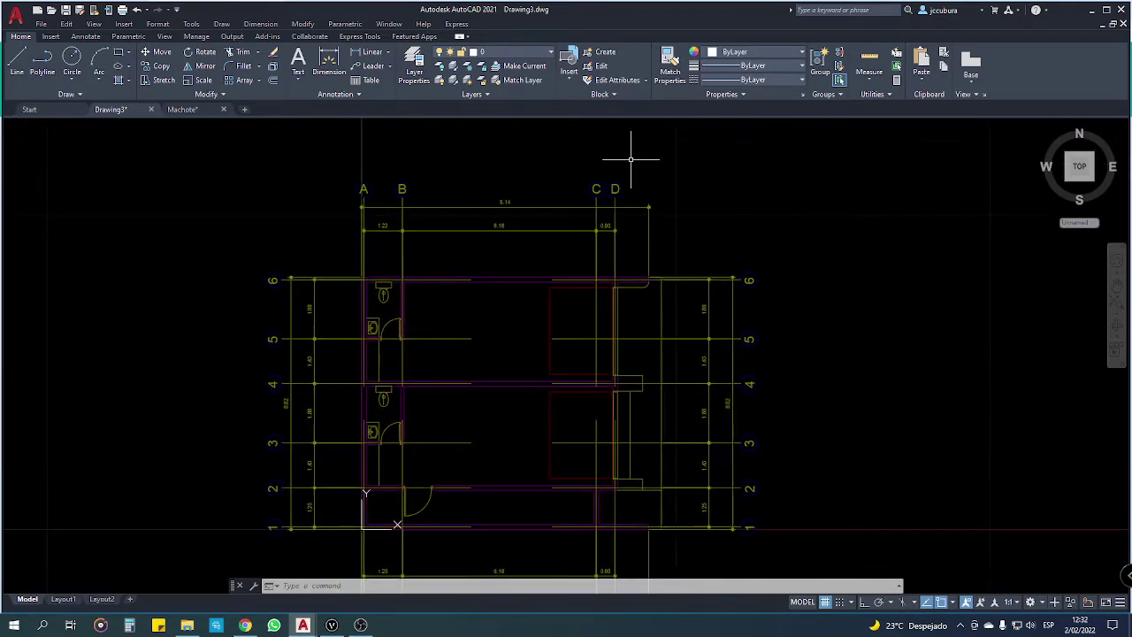
middle_drag(459, 372, 448, 314)
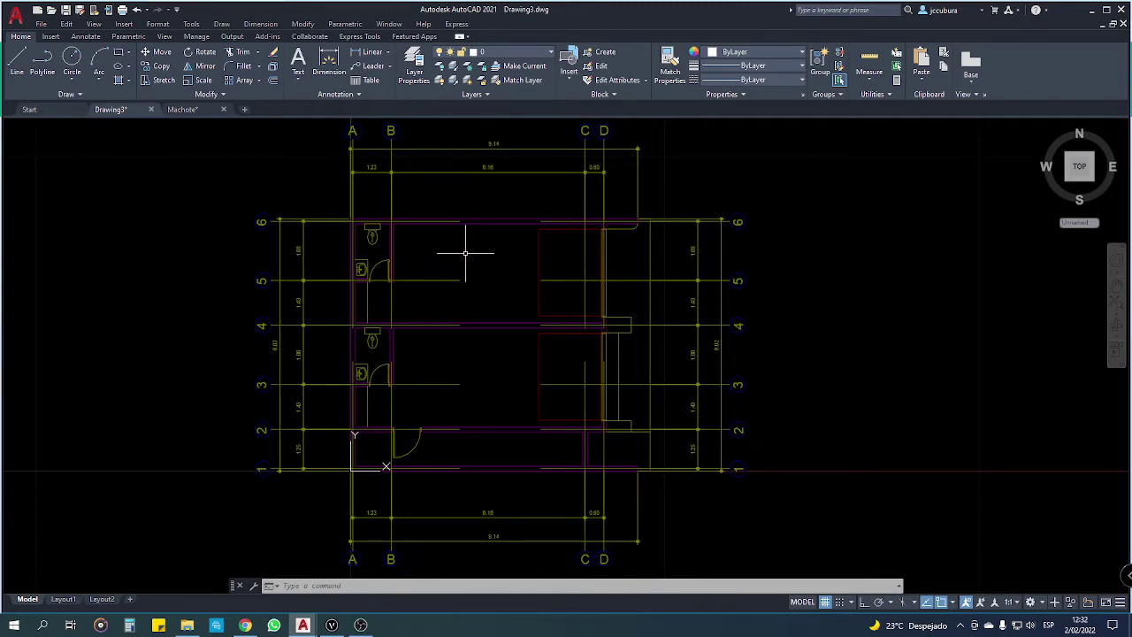
mouse_move(467, 242)
middle_down()
mouse_move(498, 250)
mouse_move(473, 309)
middle_up()
scroll(453, 241, up, 2)
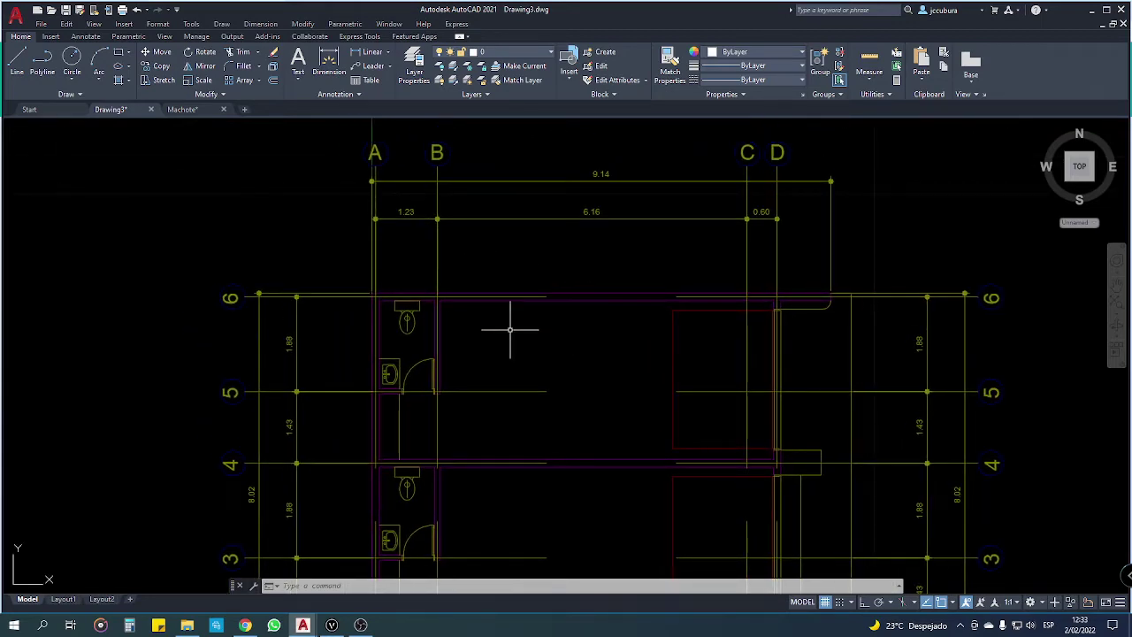
scroll(491, 309, up, 2)
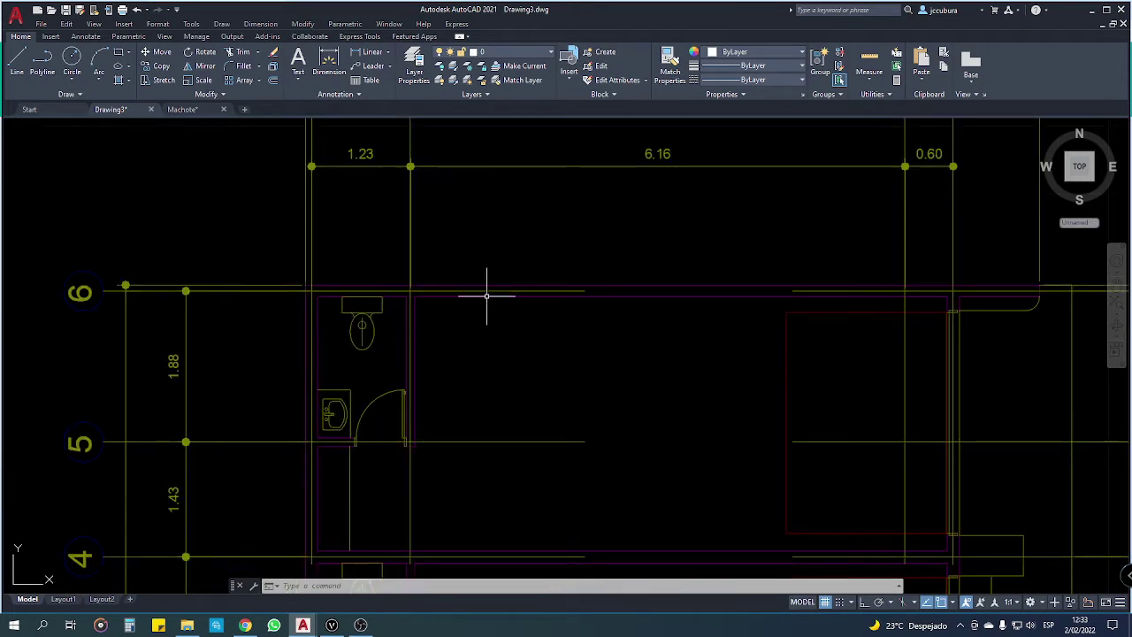
middle_drag(531, 328, 487, 292)
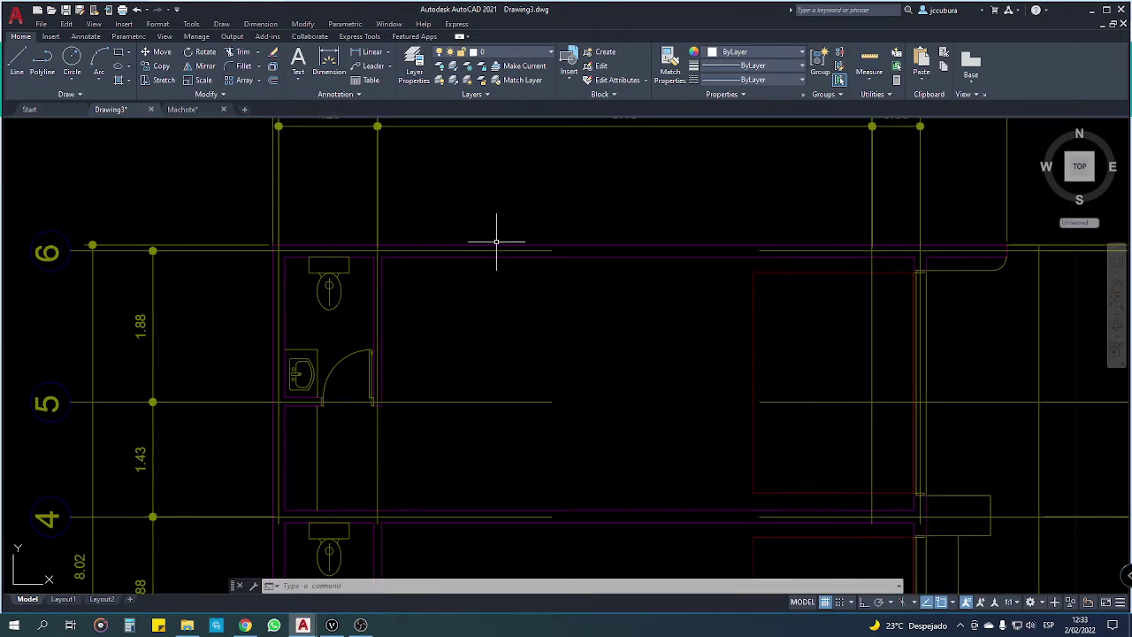
scroll(496, 241, down, 2)
click(419, 64)
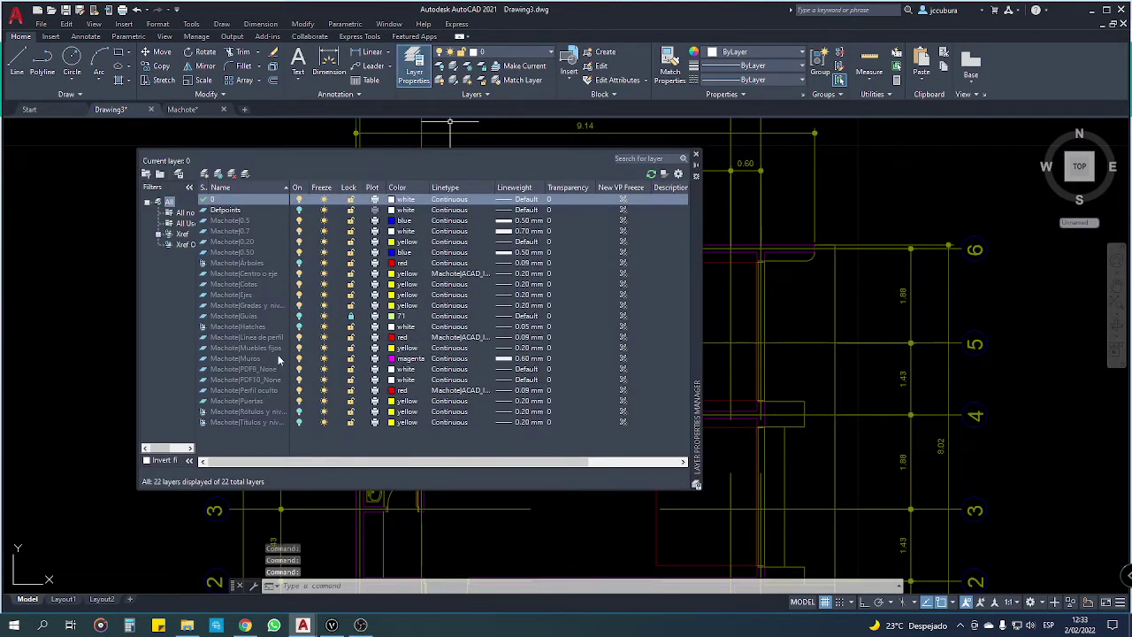
Step: Make the Machote|Muros layer green
click(252, 359)
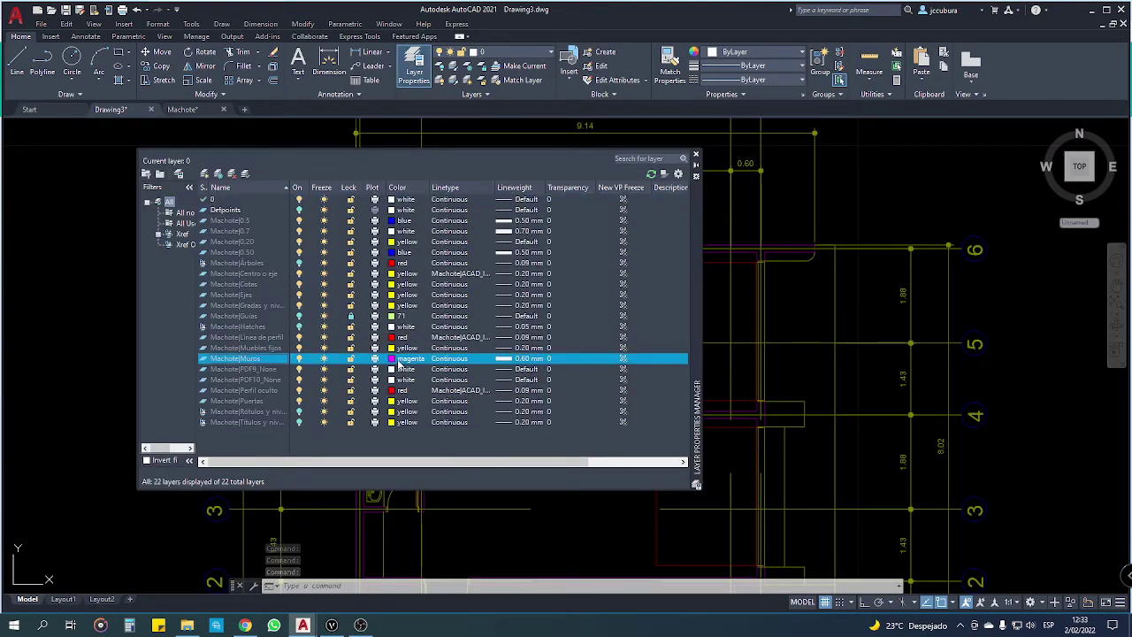
click(396, 362)
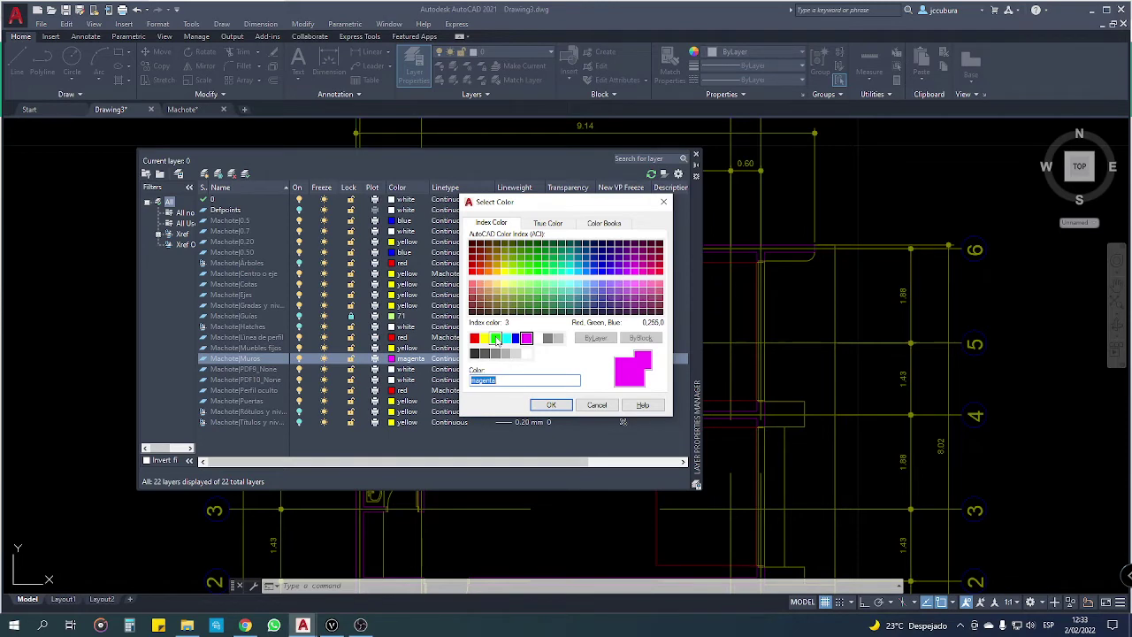
click(497, 341)
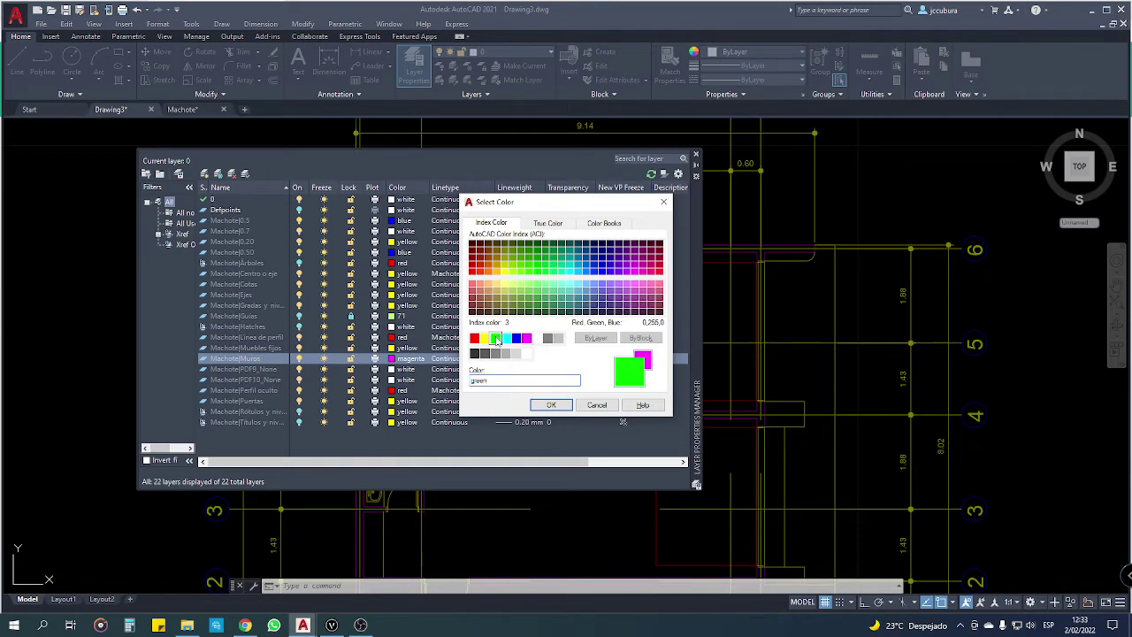
click(551, 404)
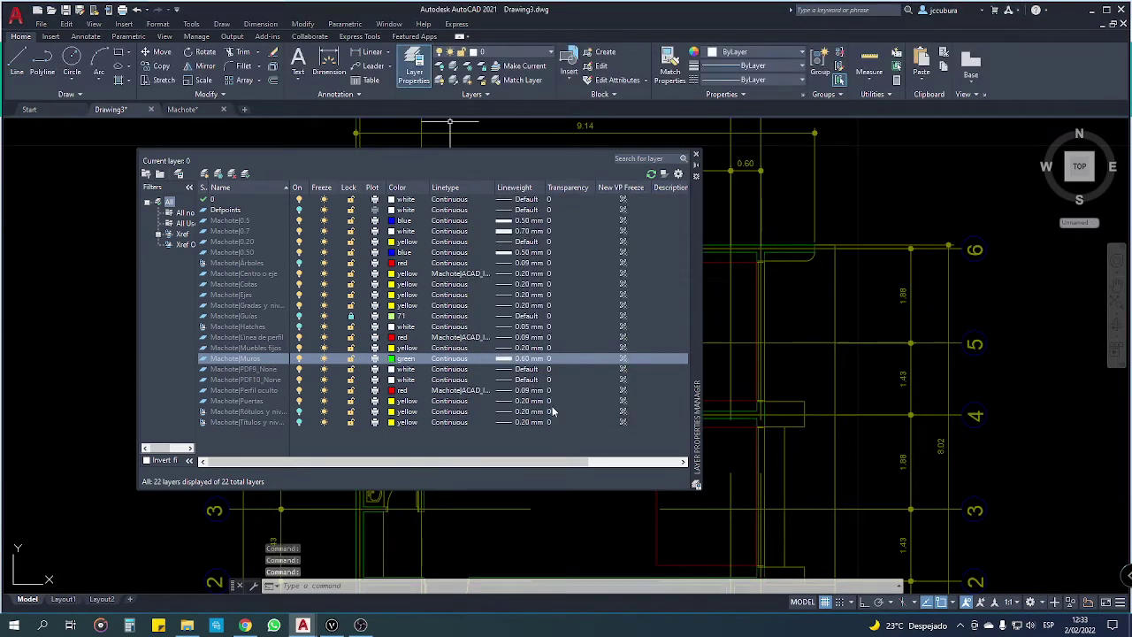
click(512, 363)
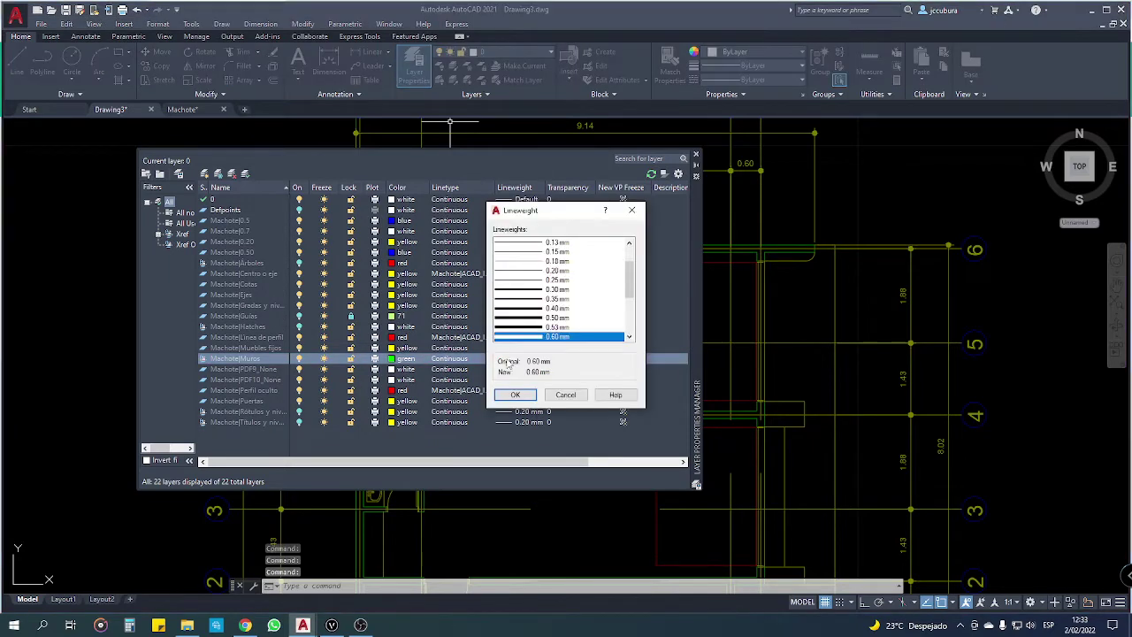
click(513, 395)
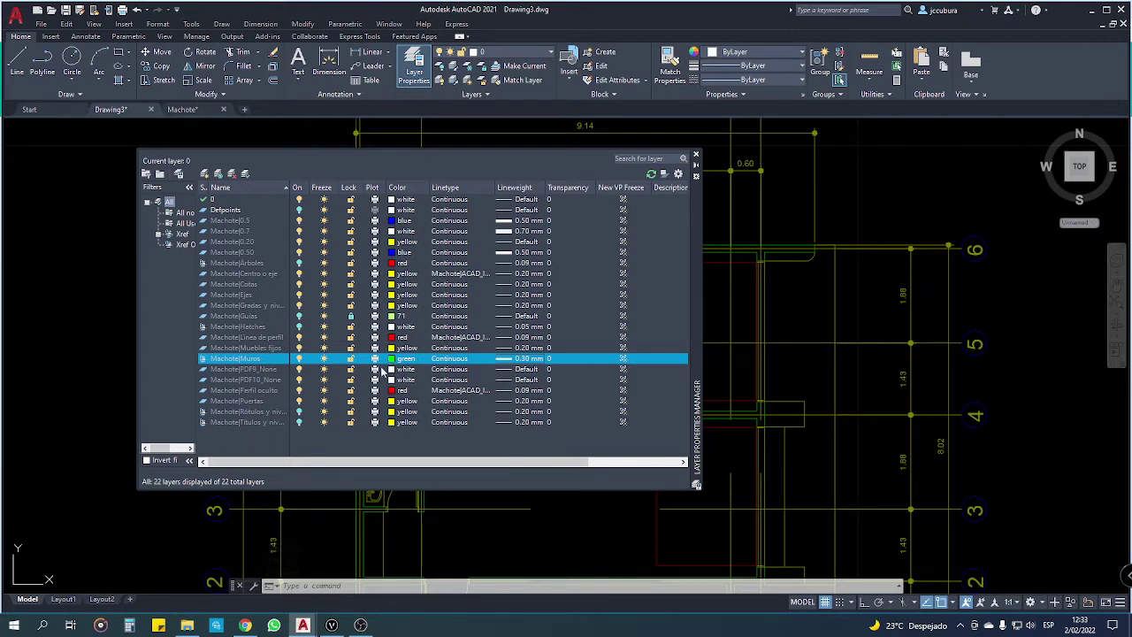
Step: Make the Machote|Muebles fijos layer red with a 0.09 mm lineweight
click(269, 349)
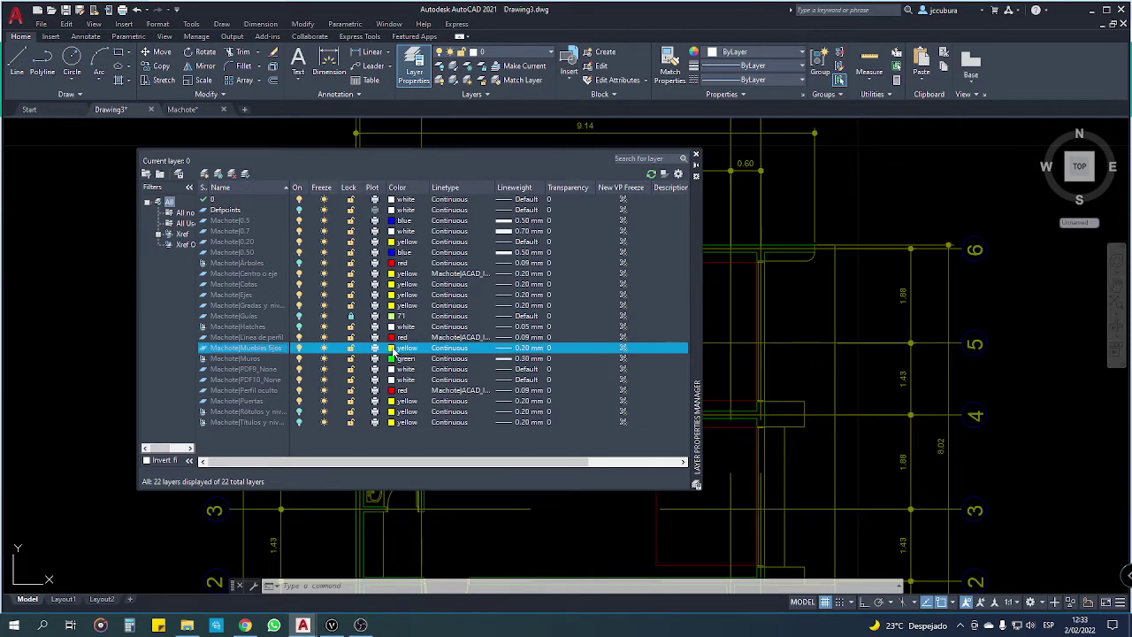
click(394, 348)
click(475, 338)
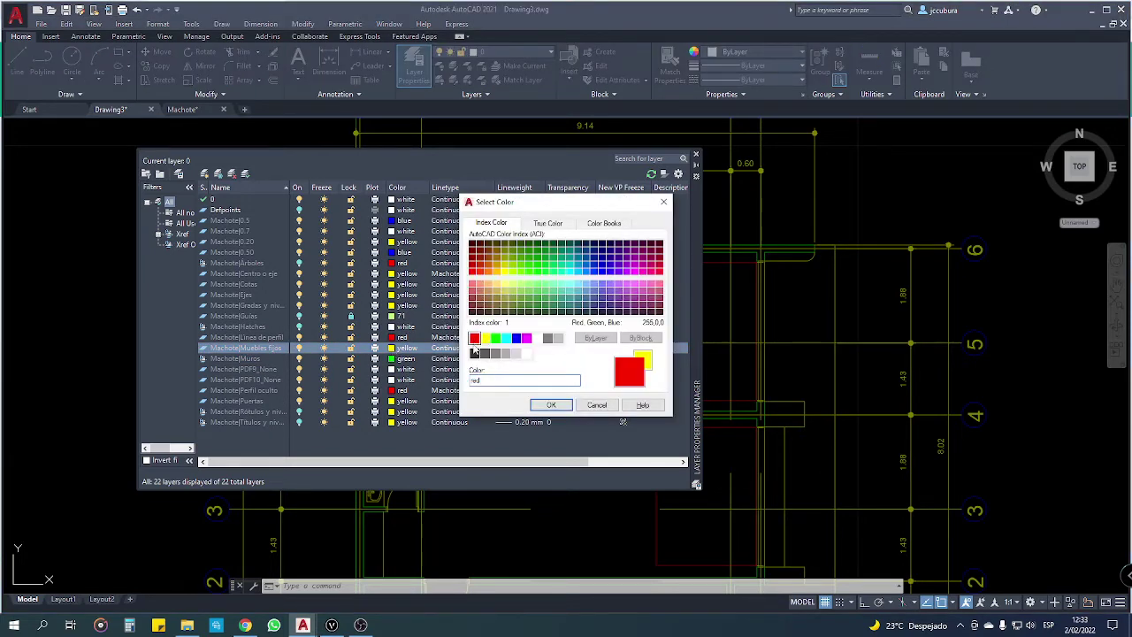
click(551, 404)
click(529, 349)
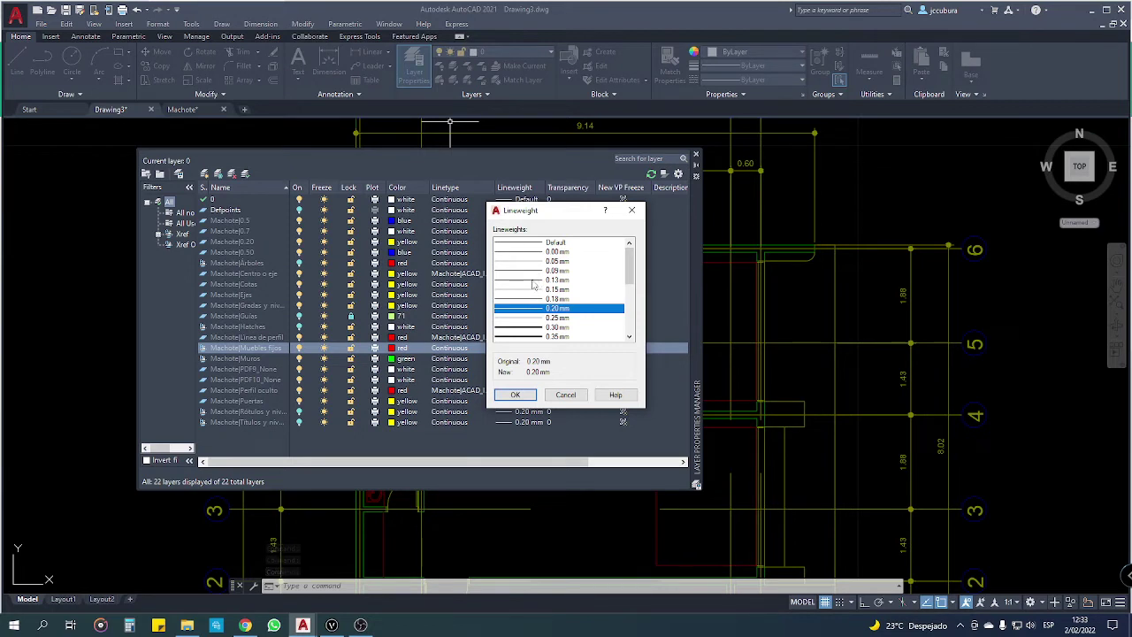
click(533, 272)
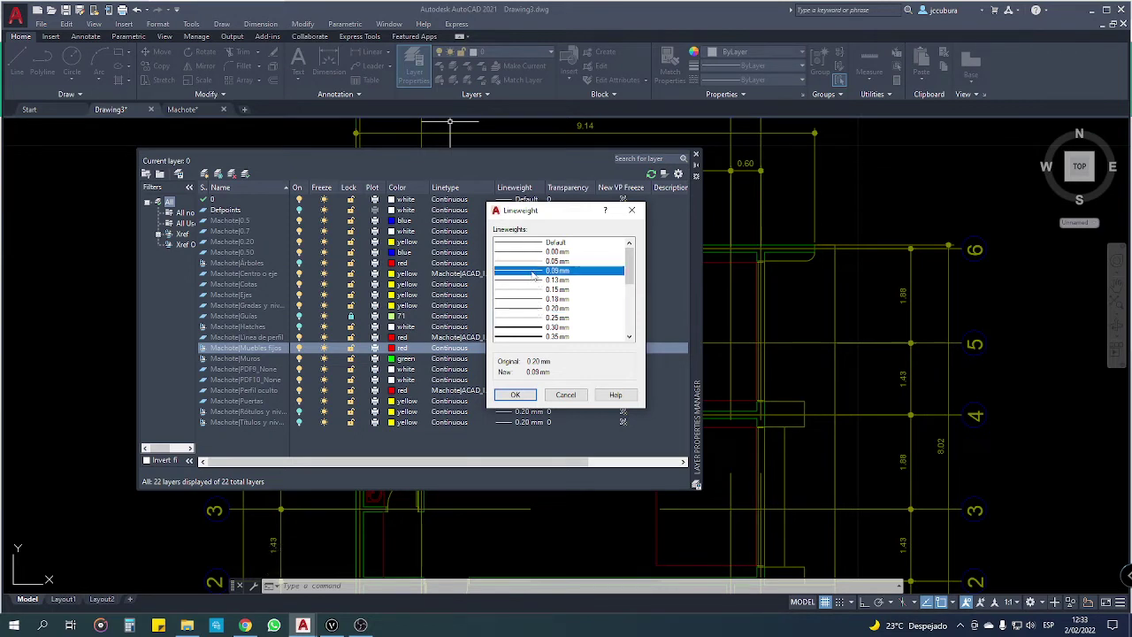
click(516, 396)
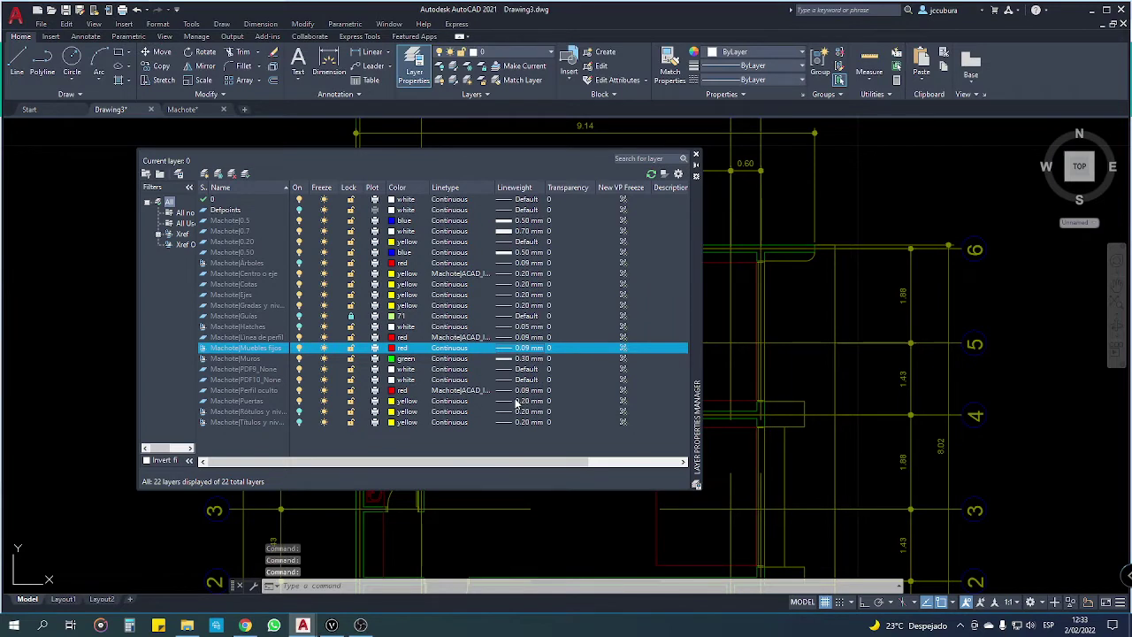
Step: Close the layer list and zoom around the plan
click(698, 156)
scroll(538, 295, down, 3)
scroll(479, 282, up, 1)
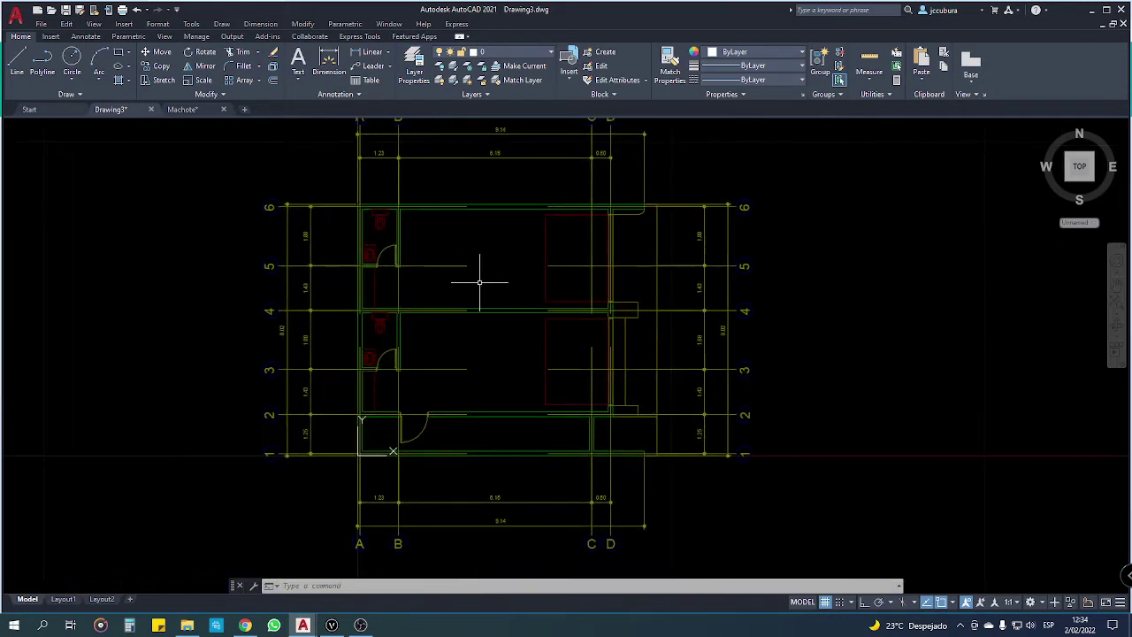
scroll(480, 282, up, 2)
scroll(497, 350, down, 2)
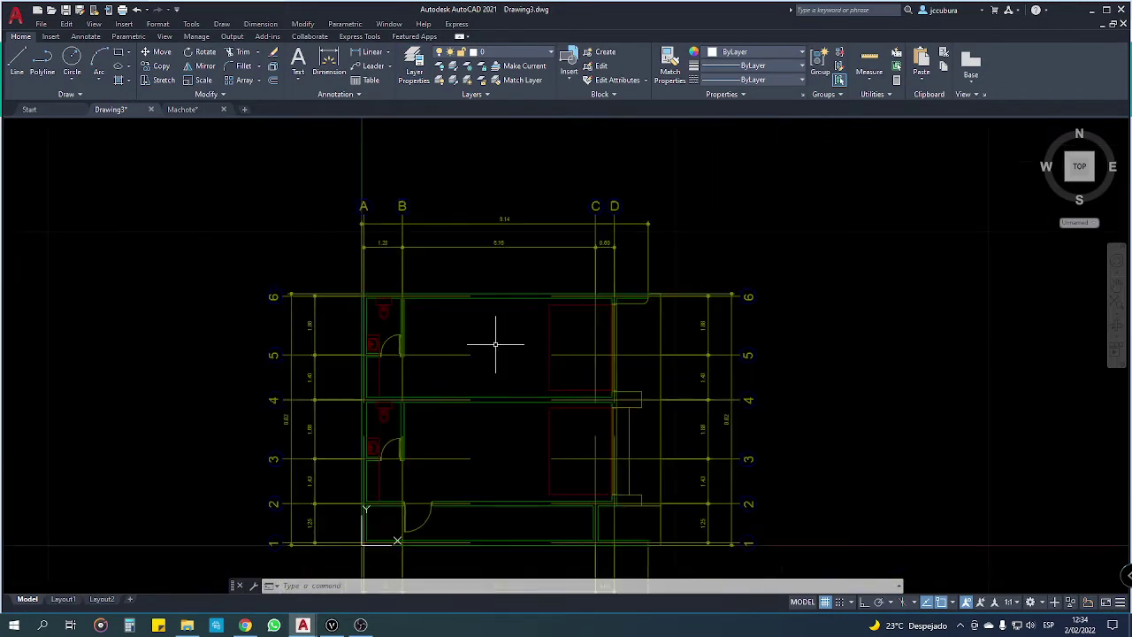
scroll(442, 252, up, 2)
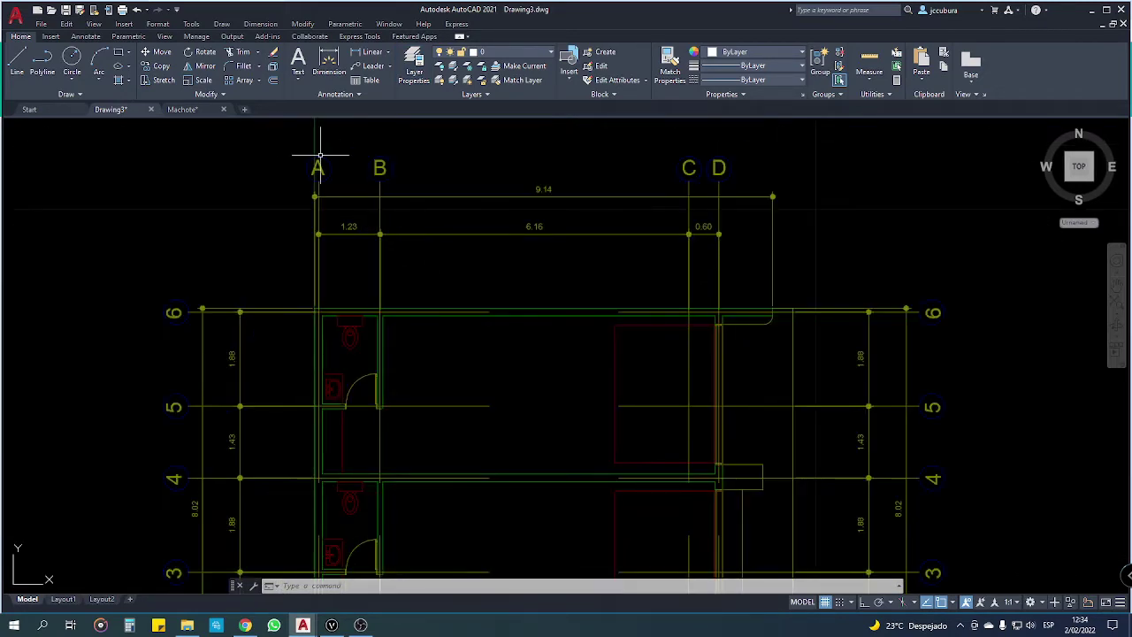
Step: Create a yellow Cotas layer with 0.20 mm lineweight, then close the layer list
click(414, 66)
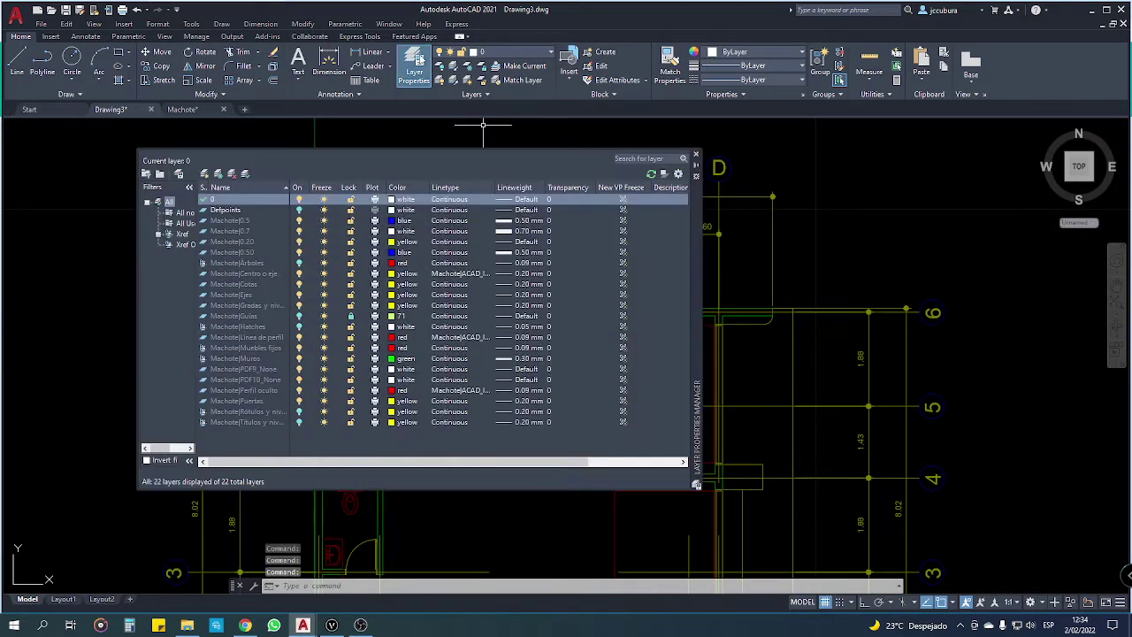
click(205, 174)
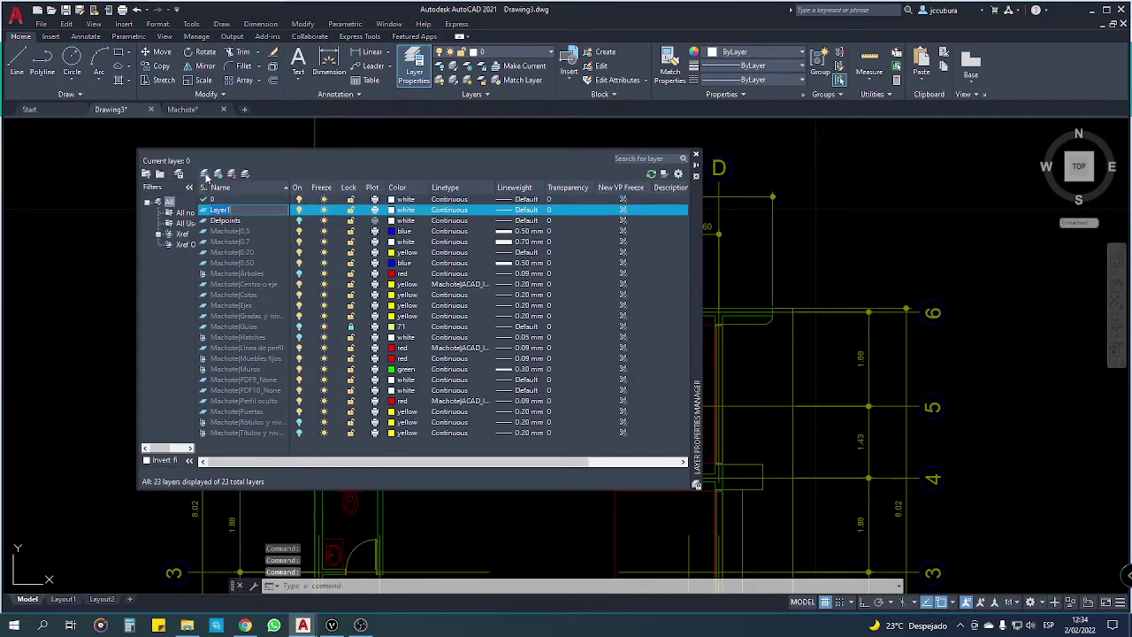
text(Cotas)
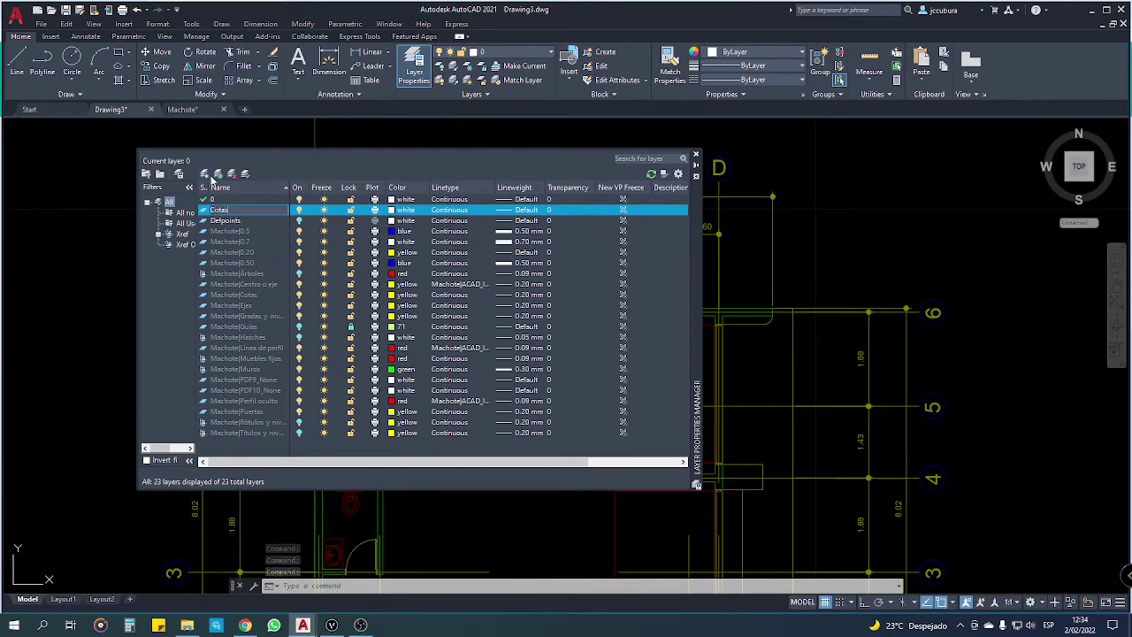
click(394, 210)
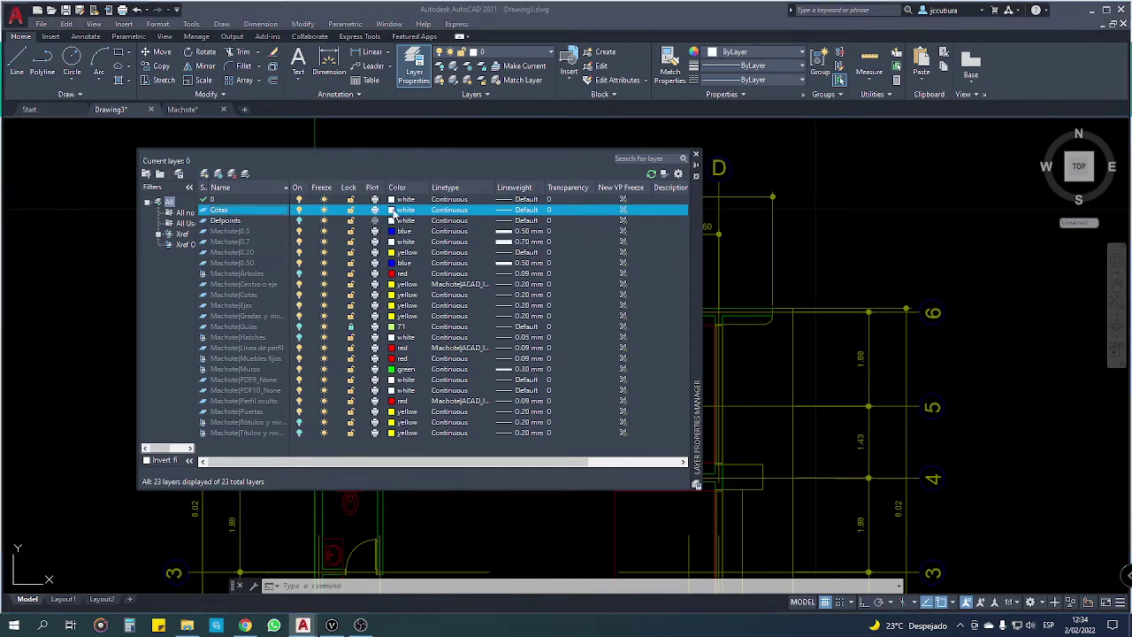
click(484, 337)
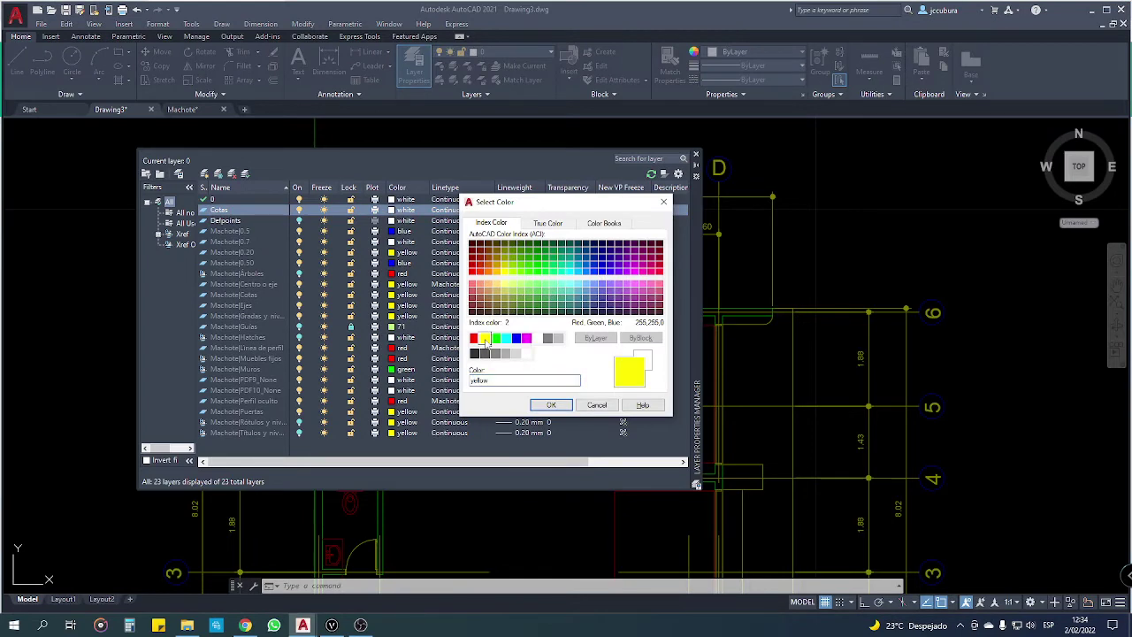
click(550, 405)
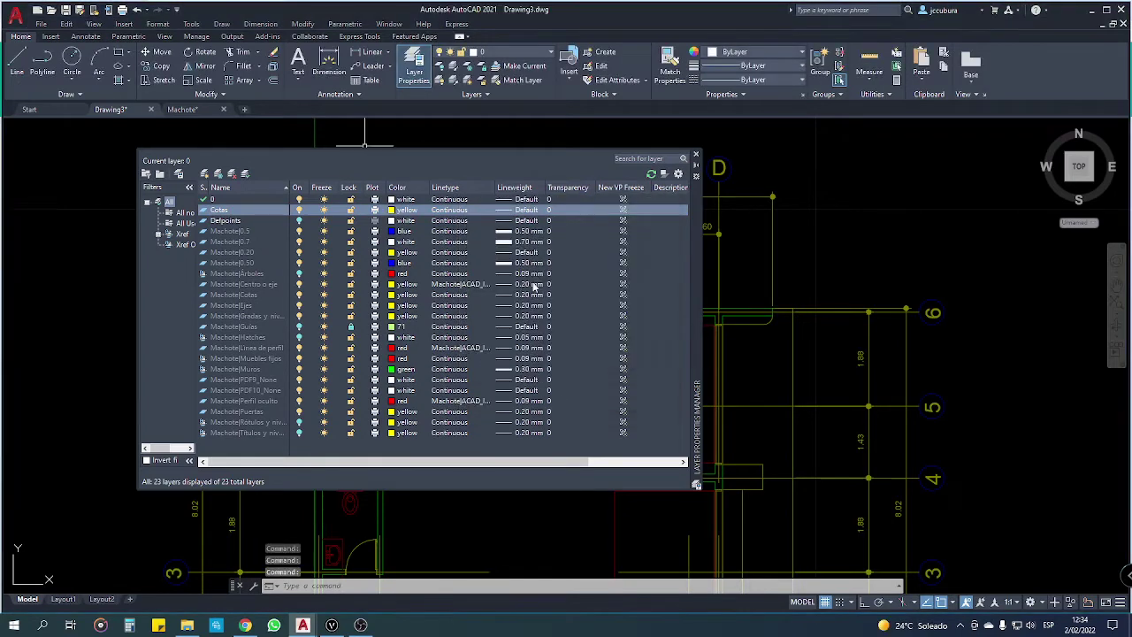
click(518, 211)
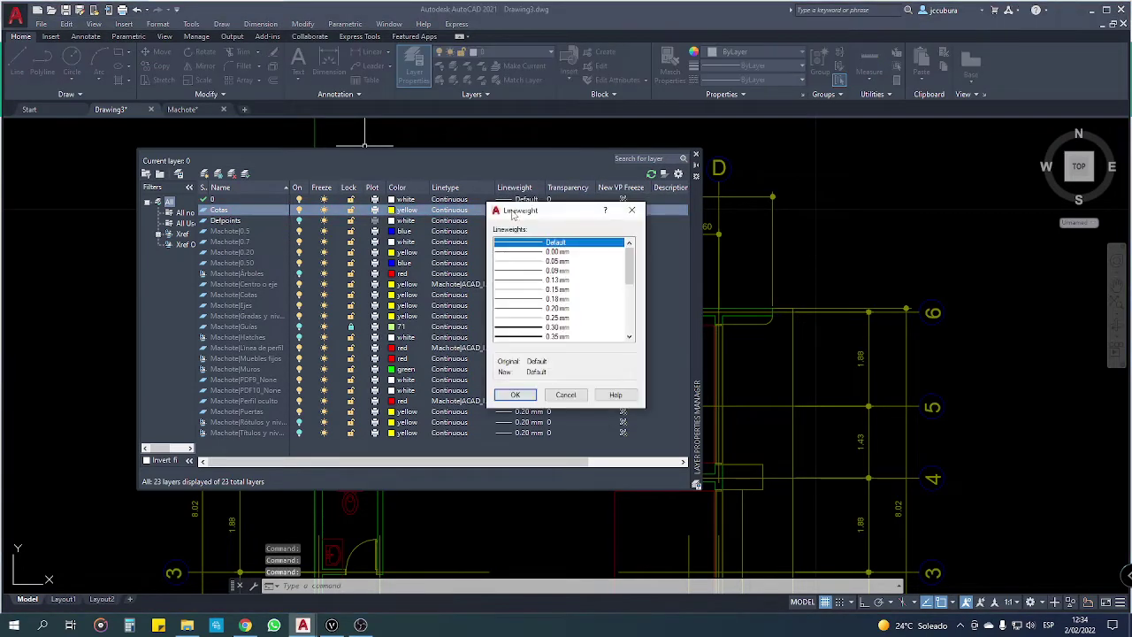
click(591, 308)
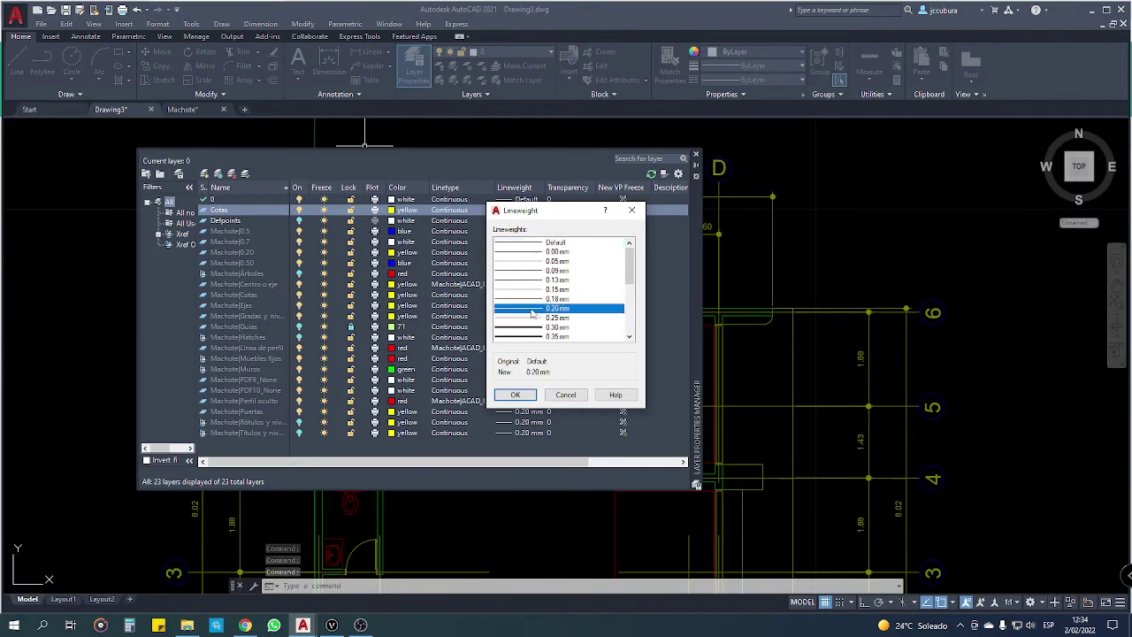
click(518, 396)
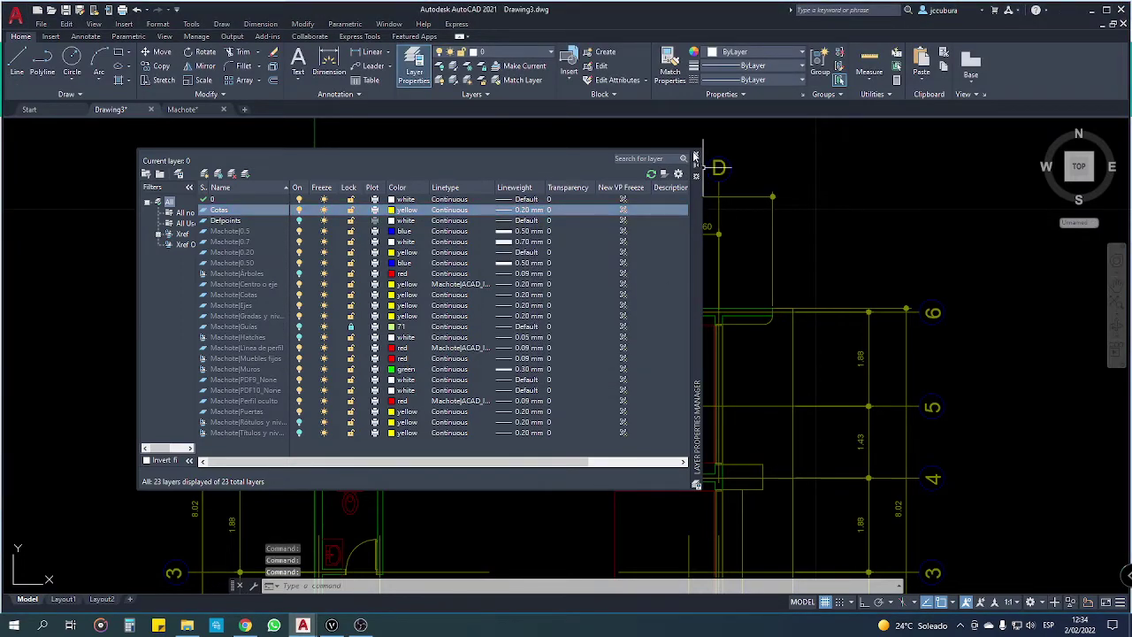
click(695, 155)
Step: Start Save As and browse Documents > Proyectos Arquitectónicos > Universidad Rafael Landivar
scroll(601, 231, down, 2)
middle_drag(602, 232, 597, 258)
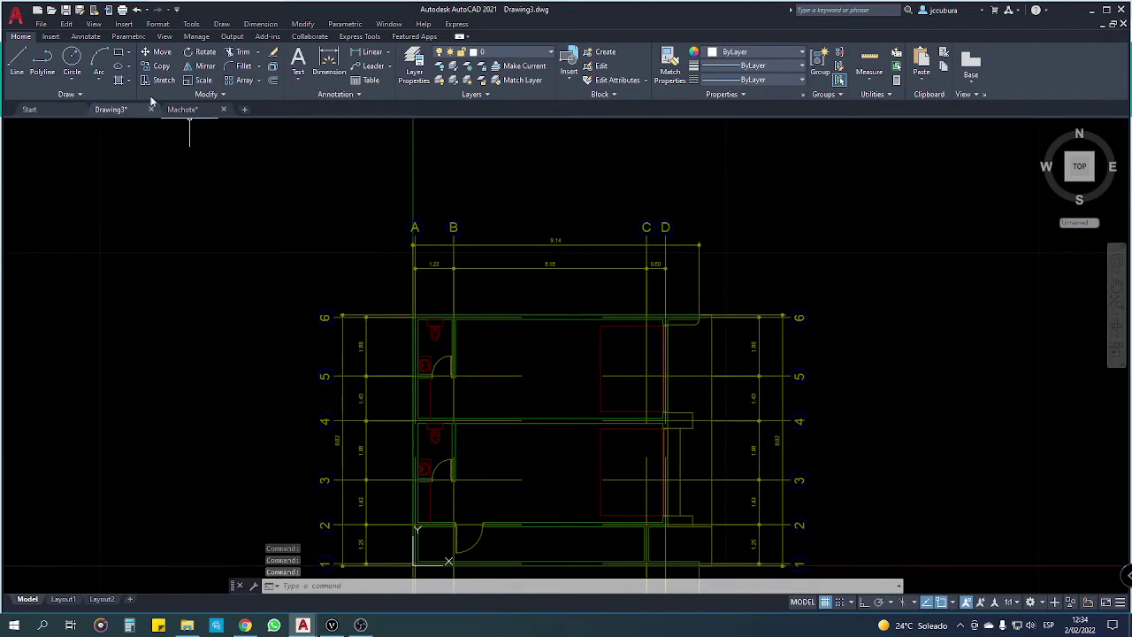
click(66, 10)
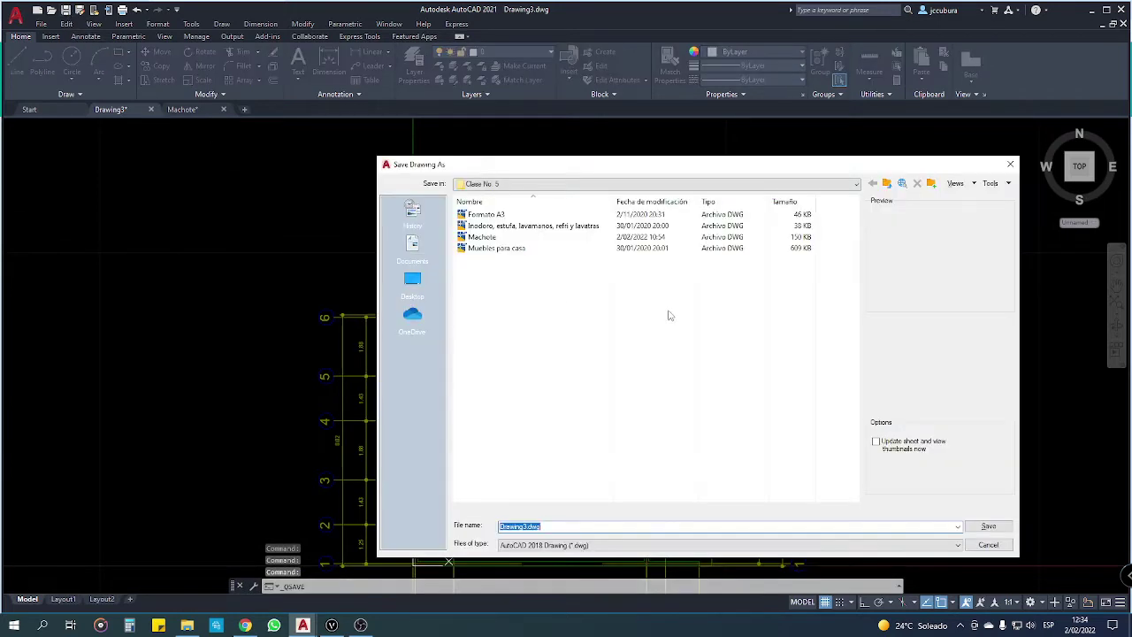
click(415, 250)
double_click(522, 341)
scroll(626, 431, down, 5)
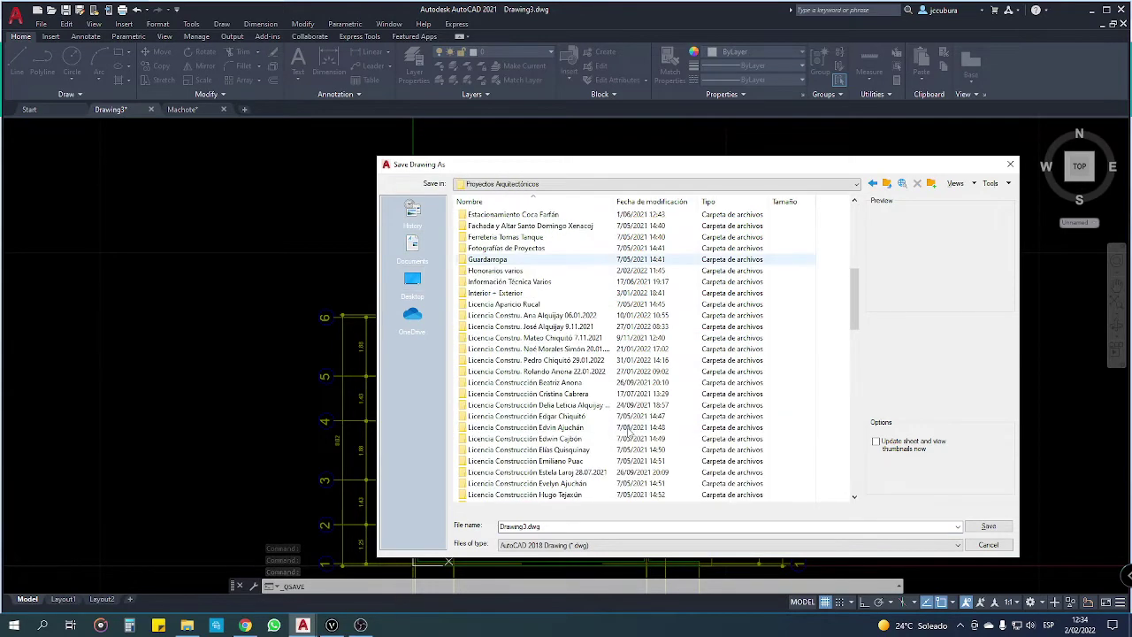
scroll(627, 432, down, 2)
scroll(626, 431, down, 2)
scroll(627, 432, down, 2)
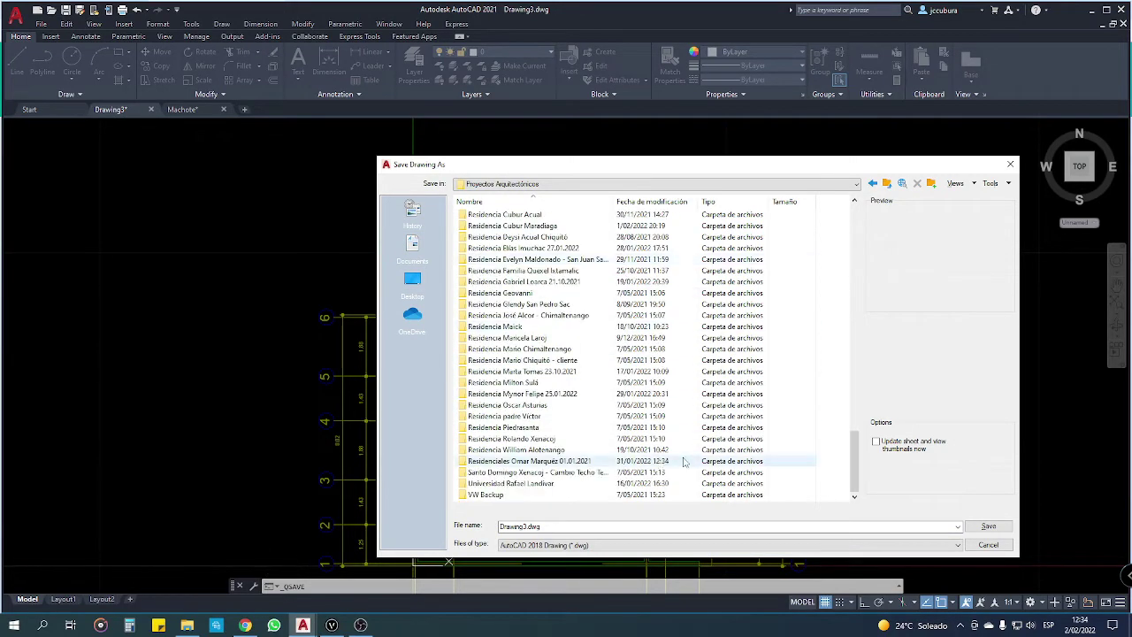
double_click(511, 484)
Step: Go to Dibujo Asistido 2022 > Semana 3 > Clase No. 5 and save as Planta Acotada
click(487, 283)
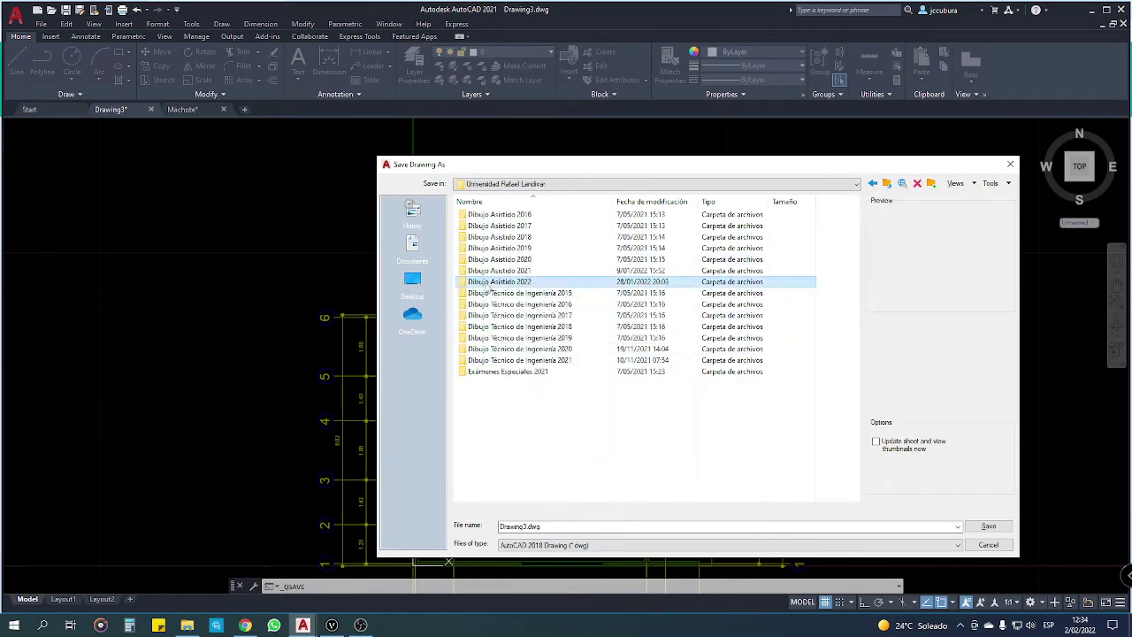
double_click(488, 283)
double_click(496, 250)
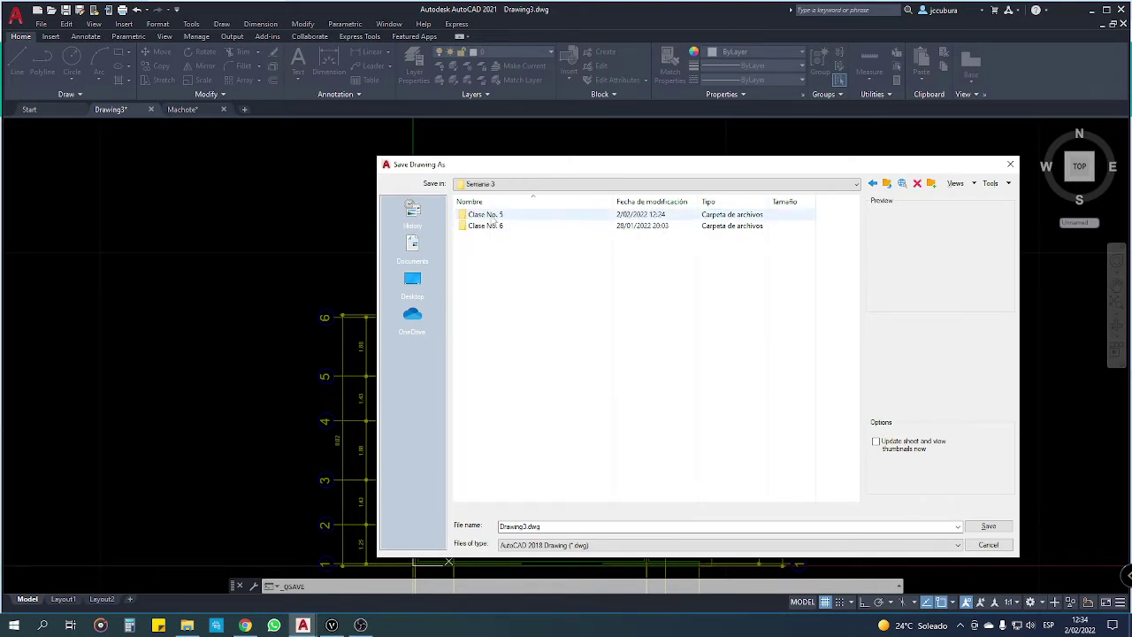
double_click(493, 216)
double_click(555, 526)
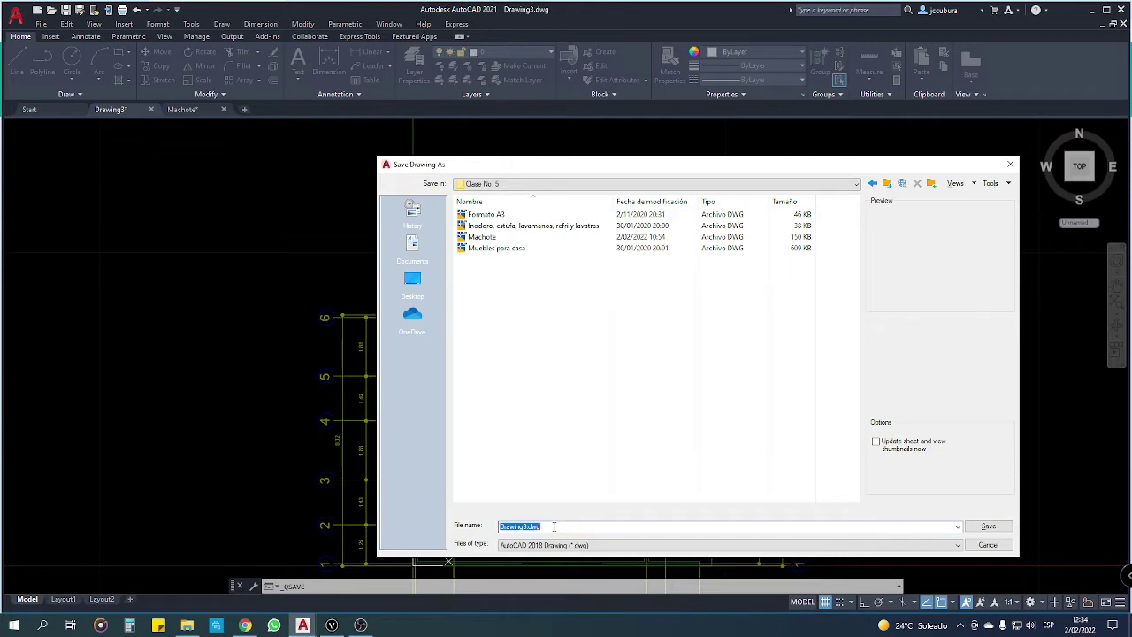
text(Planta Acotada)
click(988, 526)
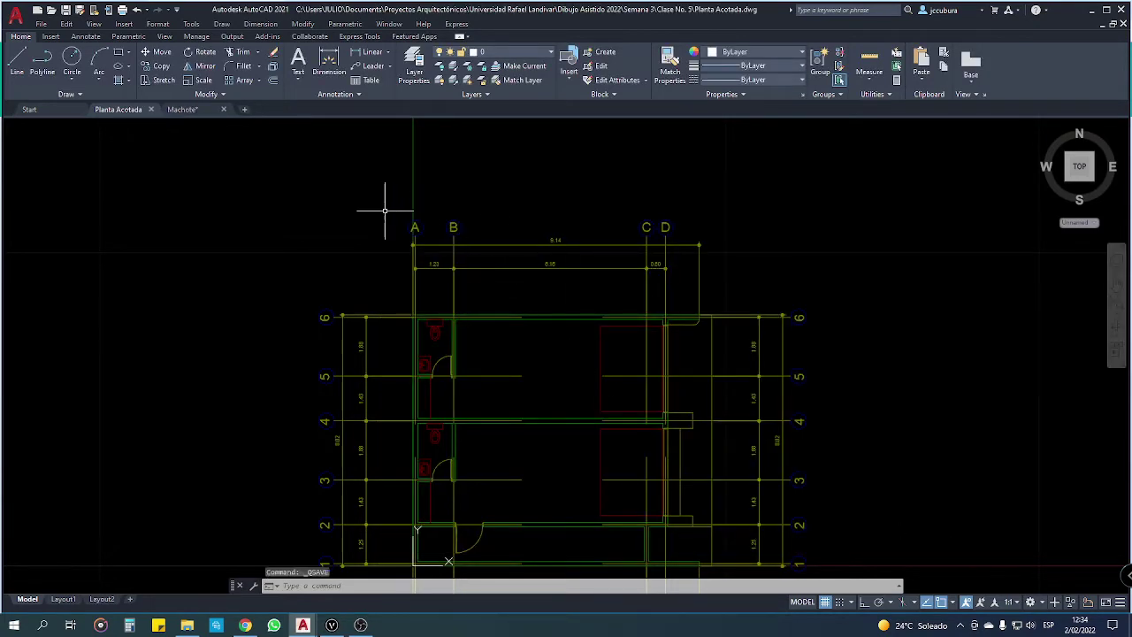
Step: Start a linear dimension in the Planta Acotada drawing
middle_drag(451, 227, 412, 239)
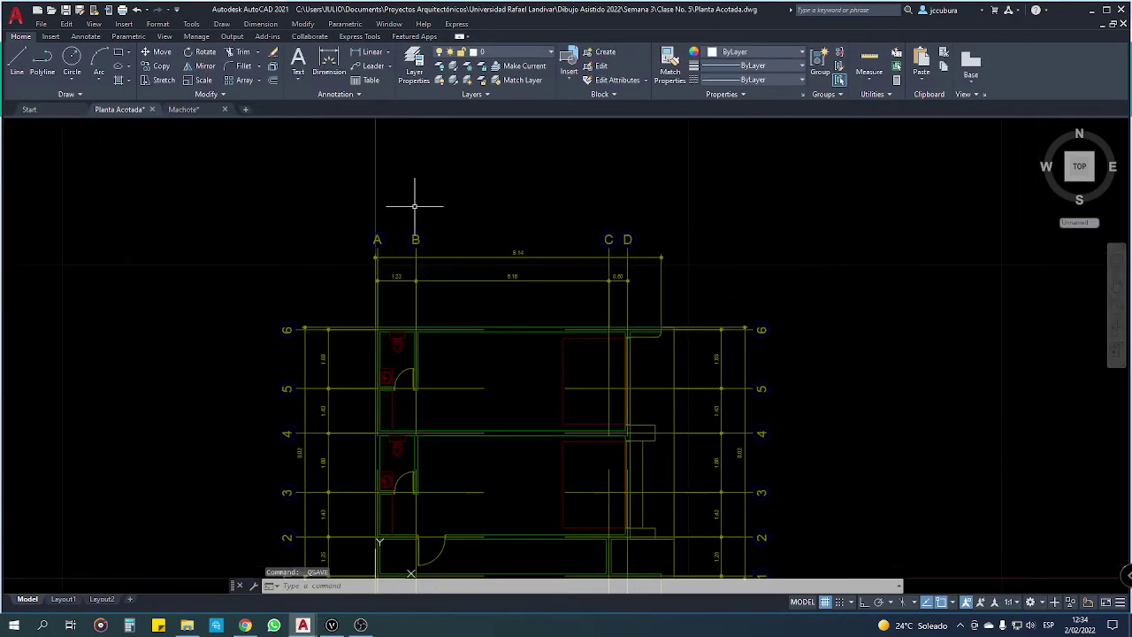
click(365, 53)
scroll(400, 337, up, 4)
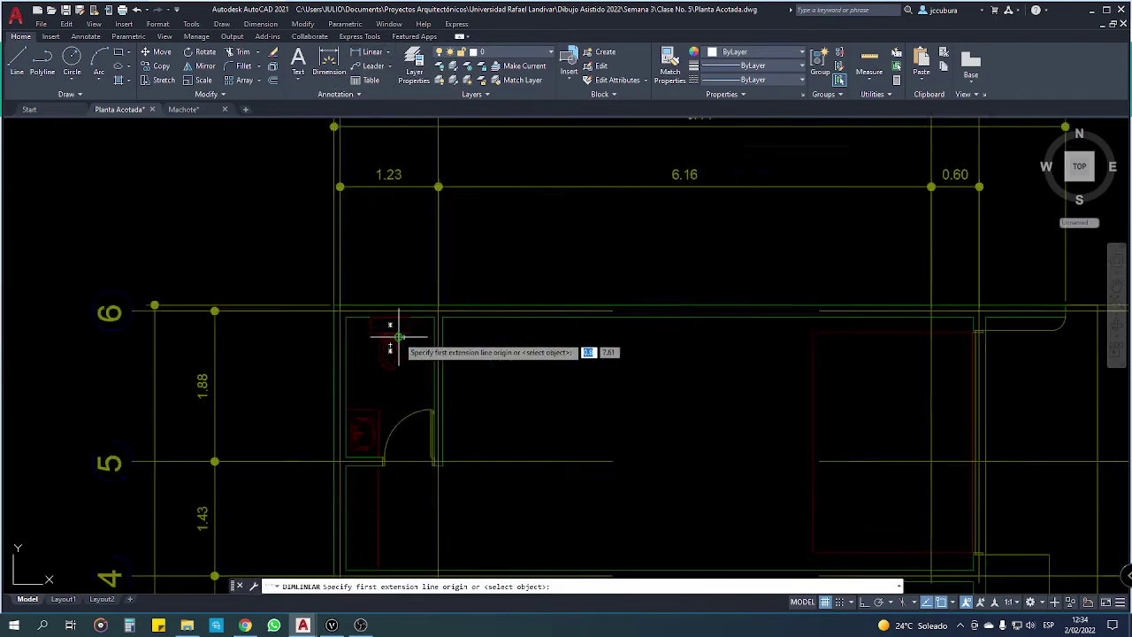
scroll(400, 337, up, 2)
scroll(374, 311, down, 2)
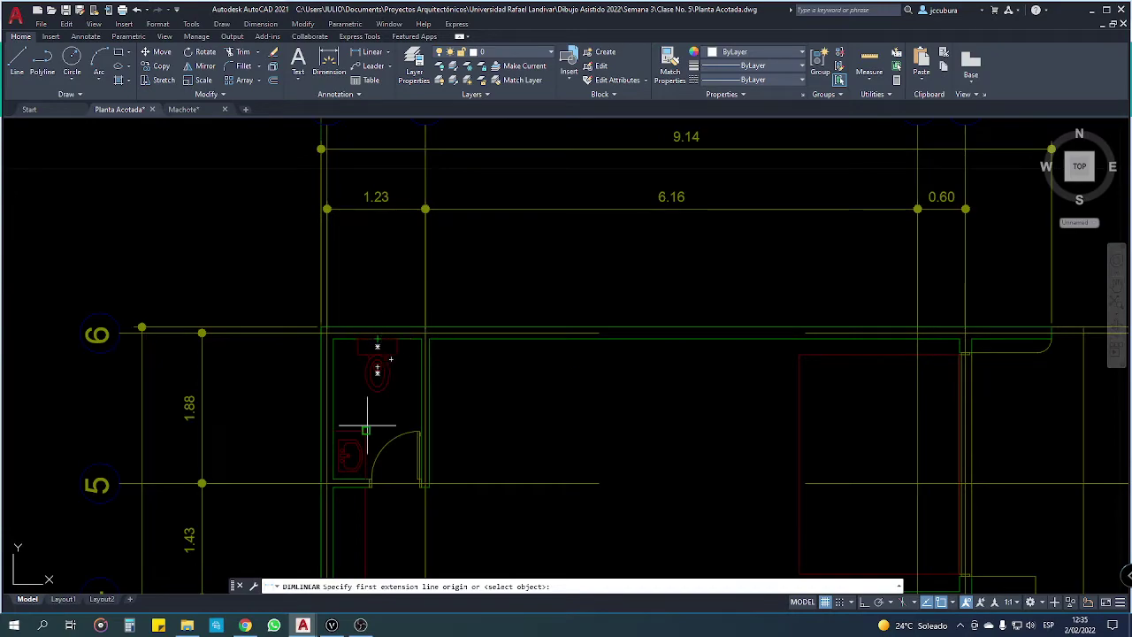
Step: Open the Clase No.2 - Planta Acotada Locales PDF from the Clase No. 5 folder
click(186, 625)
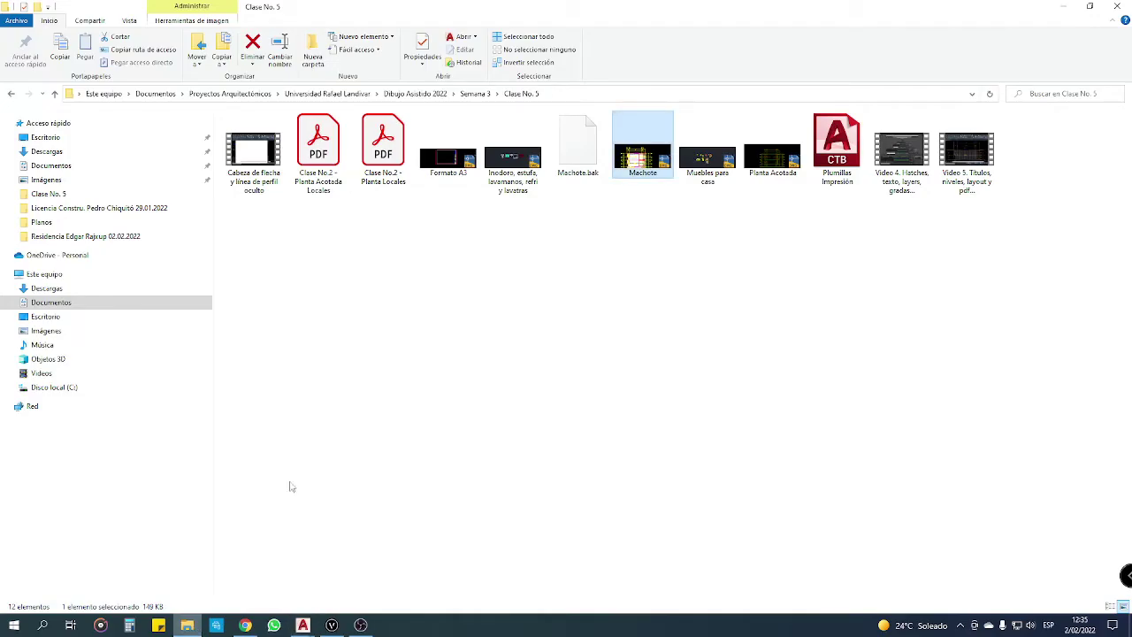
click(430, 326)
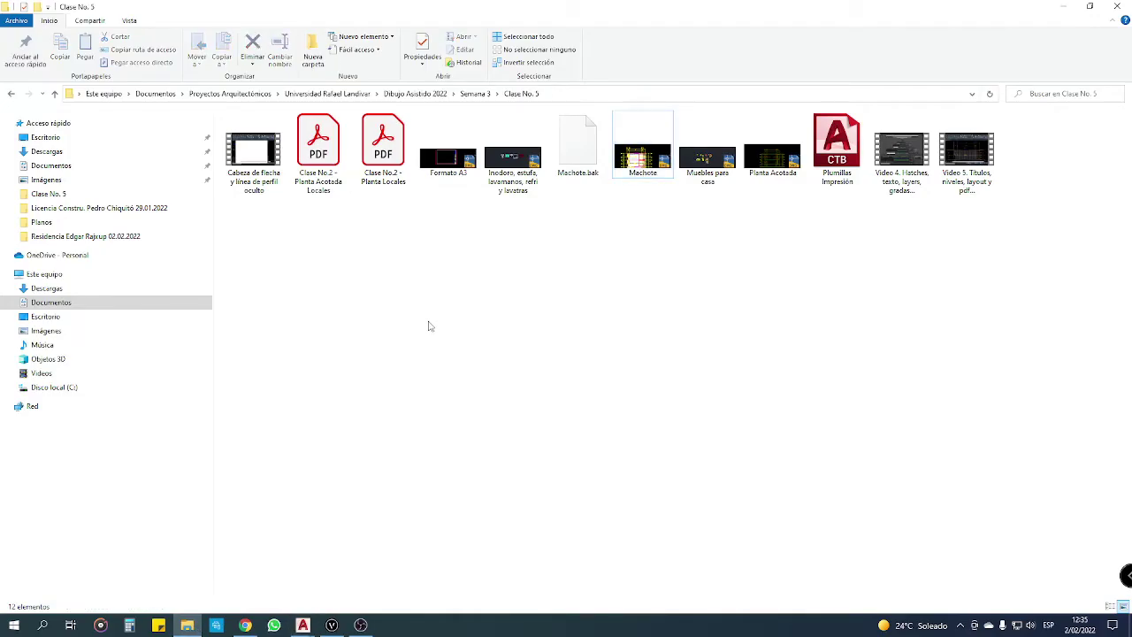
double_click(325, 149)
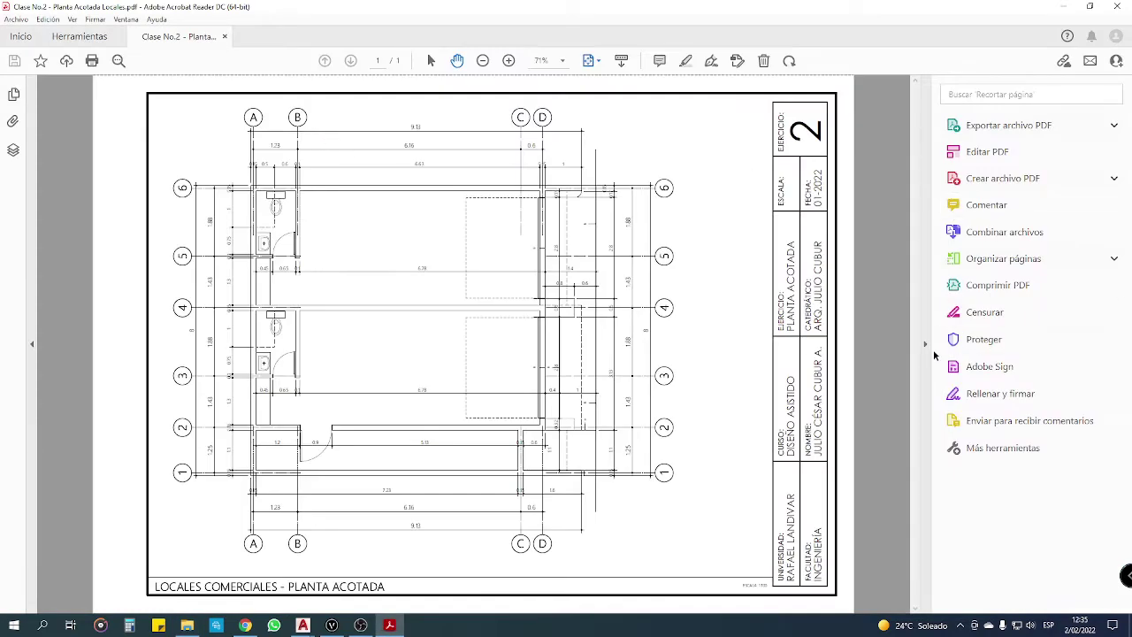
Step: Enlarge the PDF page and view the plan's upper-left dimensions
click(925, 344)
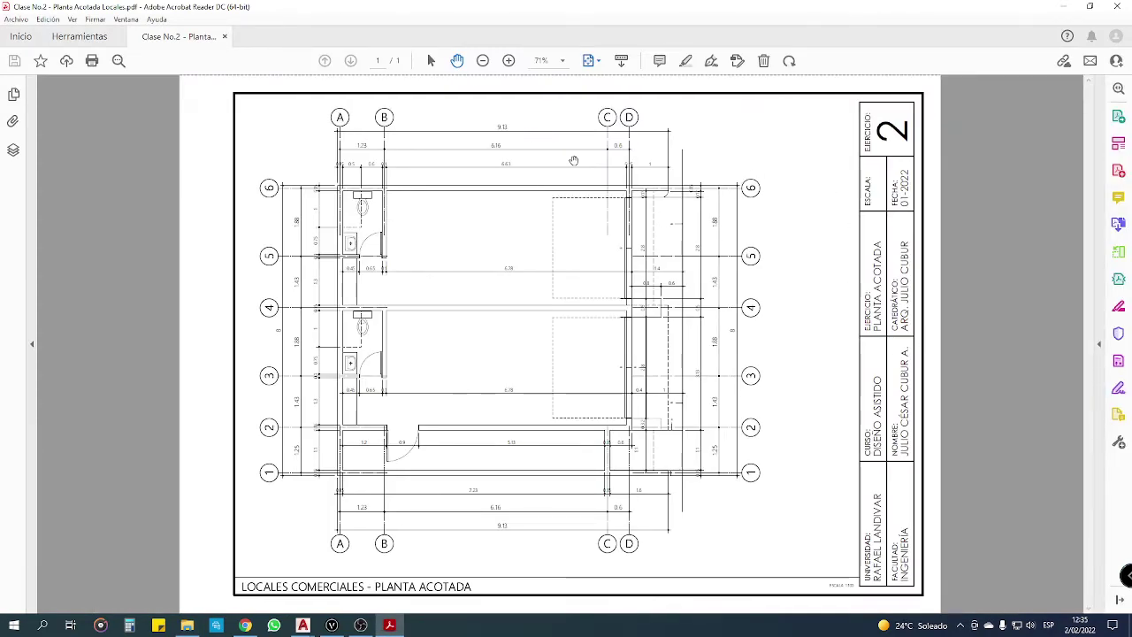
ctrl+scroll(573, 160, up, 1)
ctrl+scroll(496, 142, up, 1)
drag(496, 143, 521, 201)
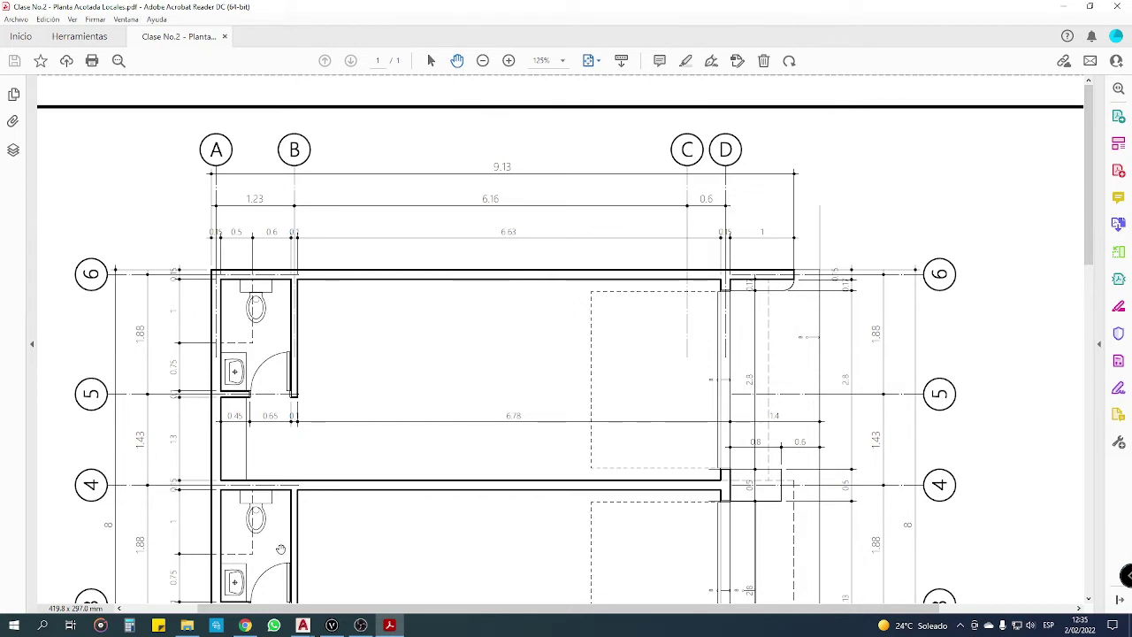
Step: Check the drawing's top dimensions near column B, then return to the reference PDF
mouse_move(303, 625)
click(353, 571)
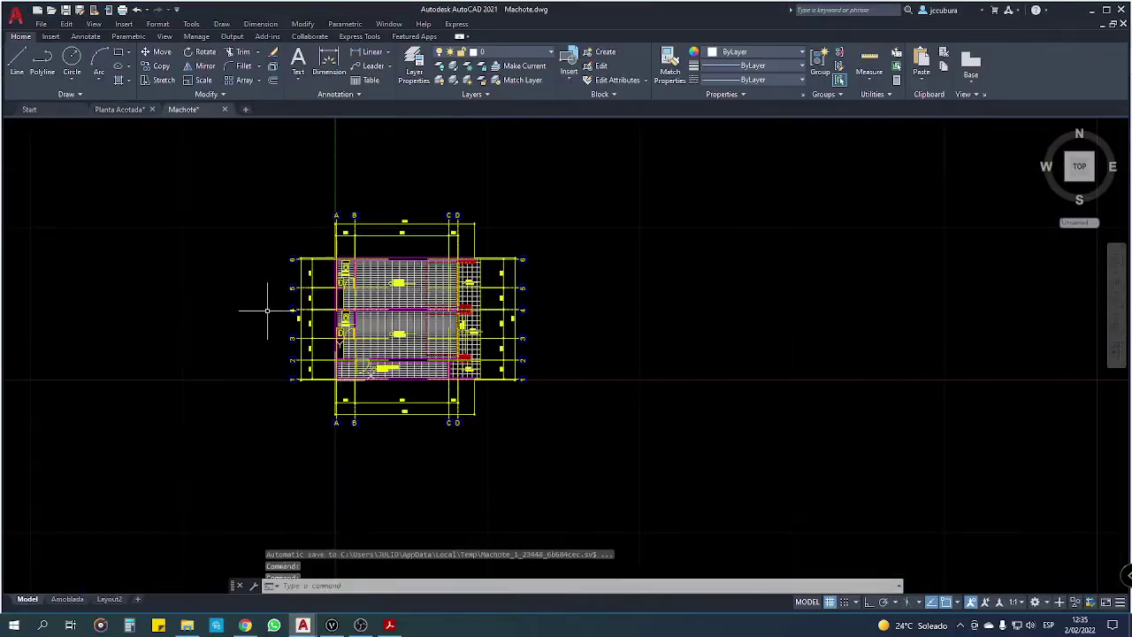
scroll(354, 234, up, 5)
middle_drag(329, 426, 329, 388)
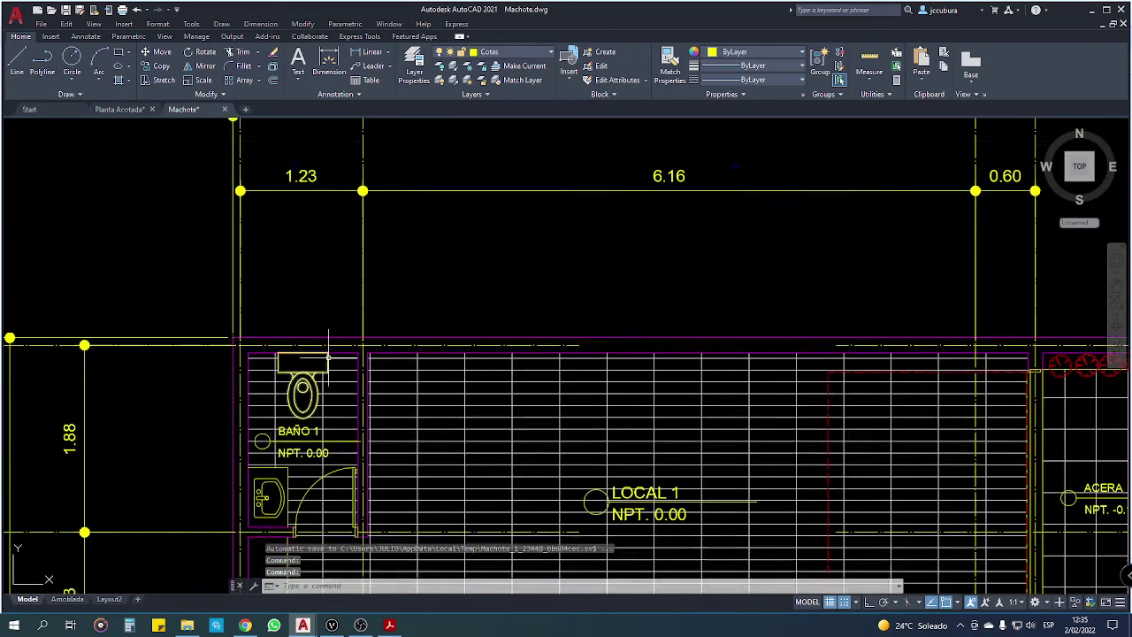
scroll(329, 387, down, 3)
scroll(324, 355, up, 2)
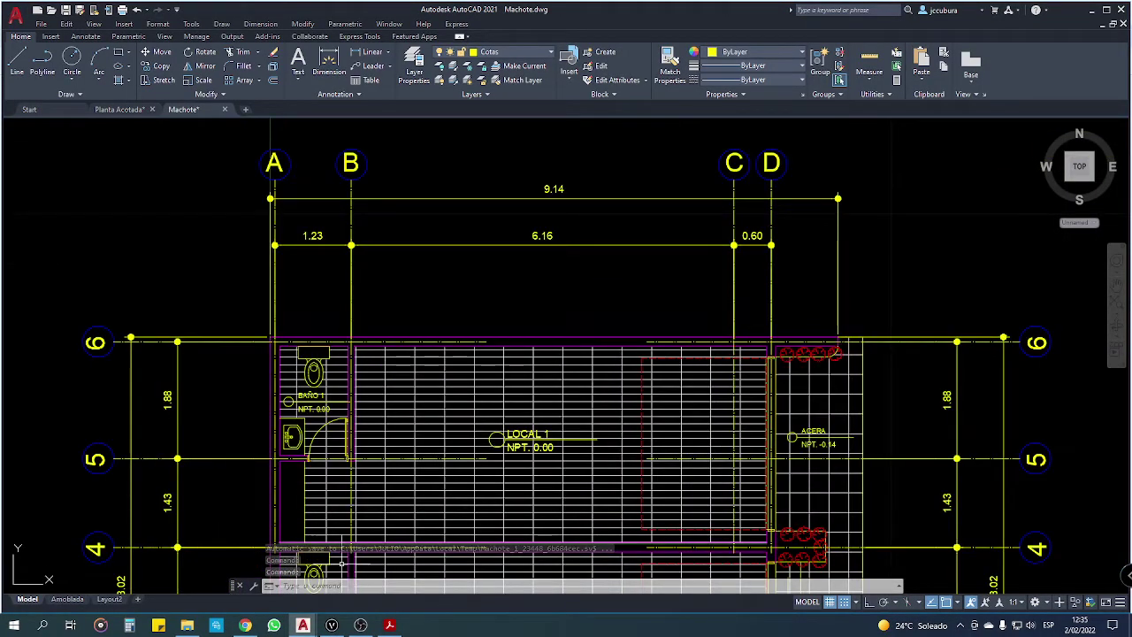
click(390, 625)
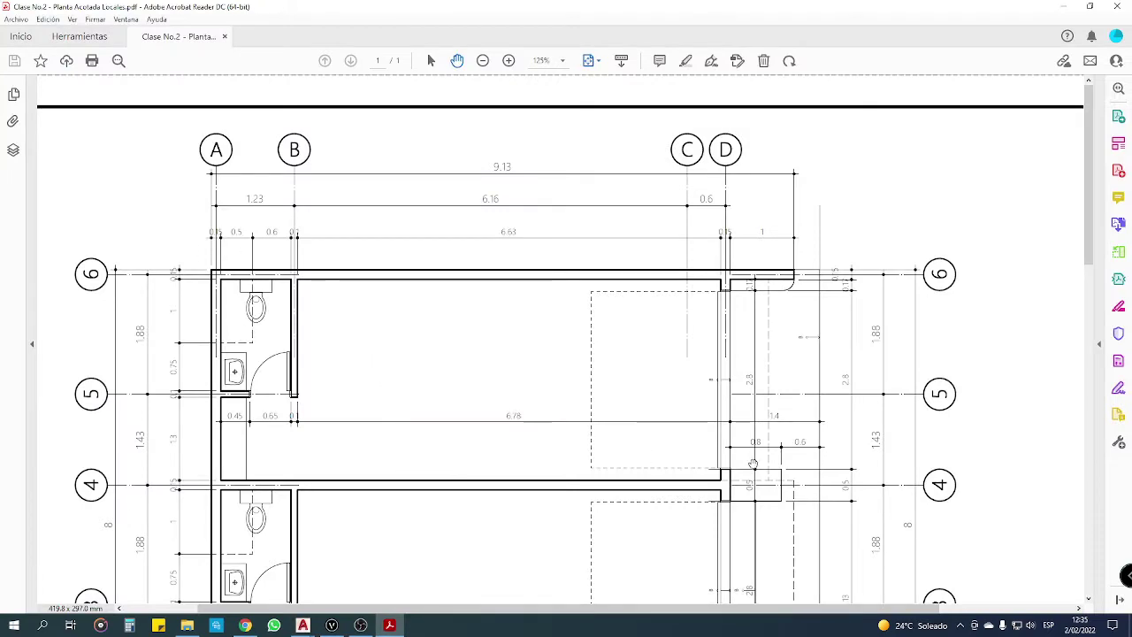
scroll(254, 328, down, 5)
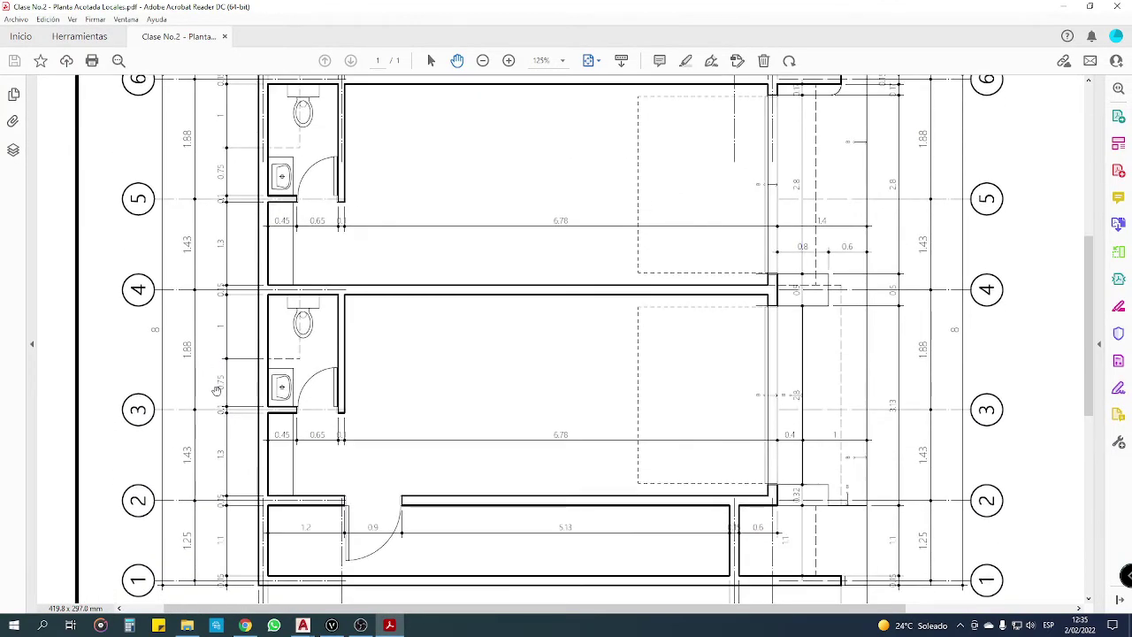
scroll(264, 374, down, 2)
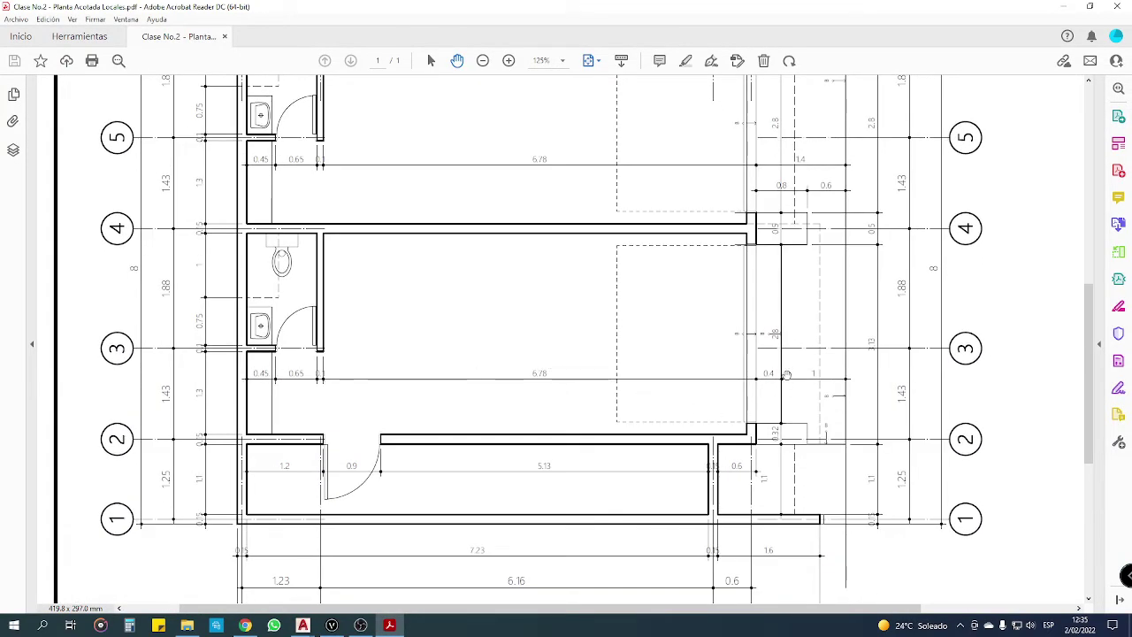
drag(417, 495, 414, 469)
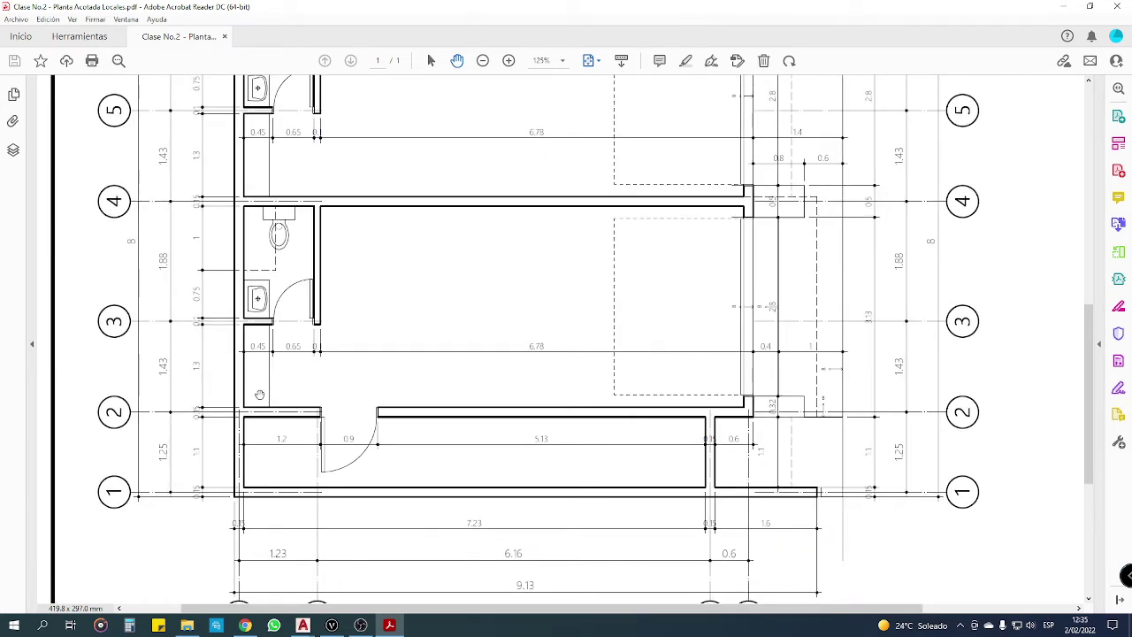
drag(376, 268, 372, 551)
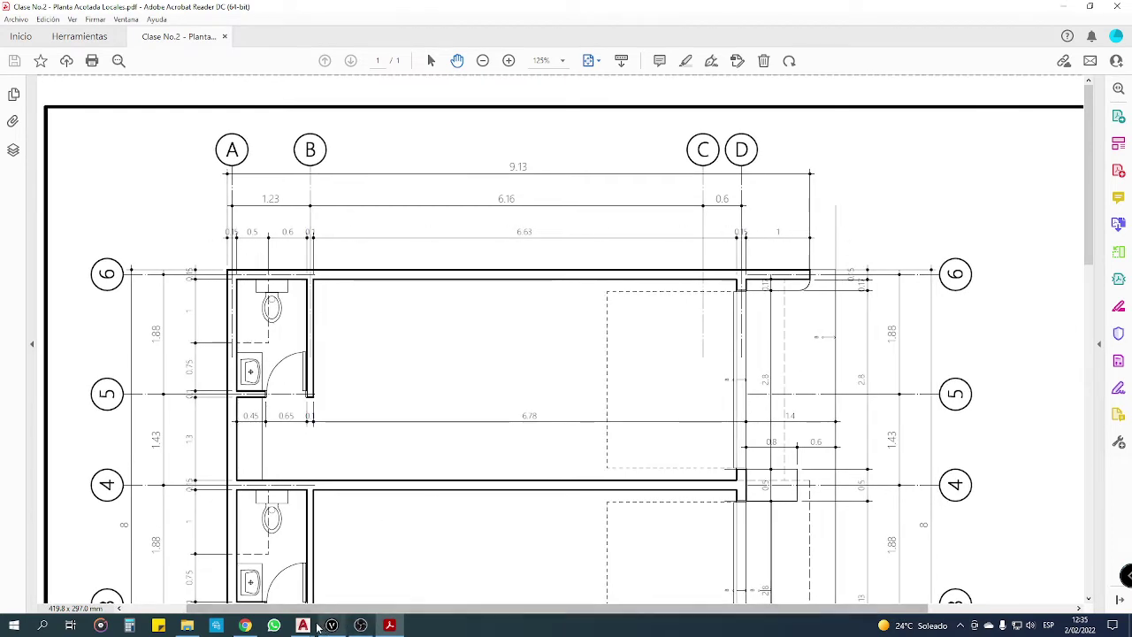
mouse_move(303, 625)
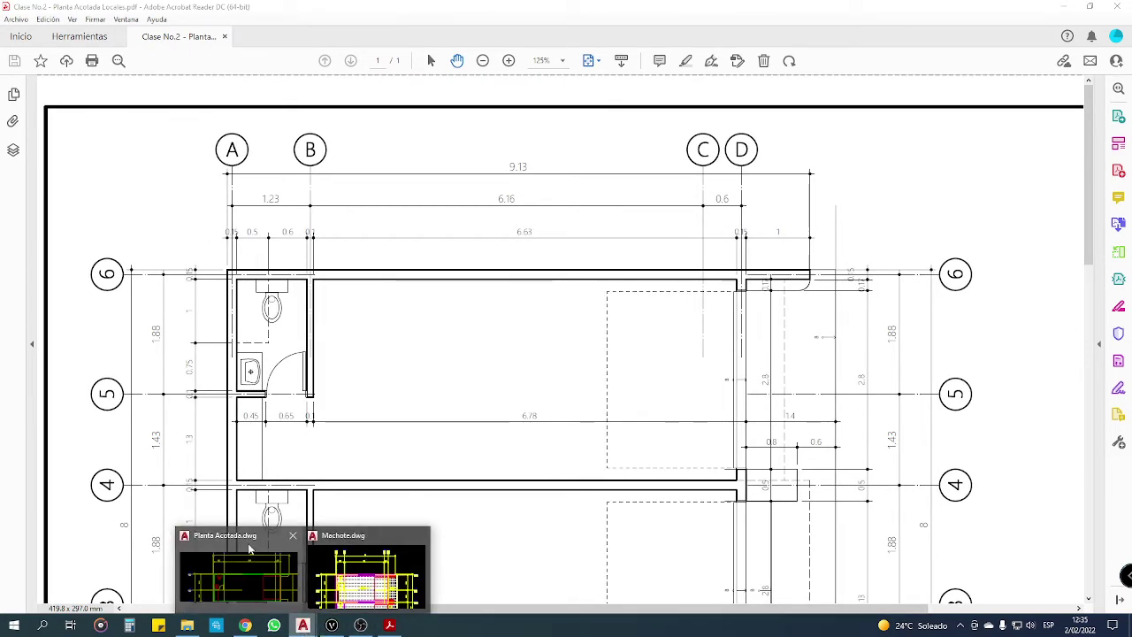
Step: Return to Planta Acotada and place a trial 0.15 linear dimension on the wall at axis A
click(241, 547)
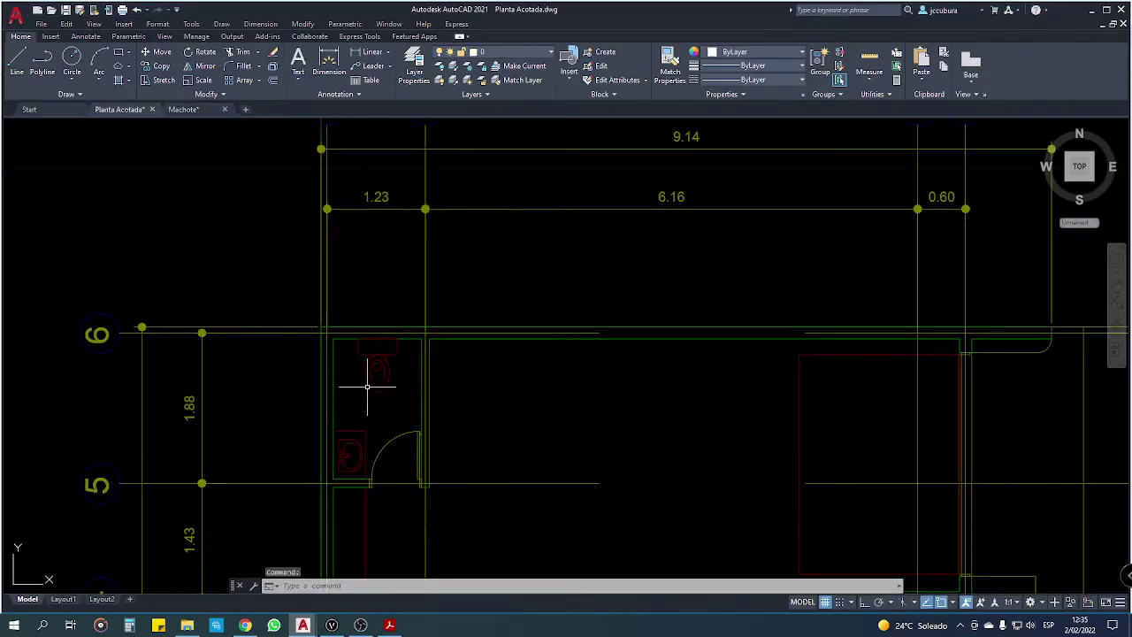
scroll(329, 301, up, 2)
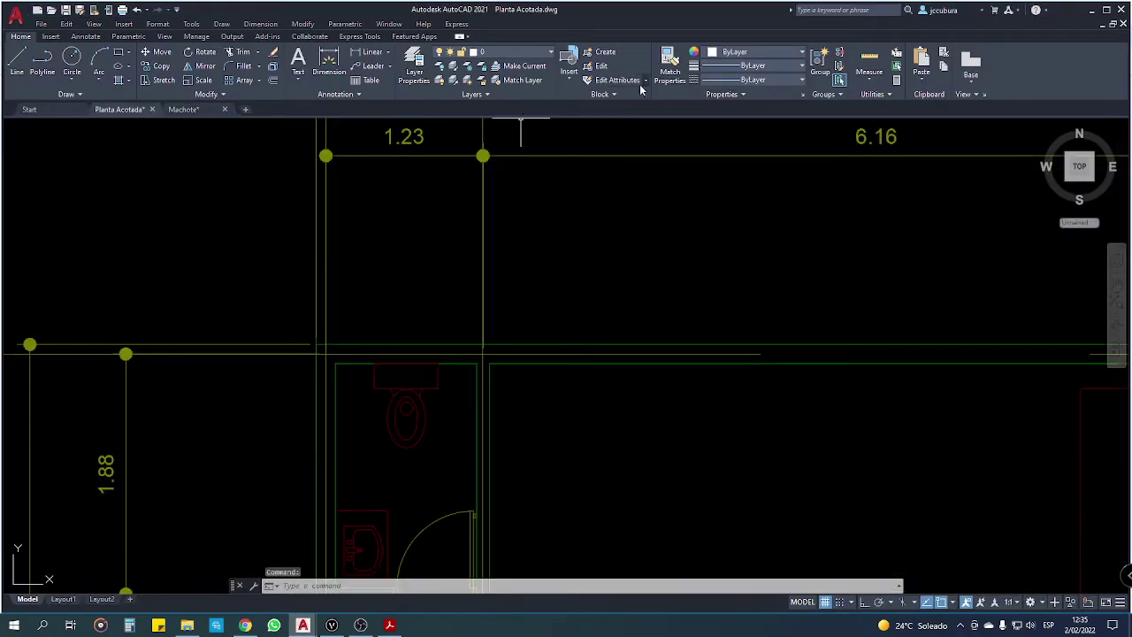
click(368, 54)
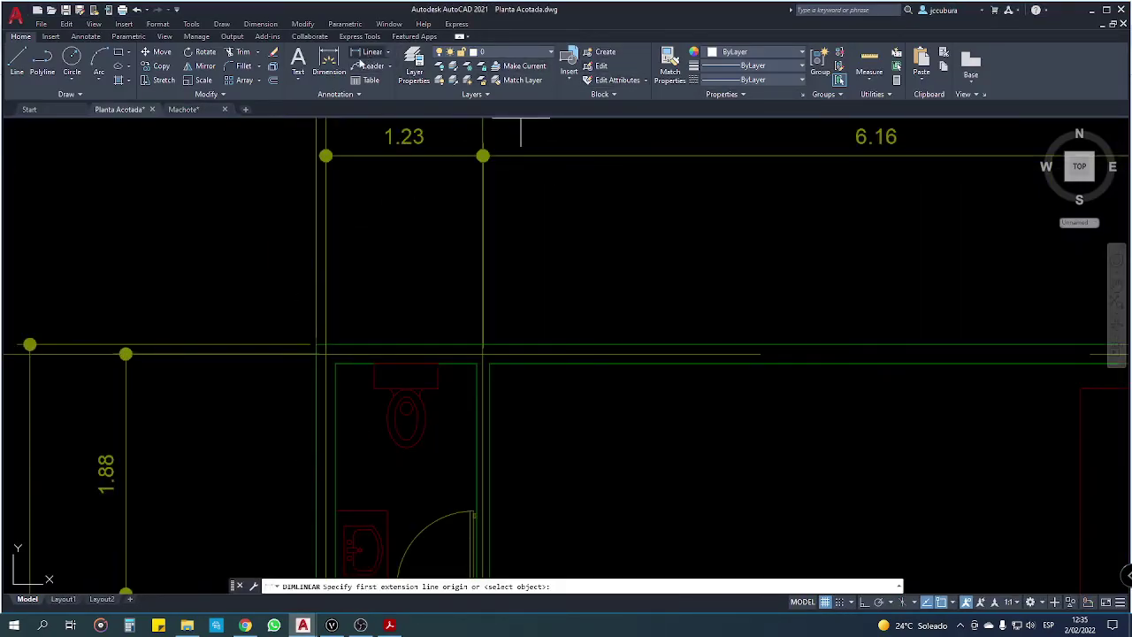
scroll(371, 331, up, 1)
click(287, 347)
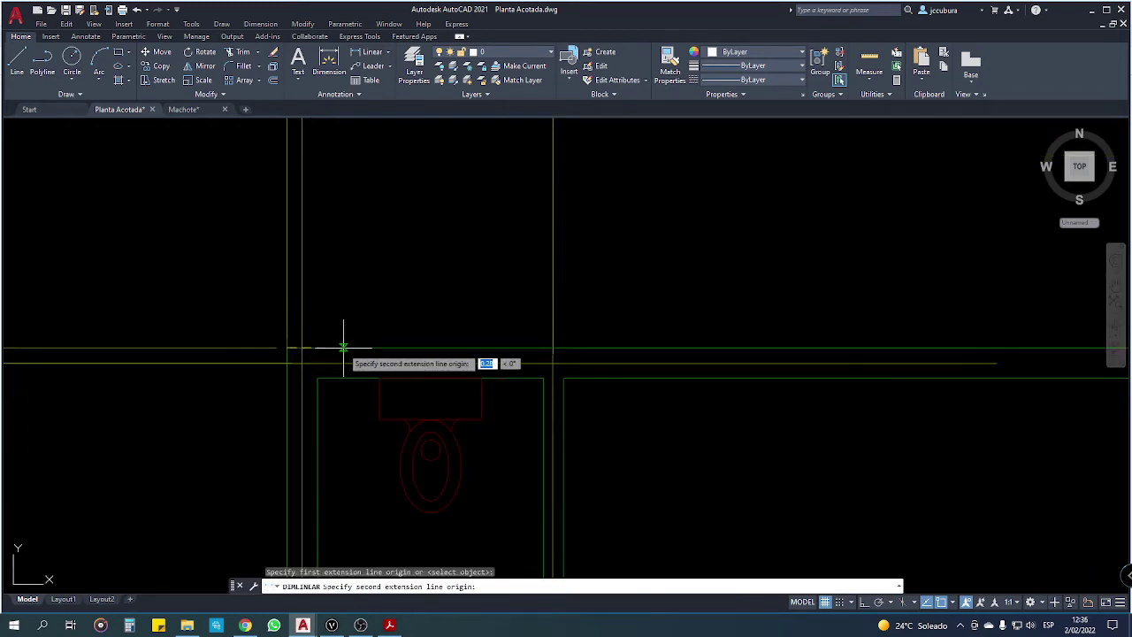
click(316, 378)
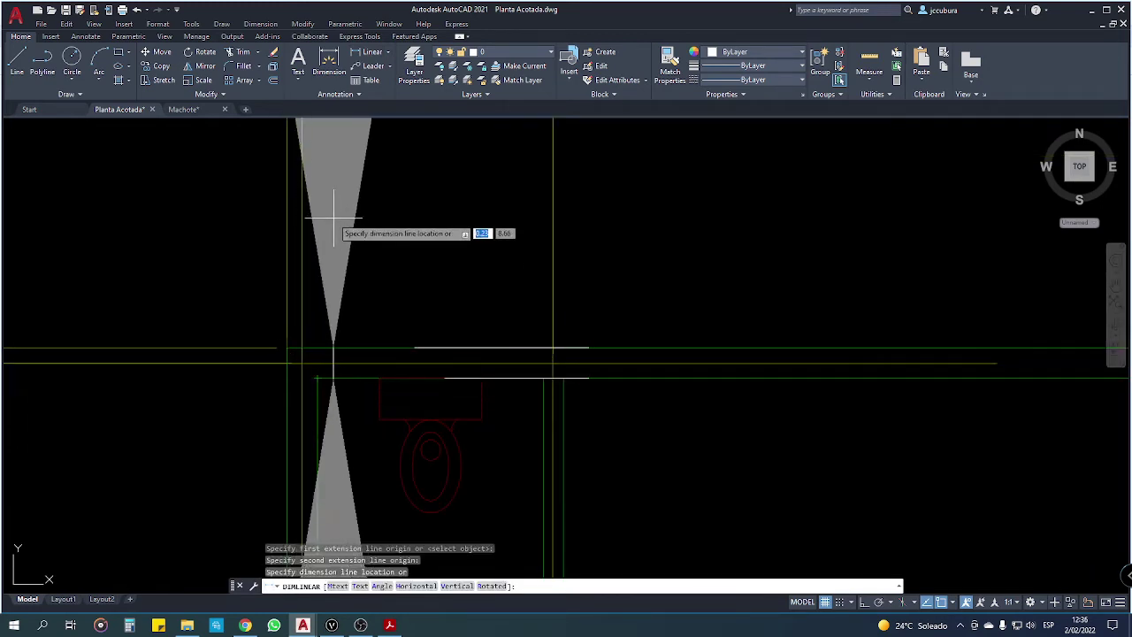
scroll(328, 222, down, 3)
scroll(341, 393, down, 2)
scroll(365, 330, down, 2)
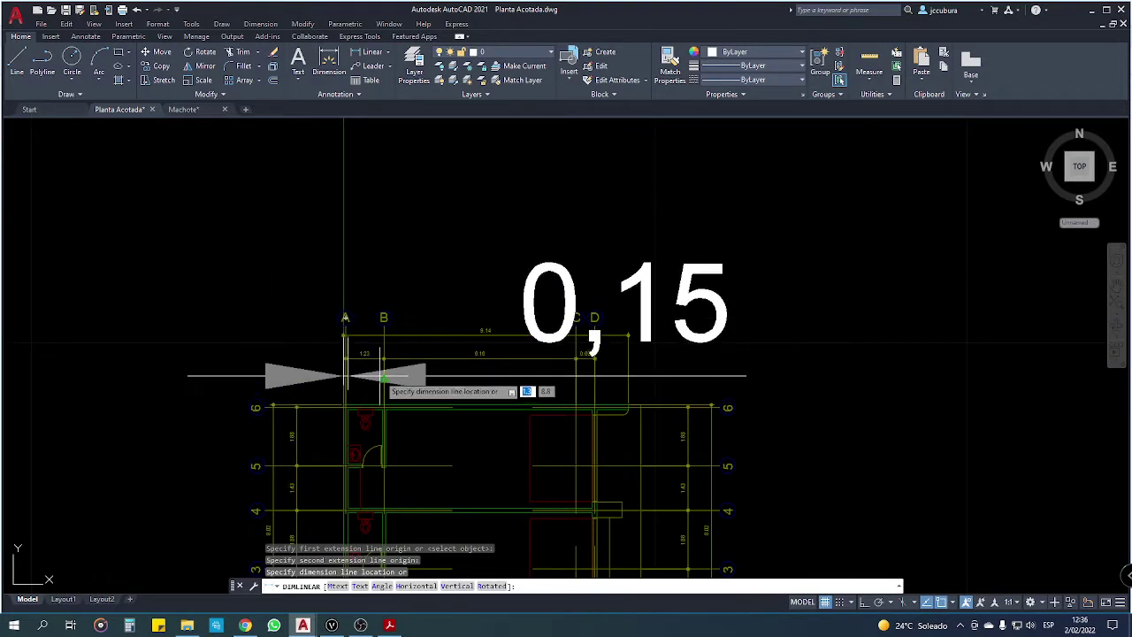
scroll(358, 382, down, 2)
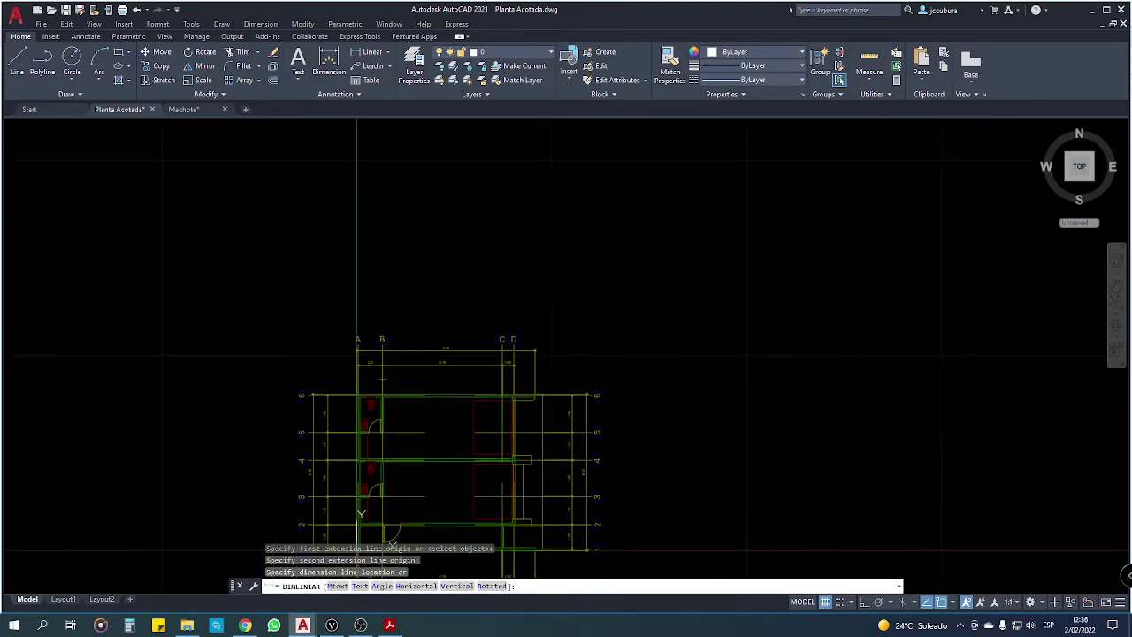
scroll(358, 382, up, 4)
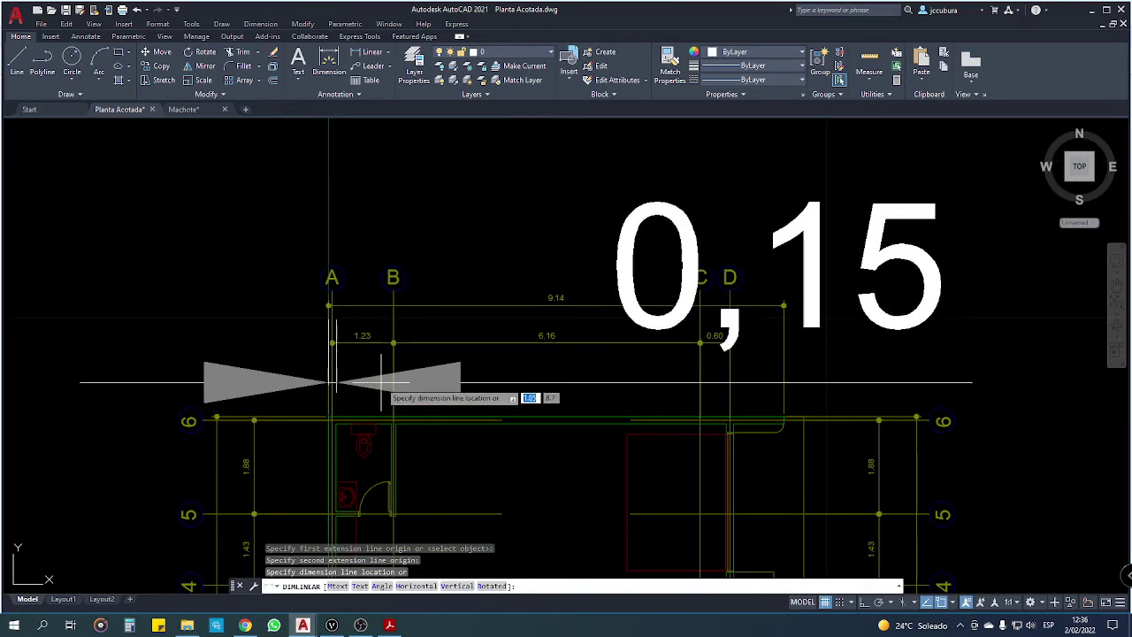
click(382, 382)
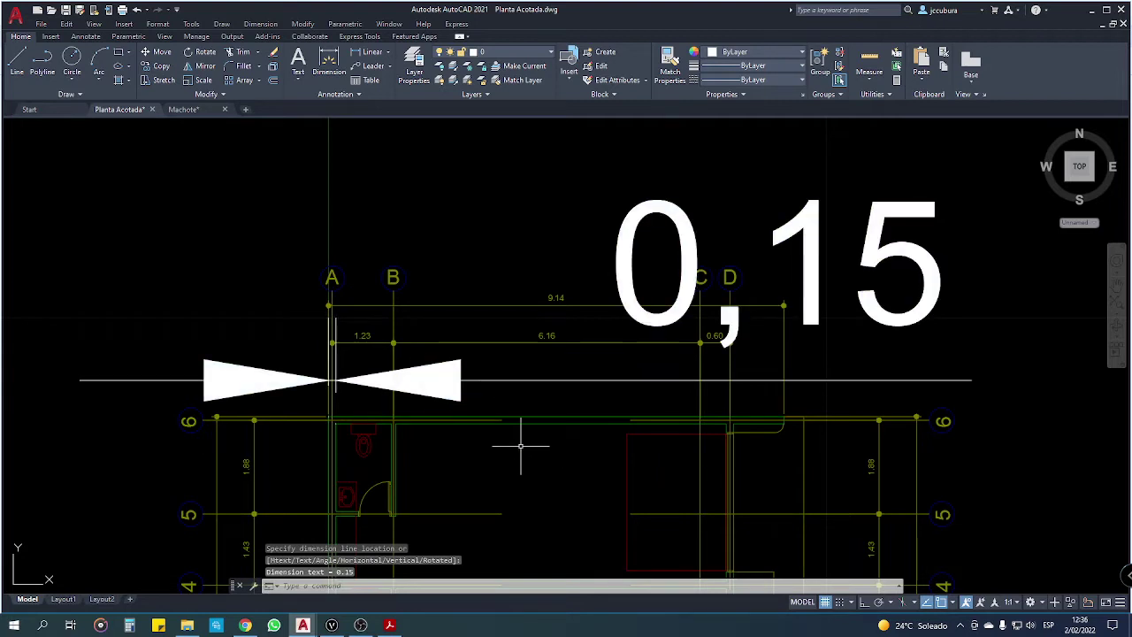
Step: Erase the trial 0.15 dimension
key(Escape)
key(Escape)
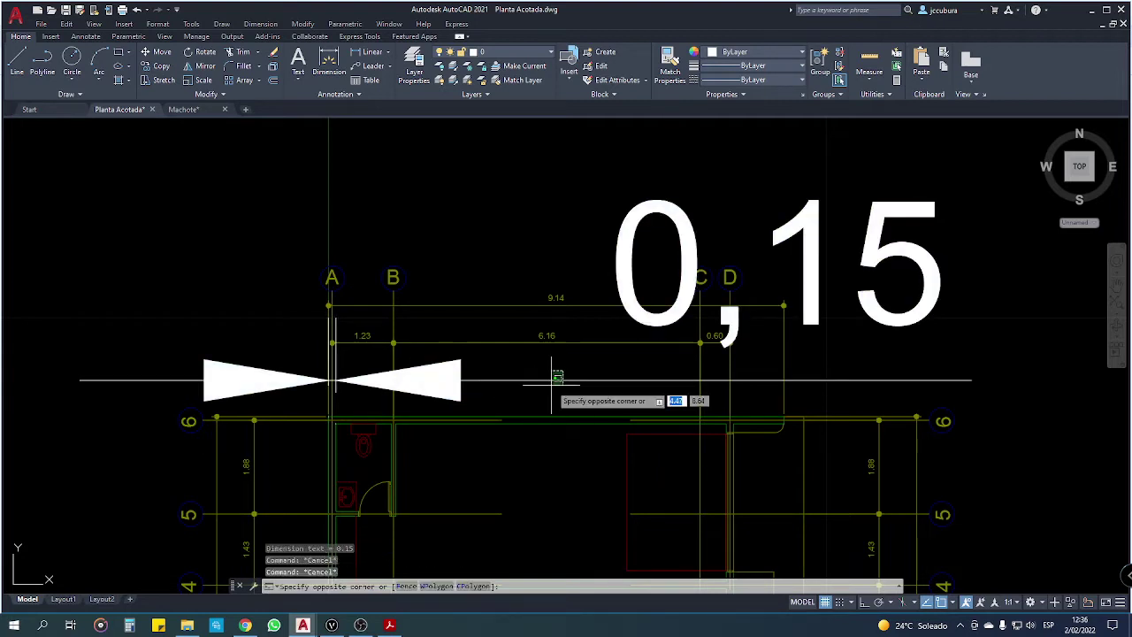
click(552, 382)
key(Delete)
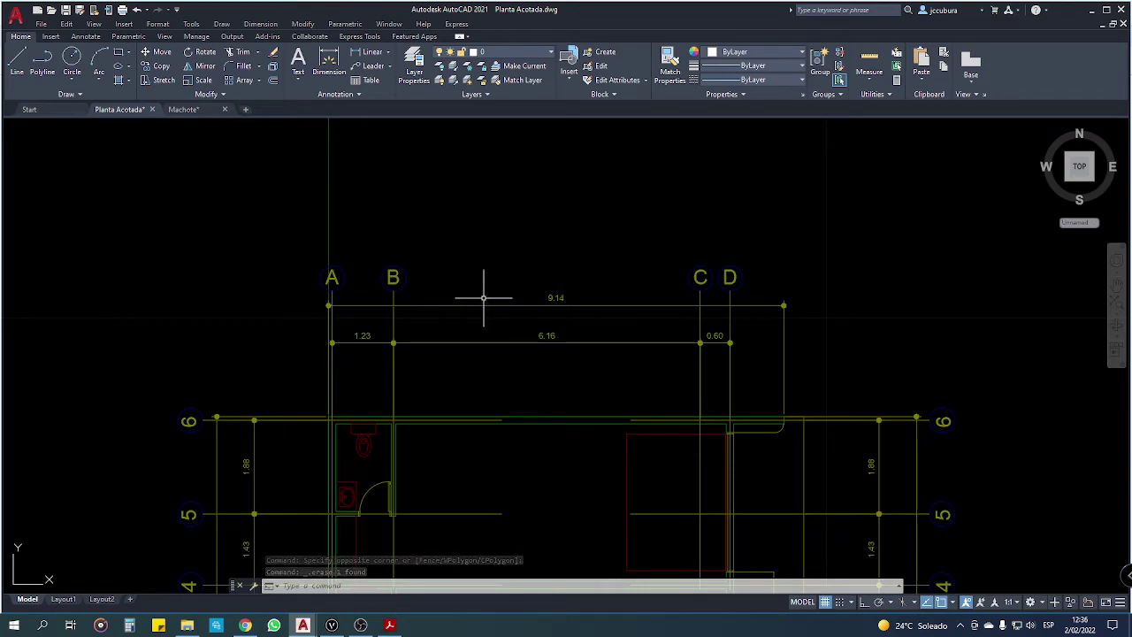
click(182, 109)
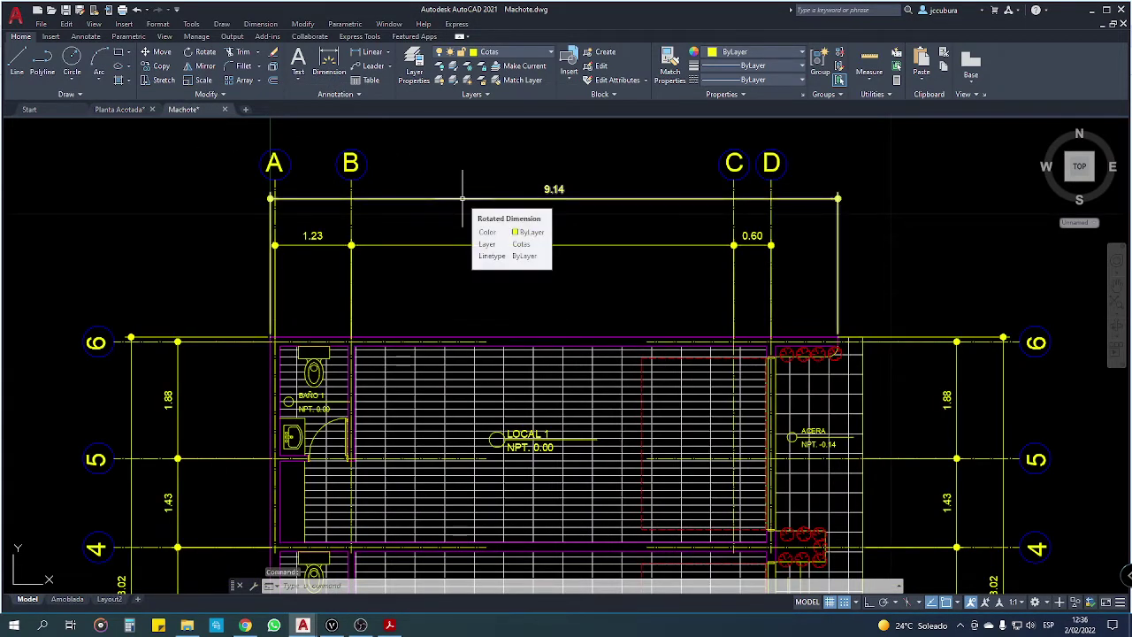
click(461, 198)
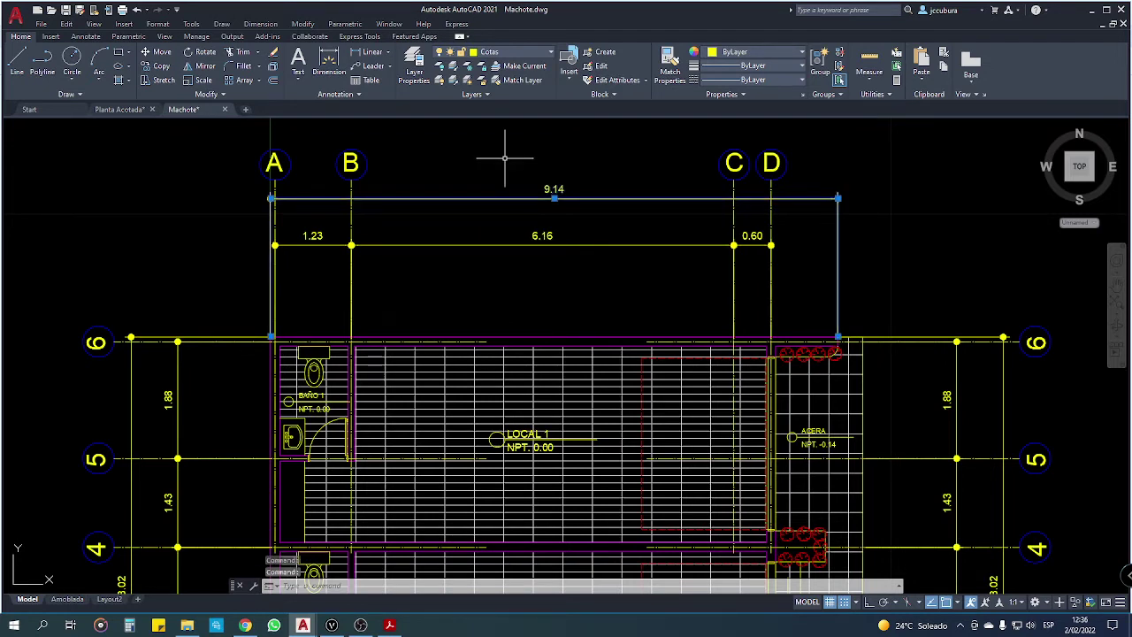
key(ctrl+c)
click(121, 109)
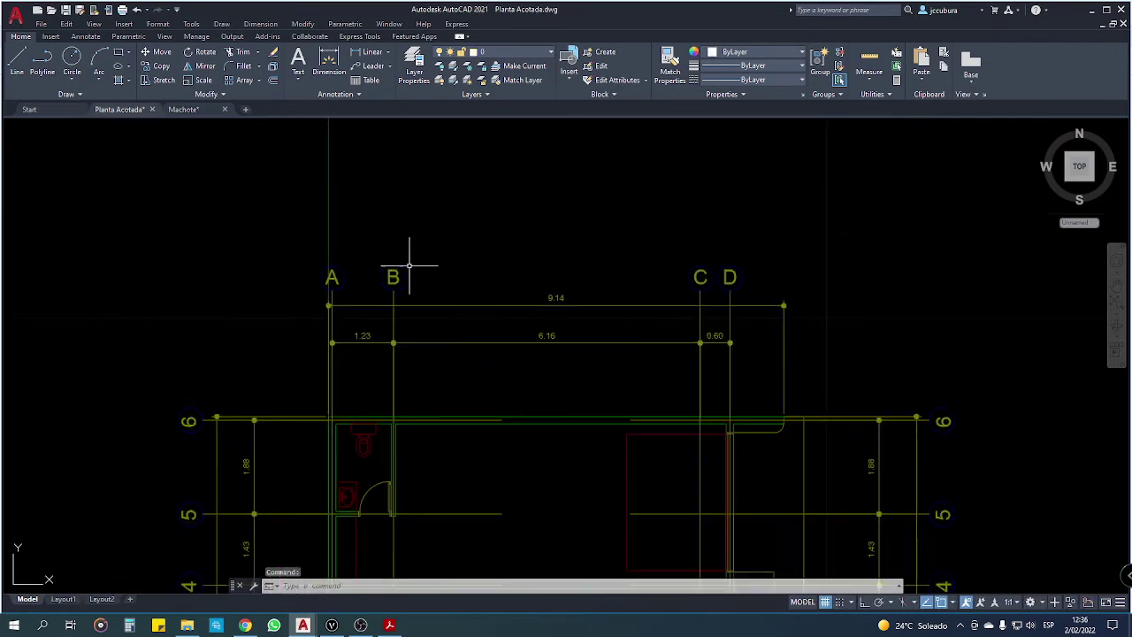
click(460, 244)
key(ctrl+v)
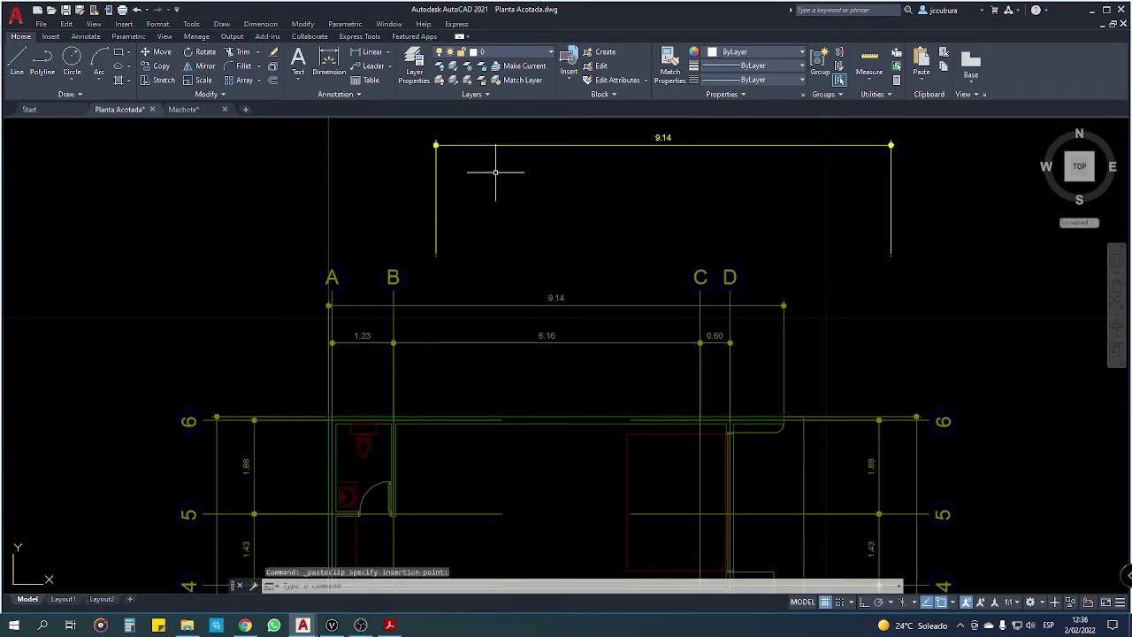
click(678, 148)
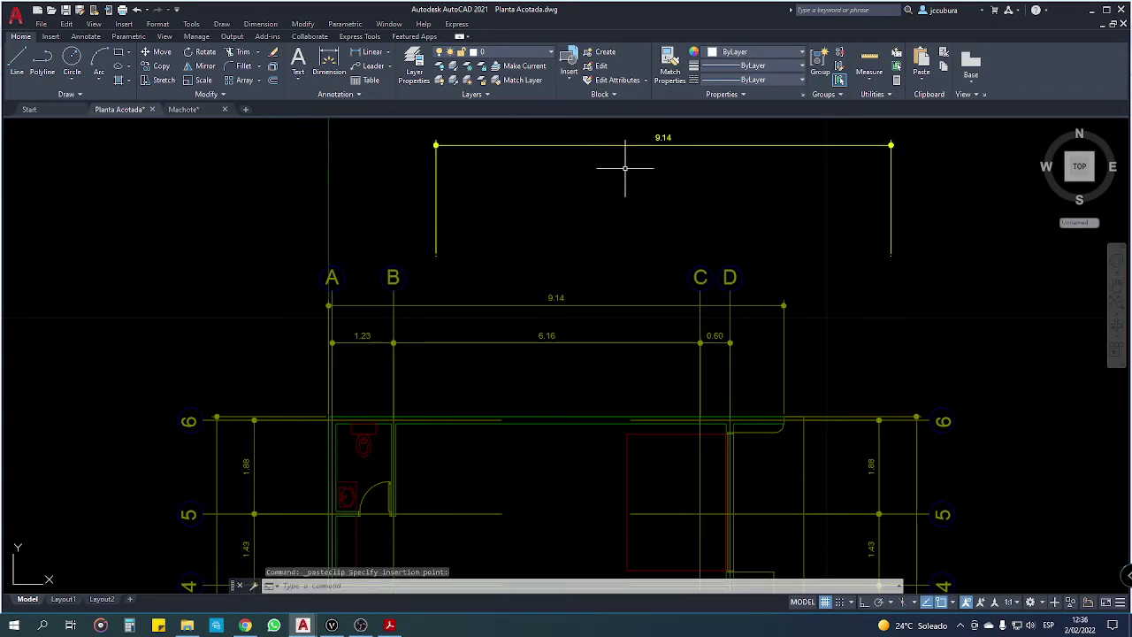
click(508, 145)
click(503, 167)
key(Delete)
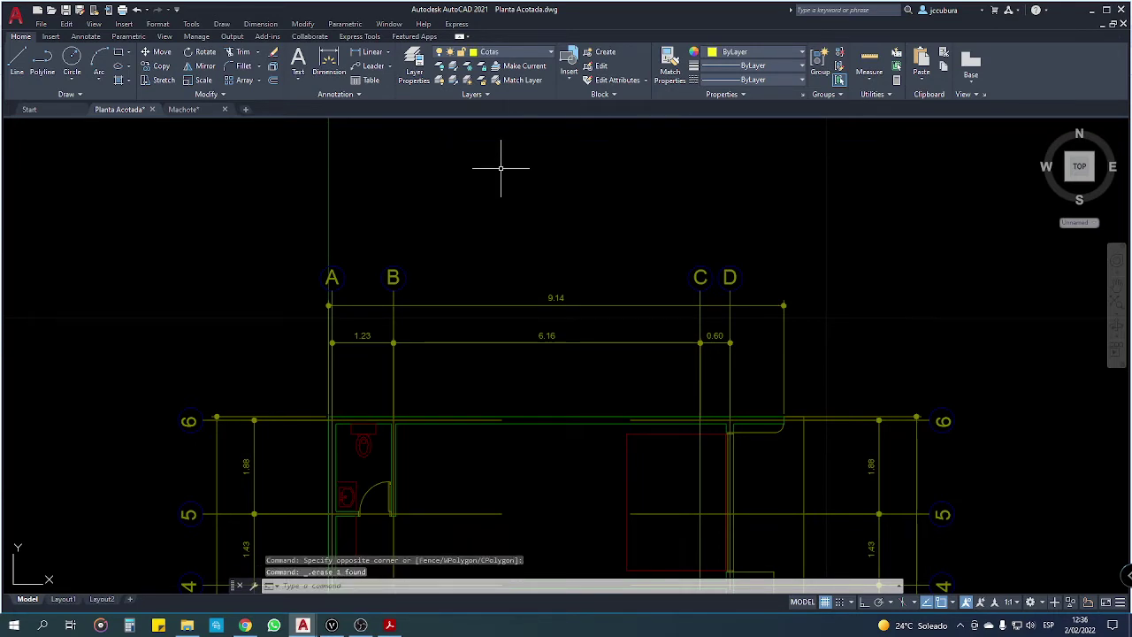
Step: Make Cubur 1 the current dimension style instead of ISO-25, then start a linear dimension
click(360, 96)
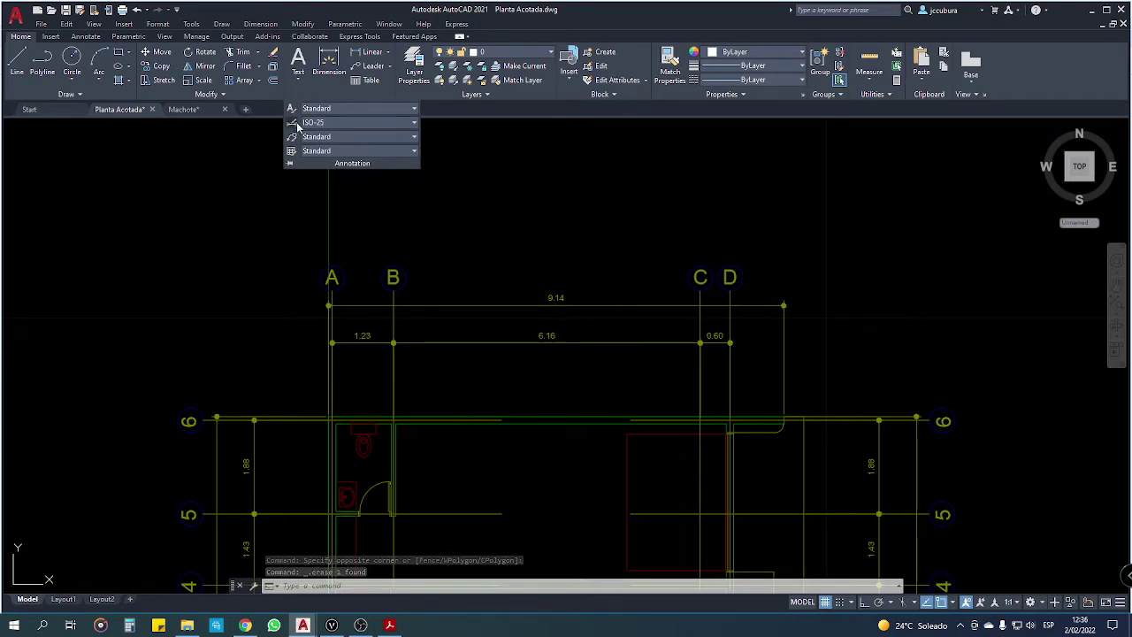
click(412, 124)
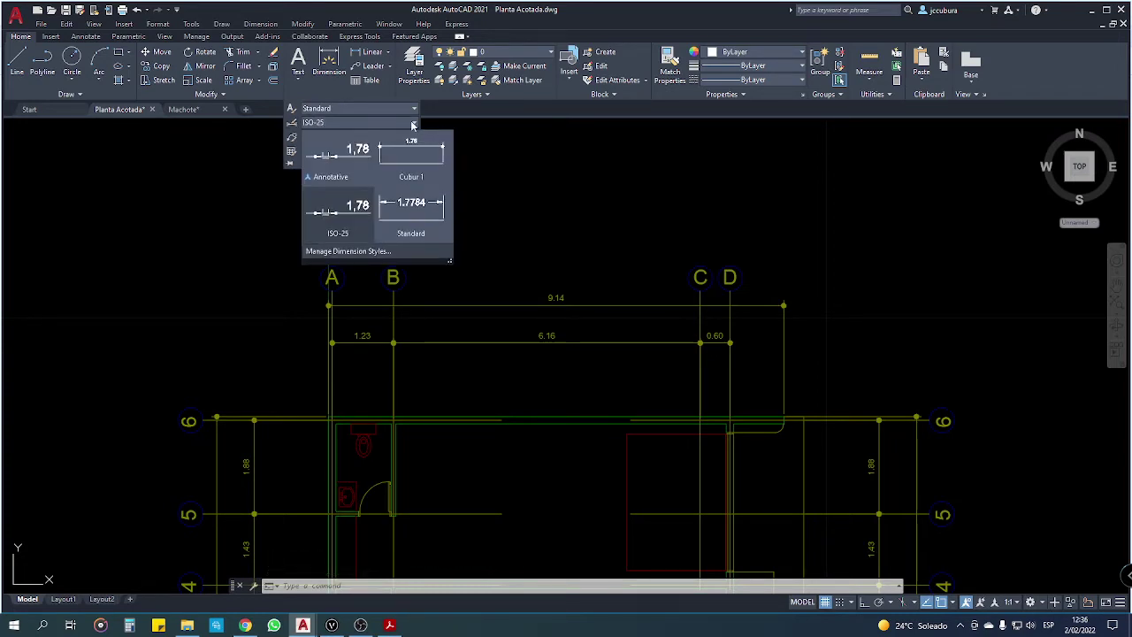
click(326, 252)
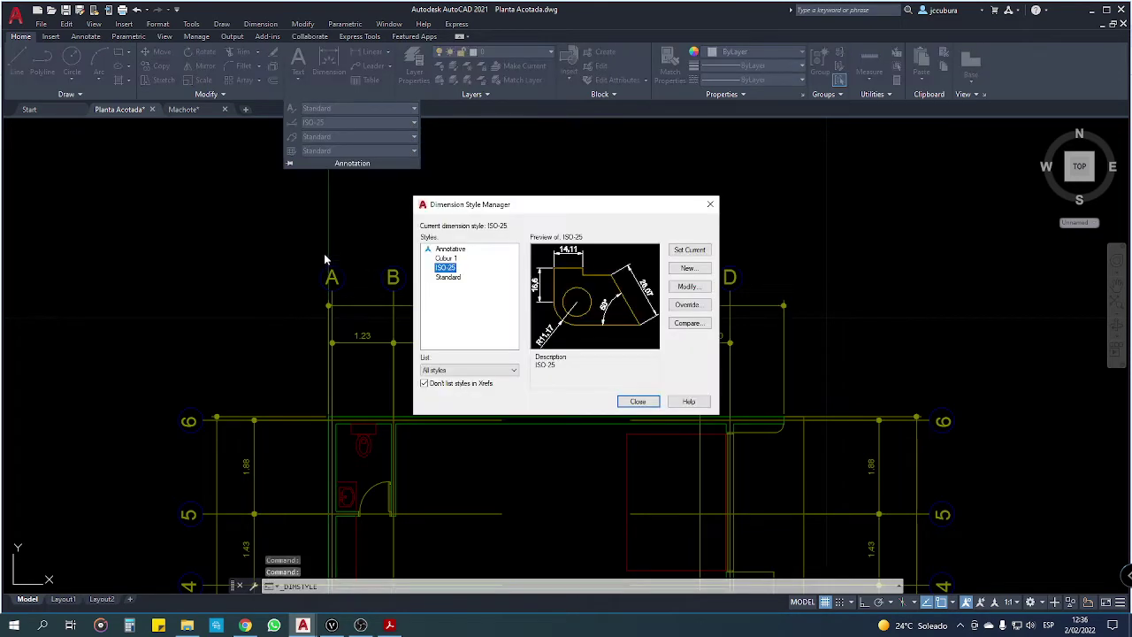
click(448, 258)
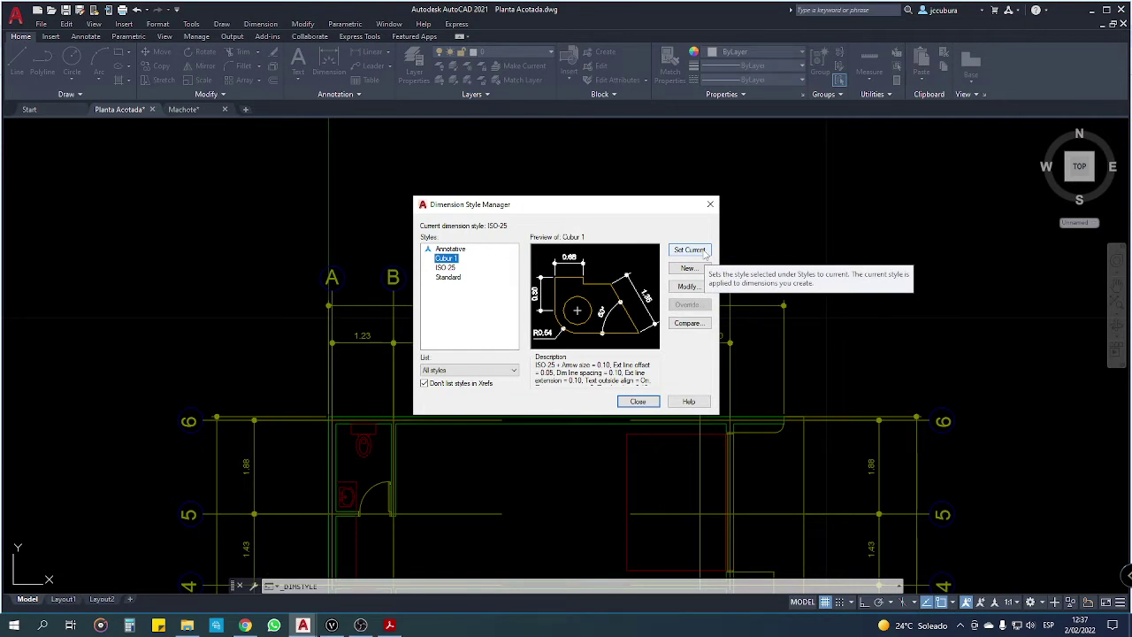
click(689, 249)
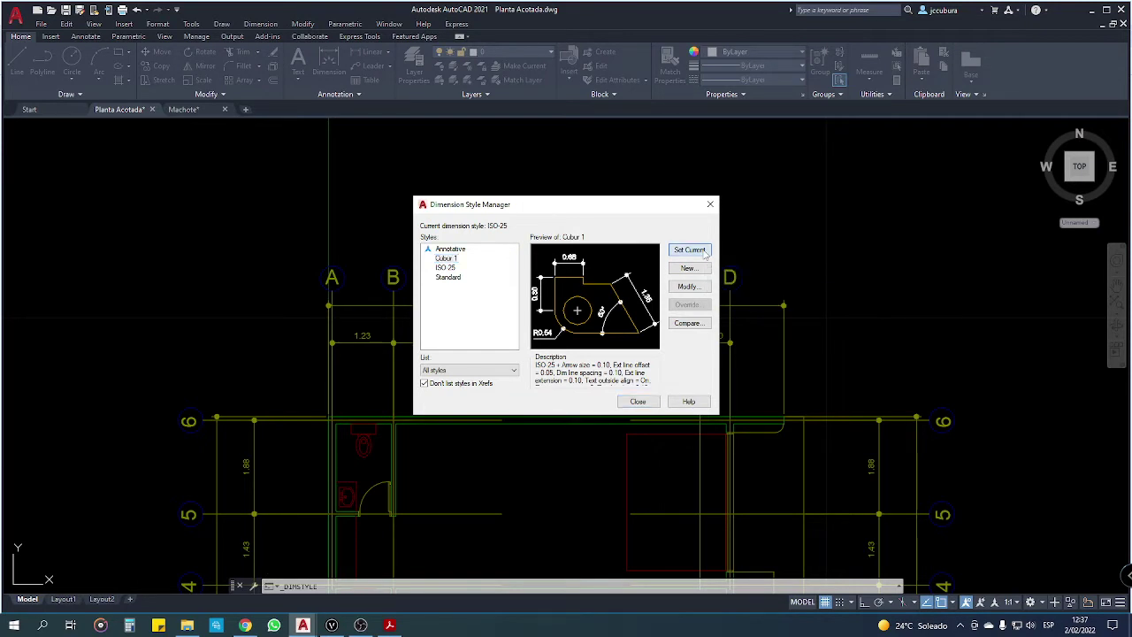
click(637, 402)
click(370, 52)
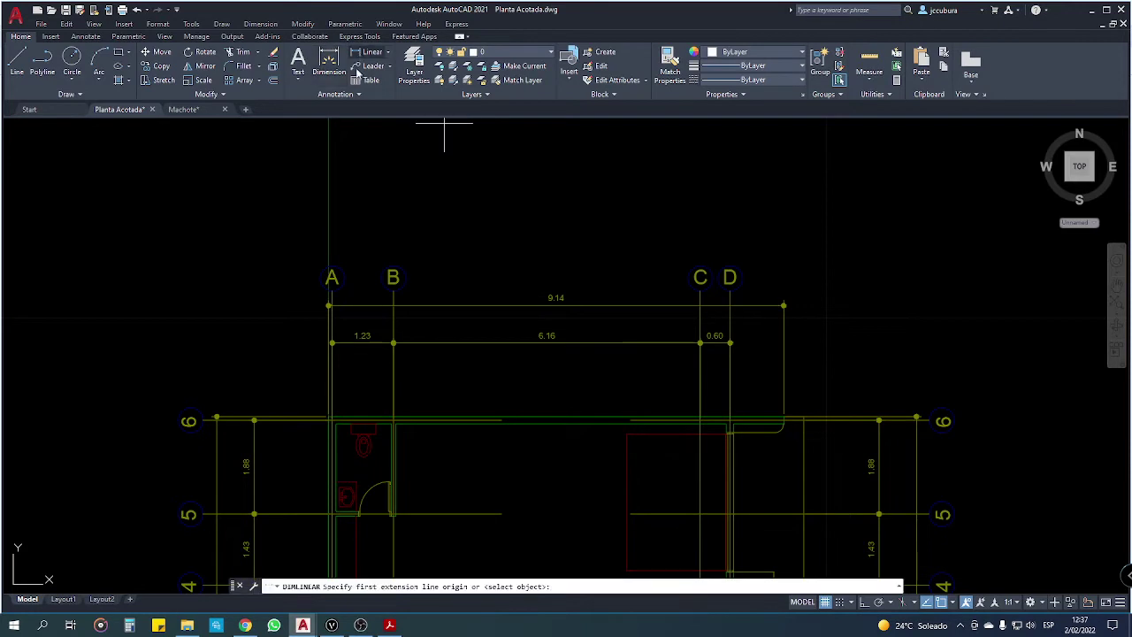
Step: Dimension the 0.15 wall thickness at axis A, placing it above the wall
scroll(319, 438, up, 2)
scroll(325, 389, up, 3)
click(292, 362)
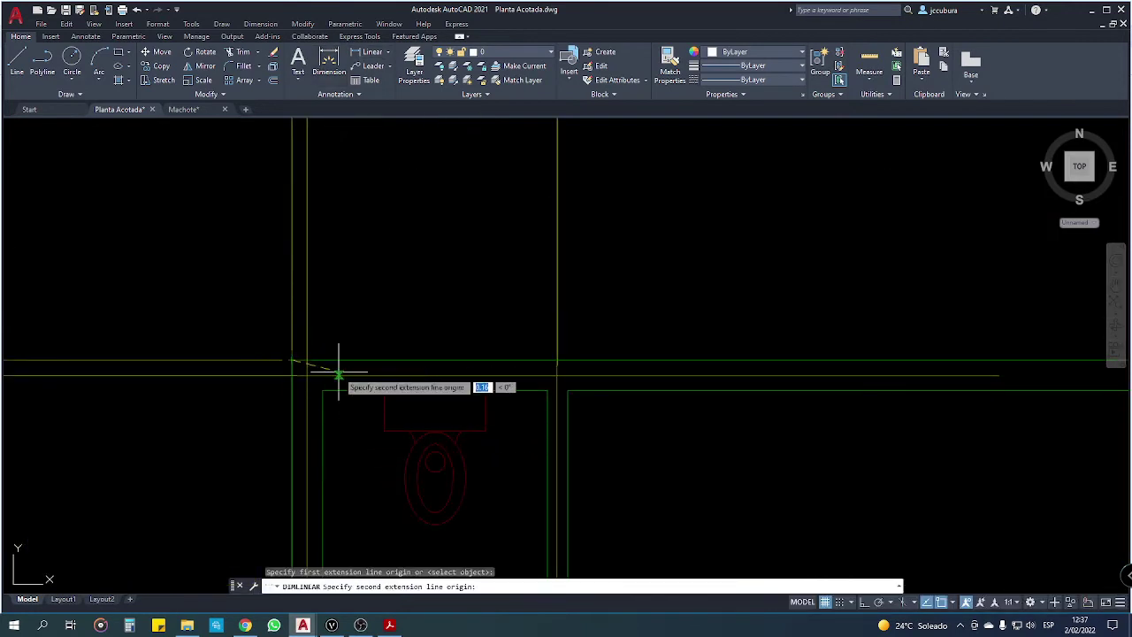
click(336, 390)
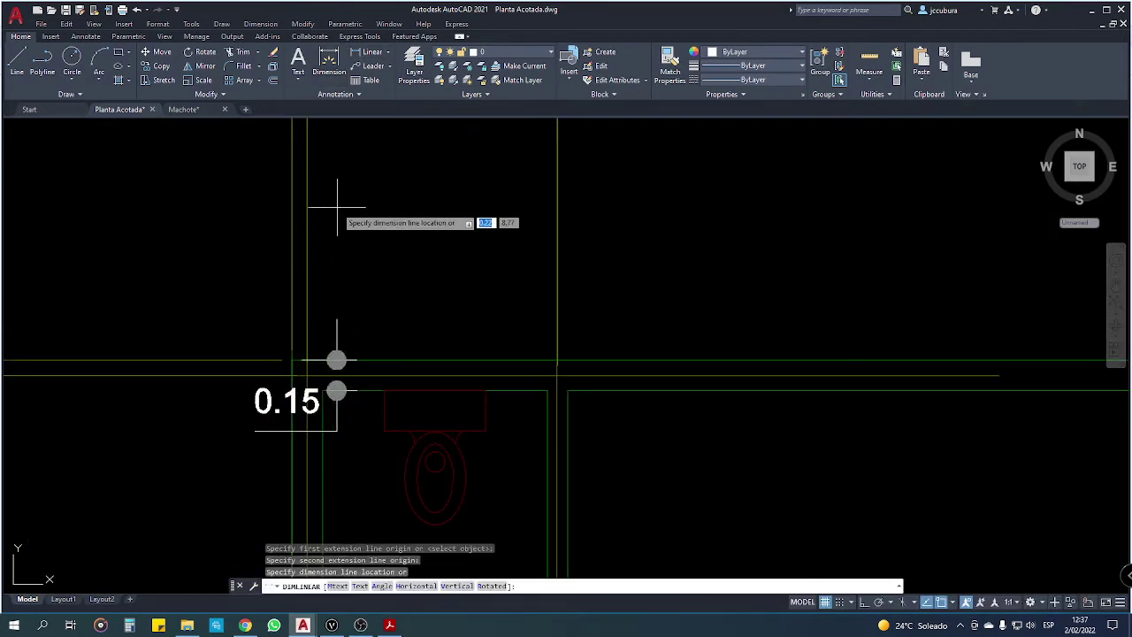
scroll(336, 208, down, 3)
middle_drag(337, 208, 328, 291)
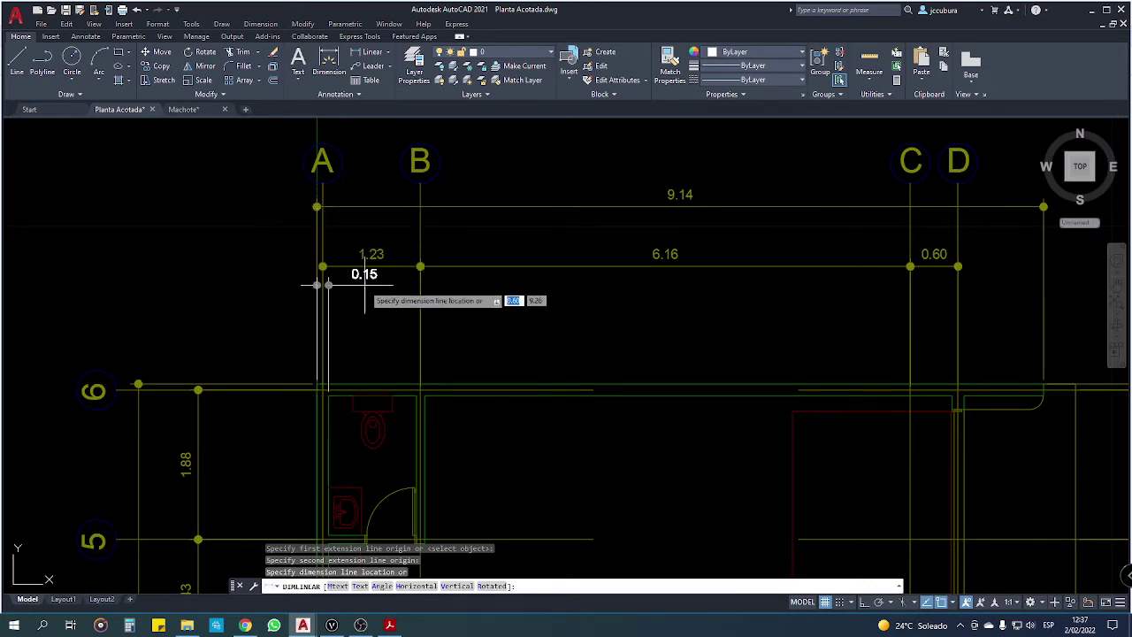
click(379, 327)
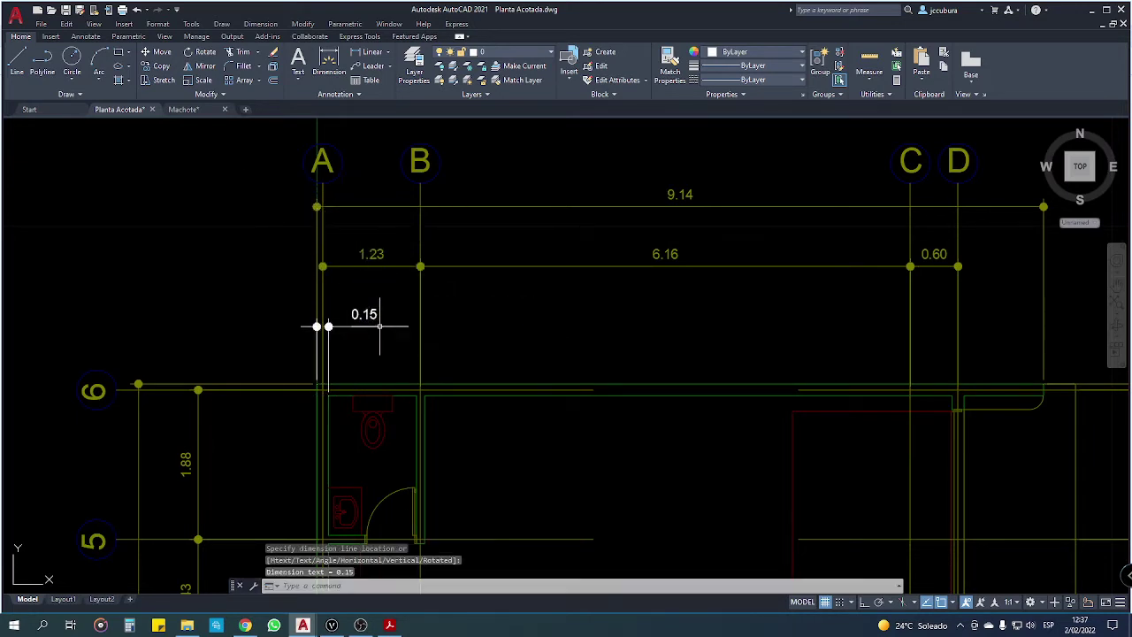
Step: Move the 0.15 dimension onto the yellow Cotas layer
scroll(373, 364, up, 2)
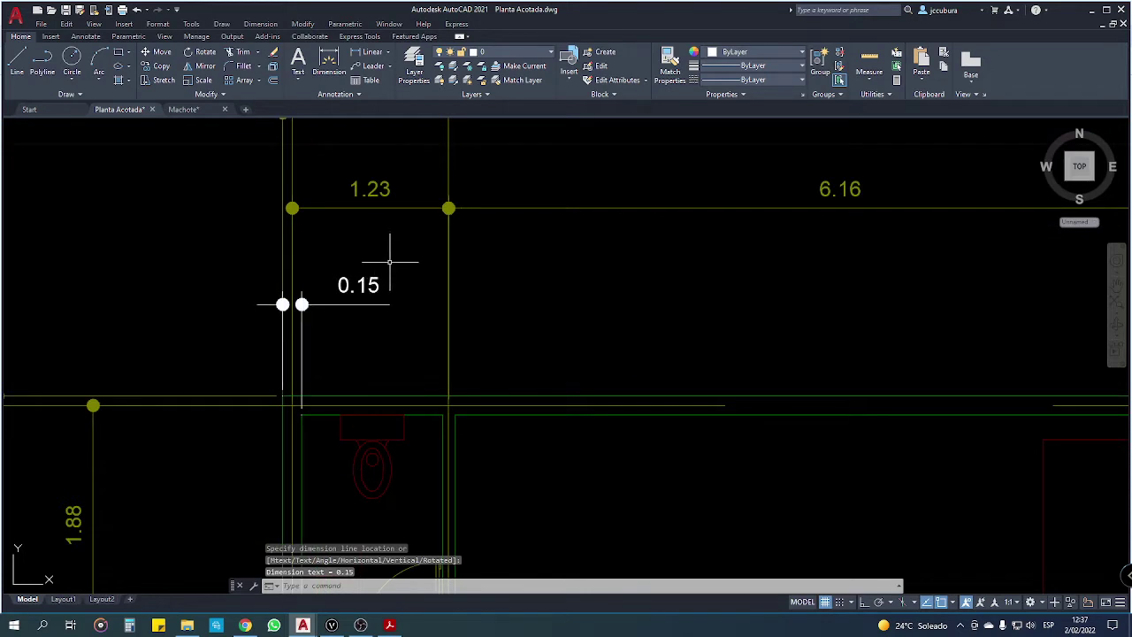
click(347, 323)
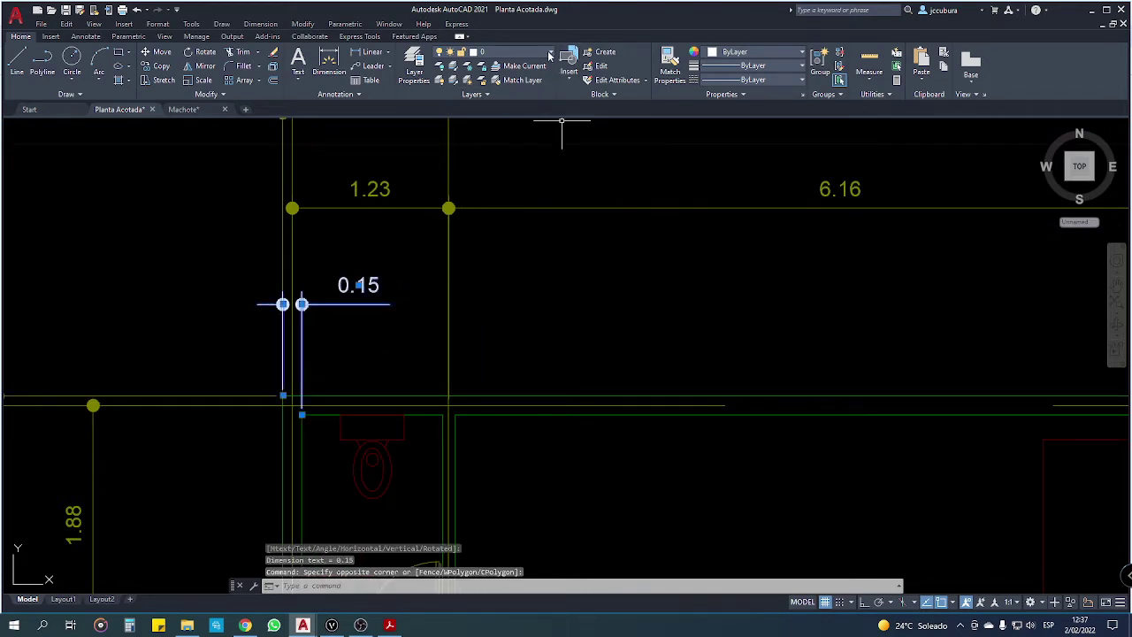
click(549, 56)
click(492, 80)
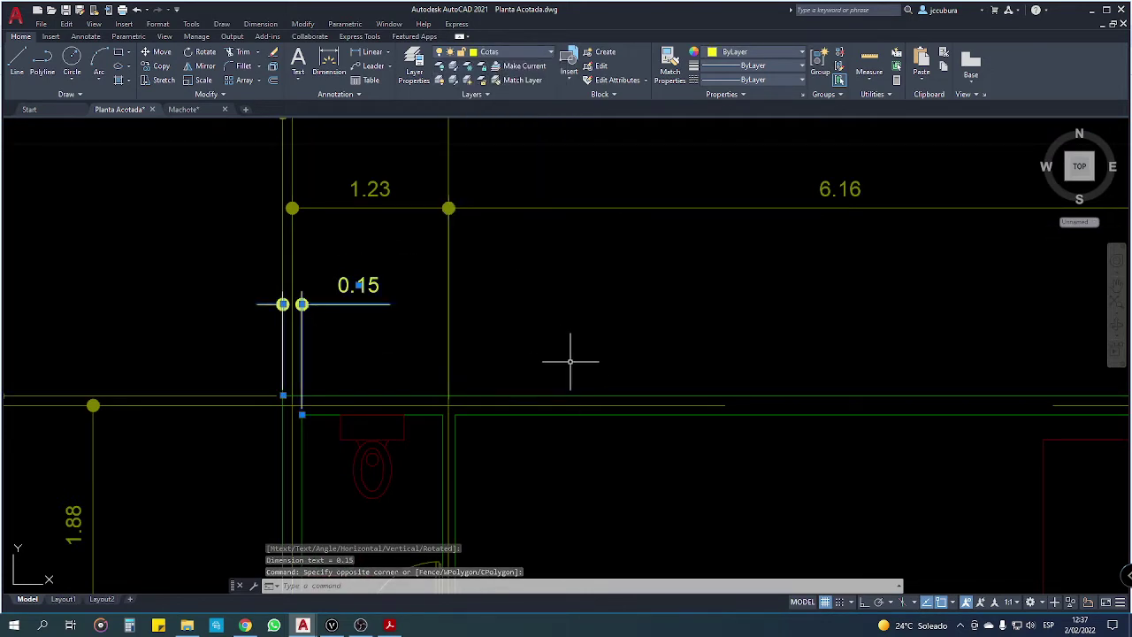
key(Escape)
key(Escape)
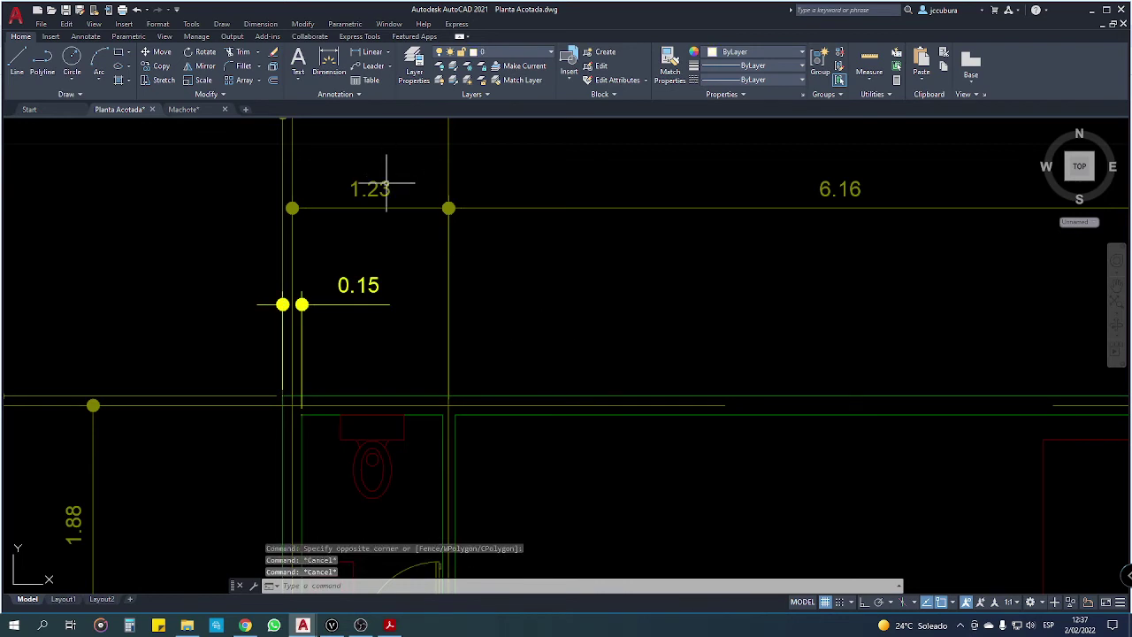
Step: Restore the classic menu bar above the ribbon and open its Dimension menu
click(178, 10)
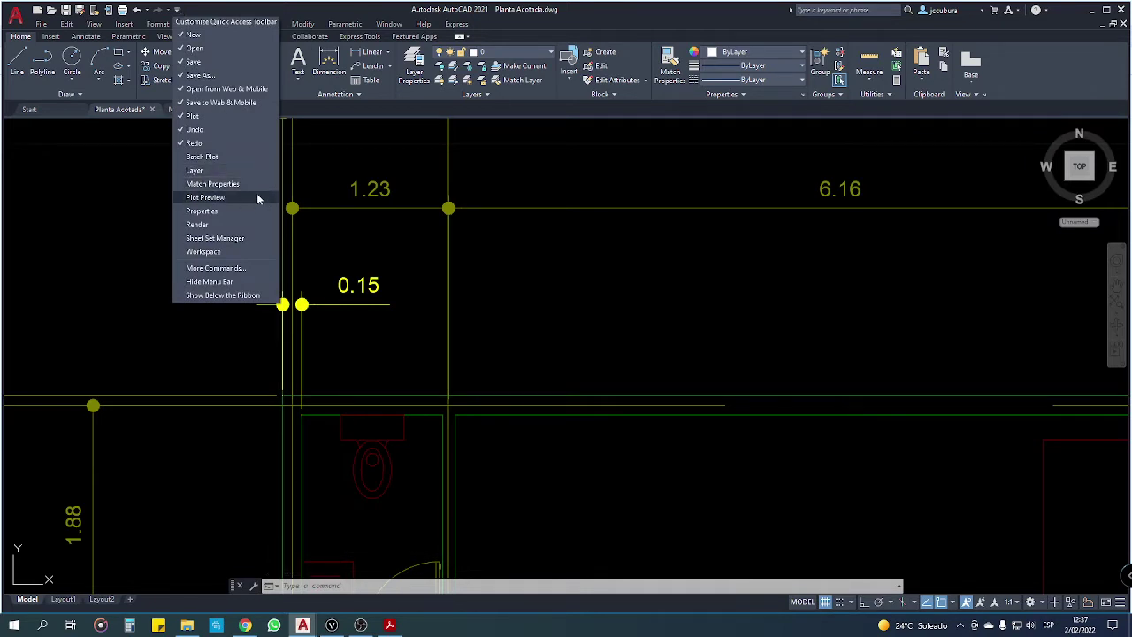
click(209, 281)
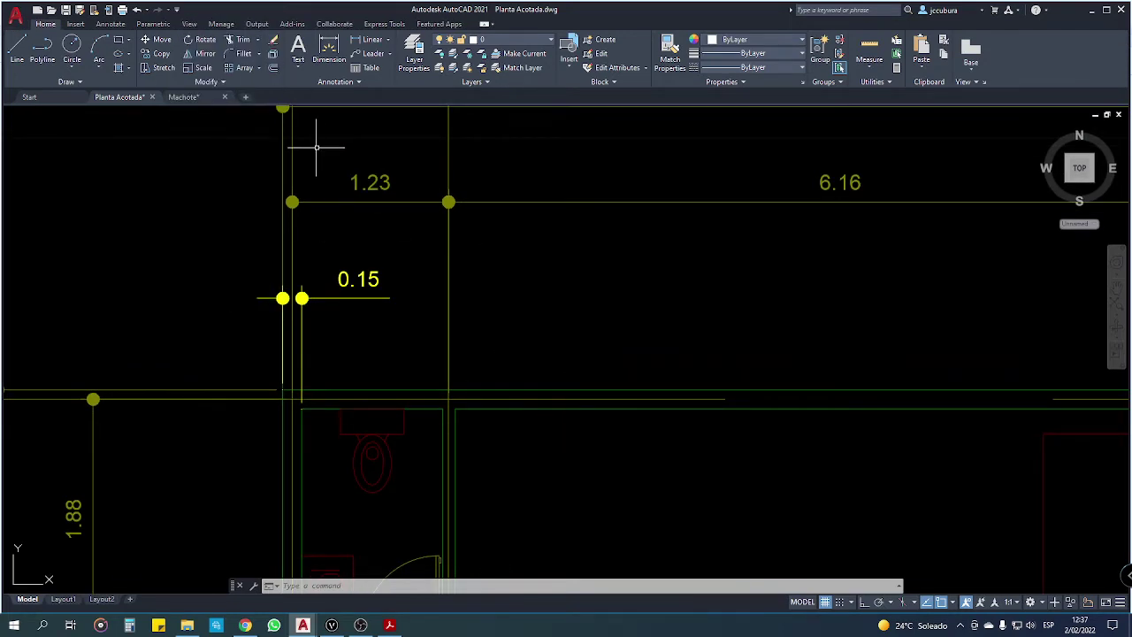
click(178, 9)
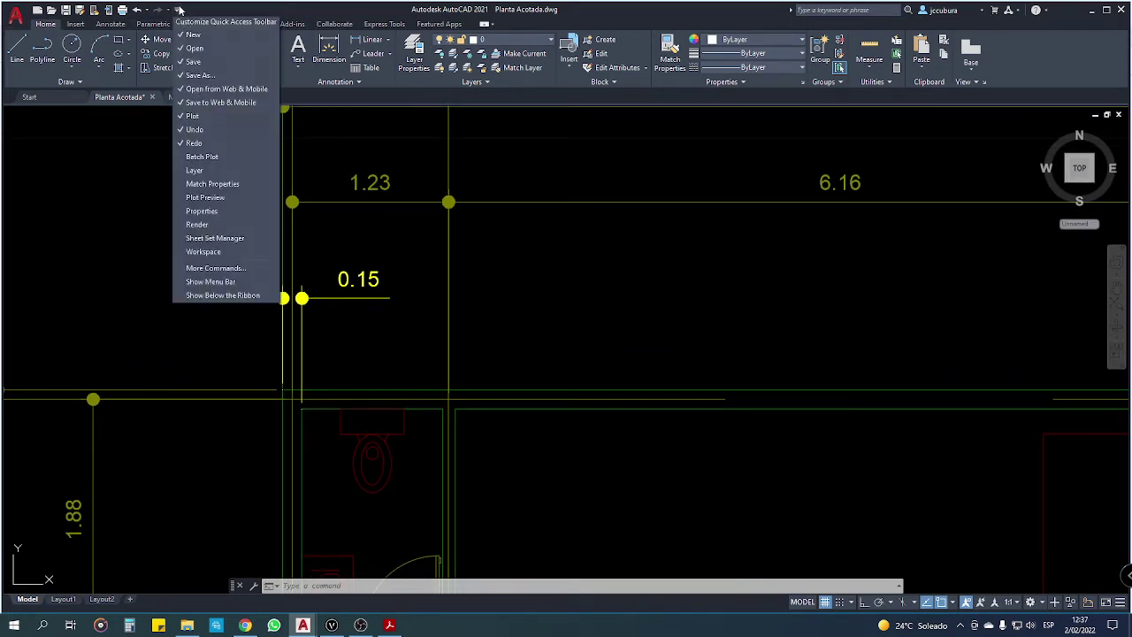
click(221, 283)
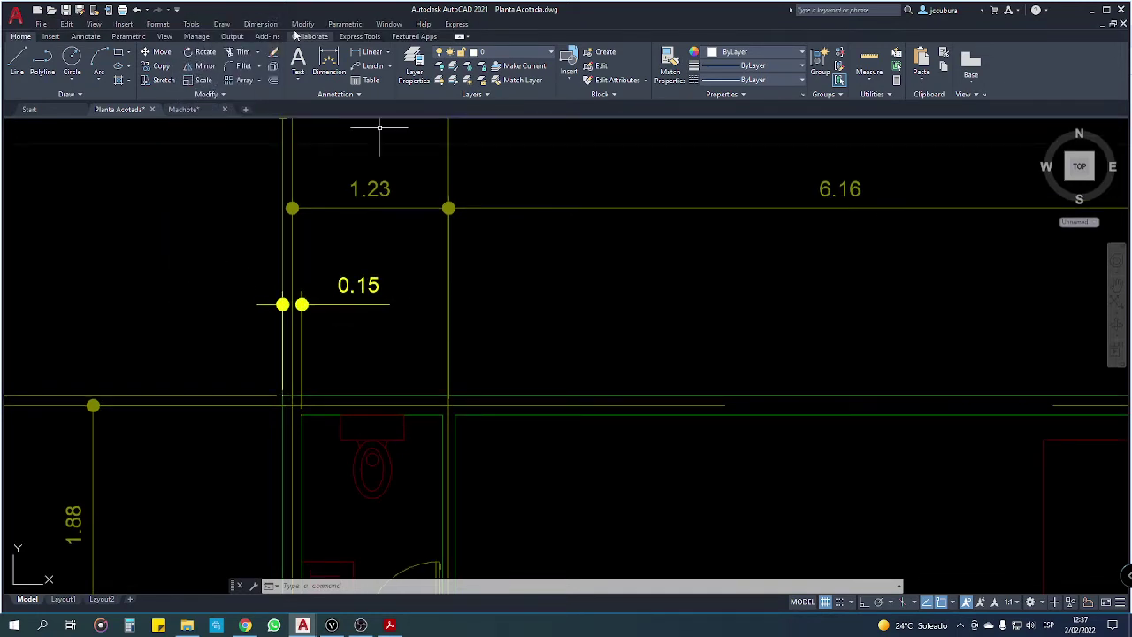
click(265, 26)
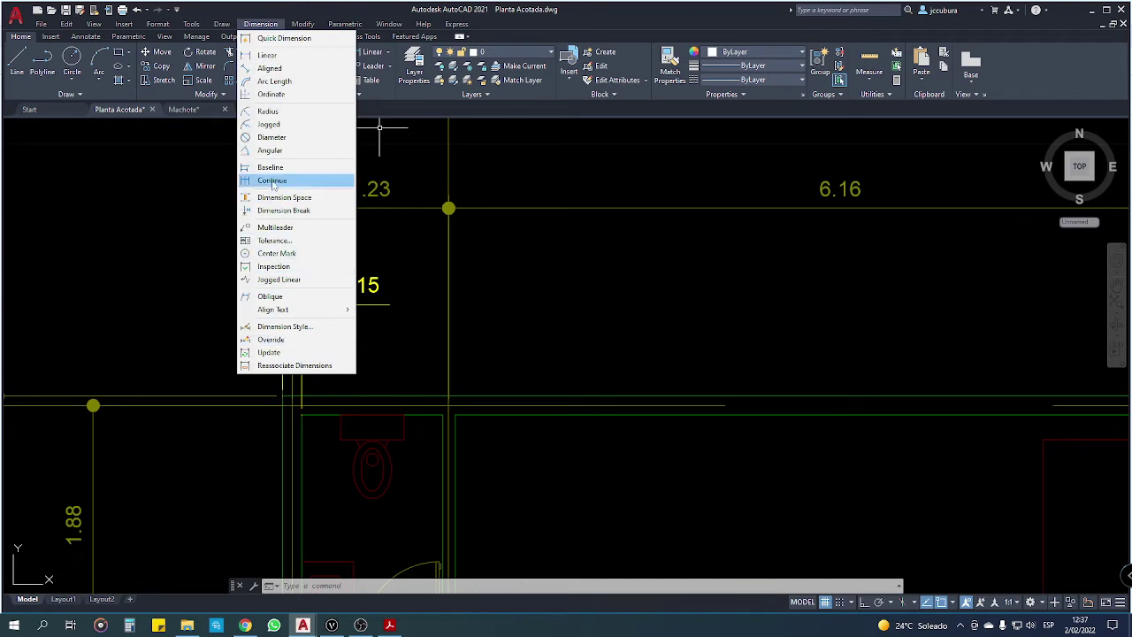
Step: Continue dimensioning from the 0.15 dimension, adding 1.11 and 0.10
click(272, 180)
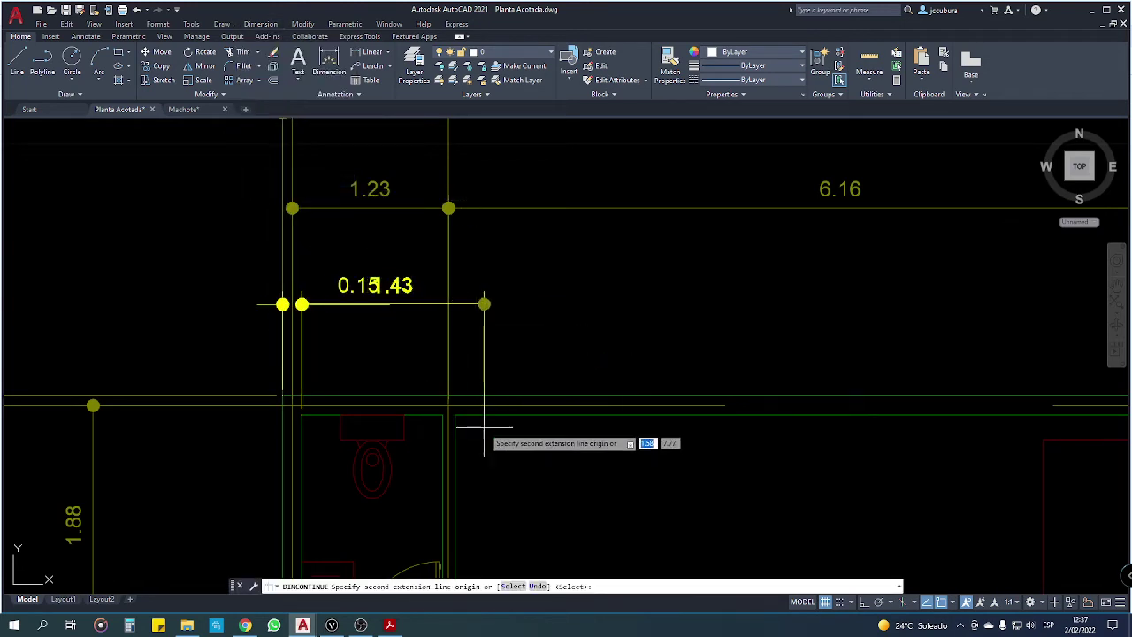
scroll(478, 402, up, 2)
click(423, 408)
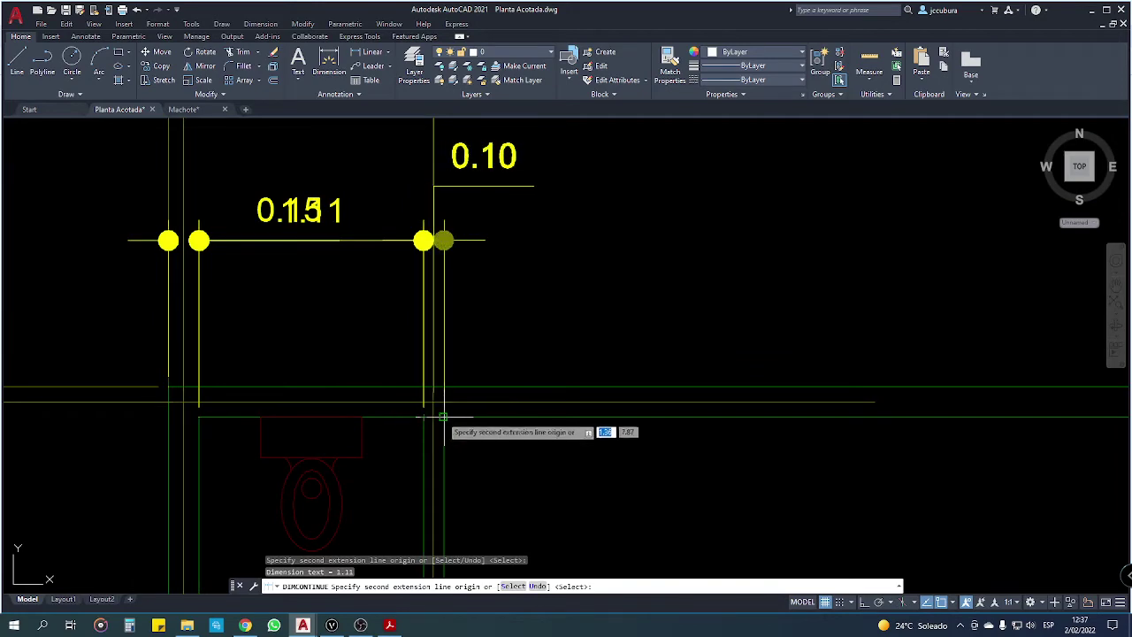
click(444, 416)
scroll(495, 398, down, 2)
scroll(278, 366, down, 2)
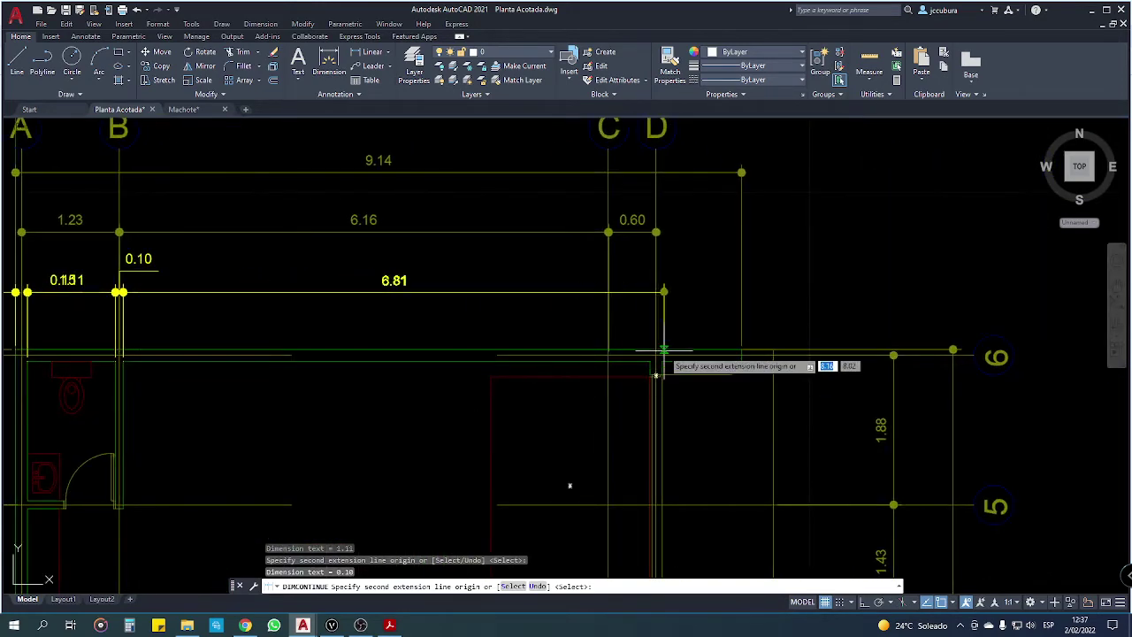
scroll(652, 349, up, 4)
Step: Extend the chain with 6.64, 0.15, 1.00 and 0.40 across the top wall, then end it
click(655, 398)
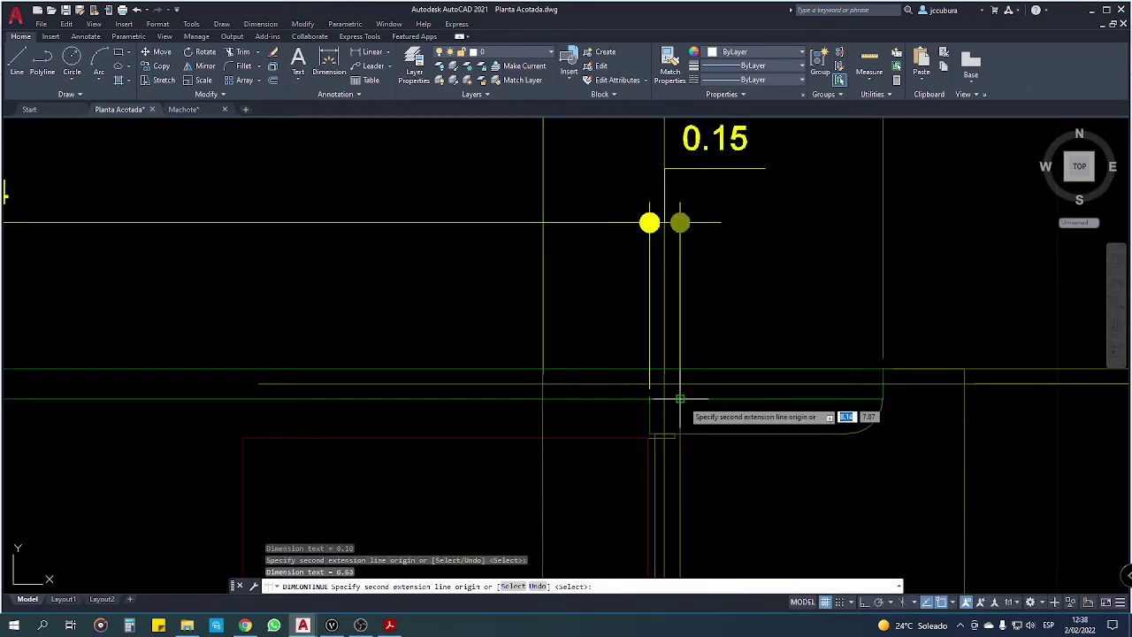
click(679, 399)
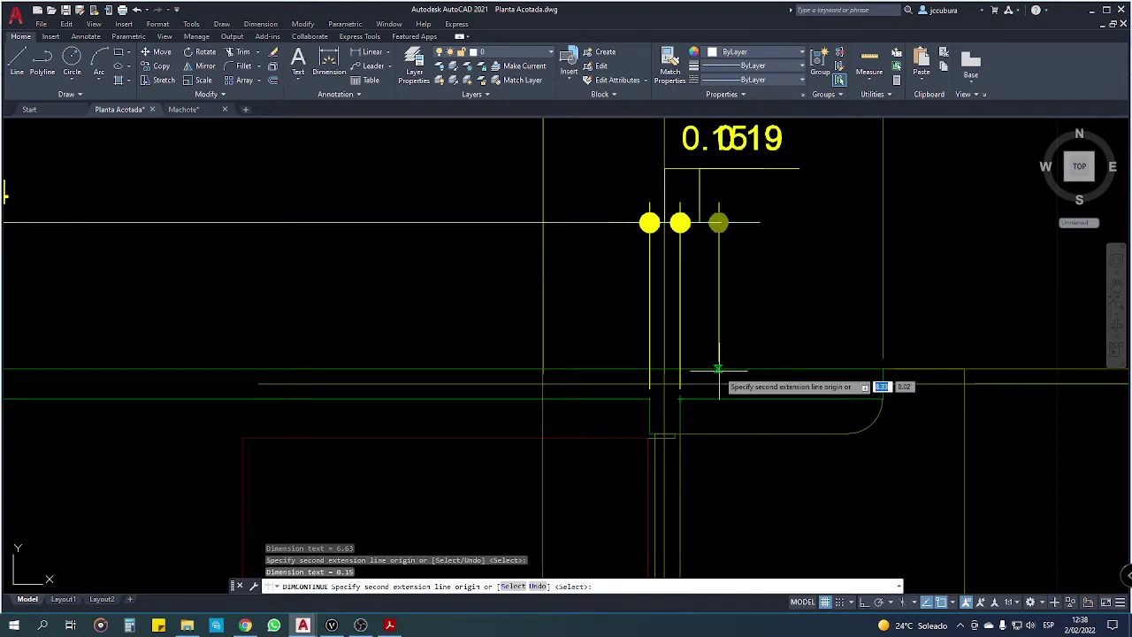
click(882, 368)
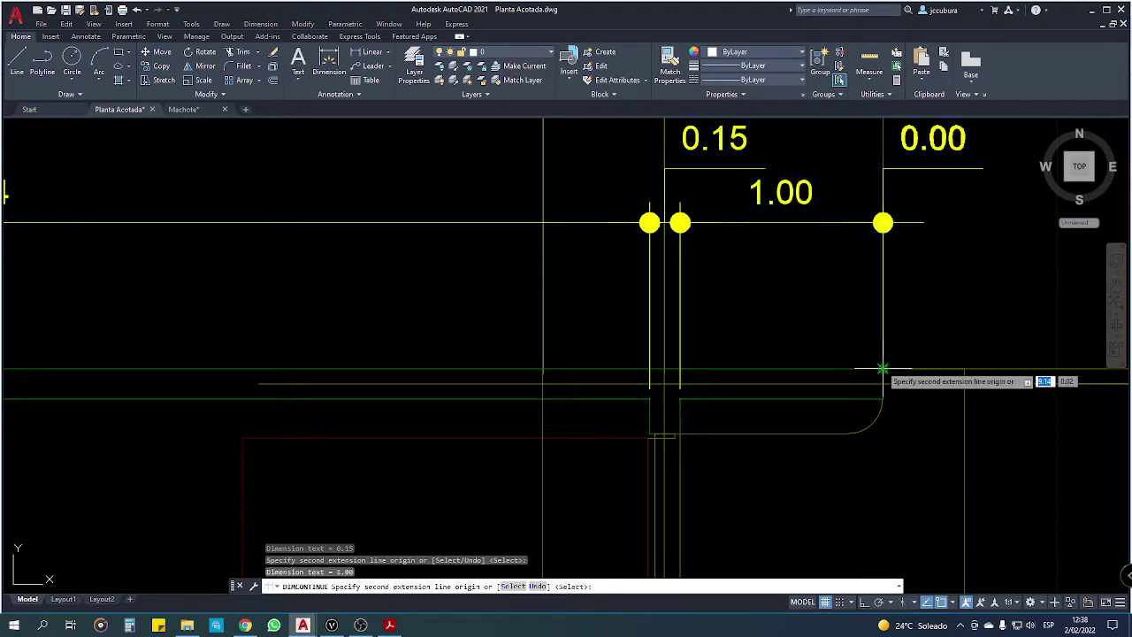
click(964, 369)
key(Escape)
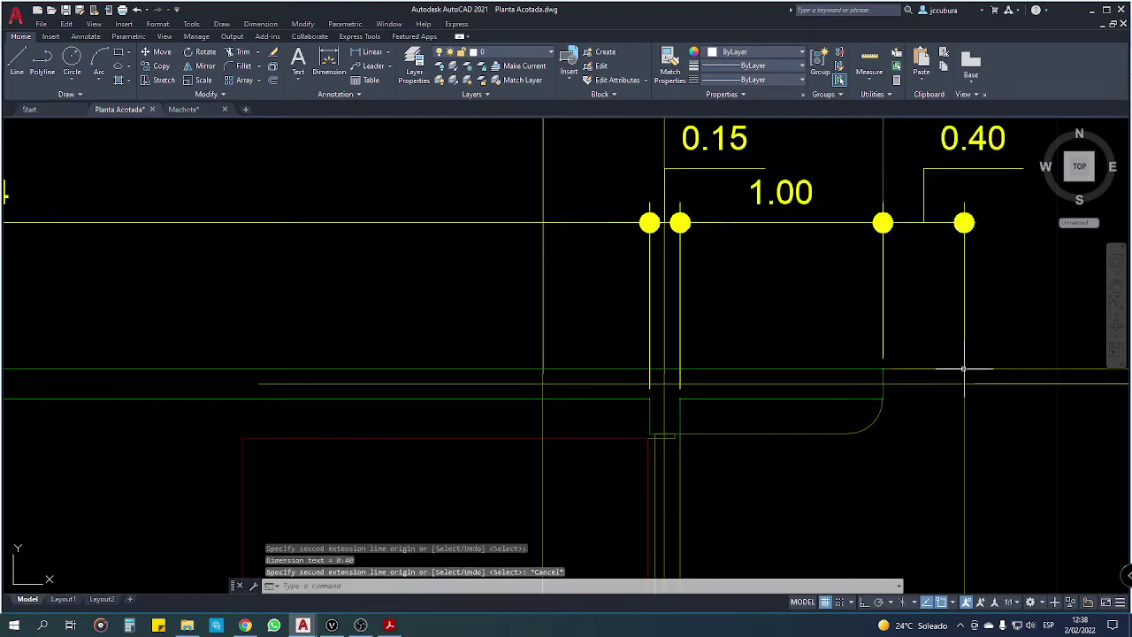
key(Escape)
scroll(906, 351, down, 5)
middle_drag(690, 338, 633, 326)
scroll(618, 318, up, 2)
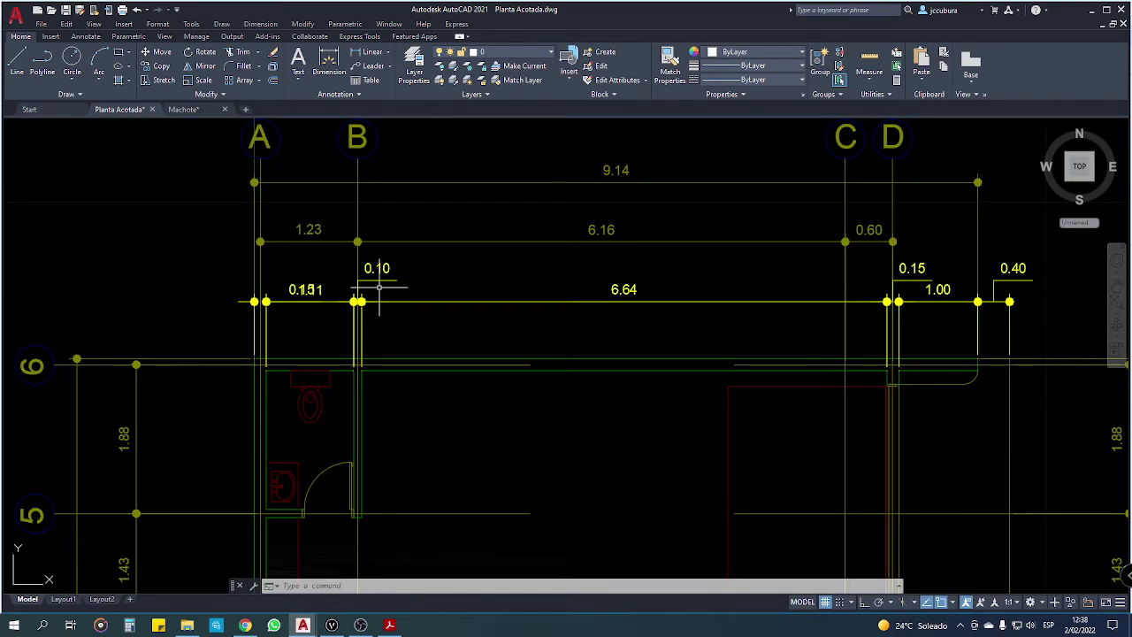
scroll(380, 291, up, 2)
click(324, 284)
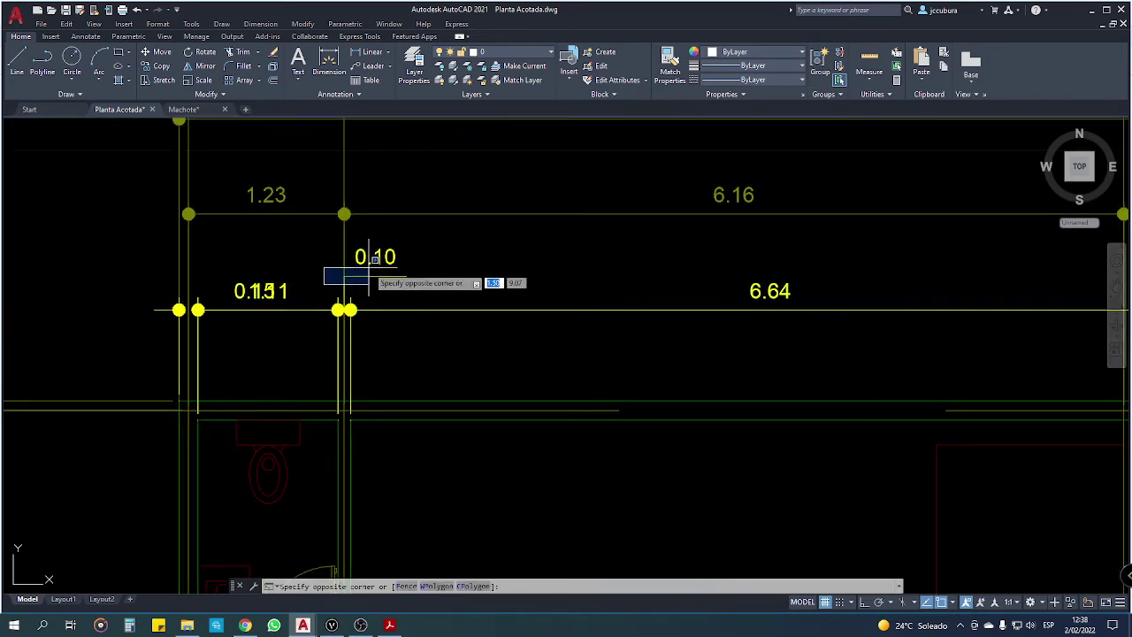
click(448, 252)
scroll(451, 268, down, 2)
scroll(507, 301, down, 1)
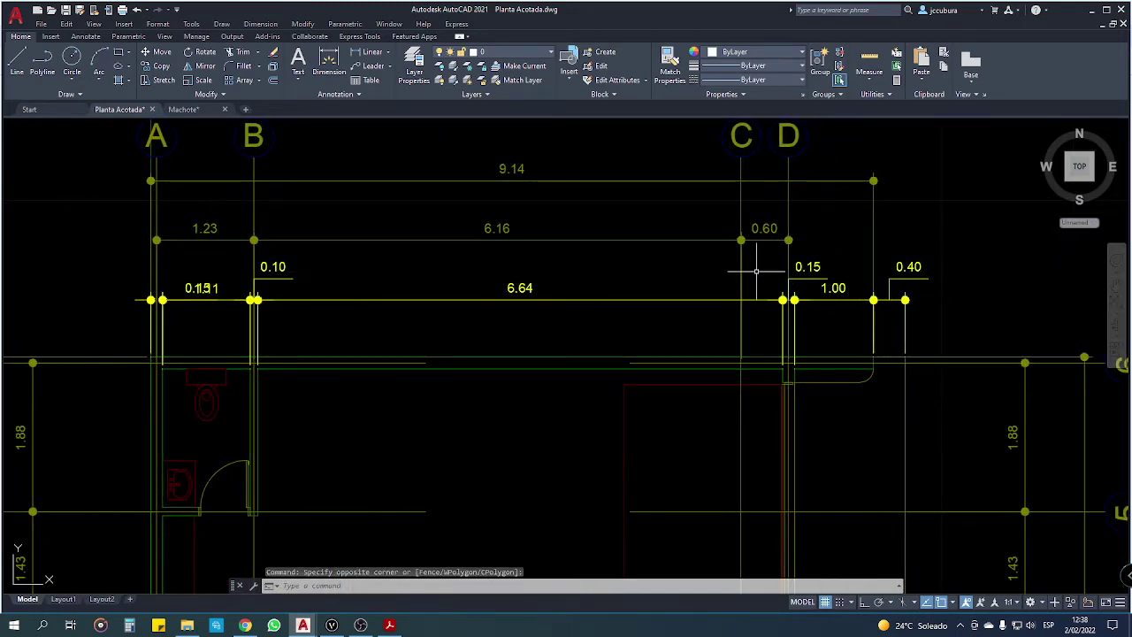
middle_drag(518, 322, 679, 306)
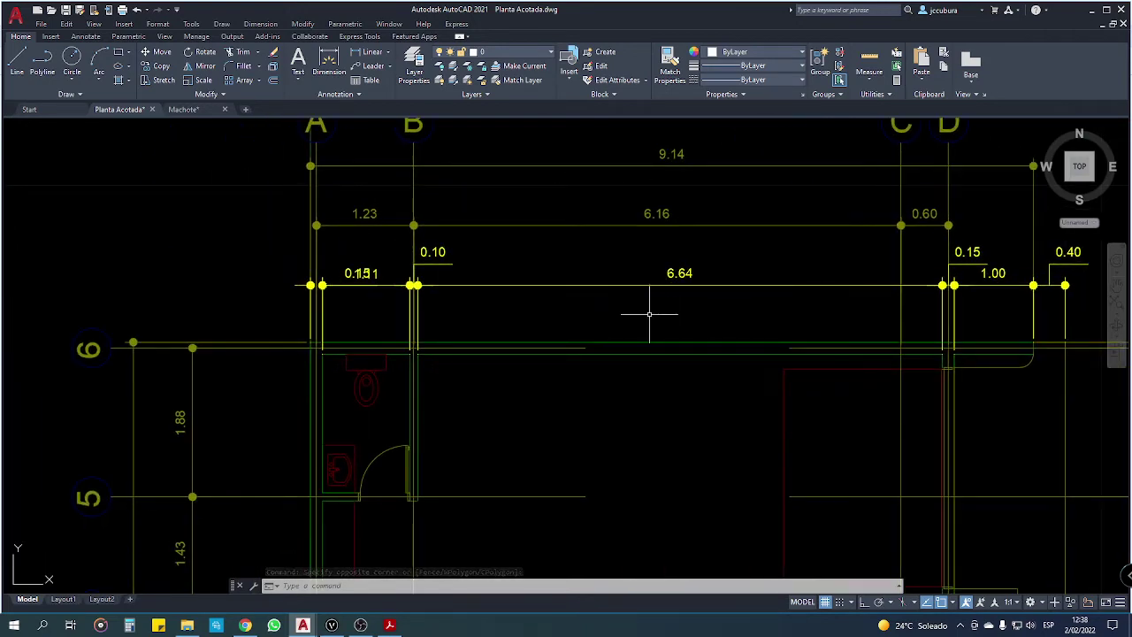
scroll(335, 277, up, 2)
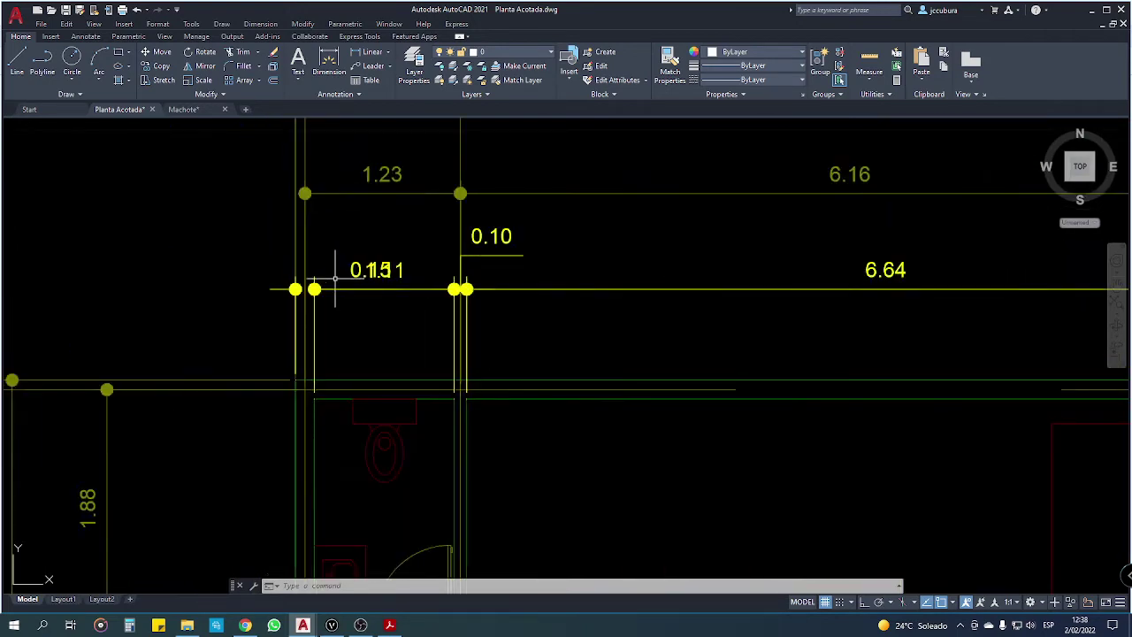
scroll(482, 322, down, 4)
middle_drag(482, 322, 429, 290)
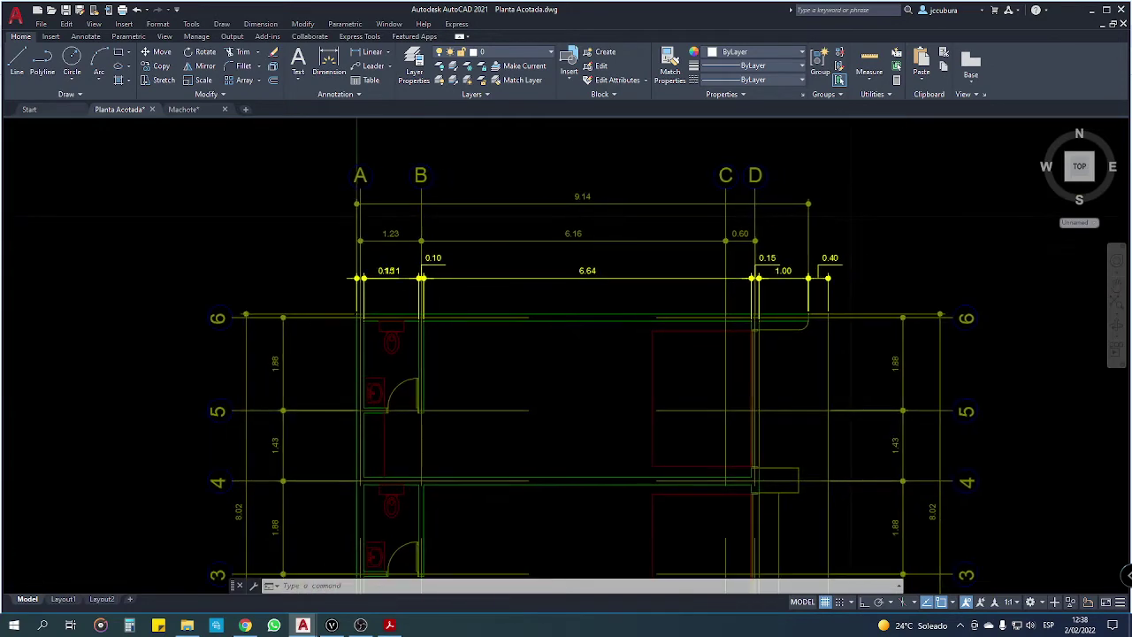
scroll(377, 264, up, 2)
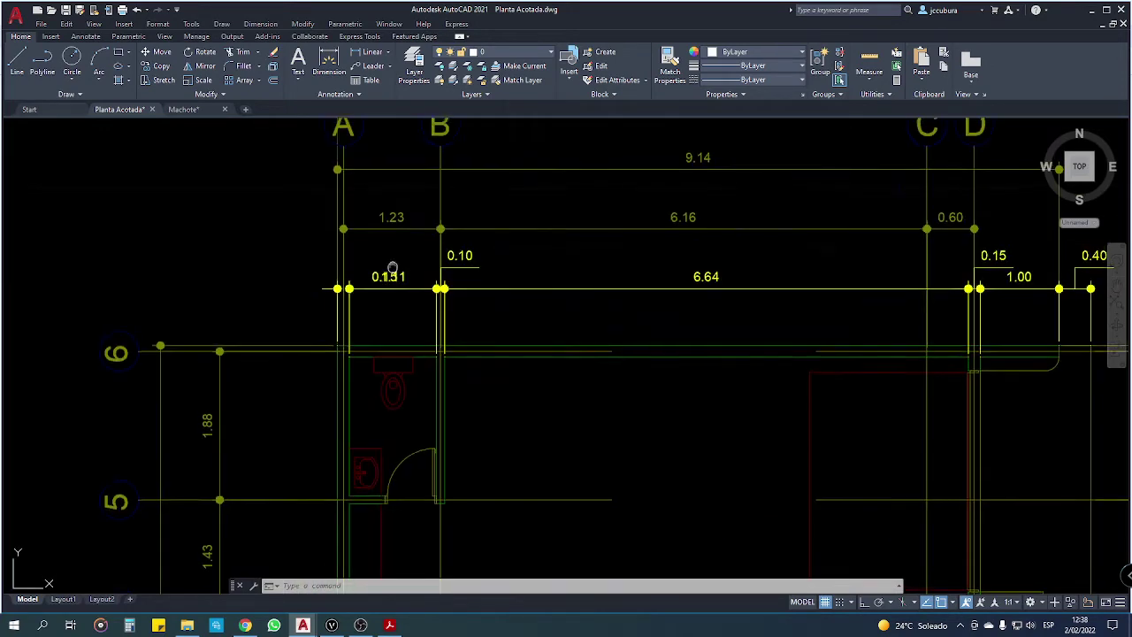
scroll(377, 261, up, 2)
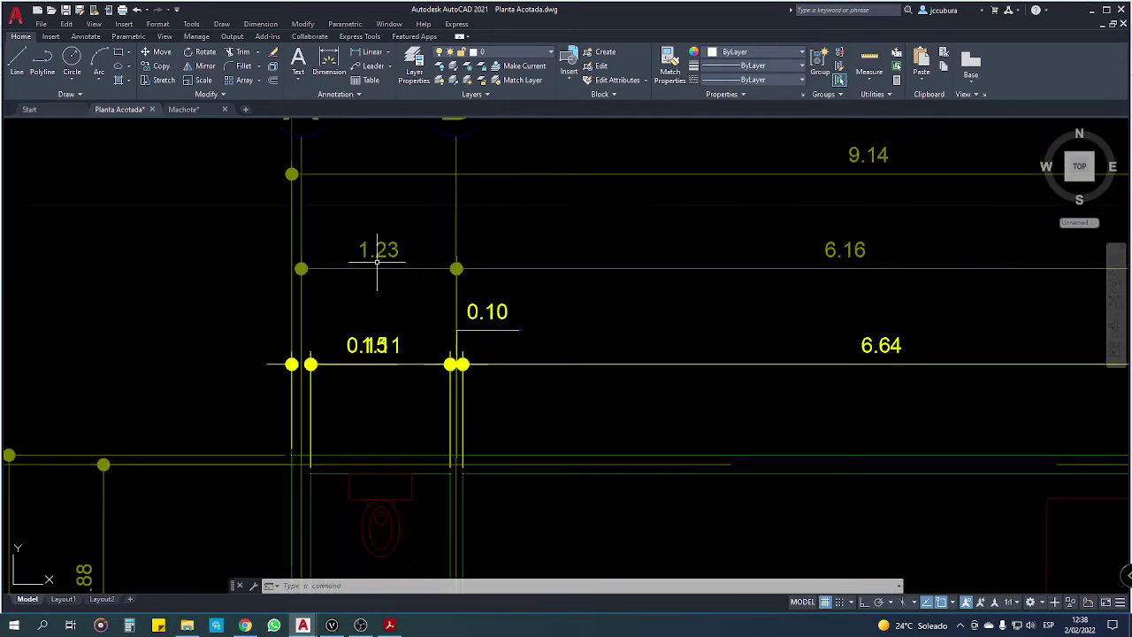
Step: Reduce Cubur 1's dot arrowhead size to 0.075 and set Cubur 1 as current
click(358, 95)
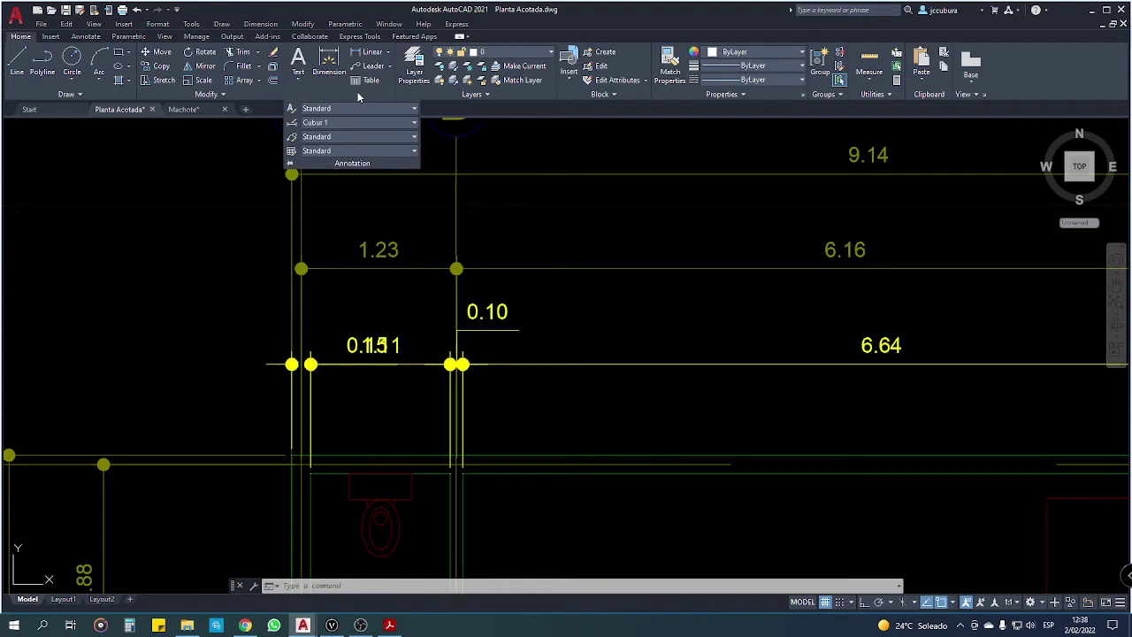
click(414, 124)
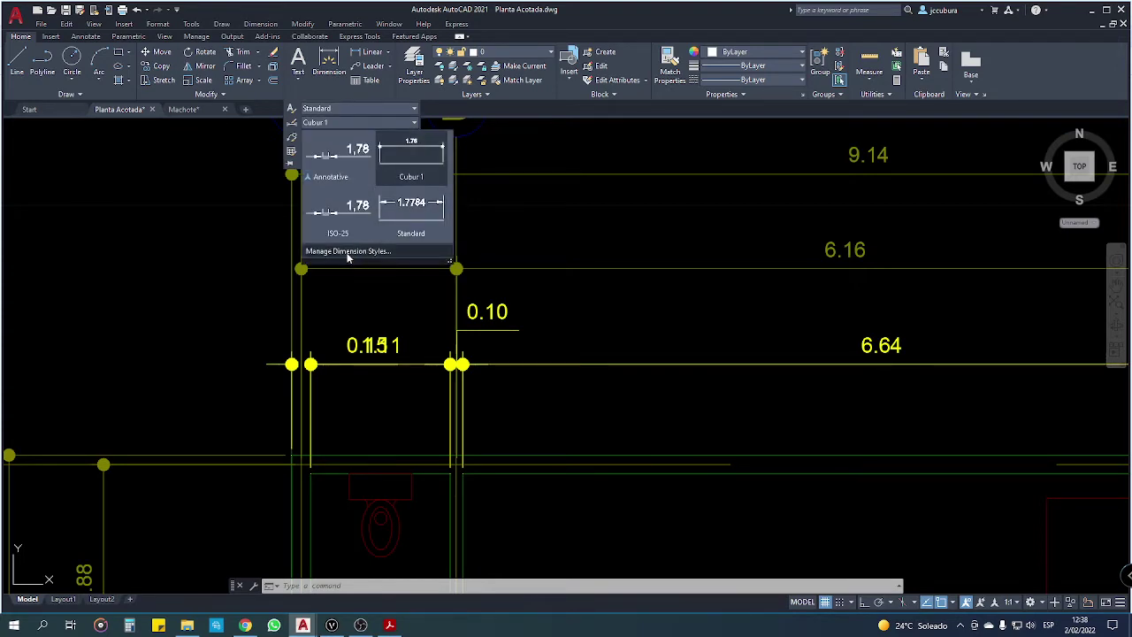
click(349, 252)
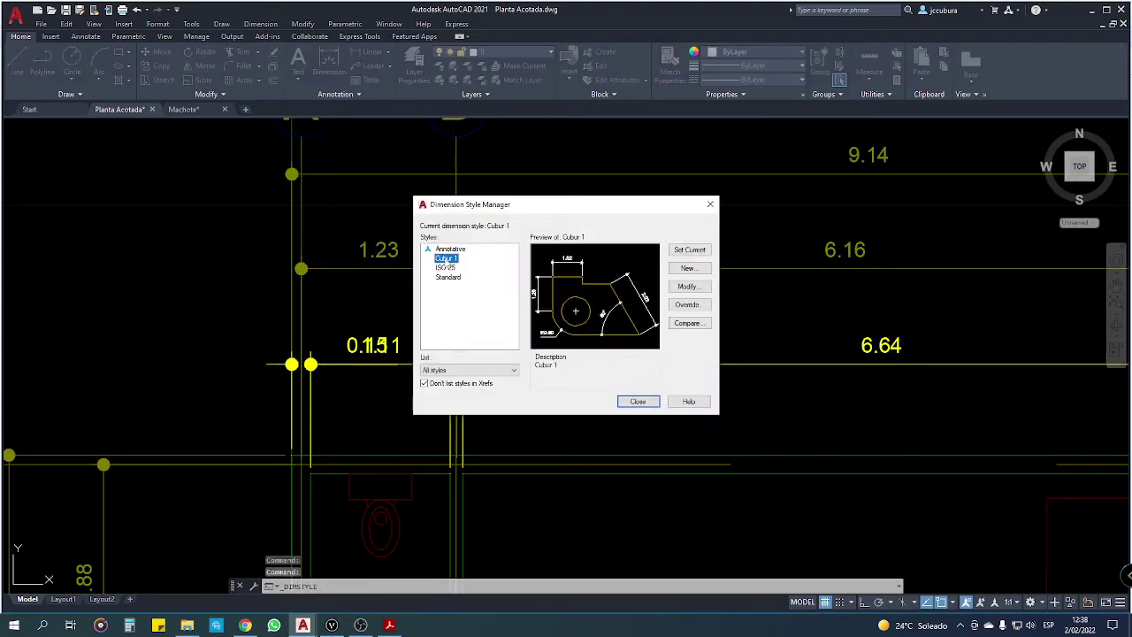
click(702, 290)
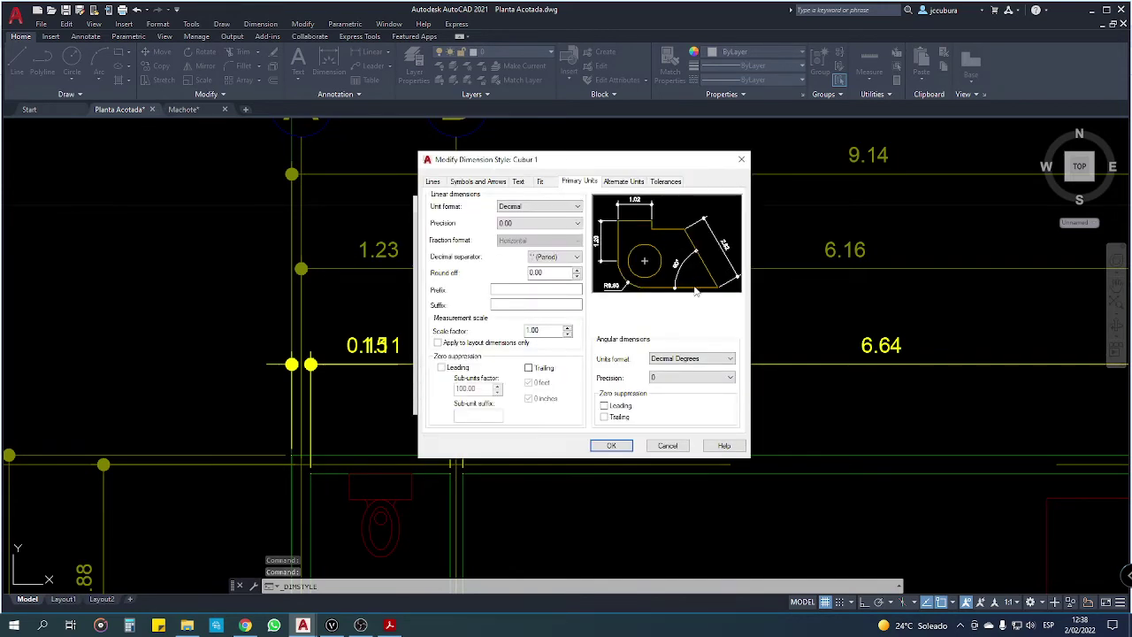
click(462, 183)
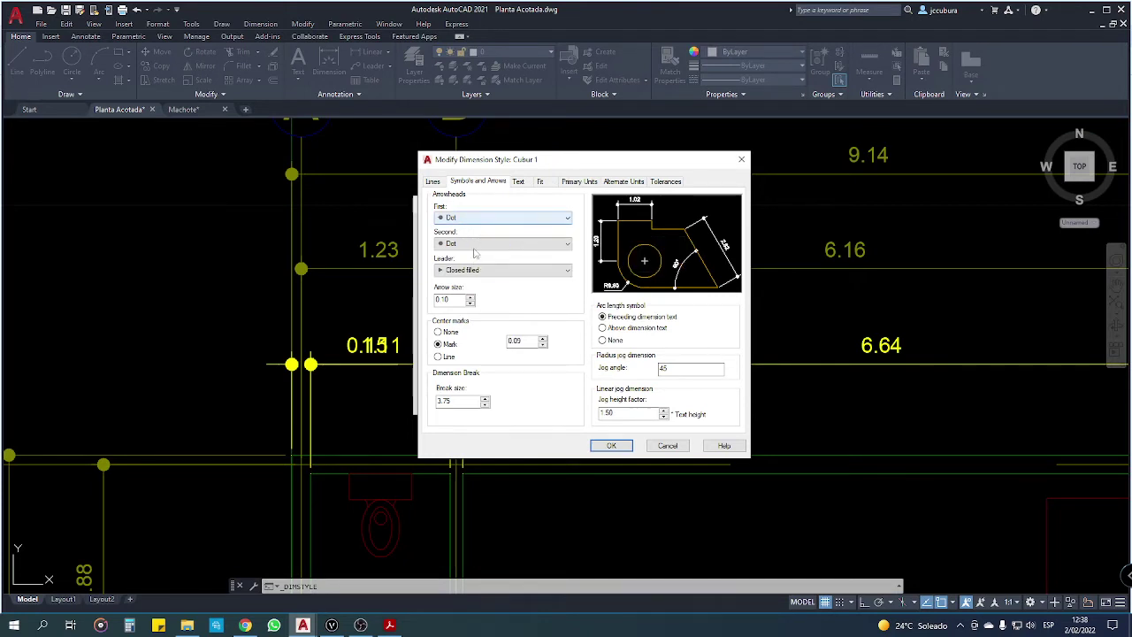
click(460, 299)
key(BackSpace)
text(75)
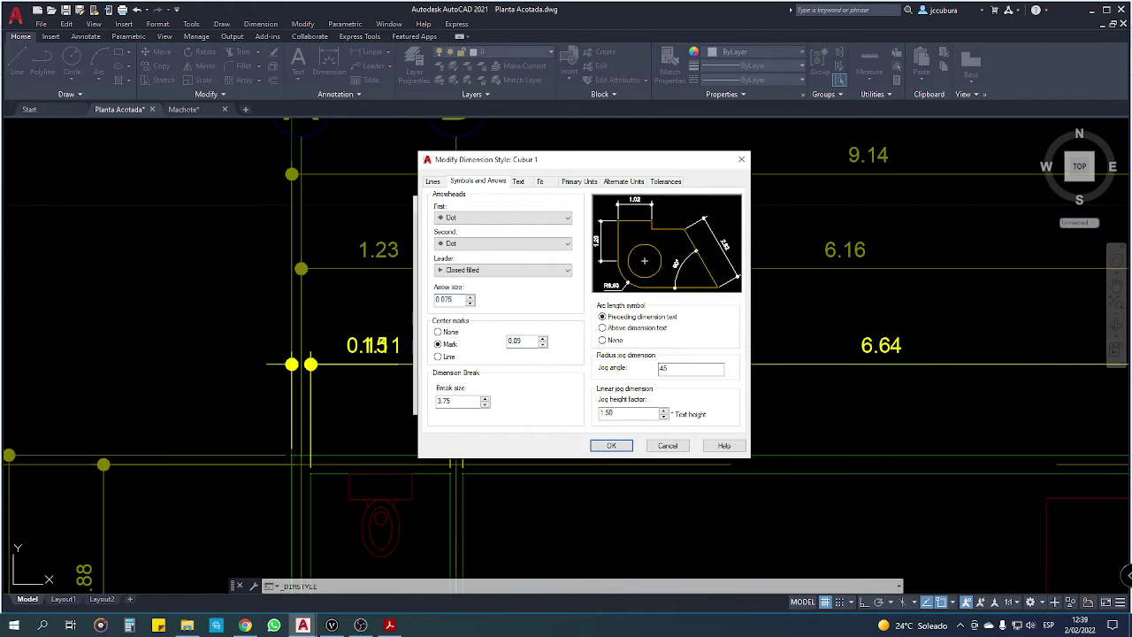
click(602, 445)
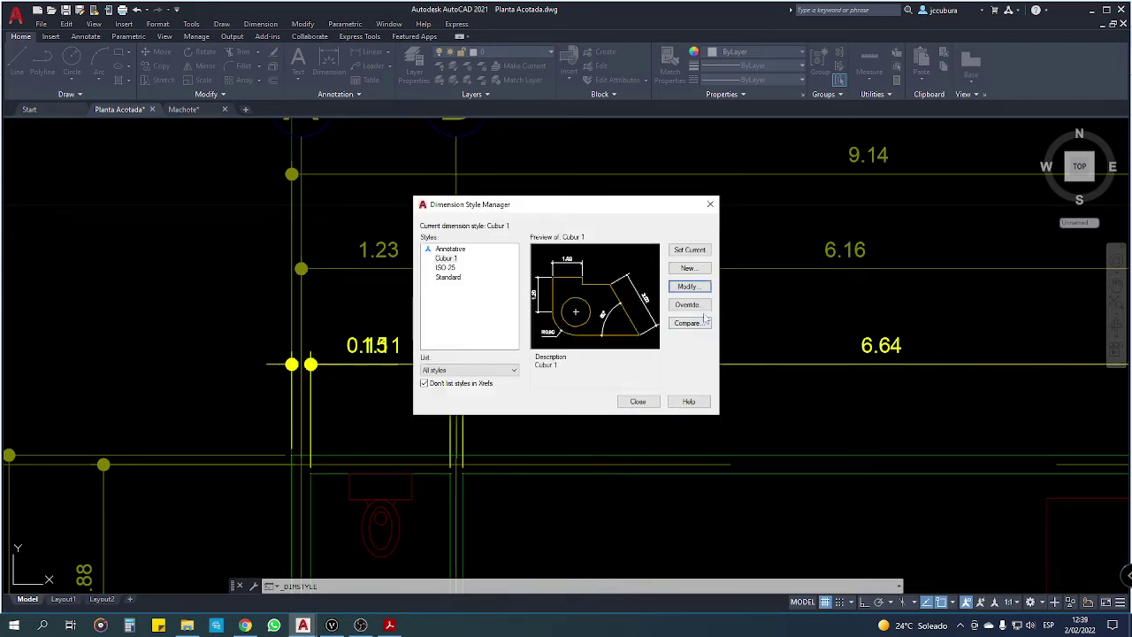
click(697, 251)
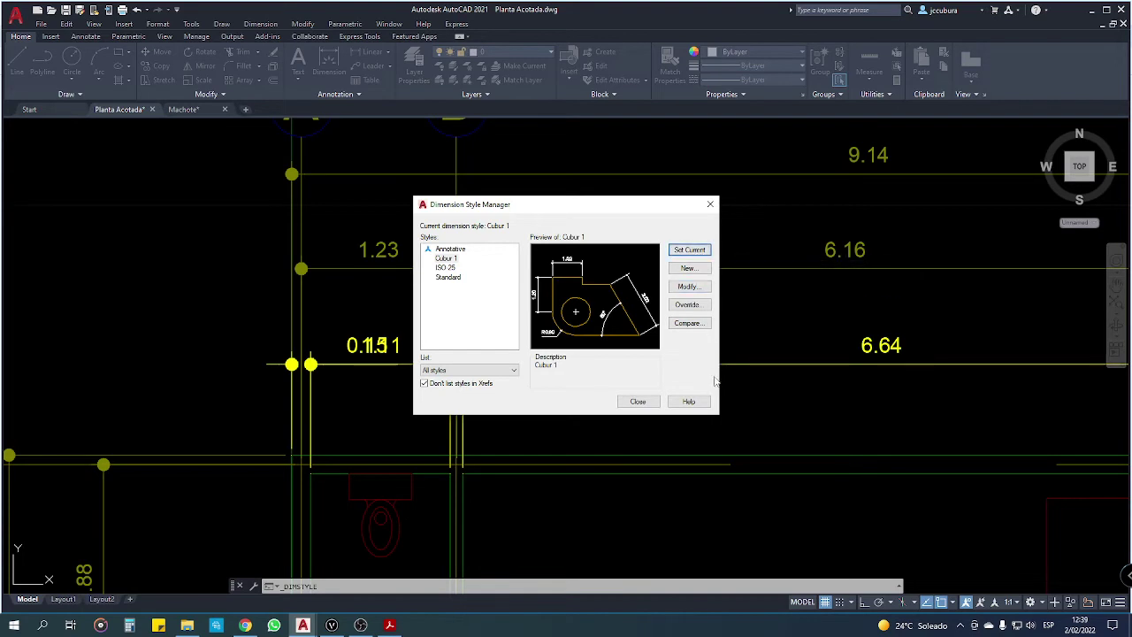
click(638, 402)
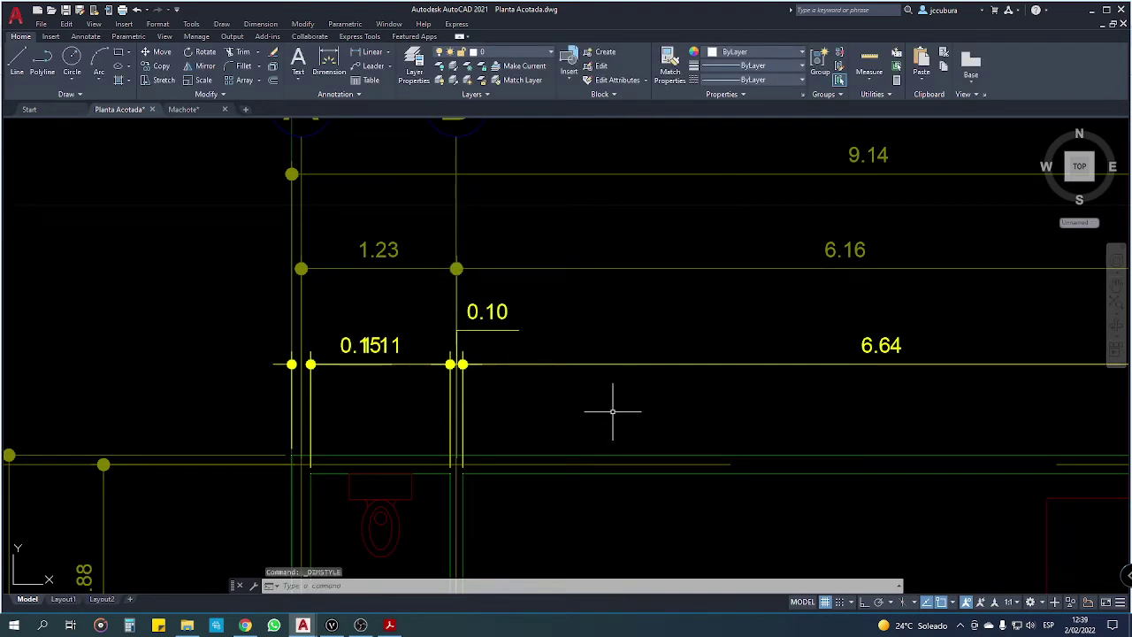
Step: Delete the 0.15 dimension at the left end of the top chain
click(292, 364)
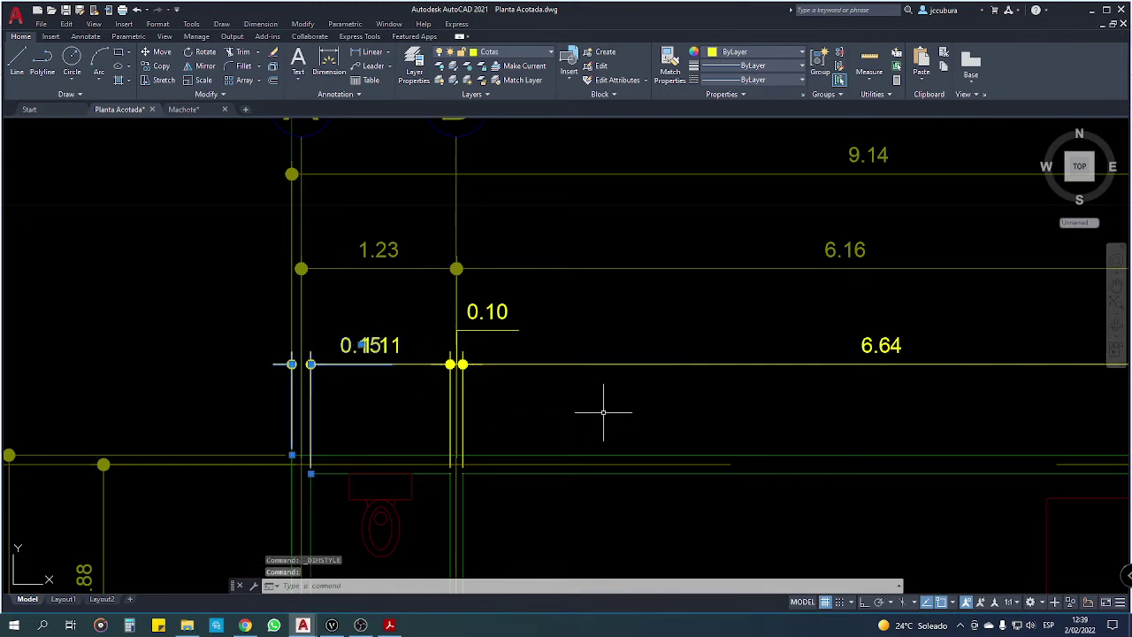
key(Delete)
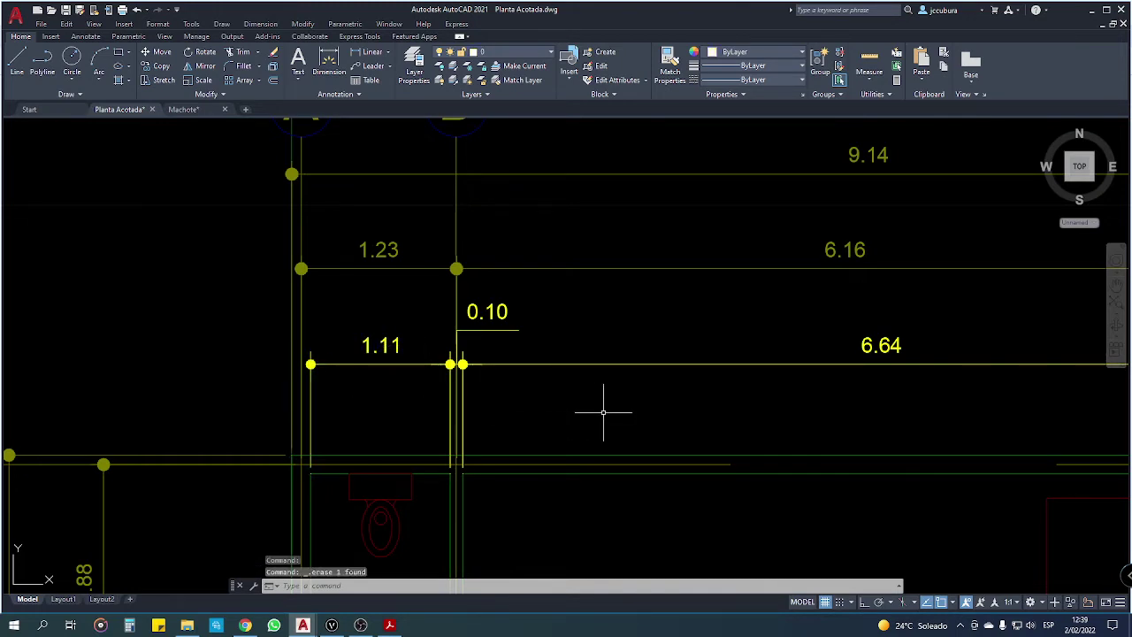
scroll(426, 439, up, 1)
scroll(374, 416, down, 1)
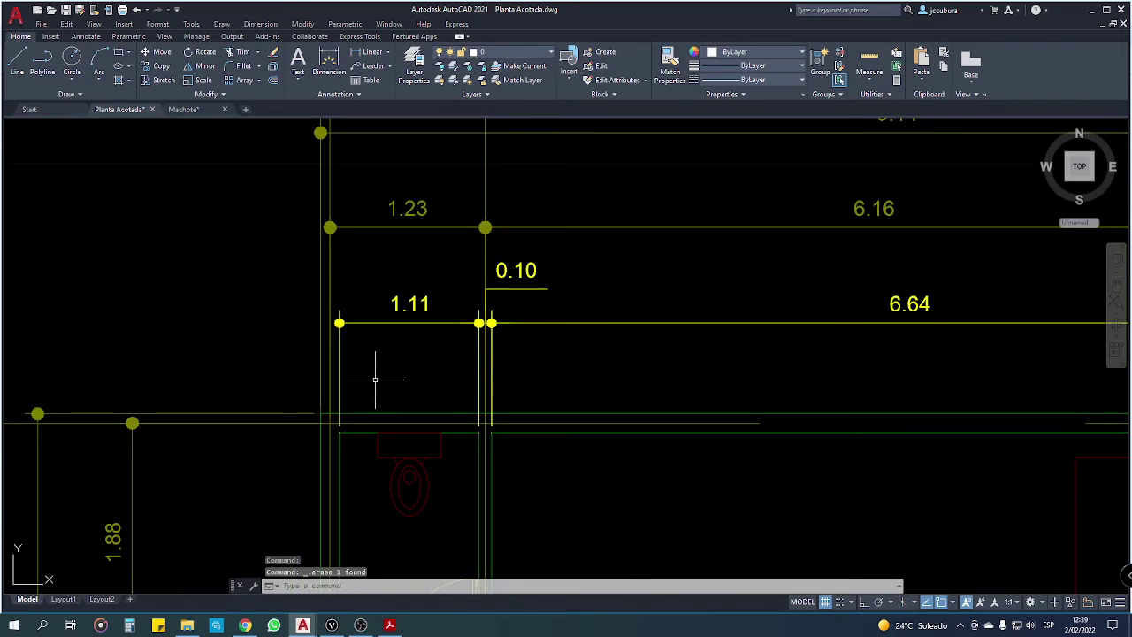
scroll(372, 382, up, 2)
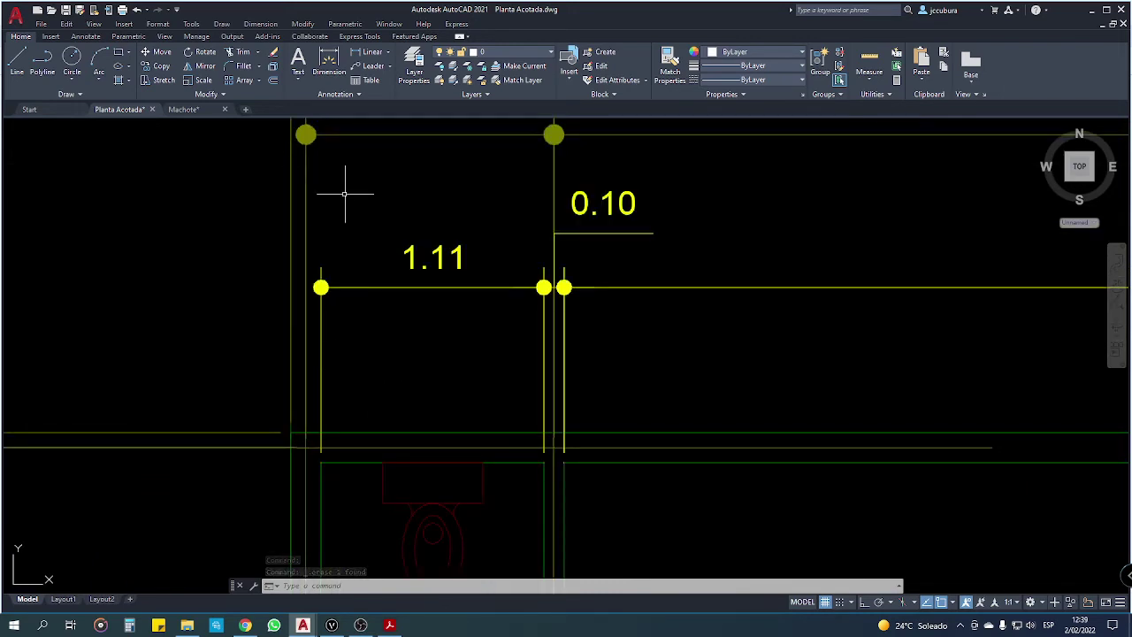
Step: Continue the chain with a new dimension ending on the axis A line
click(260, 24)
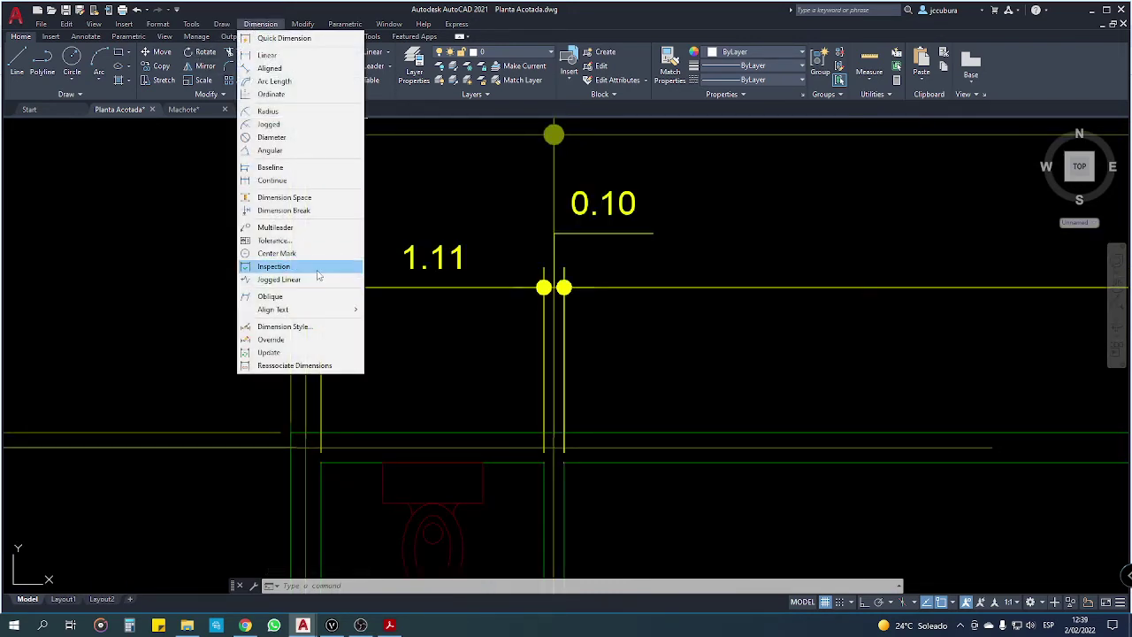
click(273, 180)
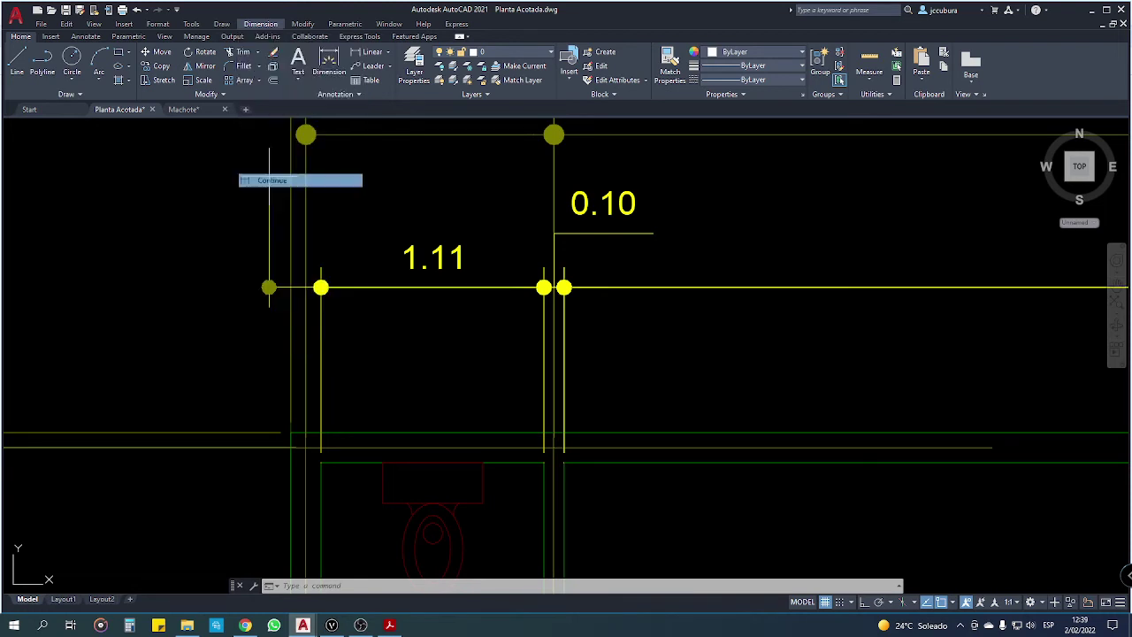
click(291, 433)
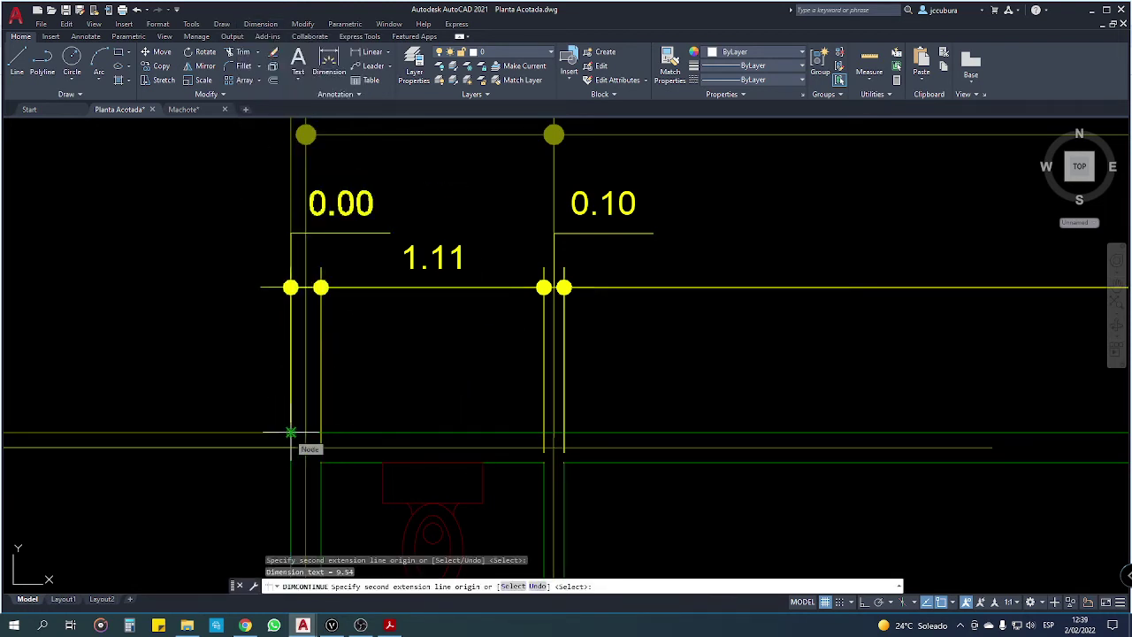
key(Escape)
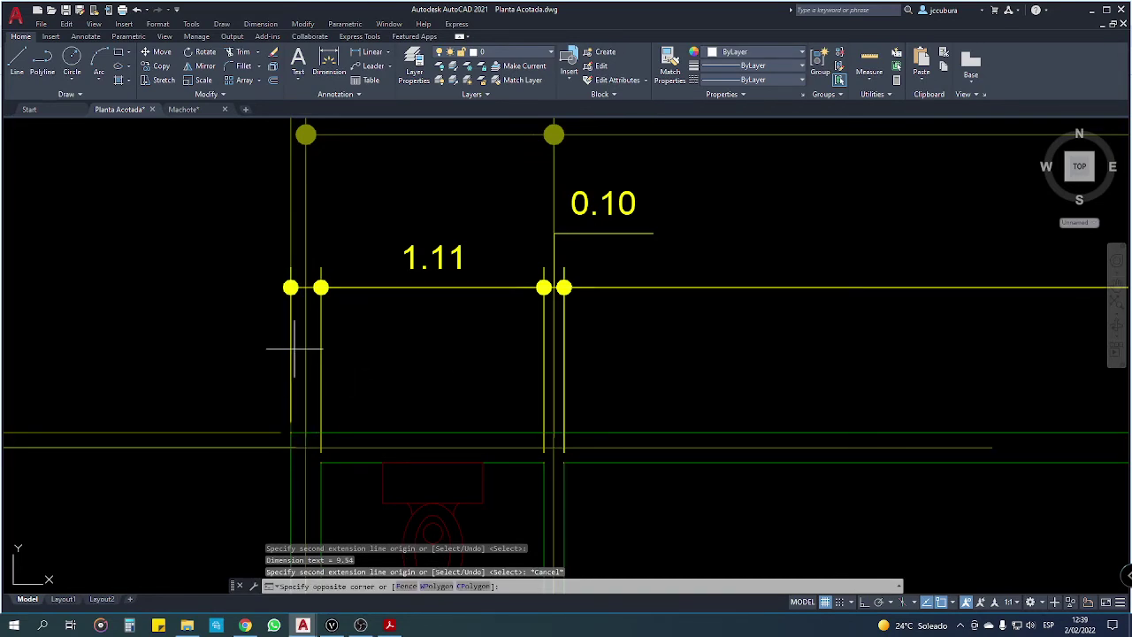
click(285, 353)
scroll(287, 349, down, 5)
Step: Select the long top-row dimension and attempt an extension-line stretch, then cancel it
key(Escape)
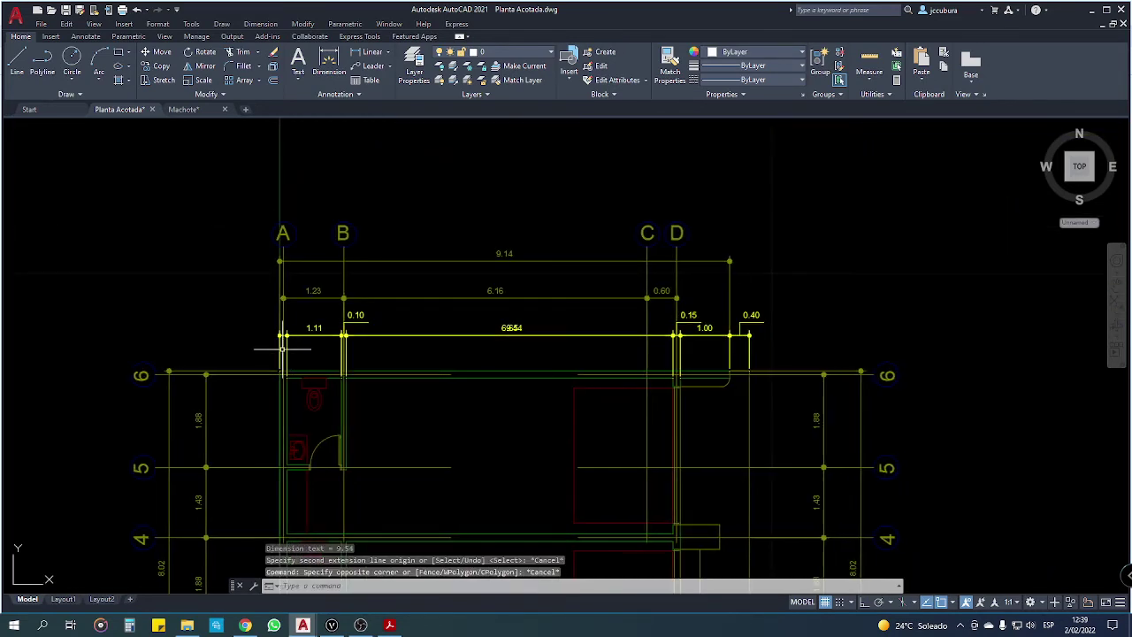
scroll(380, 339, up, 2)
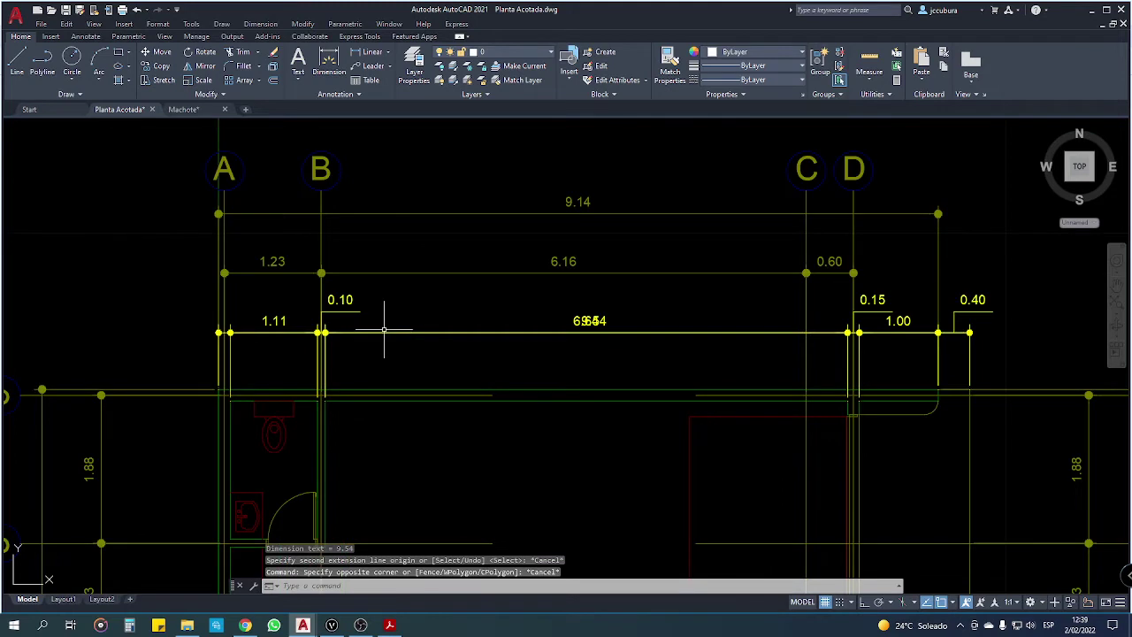
click(381, 333)
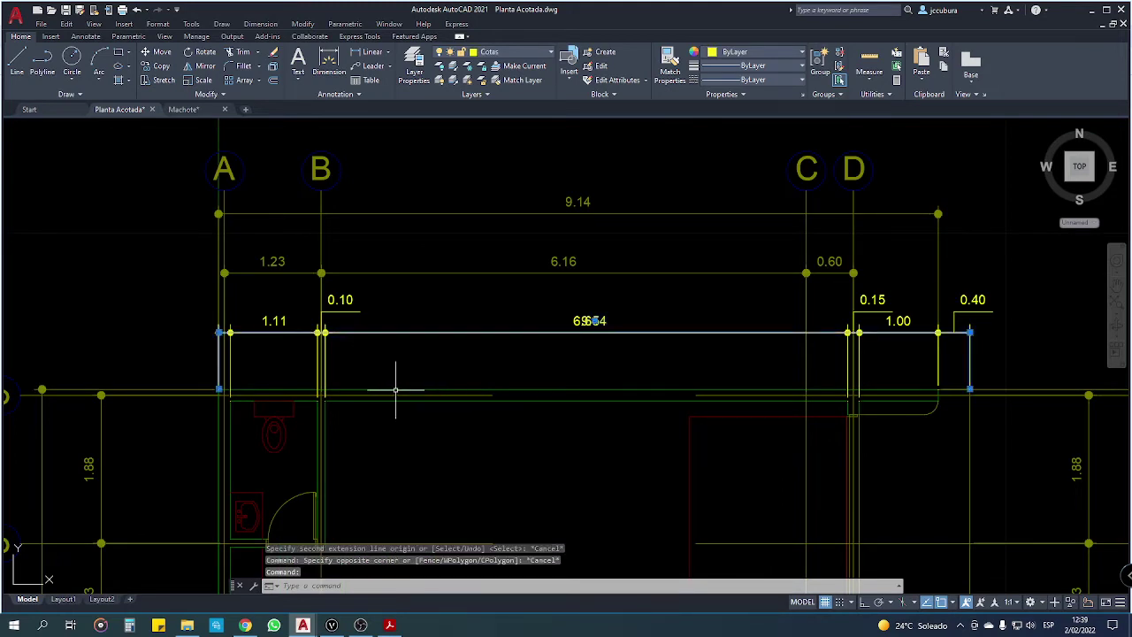
key(Escape)
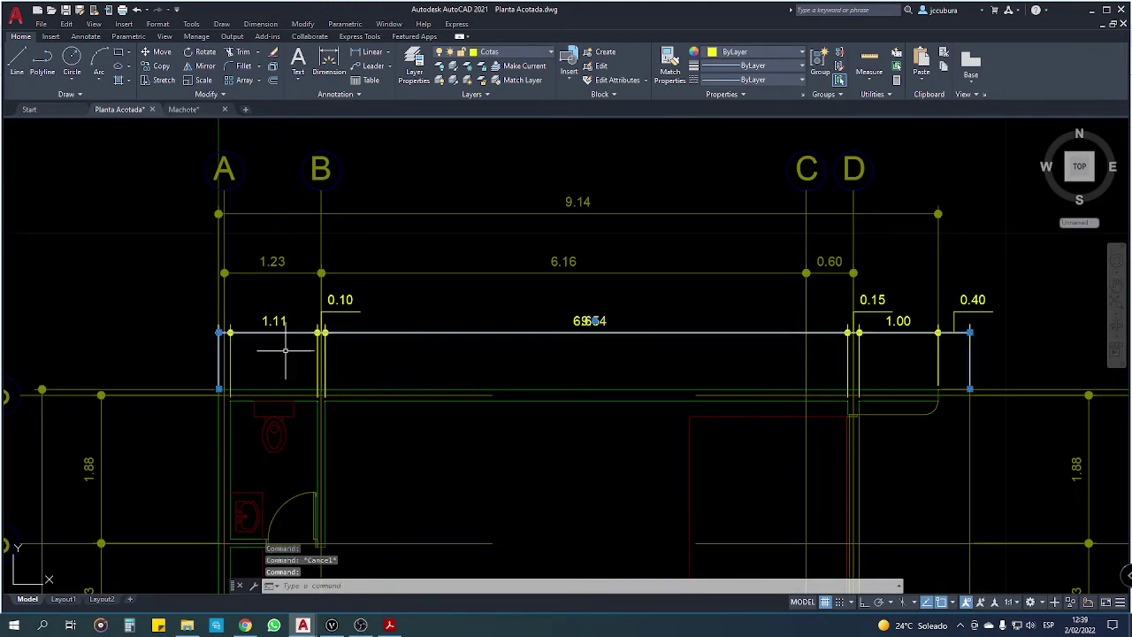
scroll(223, 358, up, 3)
scroll(231, 385, up, 2)
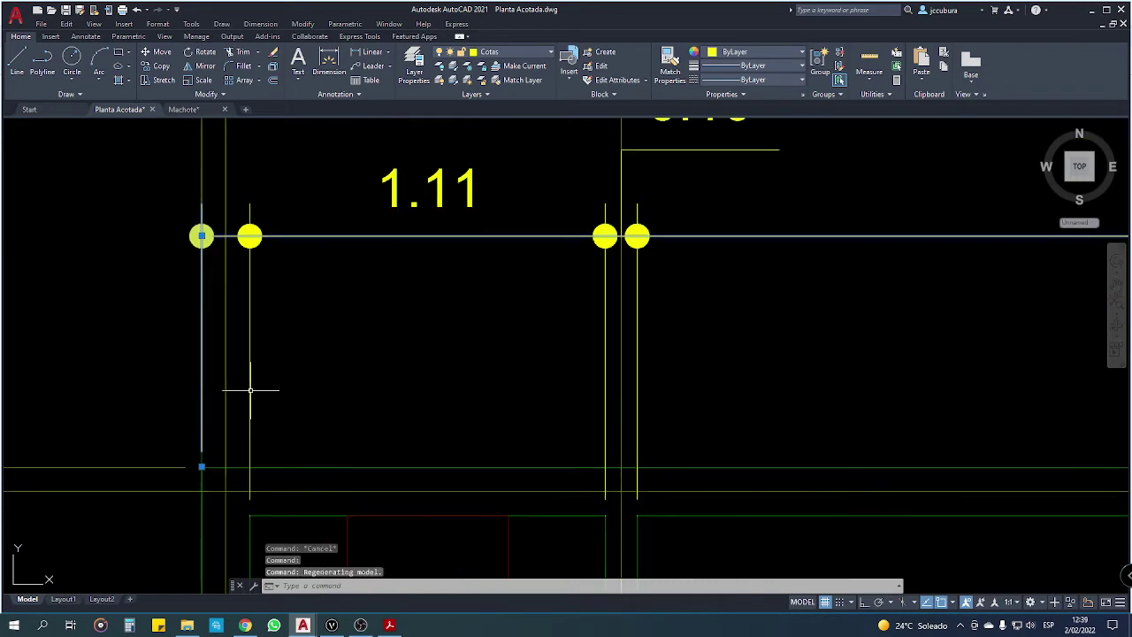
click(202, 466)
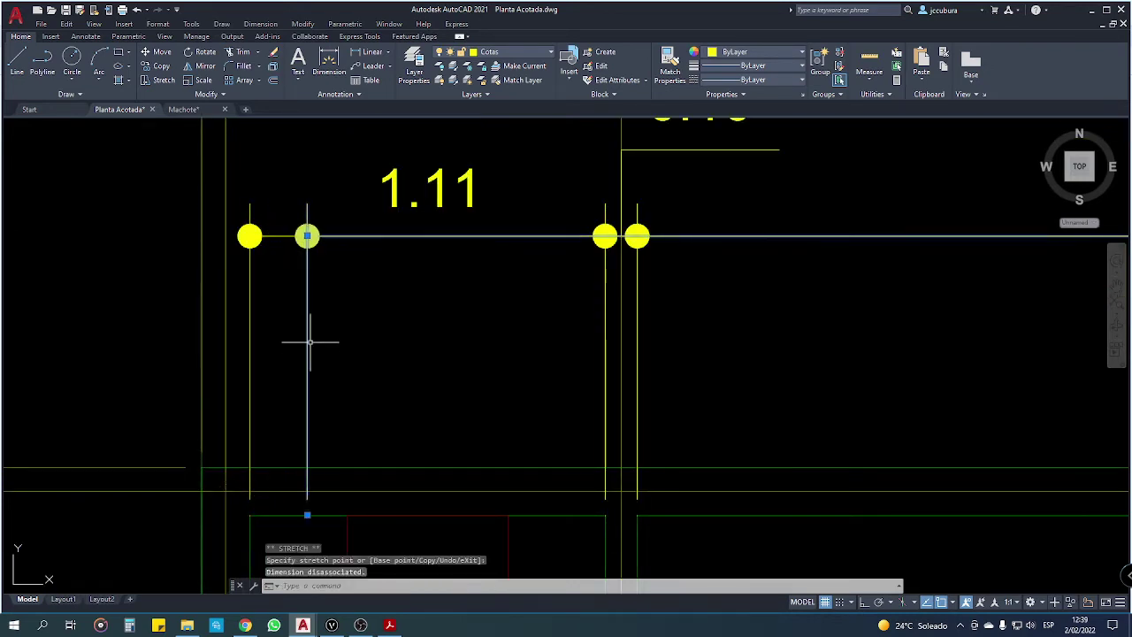
key(Escape)
Step: Grip-stretch two dimensions' extension lines onto the wall lines, restoring 0.15 at axis A
click(249, 305)
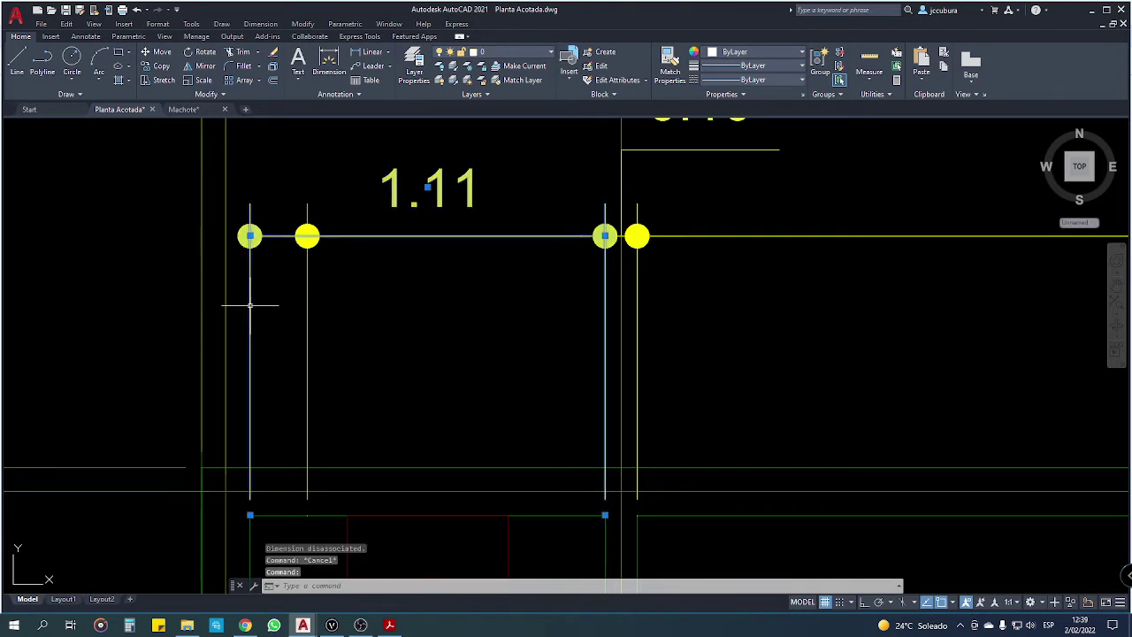
click(605, 514)
click(202, 466)
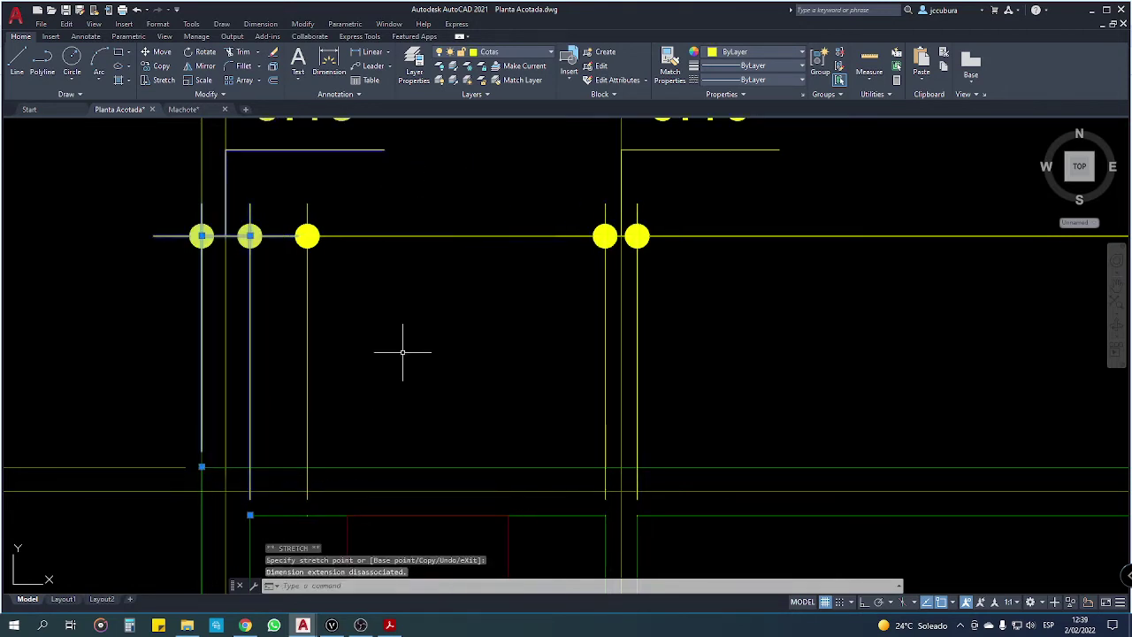
key(Escape)
click(308, 336)
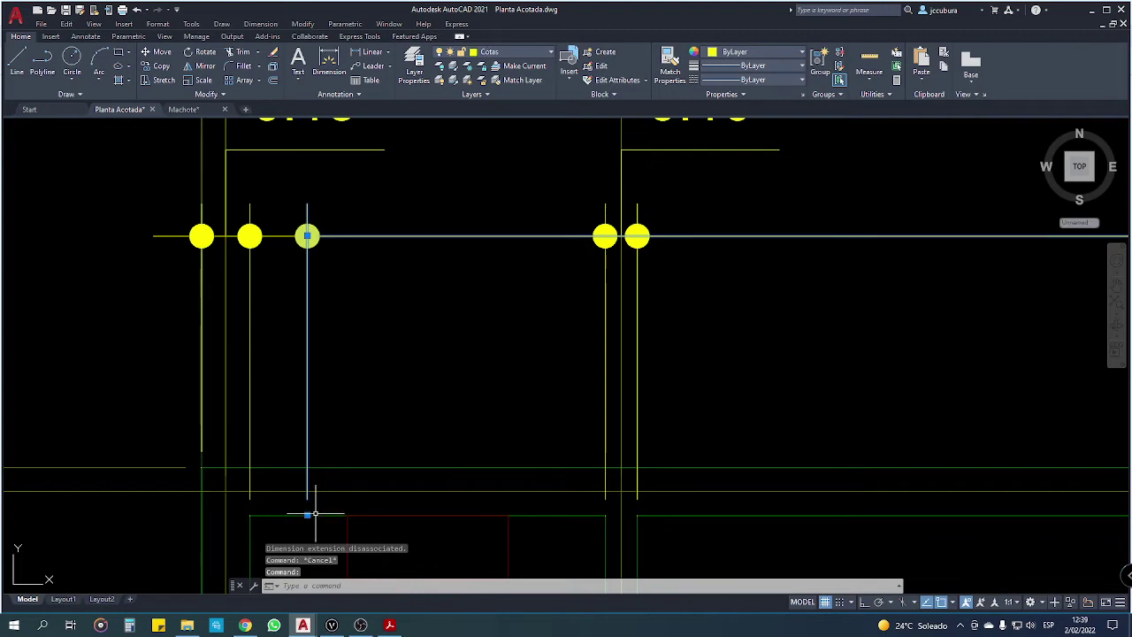
click(307, 514)
click(249, 467)
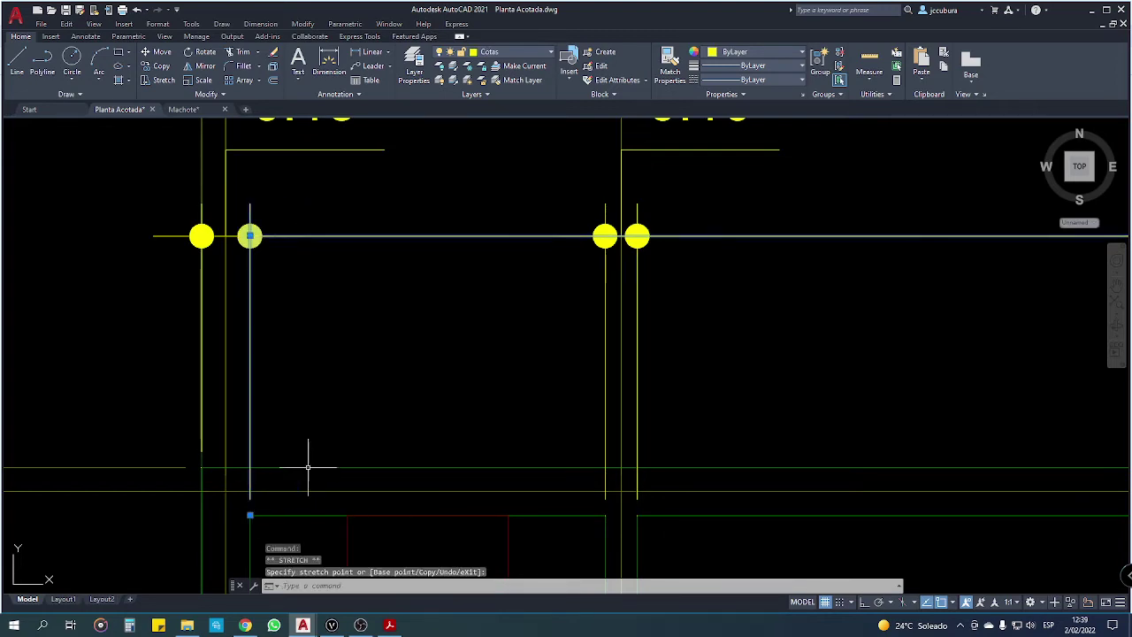
key(Escape)
scroll(420, 349, down, 3)
scroll(477, 345, down, 1)
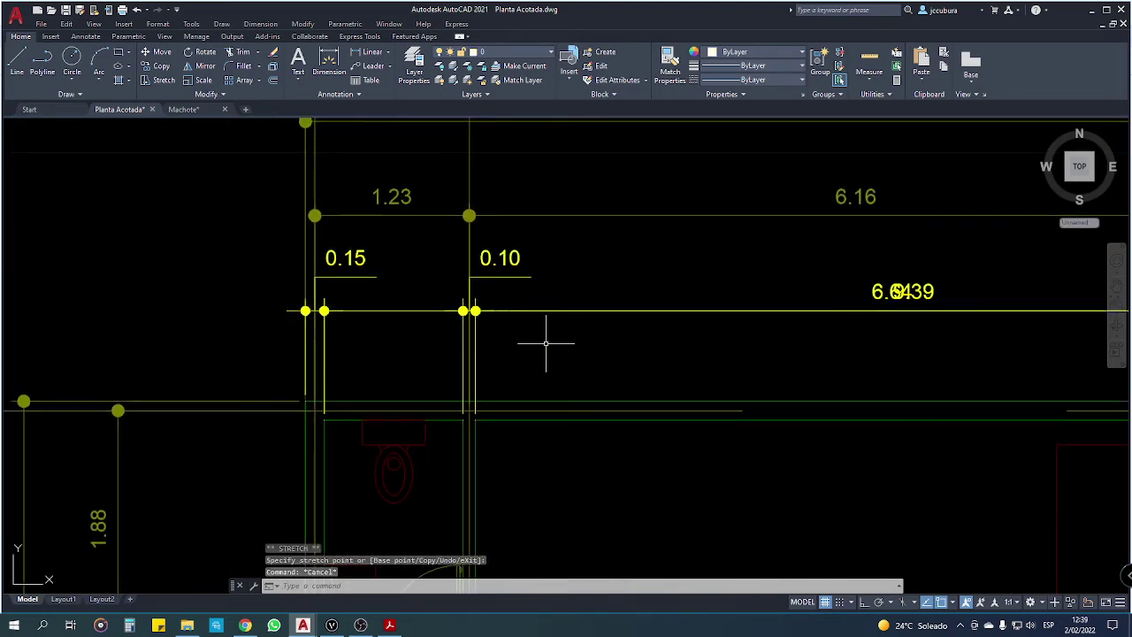
Step: Draw a selection window near the 1.23 dimension, then cancel the accidental selection
scroll(545, 343, down, 2)
scroll(460, 331, up, 3)
scroll(439, 273, up, 2)
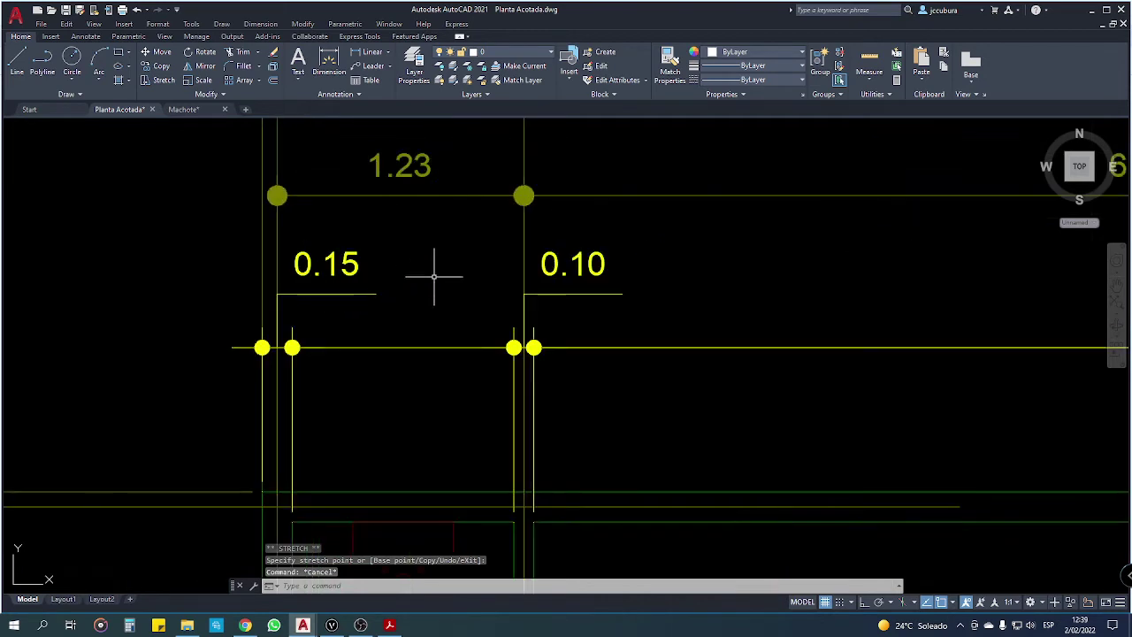
click(495, 174)
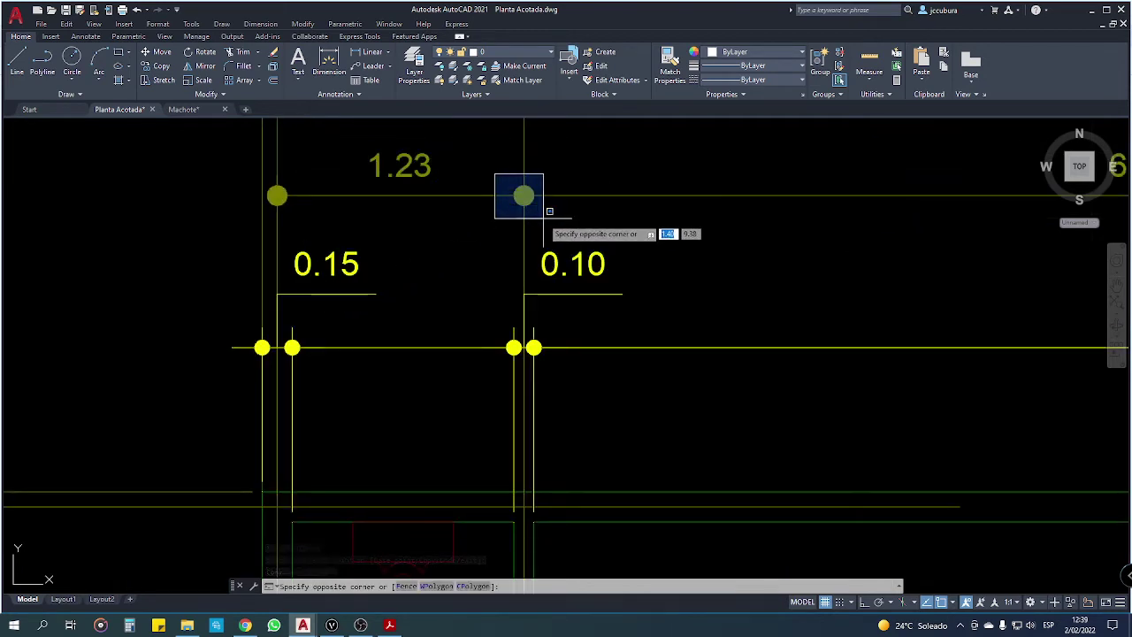
click(513, 239)
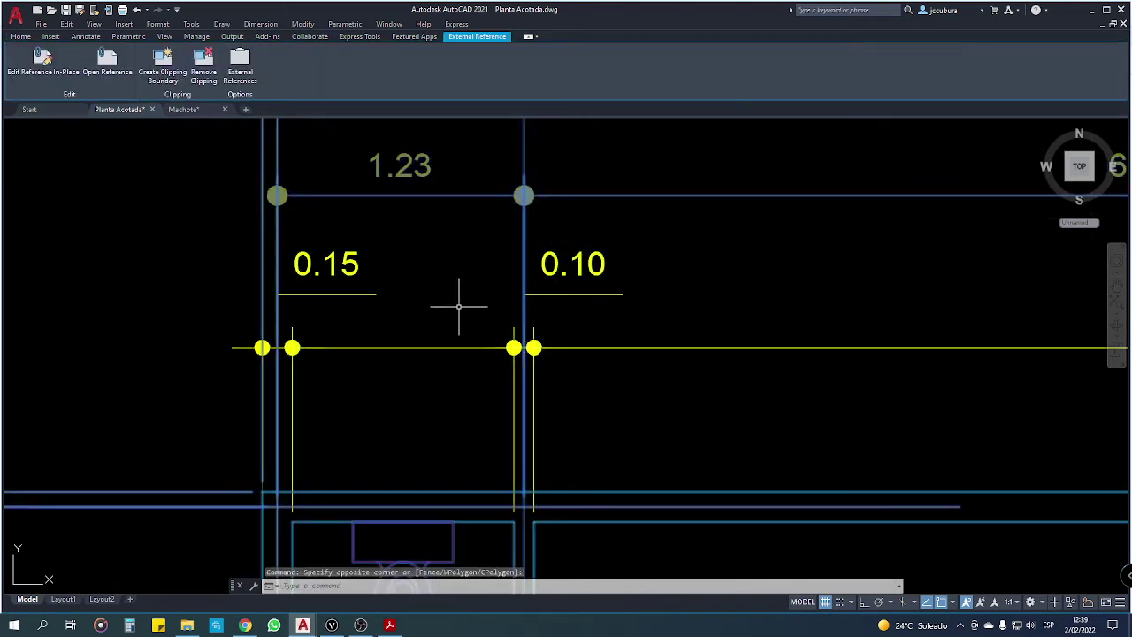
key(Escape)
key(Escape)
Step: Erase the overlapping dimension in the top chain, leaving one 6.64 label between axes B and C
scroll(459, 307, down, 4)
middle_drag(754, 308, 707, 292)
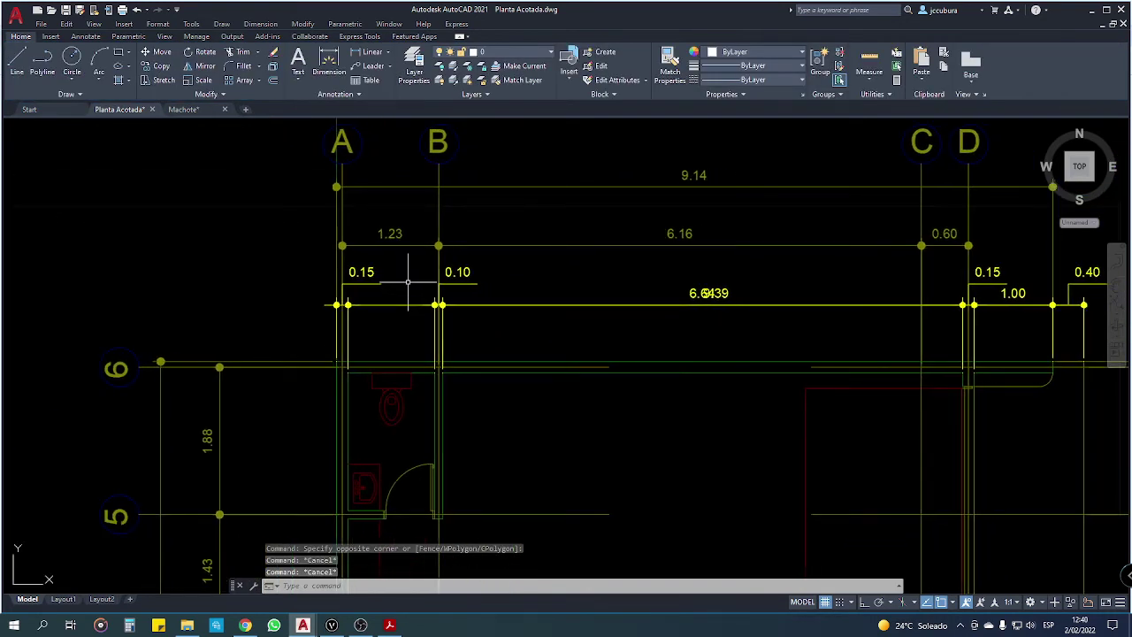
middle_drag(657, 324, 524, 311)
click(609, 293)
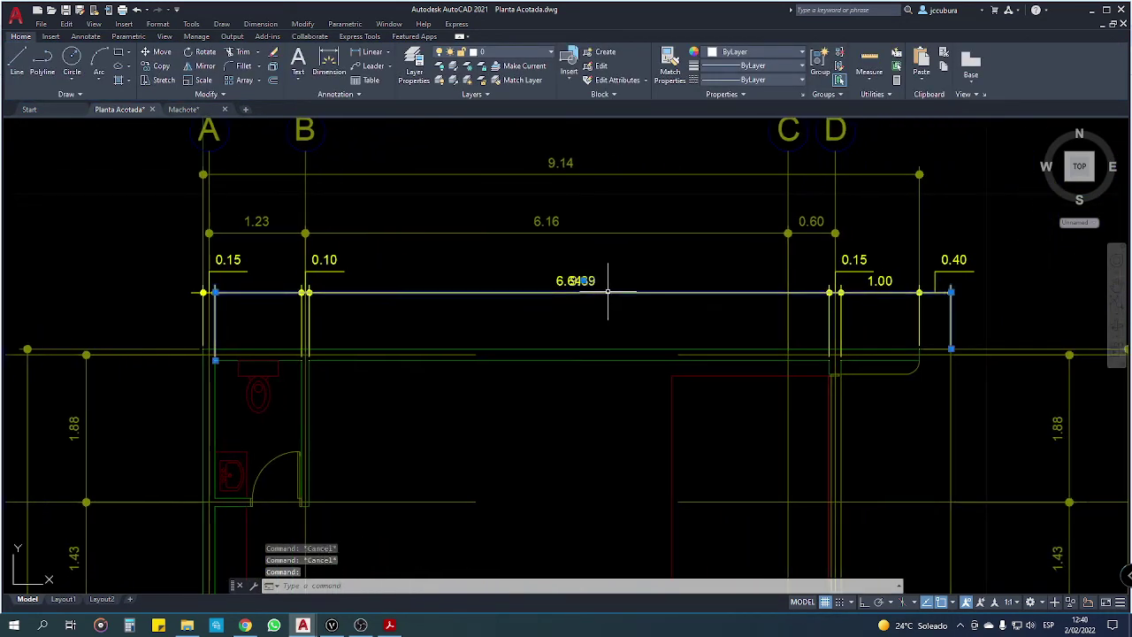
key(Delete)
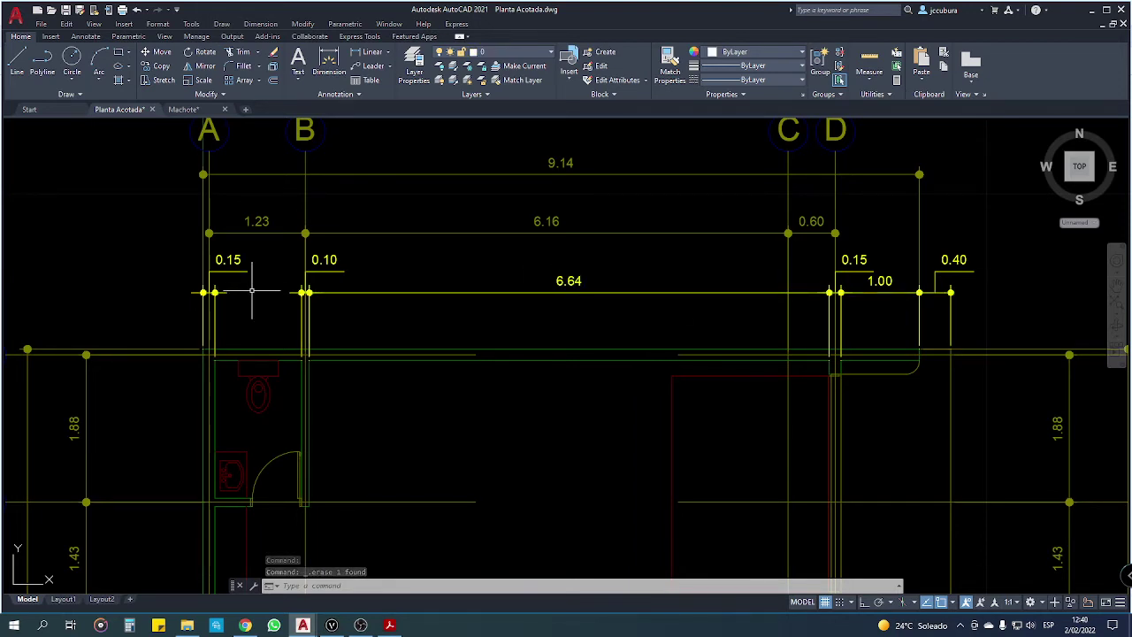
scroll(252, 286, up, 2)
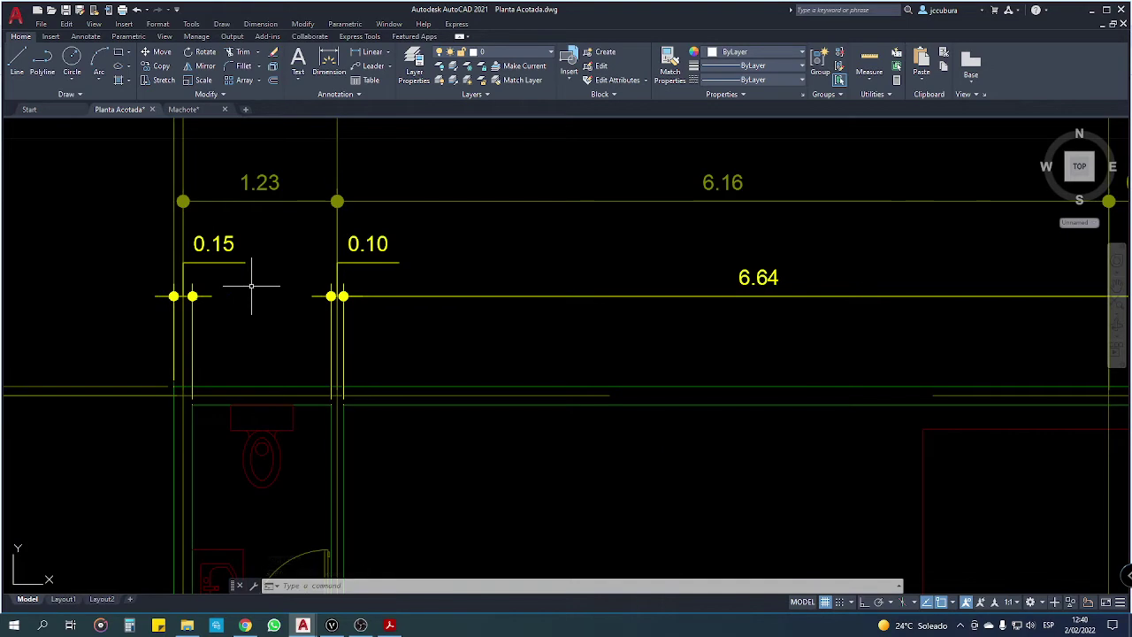
Step: Add a 1.11 linear dimension between the wall faces, in line with the chain
click(367, 51)
scroll(224, 388, up, 2)
click(172, 414)
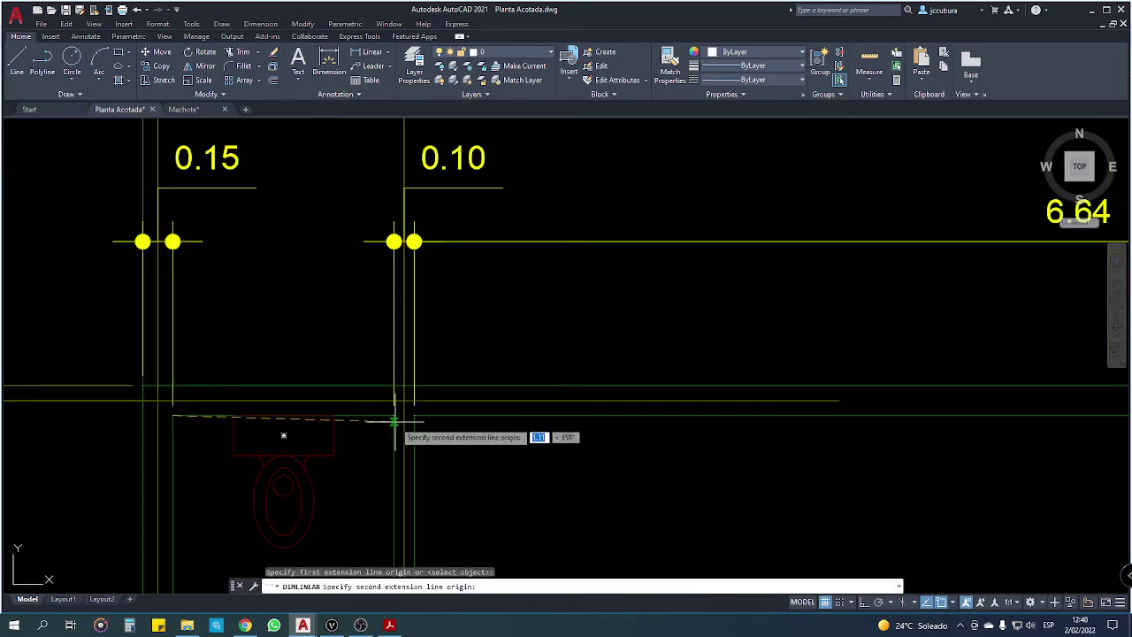
click(394, 414)
click(396, 240)
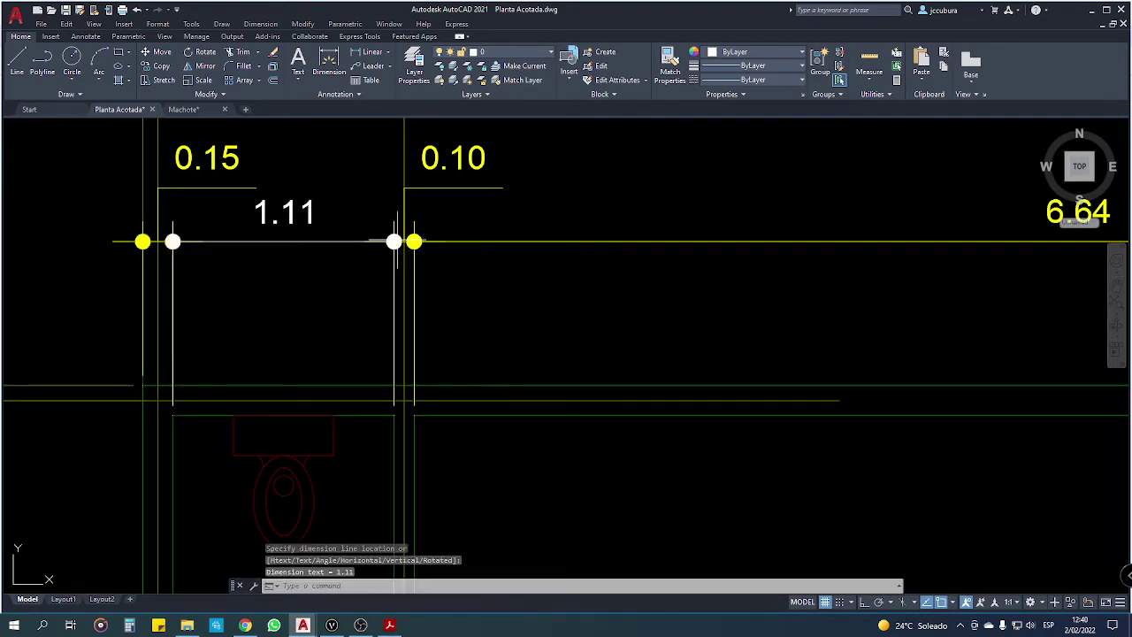
key(Escape)
Step: Put the 1.11 dimension on the Cotas layer and bring the reference plan PDF forward
click(341, 233)
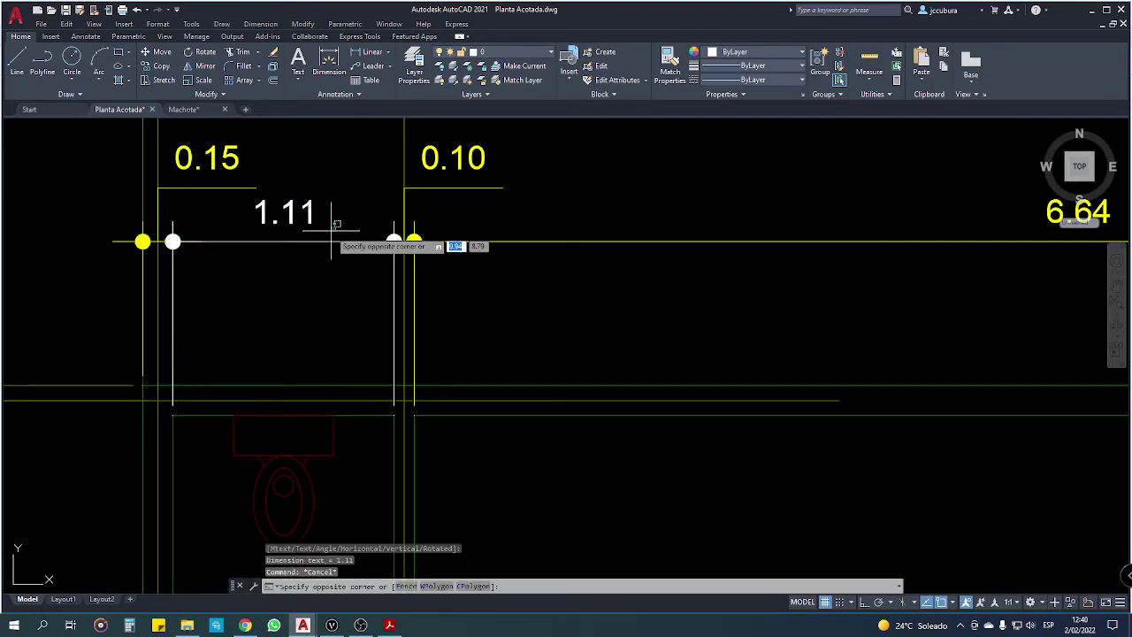
click(665, 135)
click(513, 51)
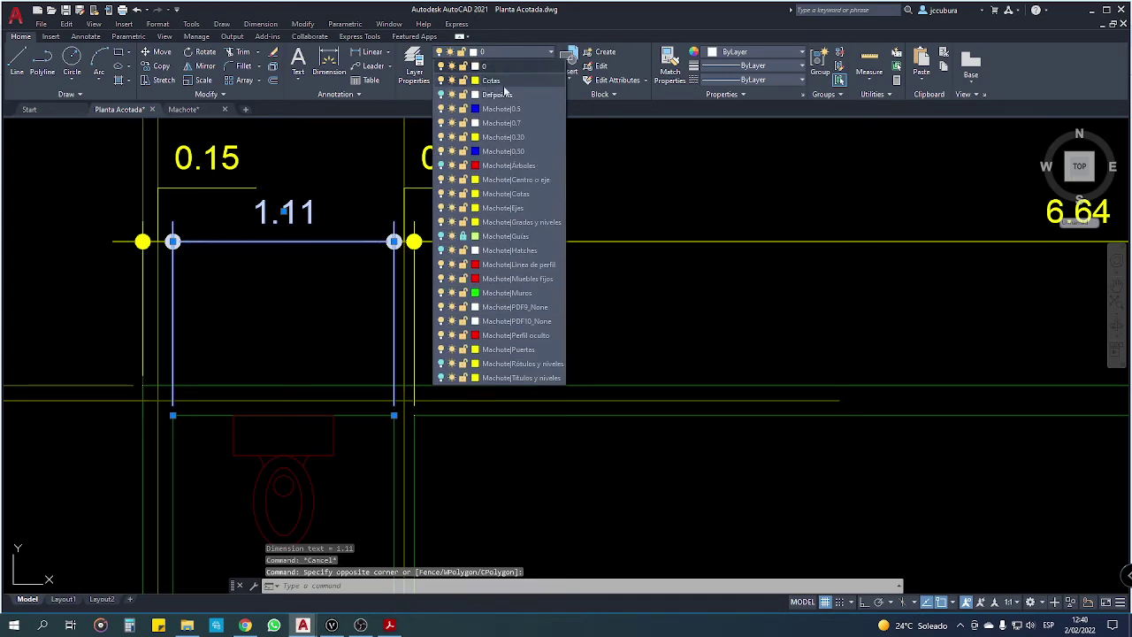
click(493, 81)
key(Escape)
scroll(544, 320, down, 4)
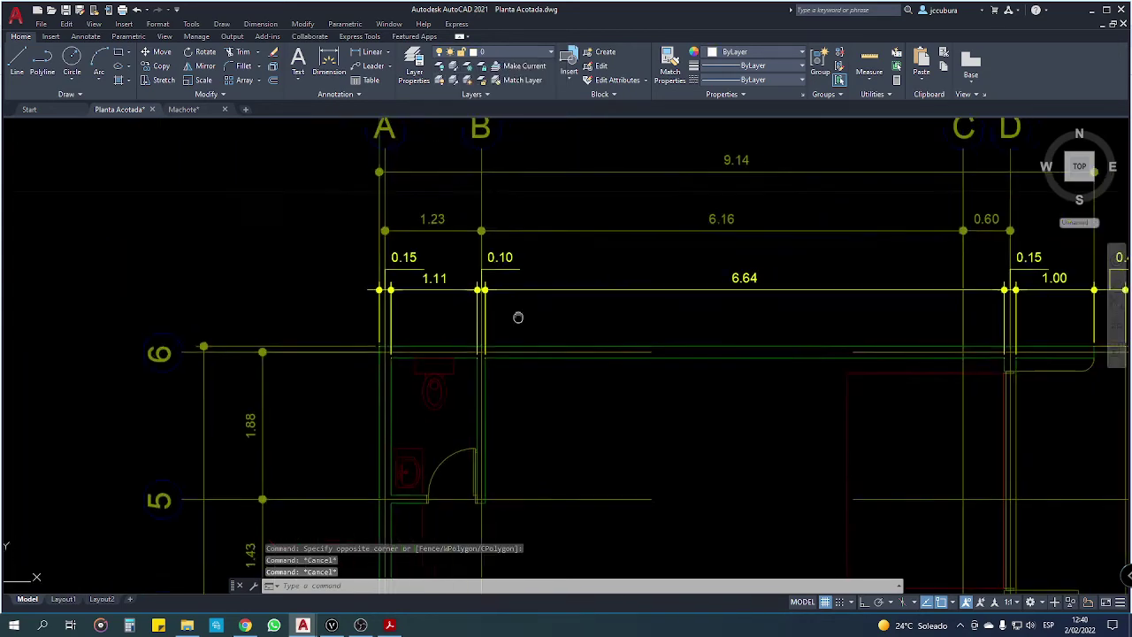
middle_drag(519, 316, 351, 302)
scroll(376, 303, down, 5)
middle_drag(442, 222, 437, 205)
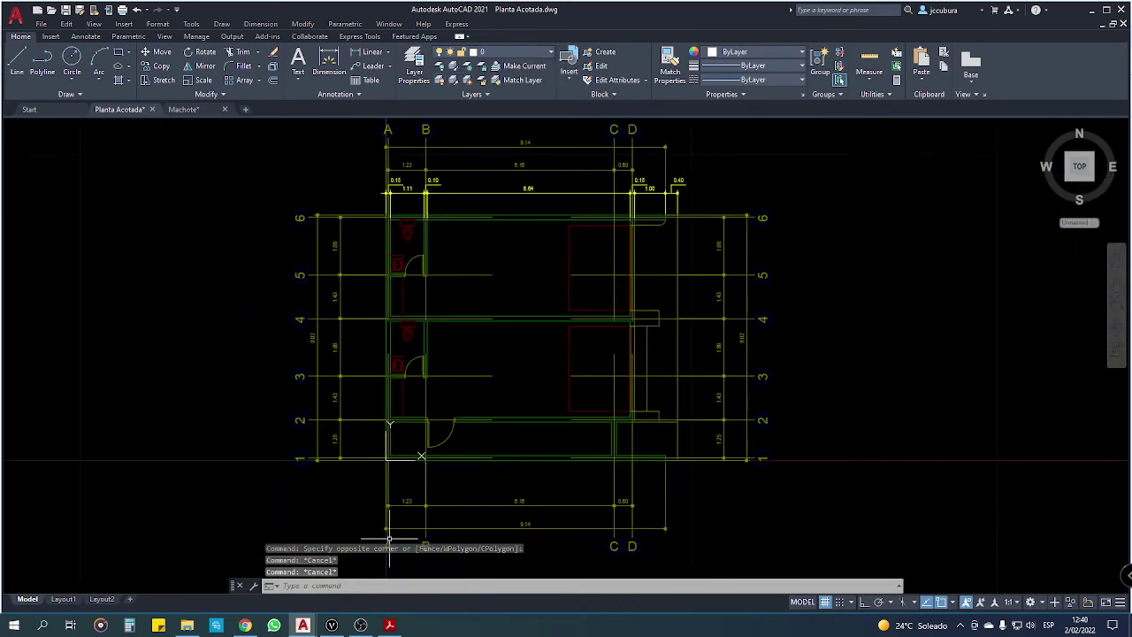
click(389, 626)
drag(359, 392, 430, 296)
Step: Scroll through the reference PDF plan to check the row 1–6 dimensions
scroll(394, 303, down, 3)
scroll(395, 304, down, 1)
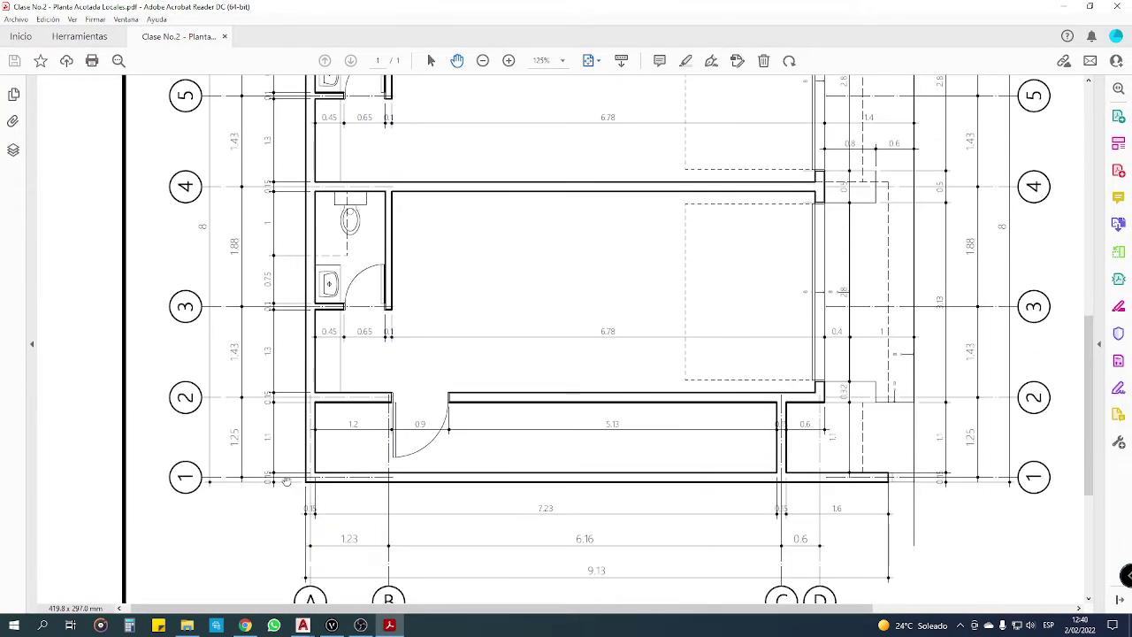
scroll(314, 395, up, 1)
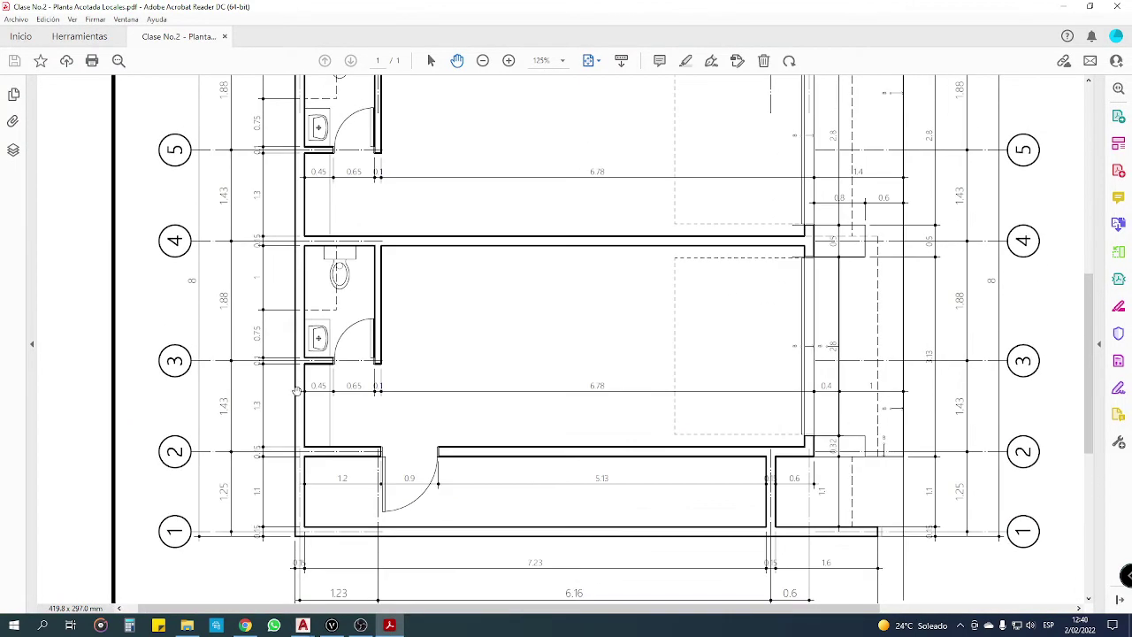
scroll(301, 391, up, 2)
scroll(311, 356, up, 1)
scroll(297, 329, up, 1)
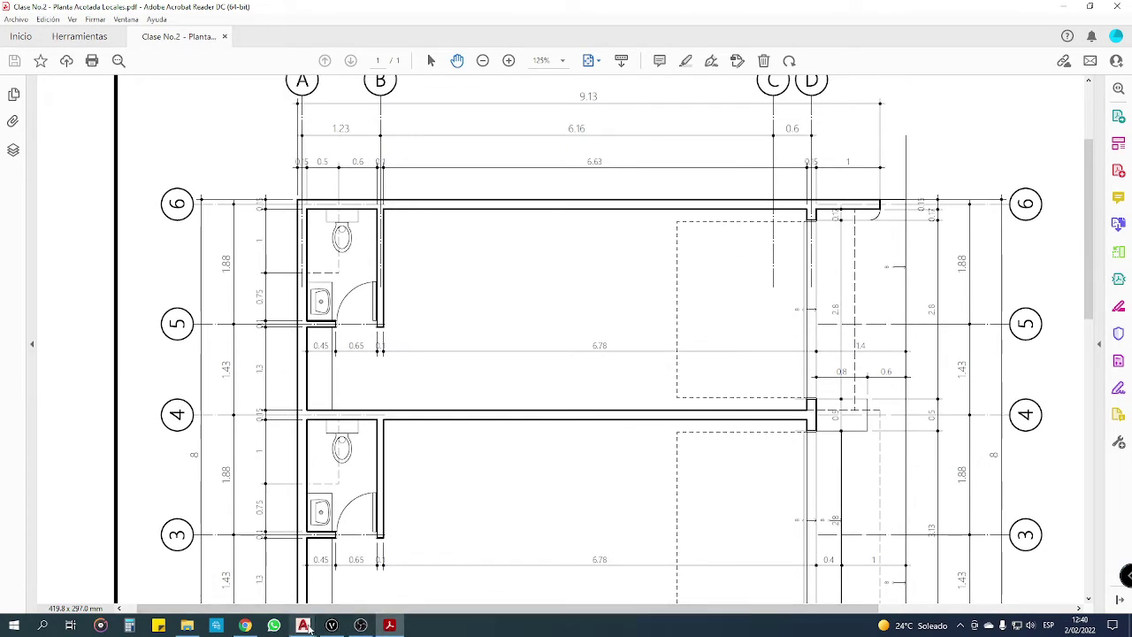
Step: Switch back to the AutoCAD floor plan and zoom into the lower-left corner
mouse_move(303, 626)
click(235, 574)
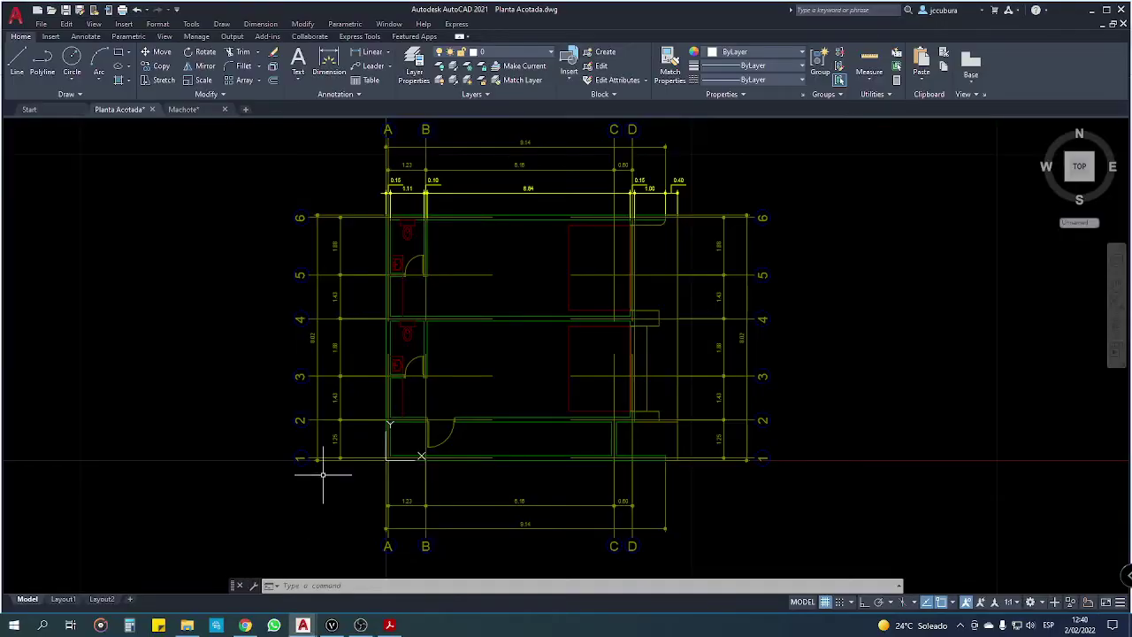
scroll(389, 453, up, 5)
scroll(406, 473, up, 2)
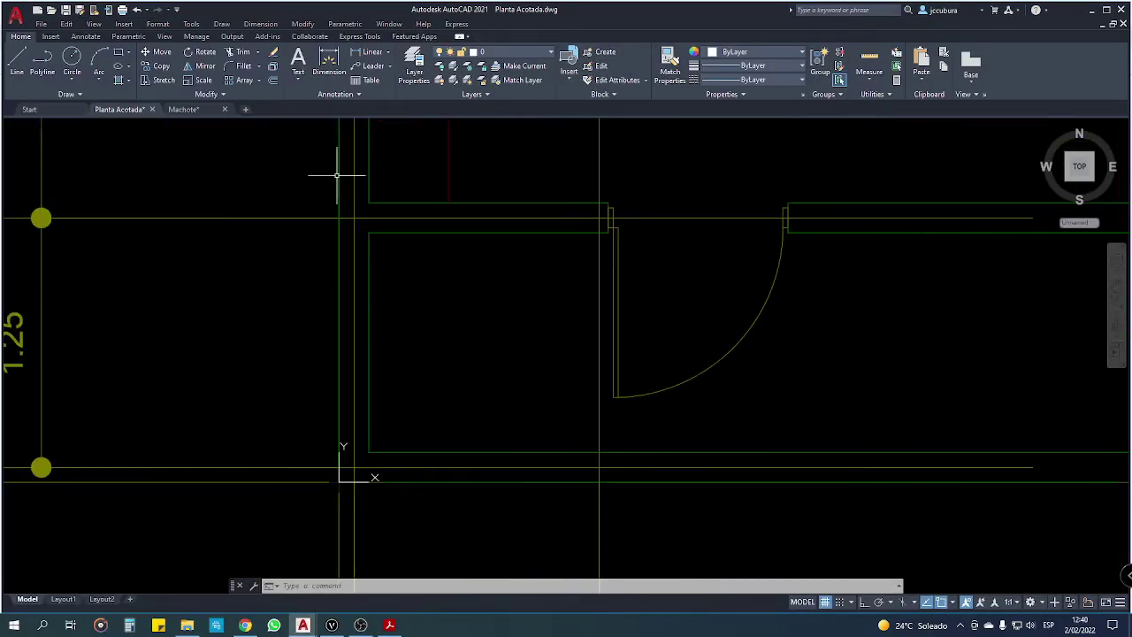
Step: Add a vertical 0.15 linear dimension across the bottom-left wall at row 1
click(370, 52)
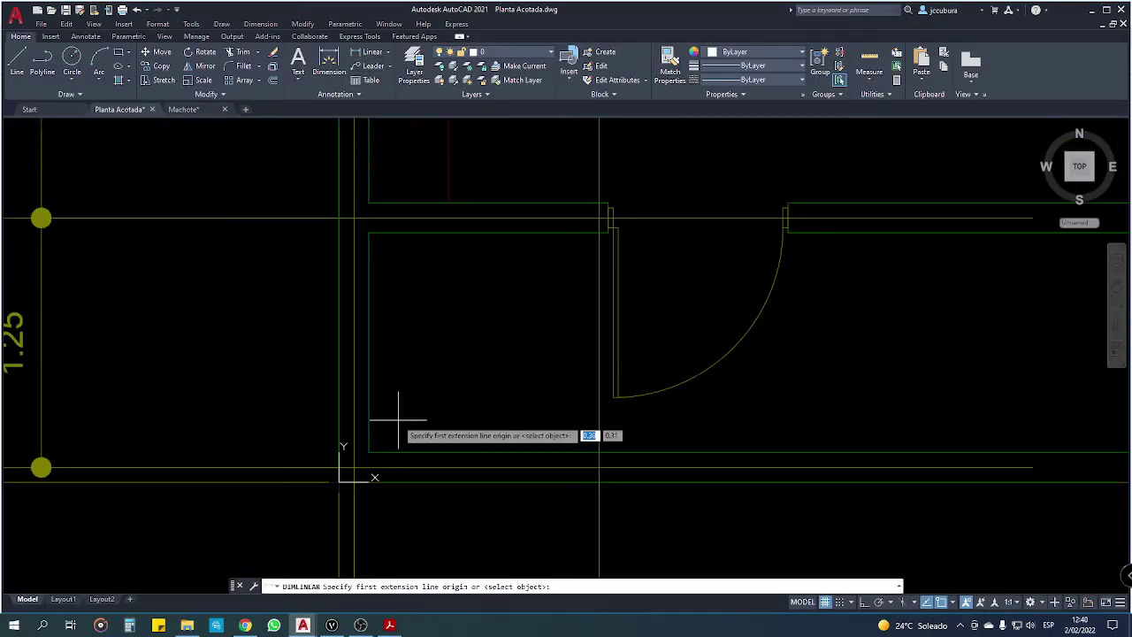
click(353, 466)
click(353, 480)
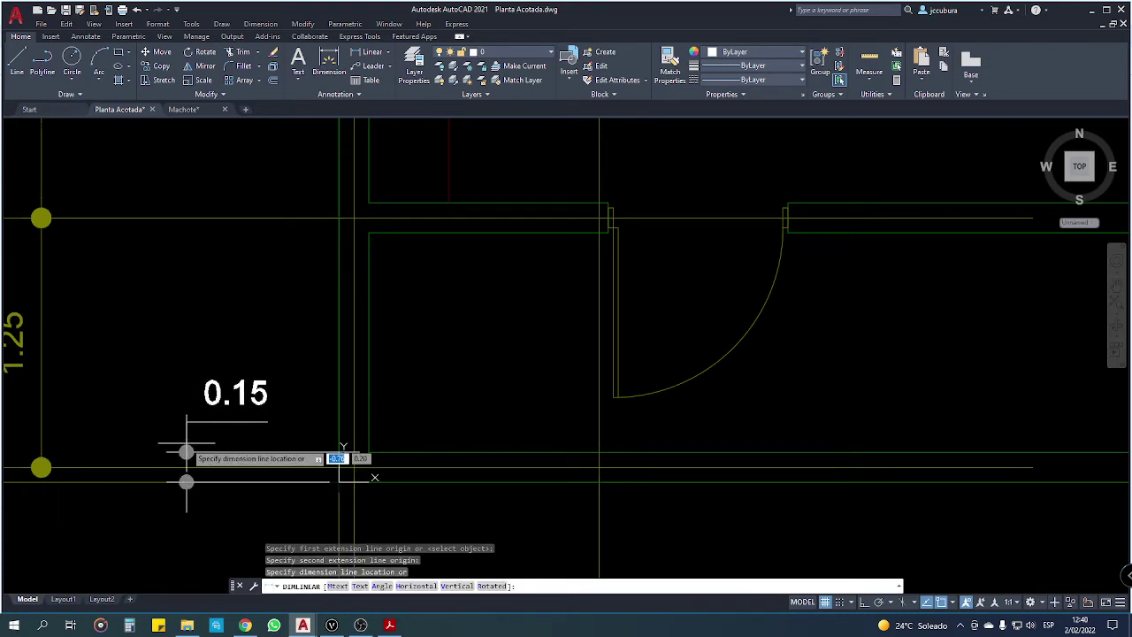
click(186, 442)
Step: Move the new 0.15 dimension onto the Cotas layer
click(260, 349)
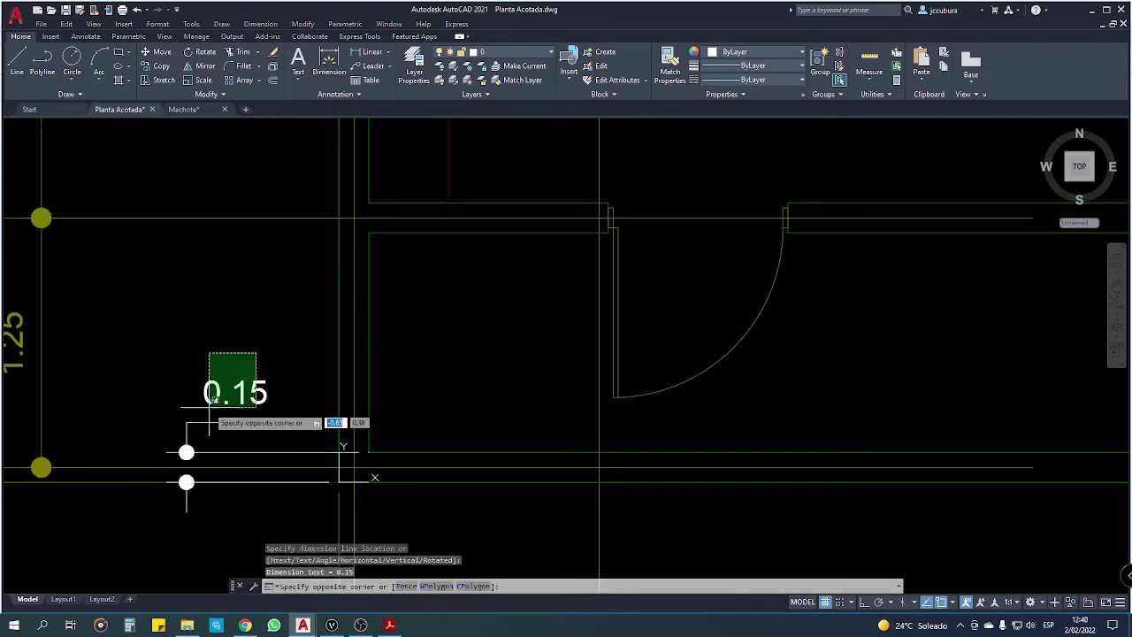
click(207, 392)
click(517, 55)
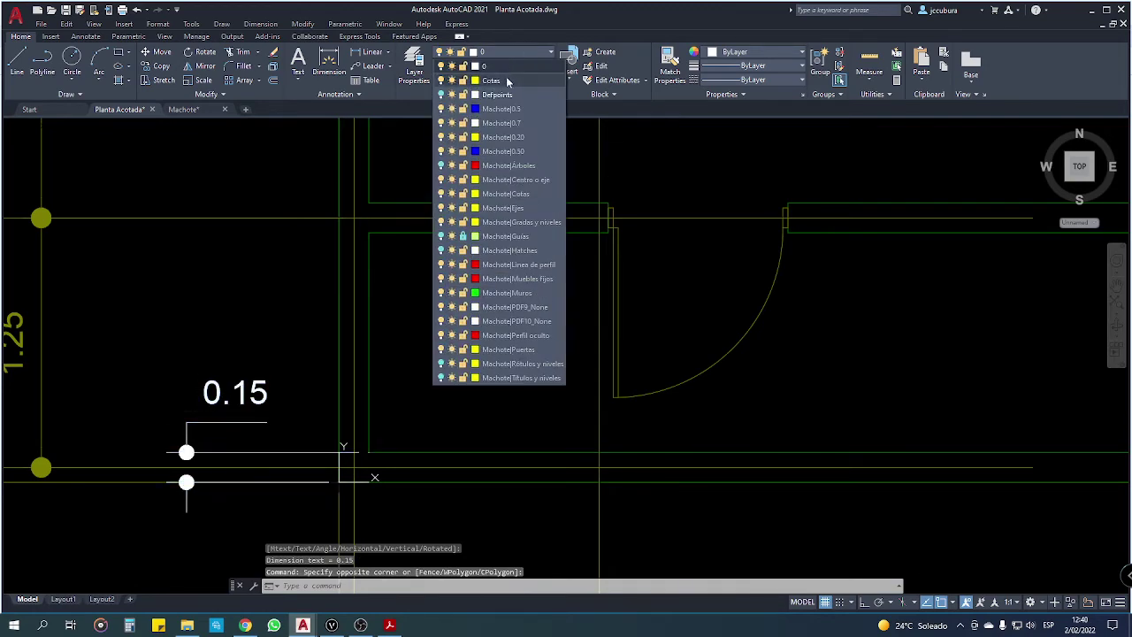
click(478, 115)
key(Escape)
scroll(226, 347, down, 1)
scroll(345, 346, down, 1)
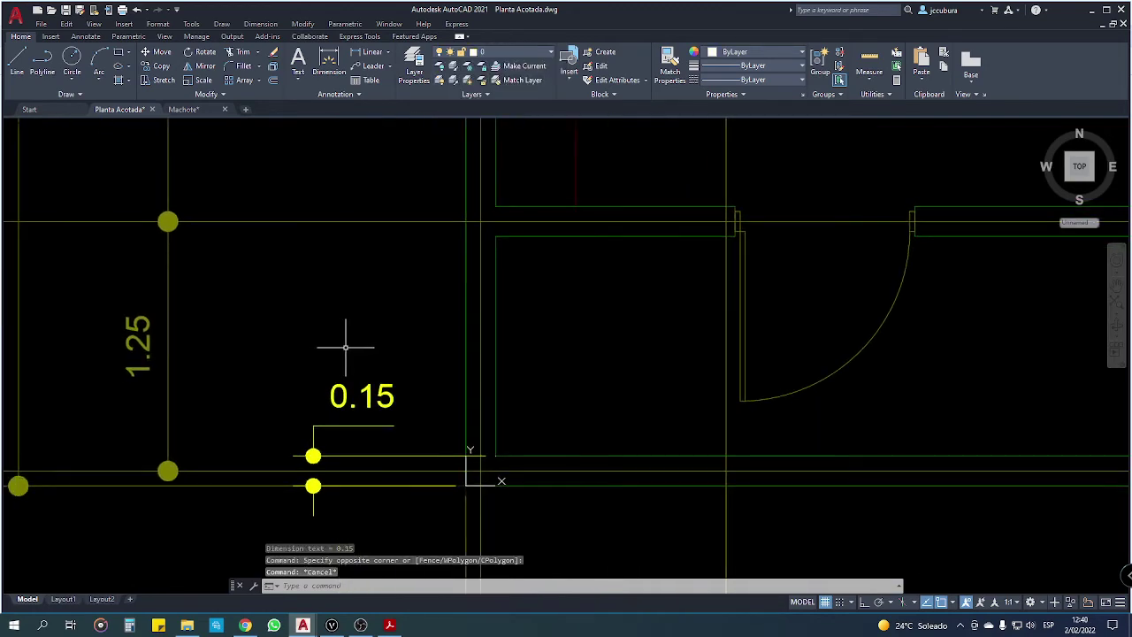
scroll(339, 354, down, 2)
scroll(320, 391, down, 1)
scroll(319, 392, up, 2)
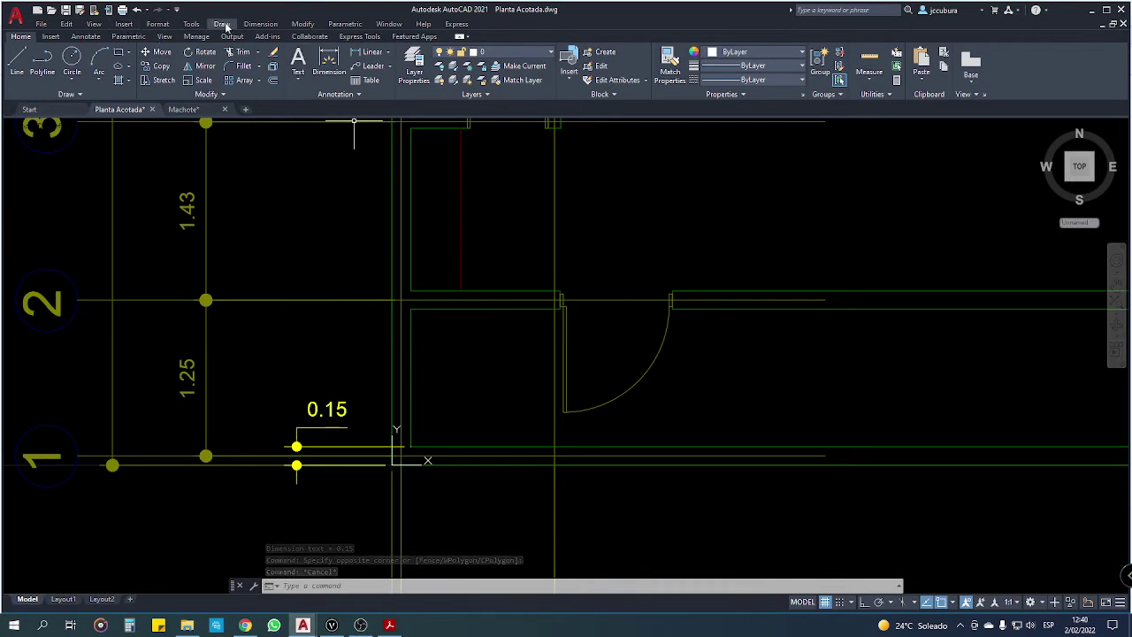
Step: Continue the 0.15 dimension up the left wall with 1.10, 0.15, 1.31 and 0.10 segments
click(260, 24)
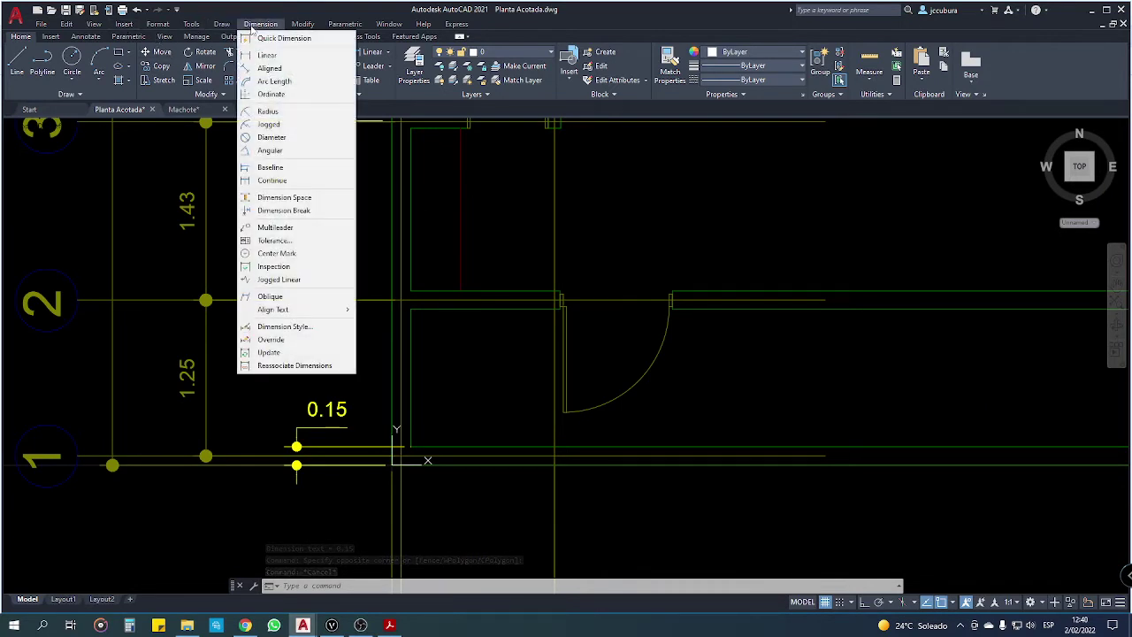
click(288, 180)
scroll(416, 310, up, 1)
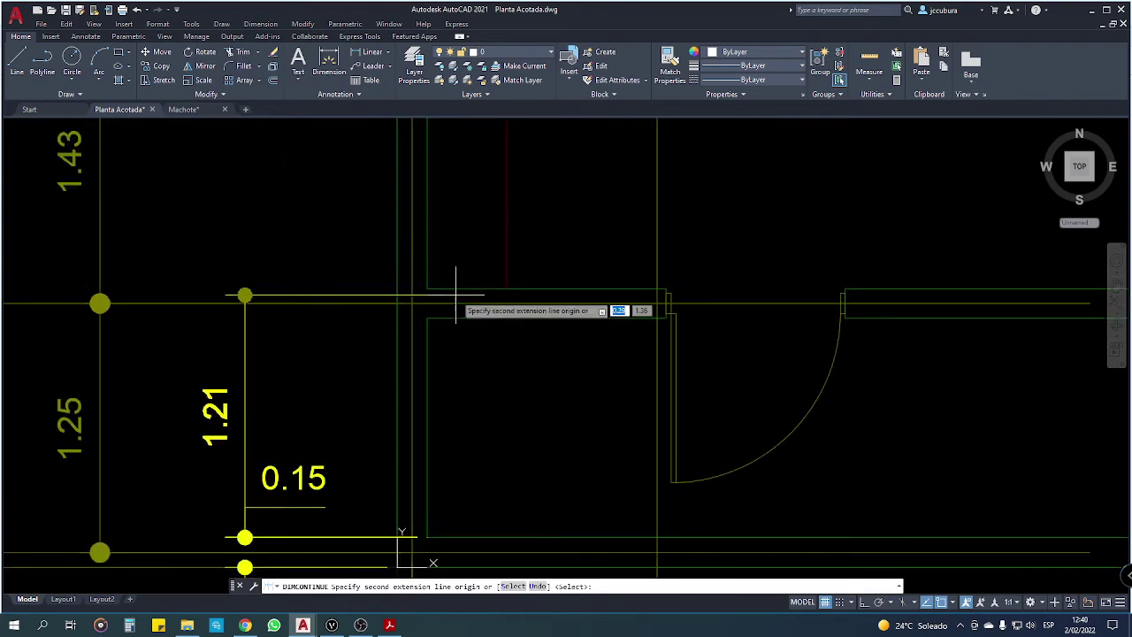
click(434, 316)
click(429, 279)
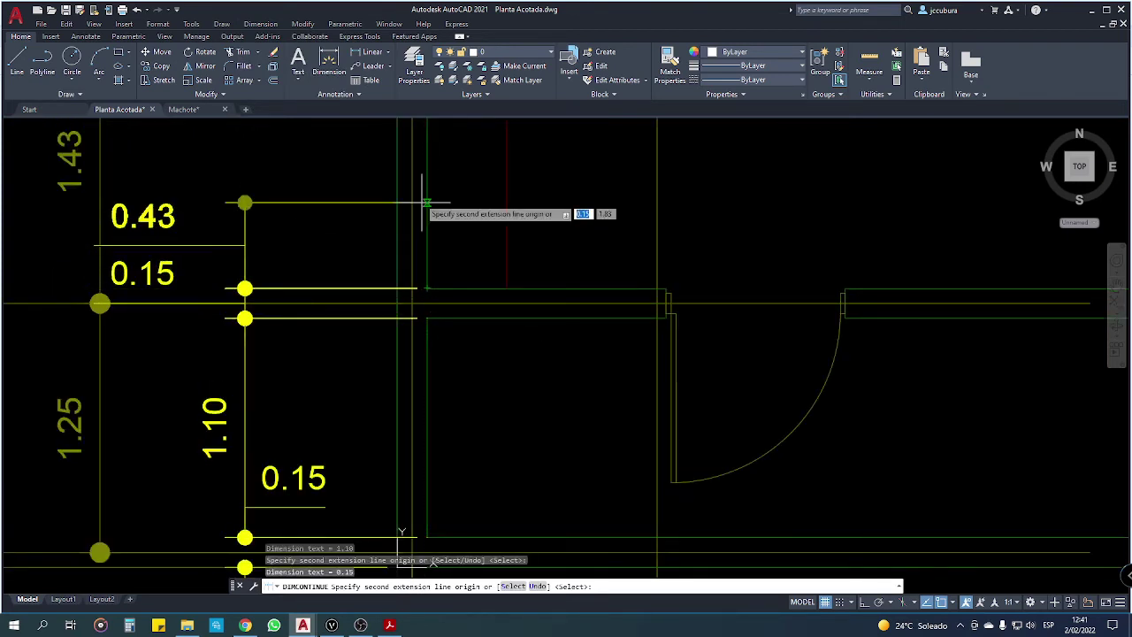
middle_drag(404, 176, 416, 451)
click(431, 303)
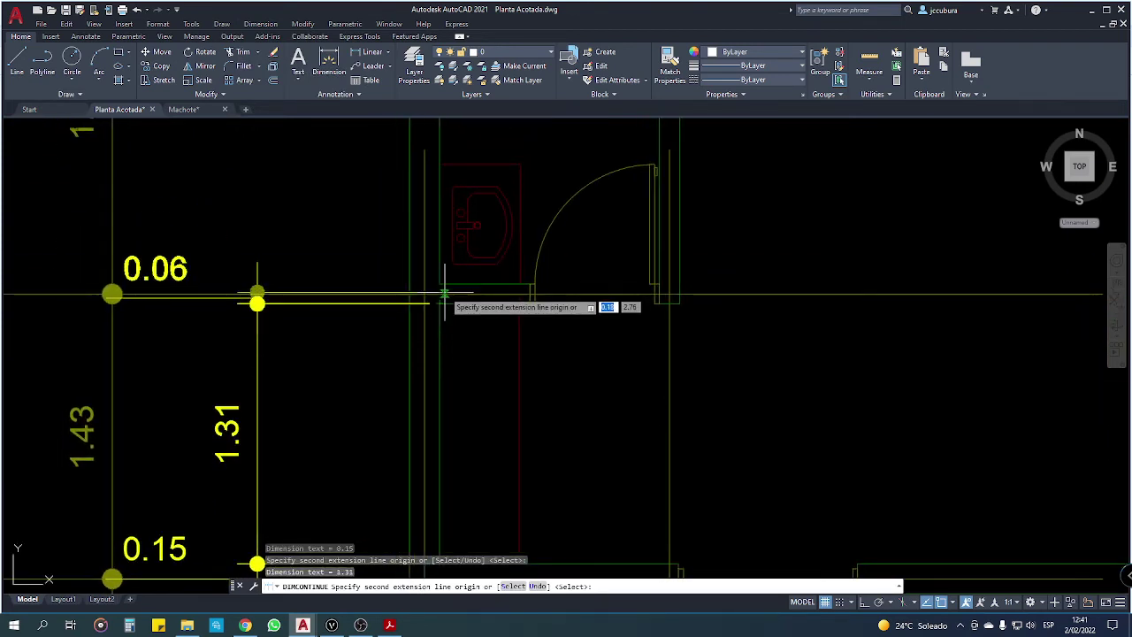
click(440, 284)
Step: Extend the chain to row 6 with repeating 1.76, 0.15 and 0.10 segments, then end it
middle_drag(455, 584, 463, 358)
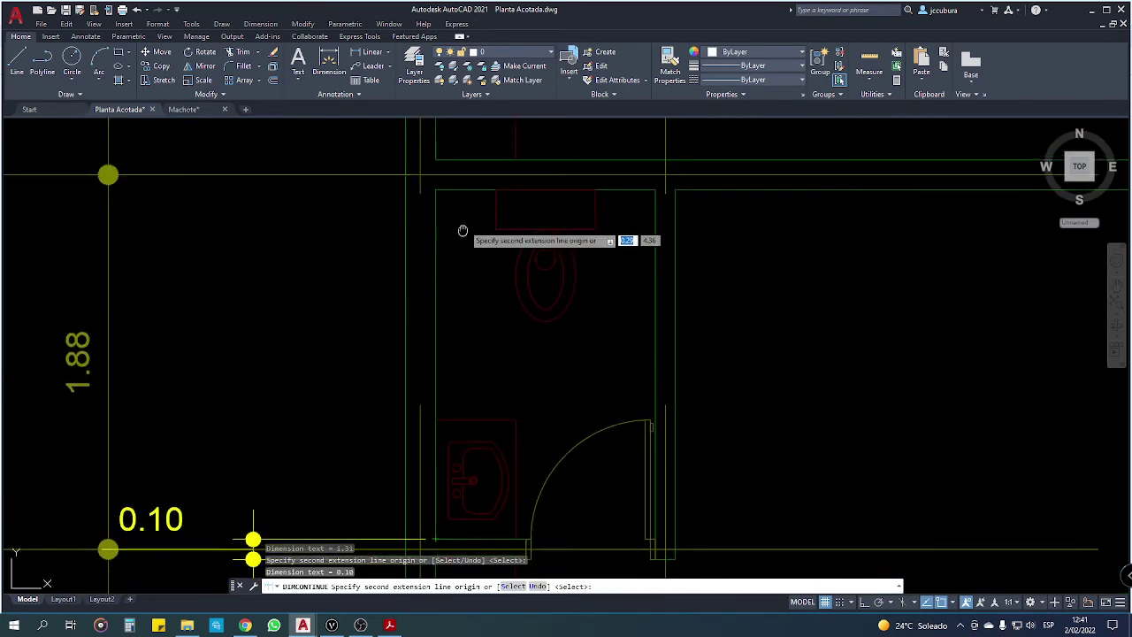
middle_drag(463, 230, 442, 378)
click(424, 350)
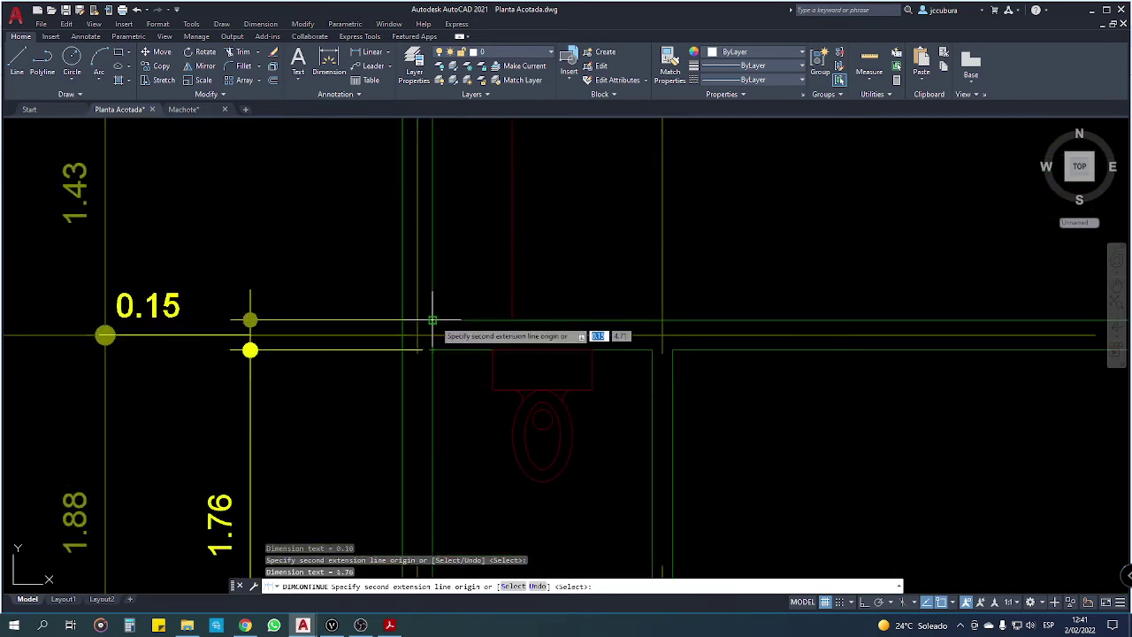
click(425, 321)
middle_drag(452, 218, 450, 470)
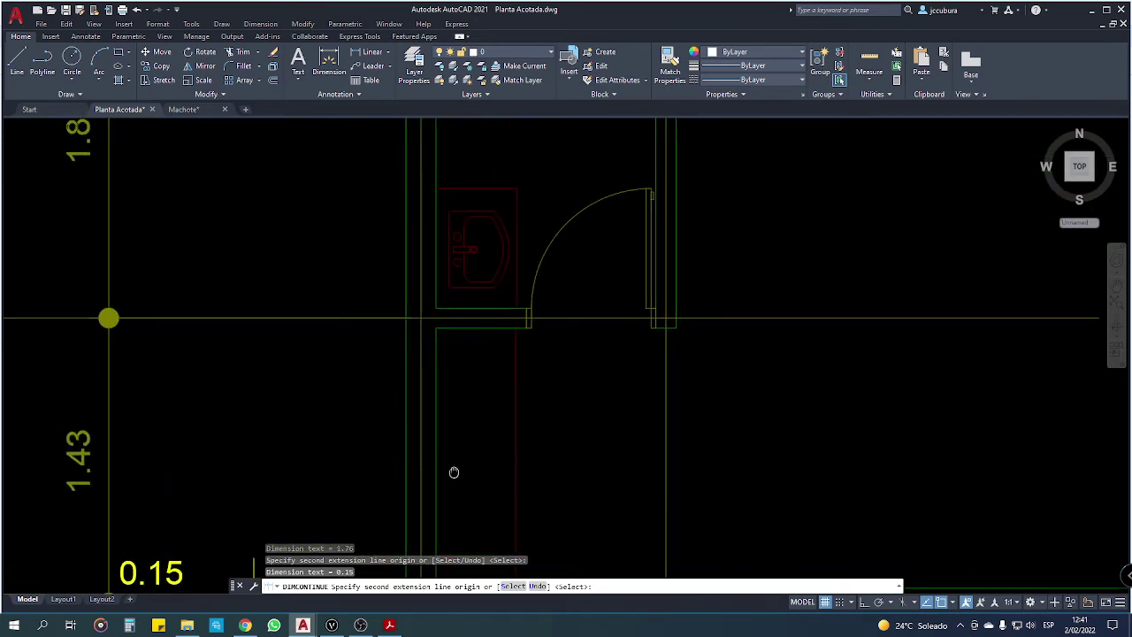
click(426, 328)
click(436, 307)
middle_drag(434, 253, 422, 505)
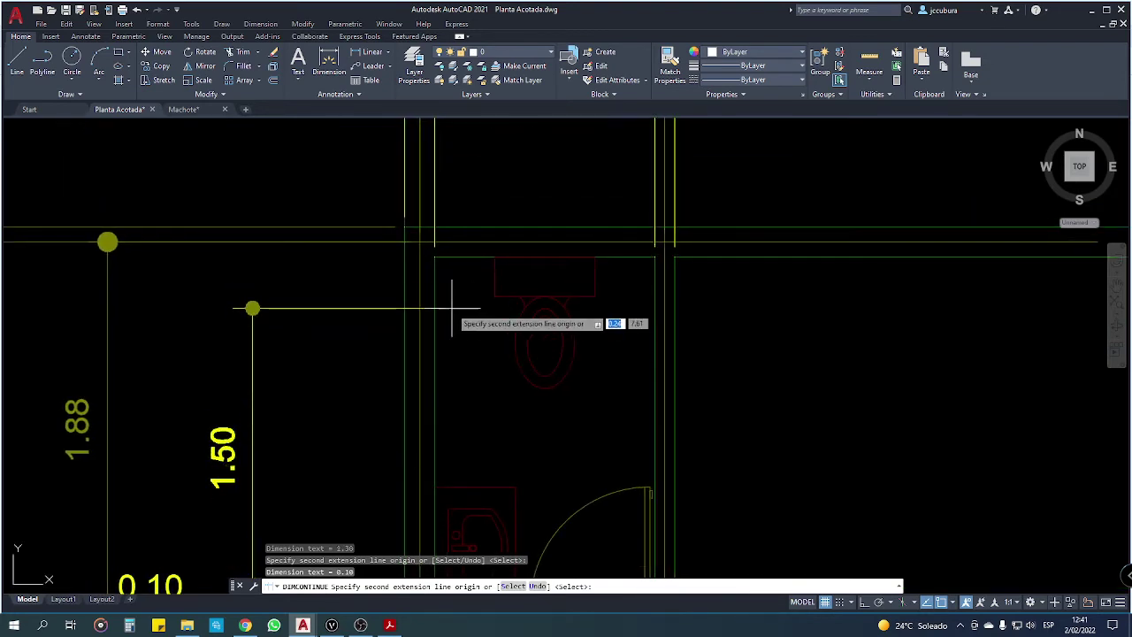
click(434, 257)
click(404, 227)
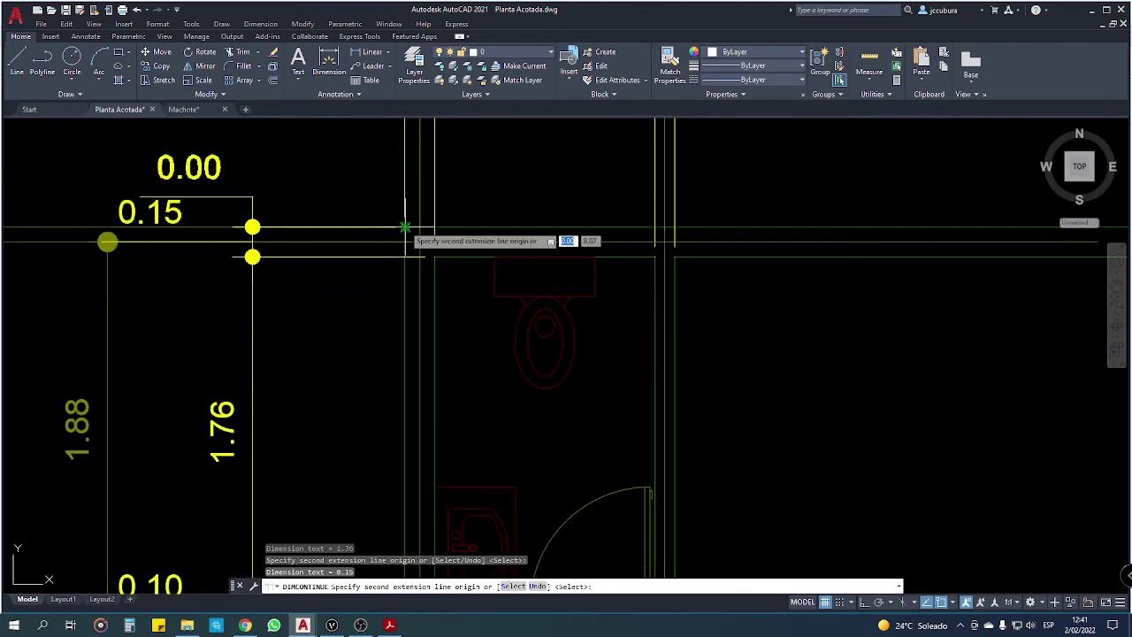
key(Escape)
Step: Cancel stray window selections and open the Annotation panel's dimension style list
scroll(346, 318, down, 6)
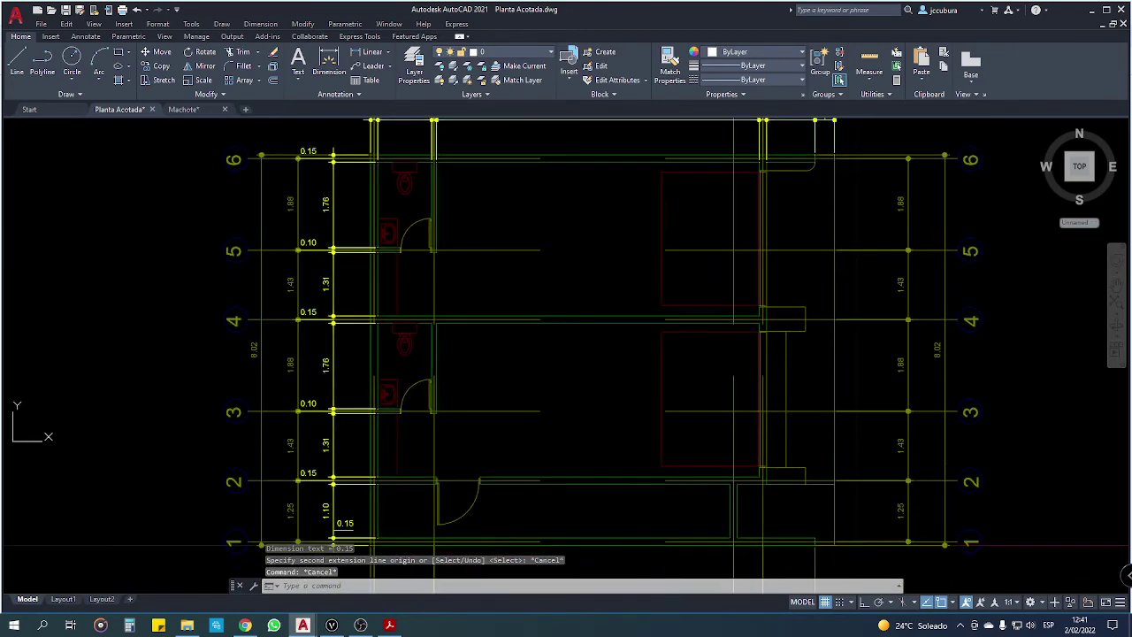
scroll(336, 283, down, 1)
scroll(321, 276, up, 3)
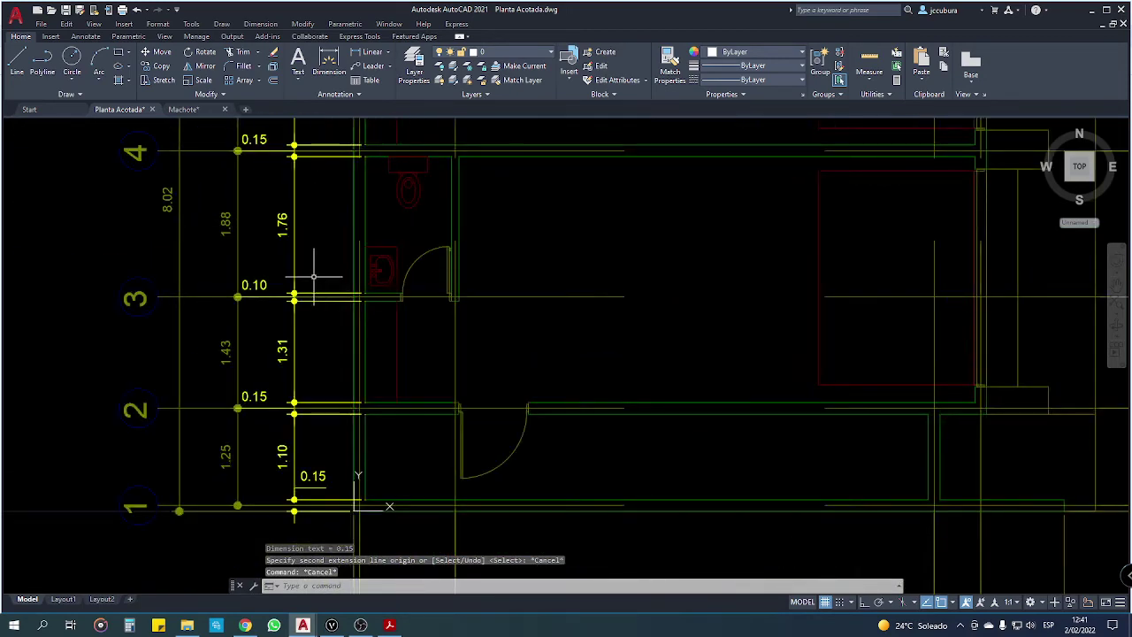
scroll(314, 276, up, 2)
click(228, 288)
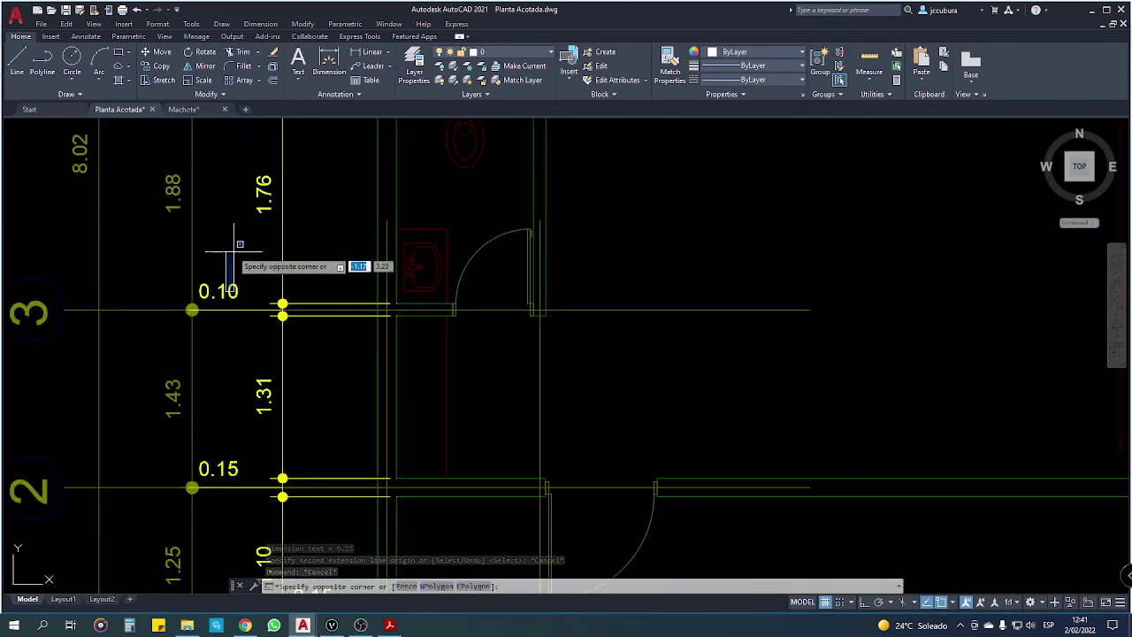
key(Escape)
click(224, 214)
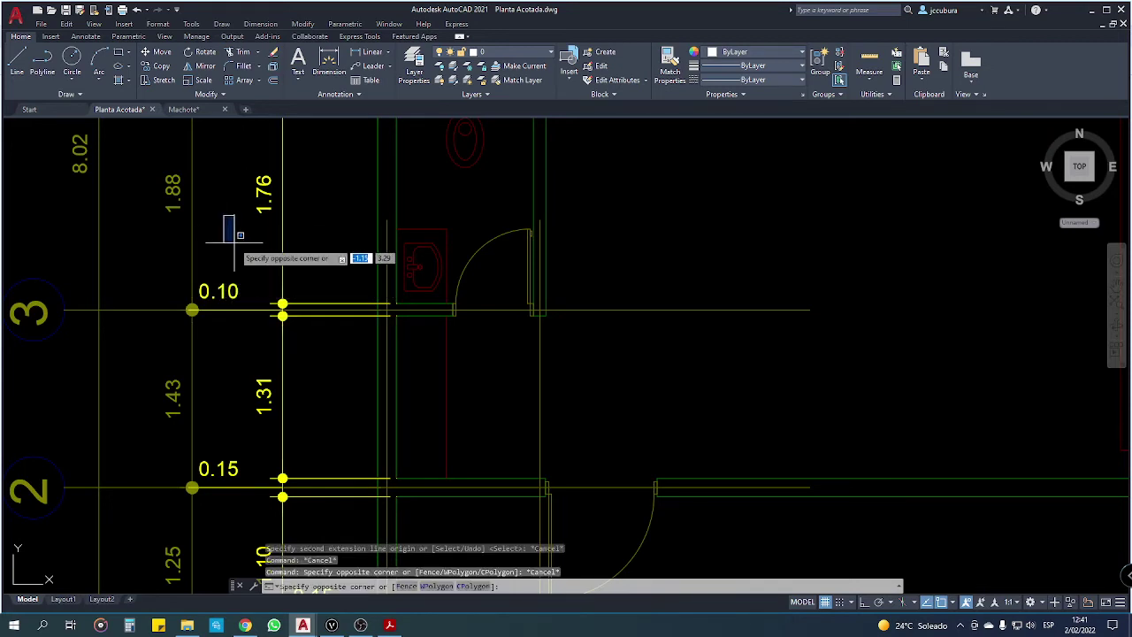
key(Escape)
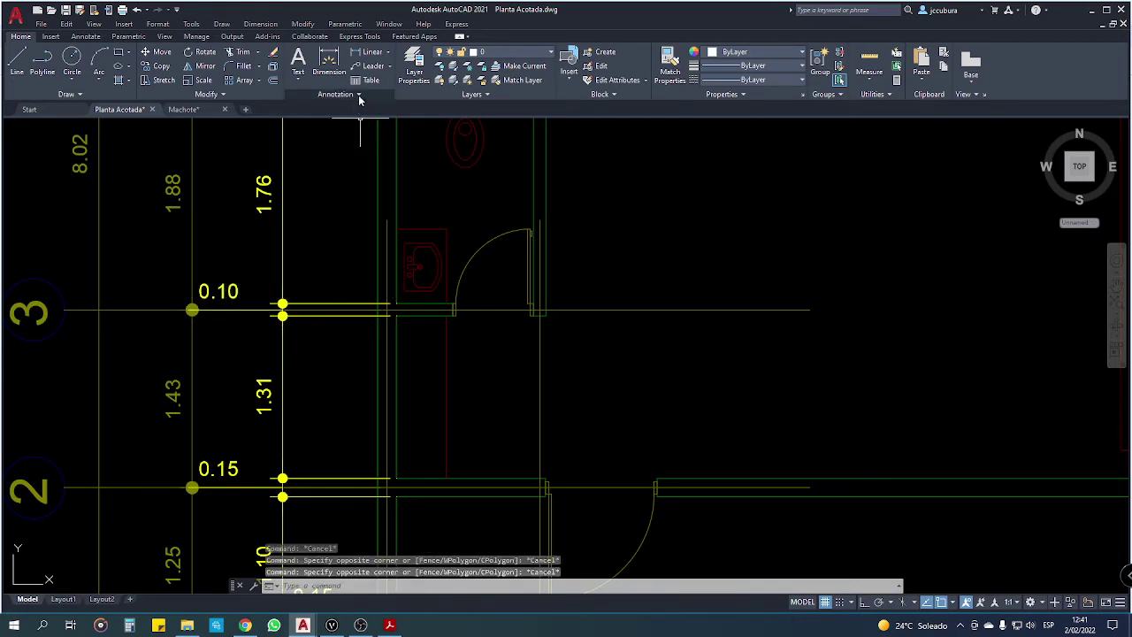
click(359, 95)
click(329, 122)
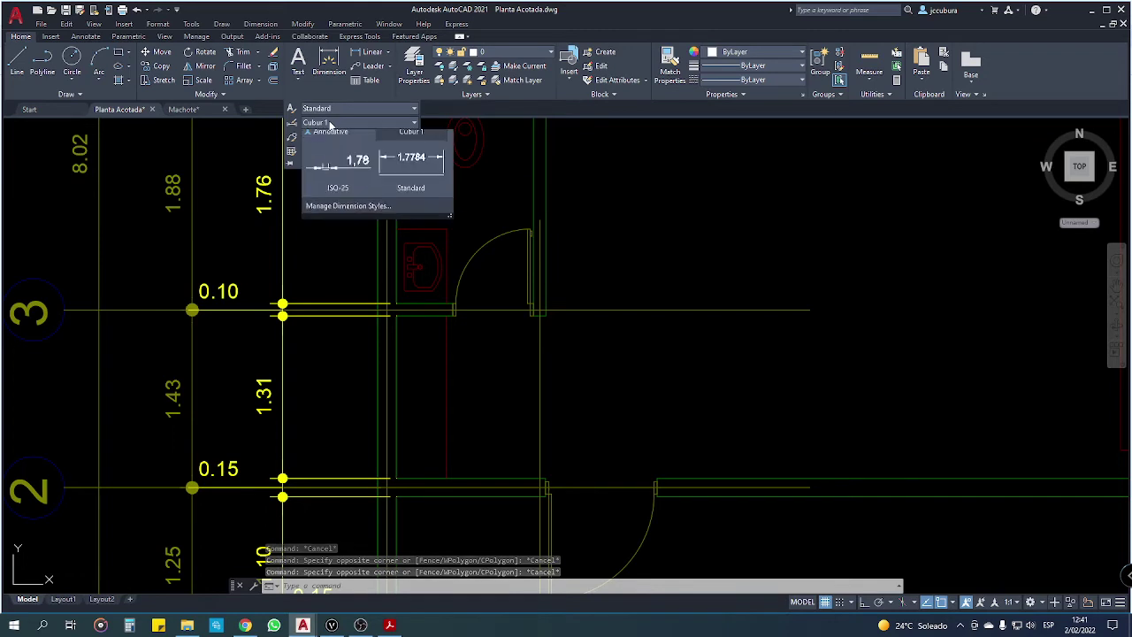
Step: Modify Cubur 1 to place the arc length symbol above dimension text, reviewing the Text settings
click(354, 251)
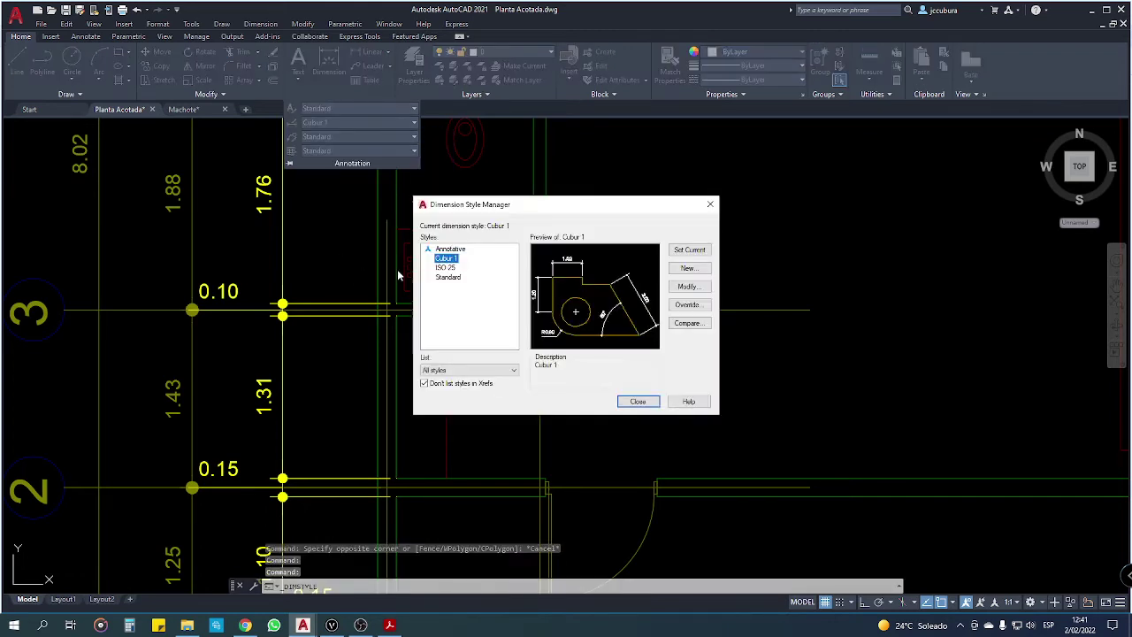
click(687, 287)
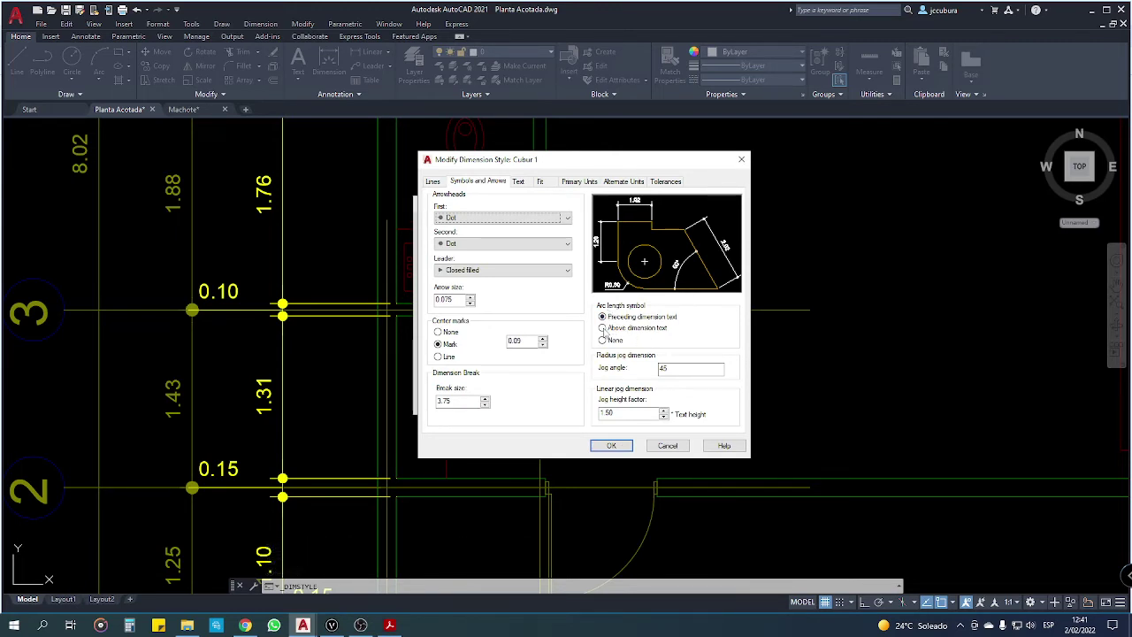
click(602, 341)
click(521, 183)
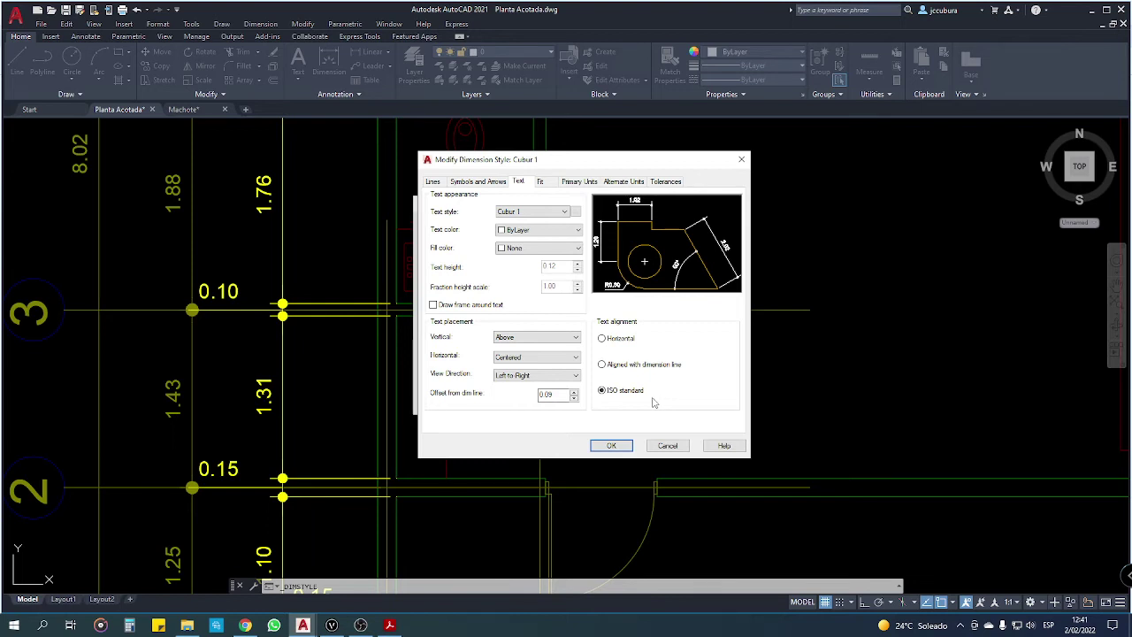
click(468, 183)
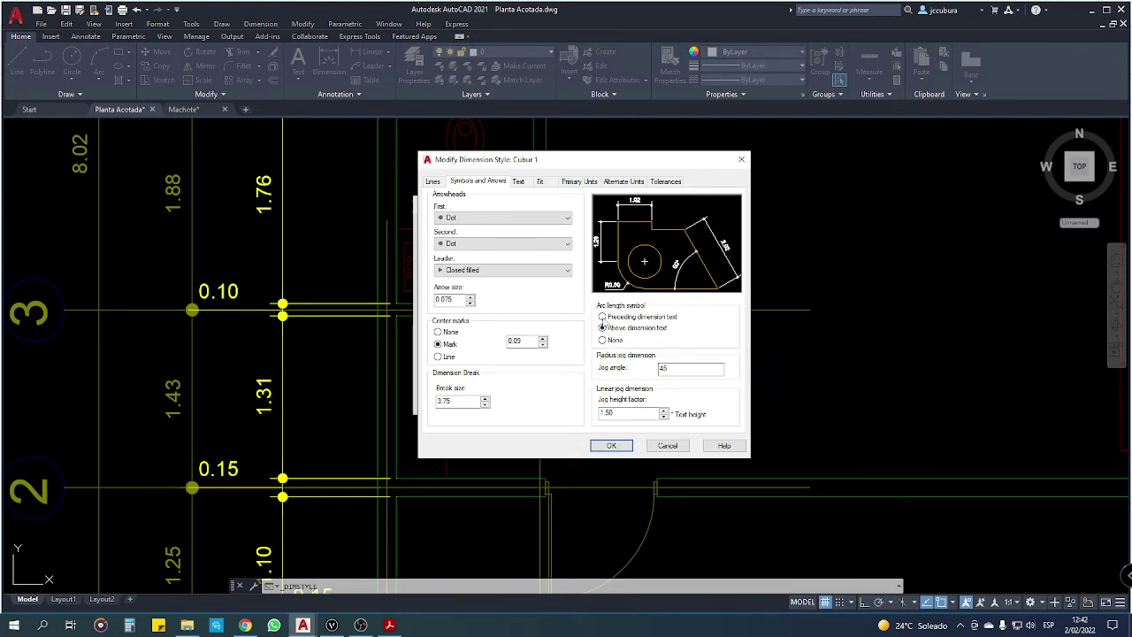
click(520, 182)
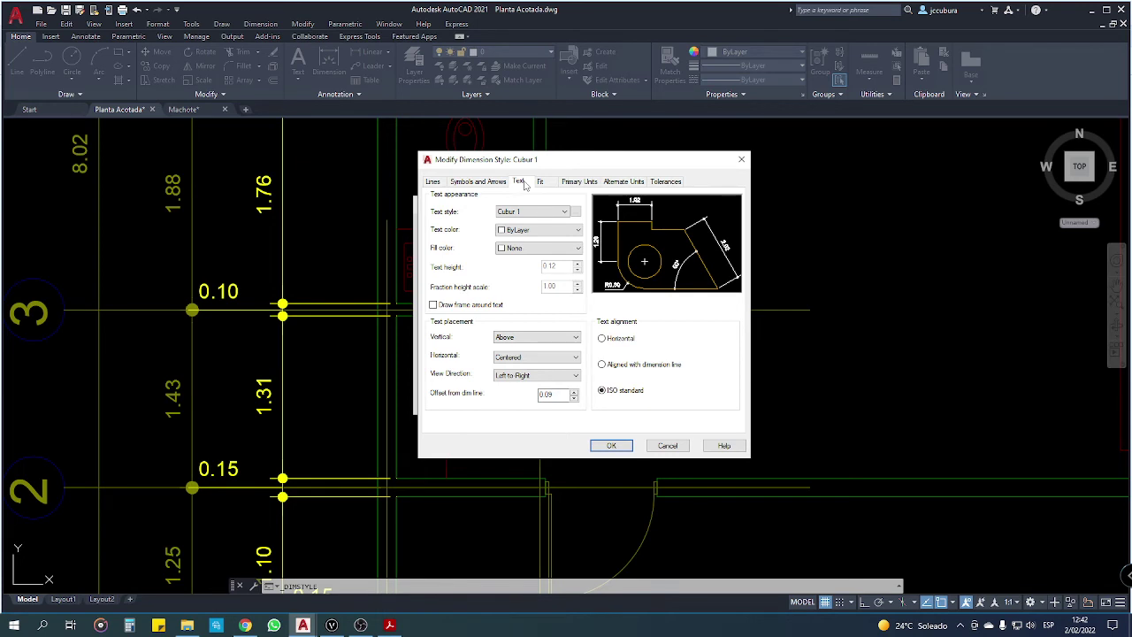
Step: Review Cubur 1's Fit, Primary Units, Alternate Units and Tolerances settings
click(542, 182)
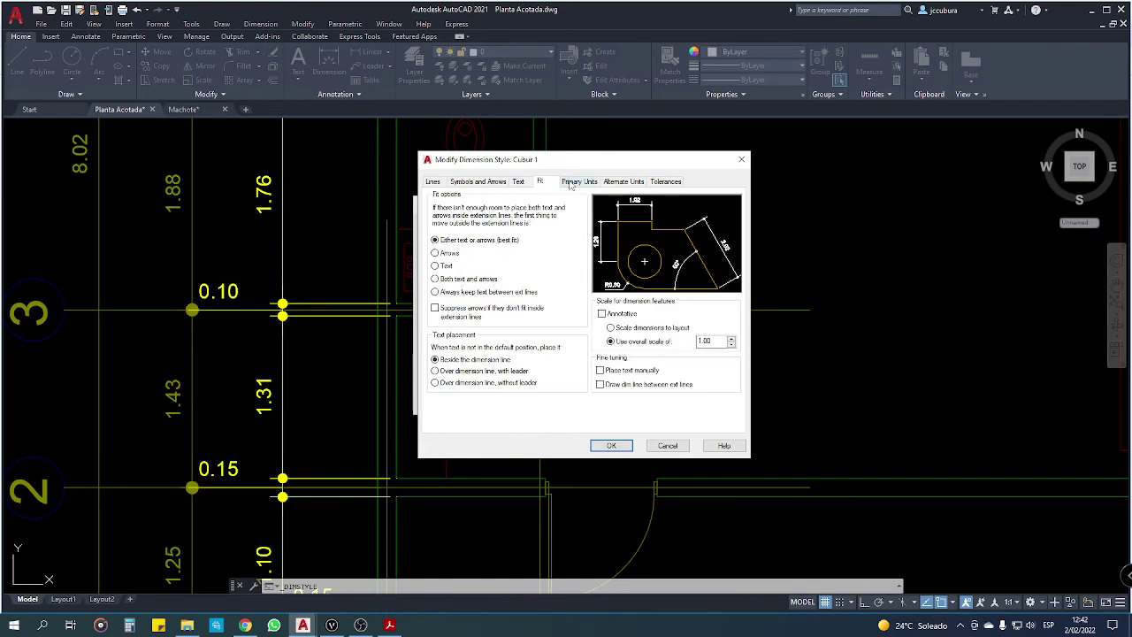
click(572, 182)
click(618, 182)
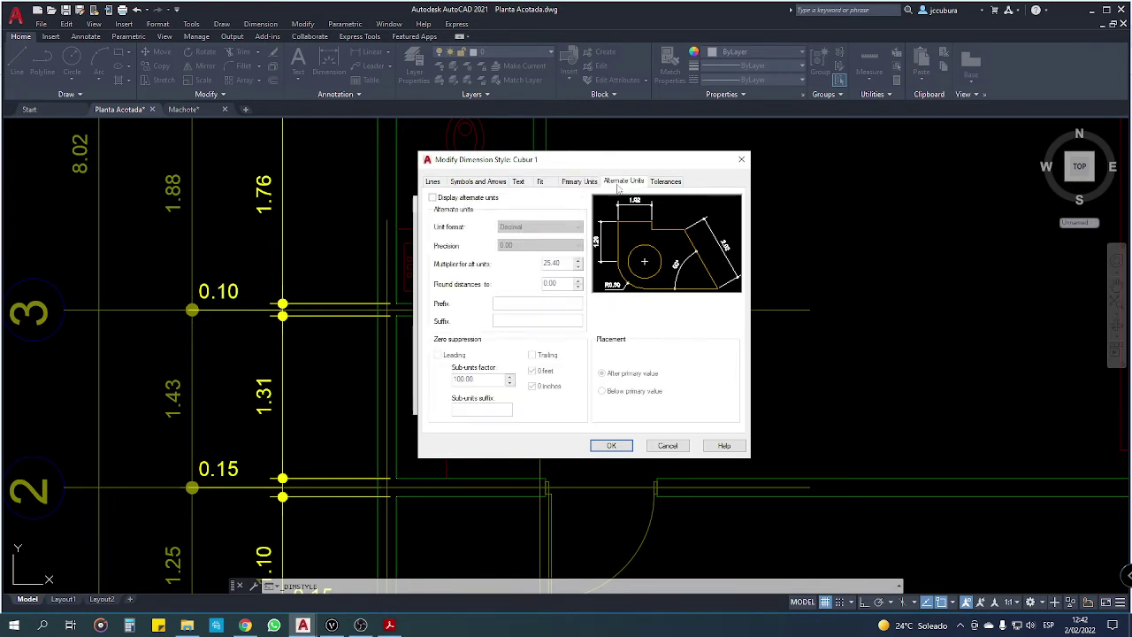
click(665, 182)
click(622, 182)
click(577, 182)
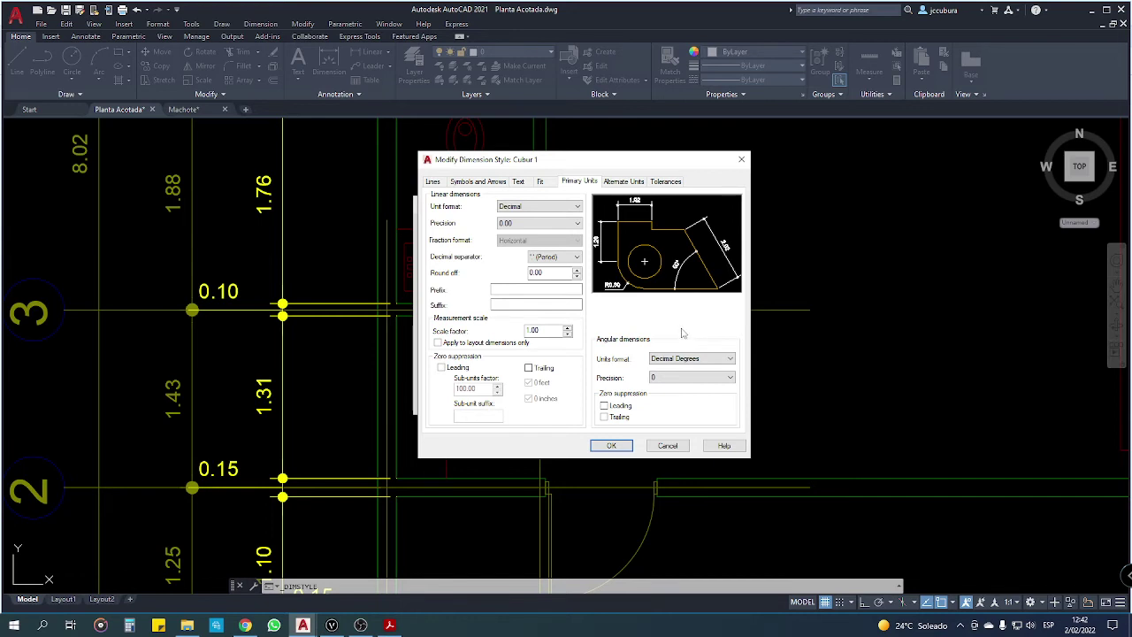
Step: Set the Fit option to always keep text between extension lines and confirm with OK
click(542, 181)
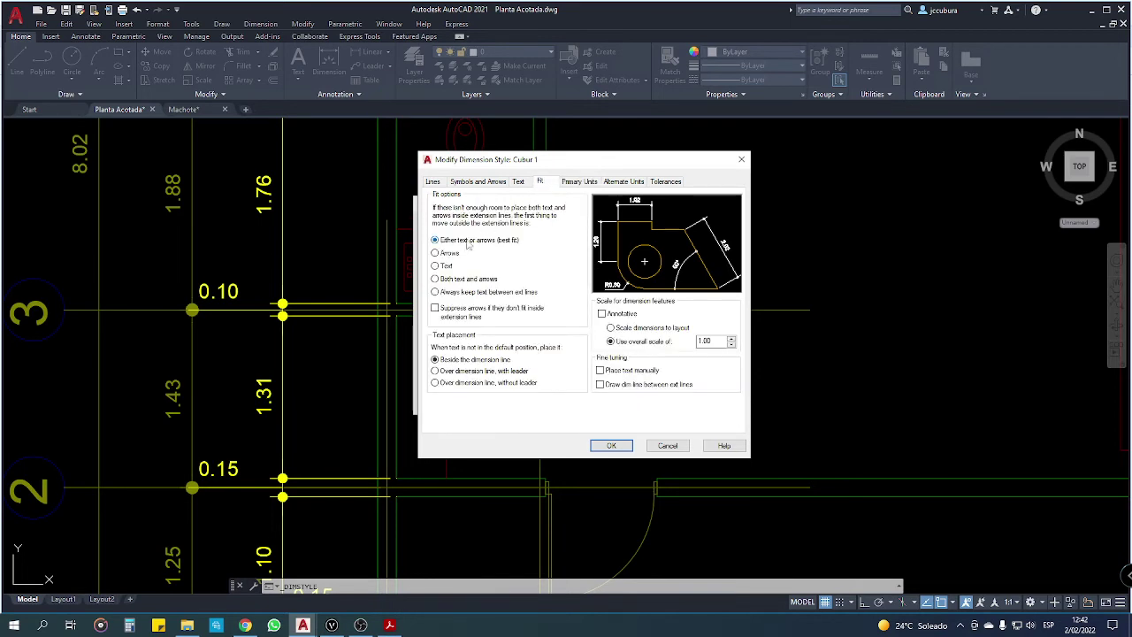
click(435, 253)
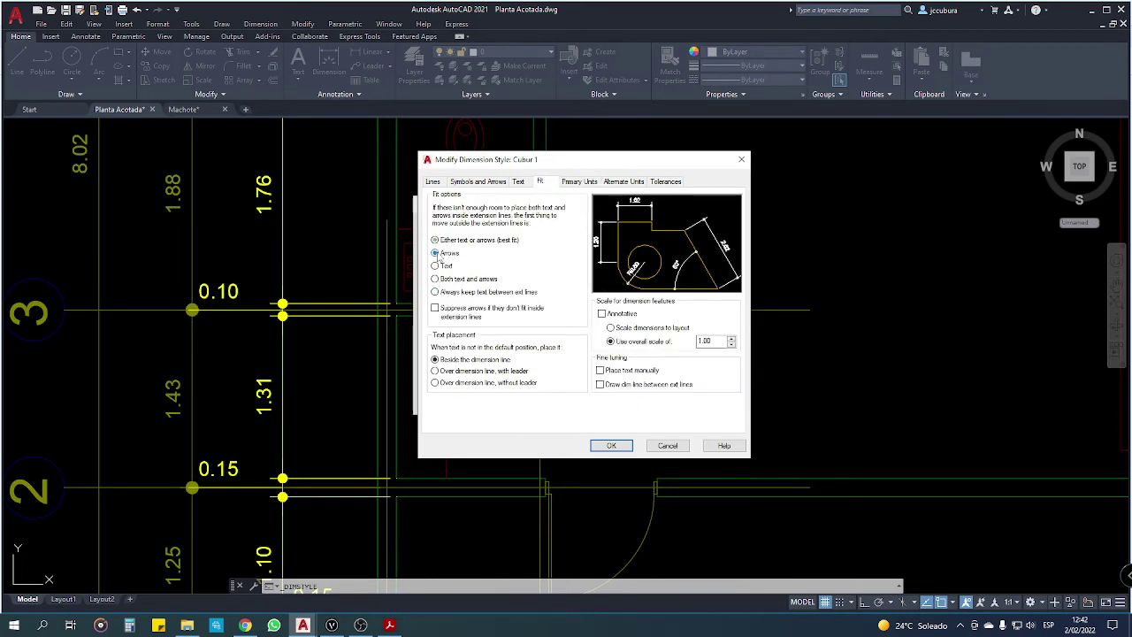
click(435, 240)
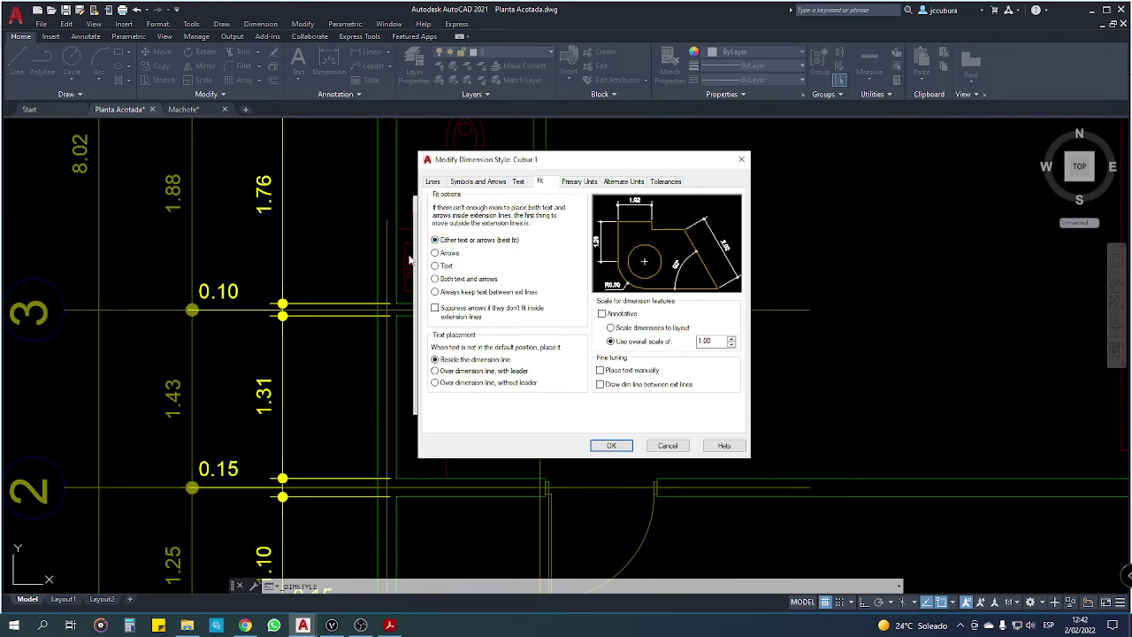
click(435, 253)
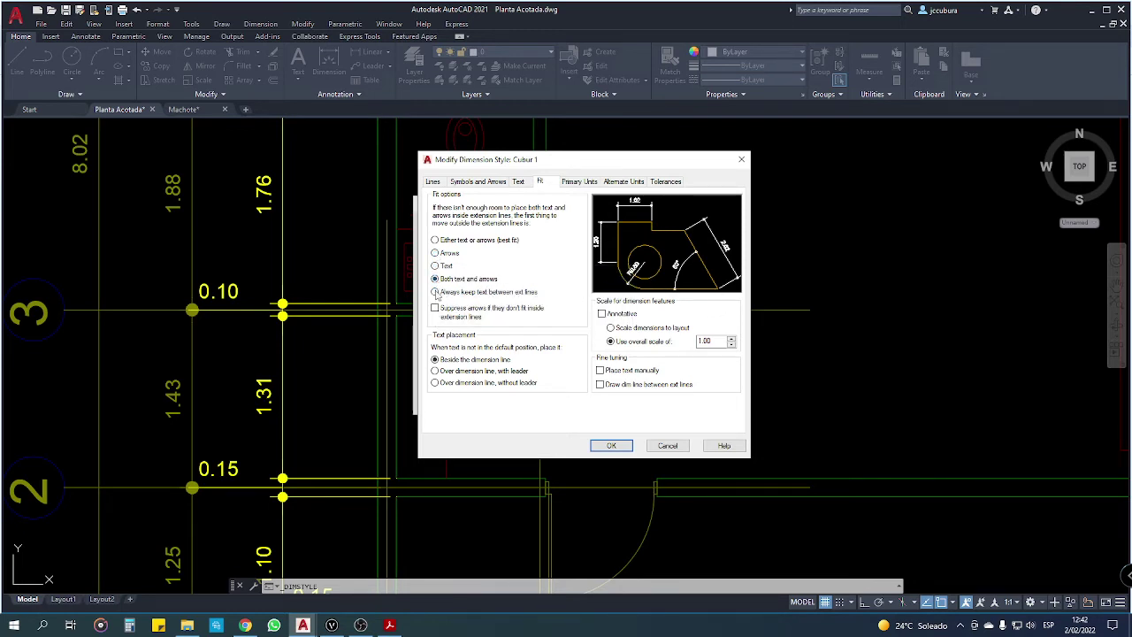
click(436, 292)
click(612, 447)
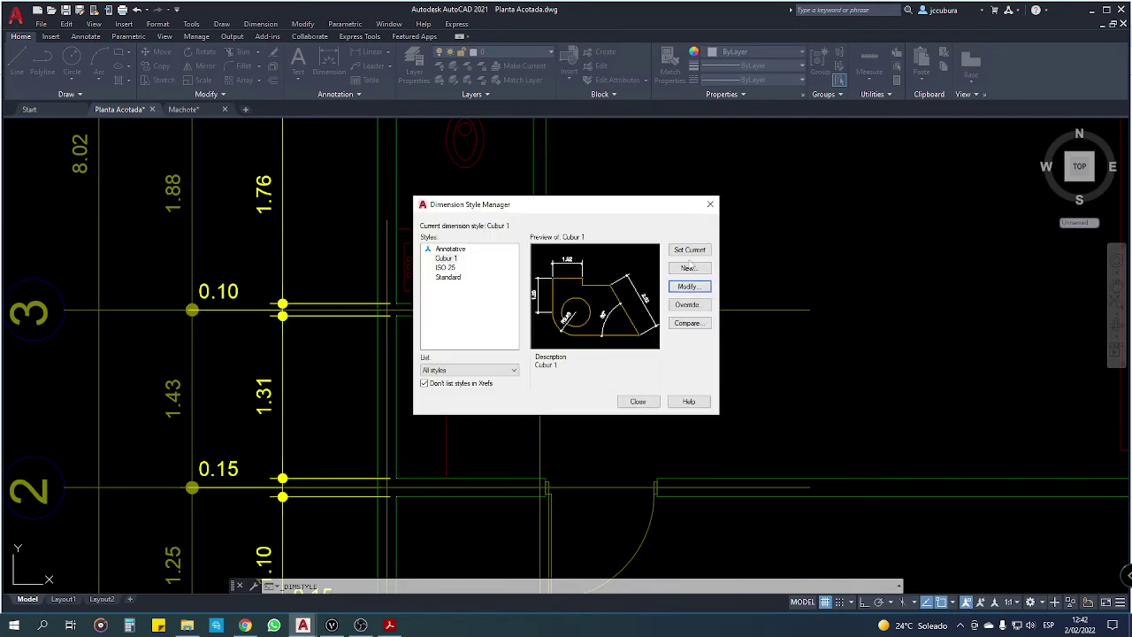
Step: Close the Dimension Style Manager and view the left side of the plan
click(637, 402)
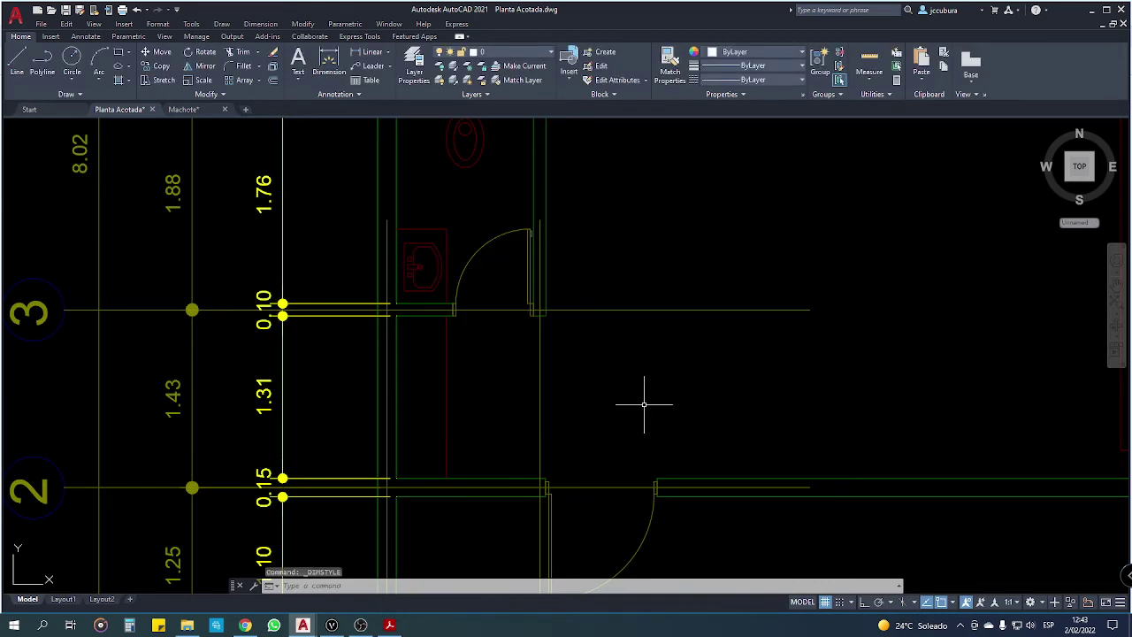
scroll(374, 354, down, 4)
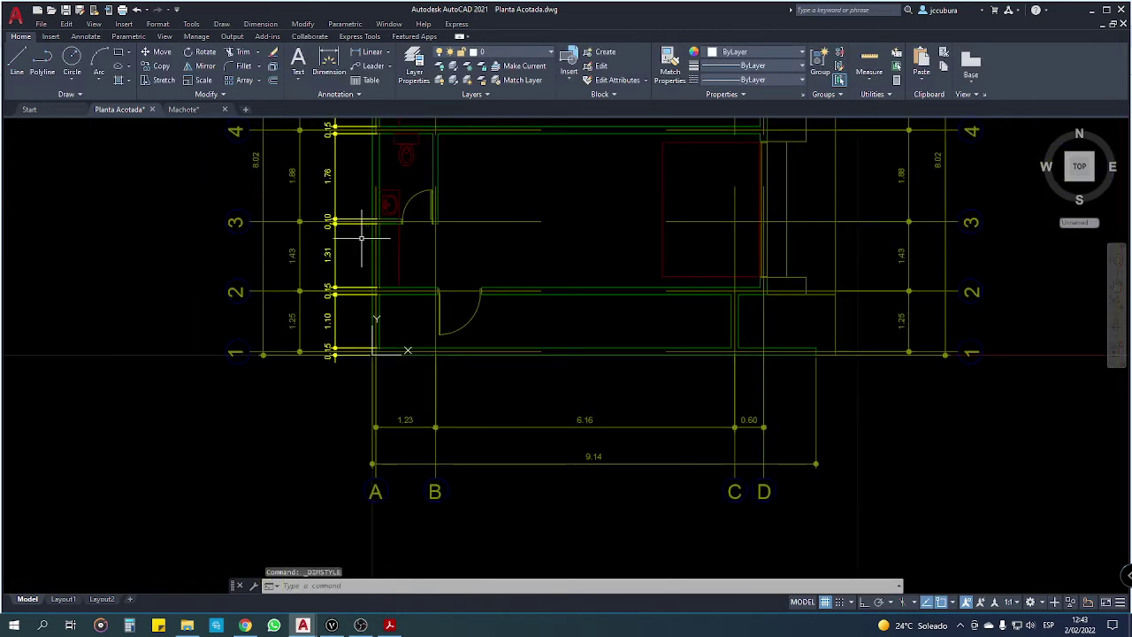
middle_drag(361, 237, 358, 296)
scroll(358, 265, up, 2)
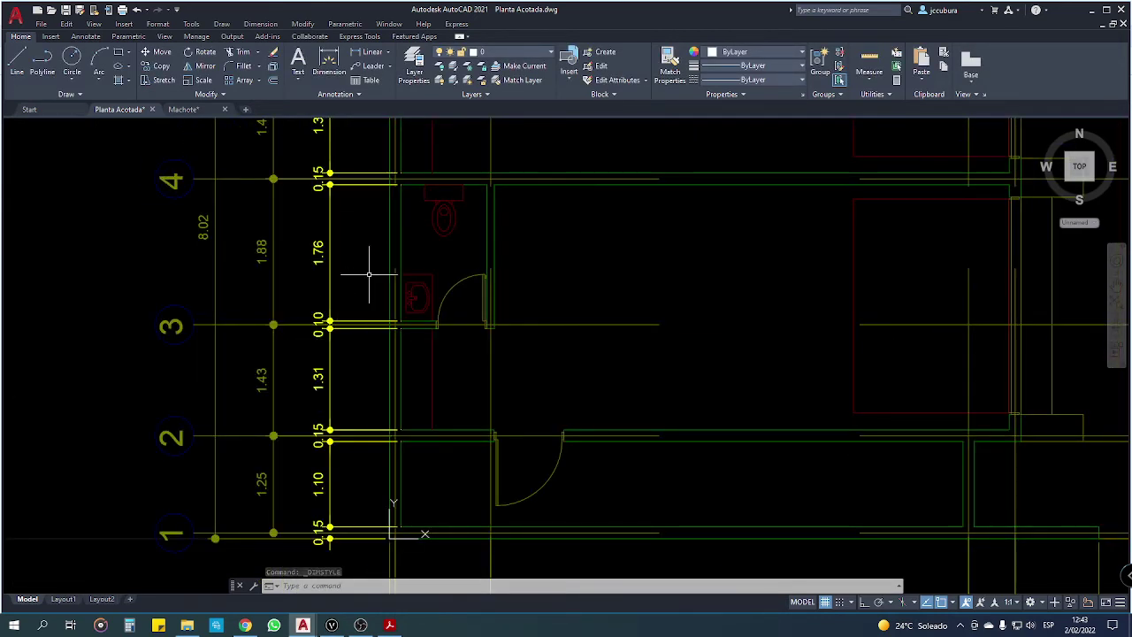
Step: Reopen the Dimension Style Manager and modify the Cubur 1 style again
click(358, 94)
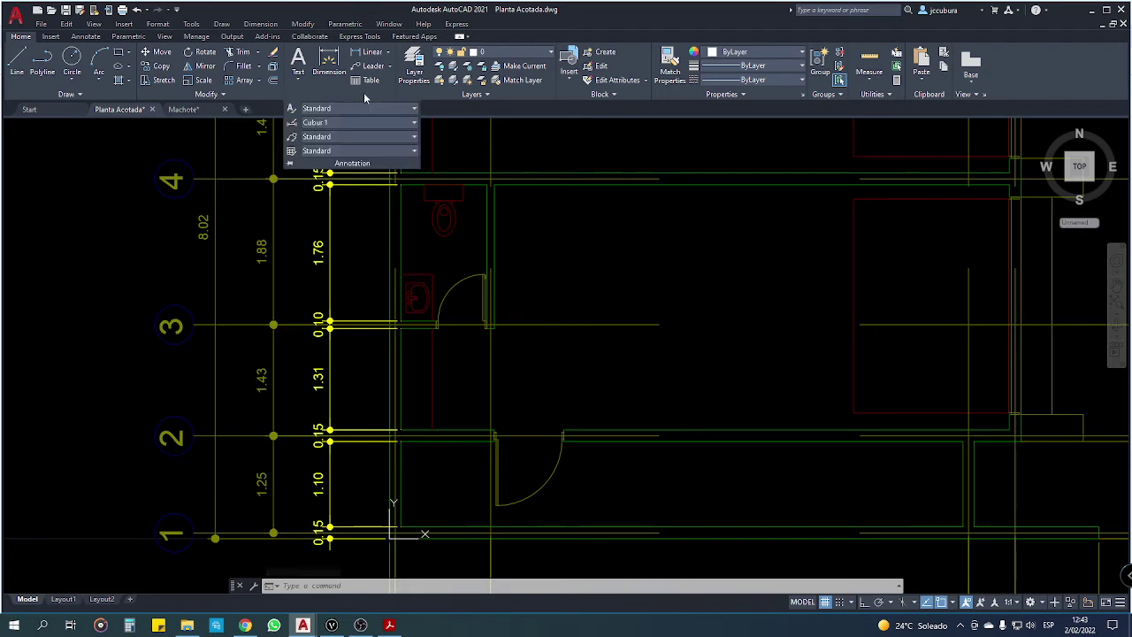
click(310, 123)
click(323, 255)
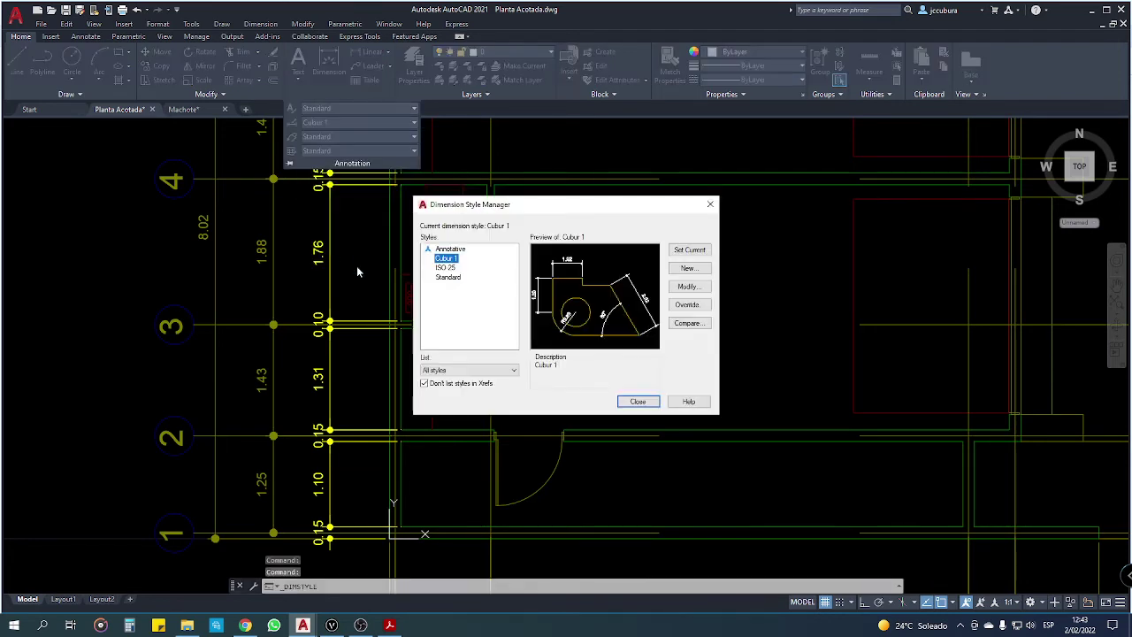
click(693, 286)
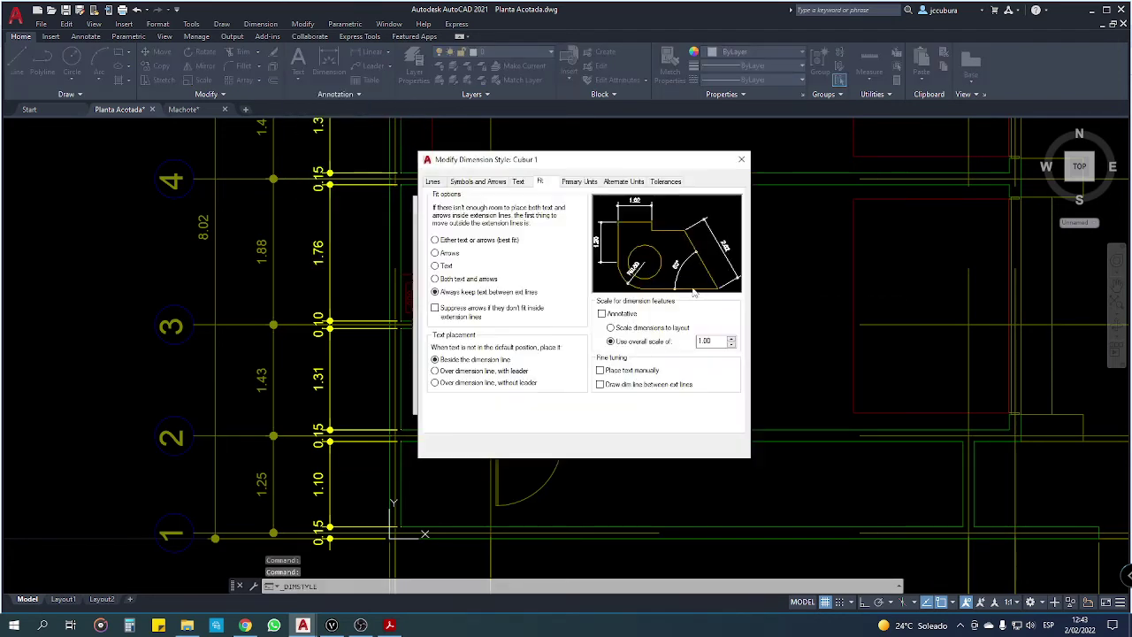
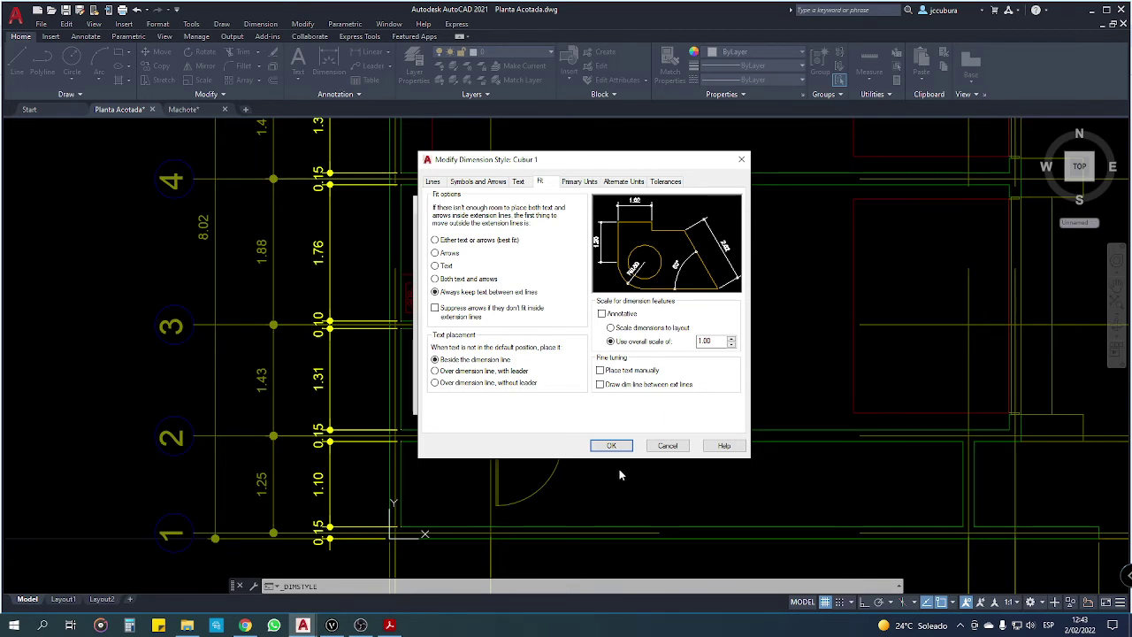
Step: Apply the fit changes to Cubur 1, close the Dimension Style Manager, and show grid lines 6 to 2
click(611, 445)
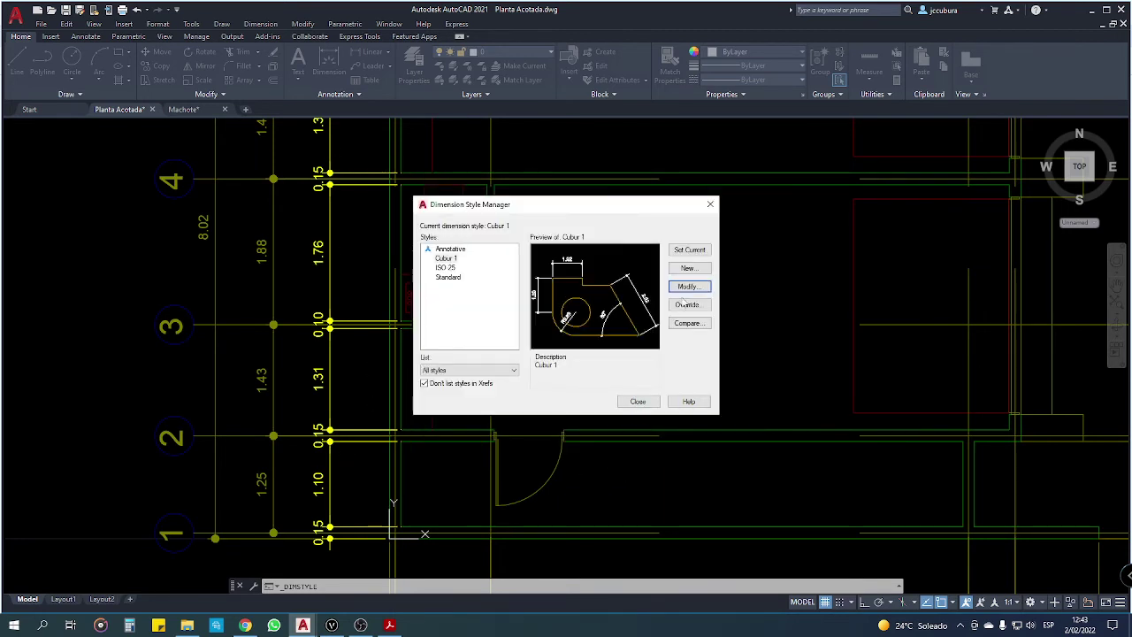
click(645, 402)
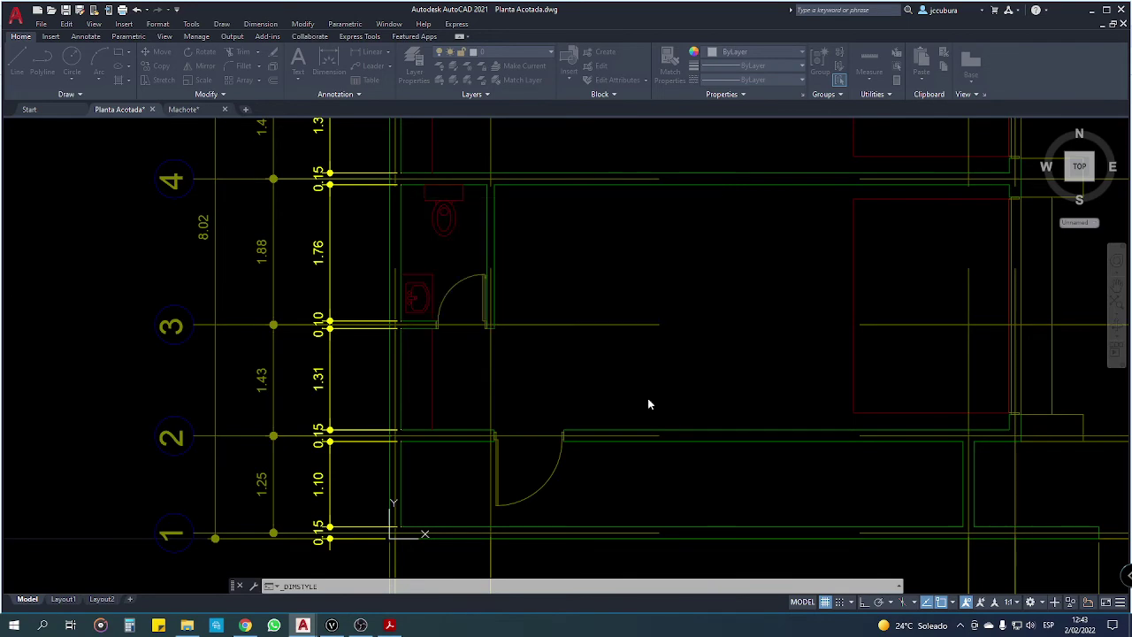
scroll(531, 366, down, 2)
middle_drag(451, 257, 455, 298)
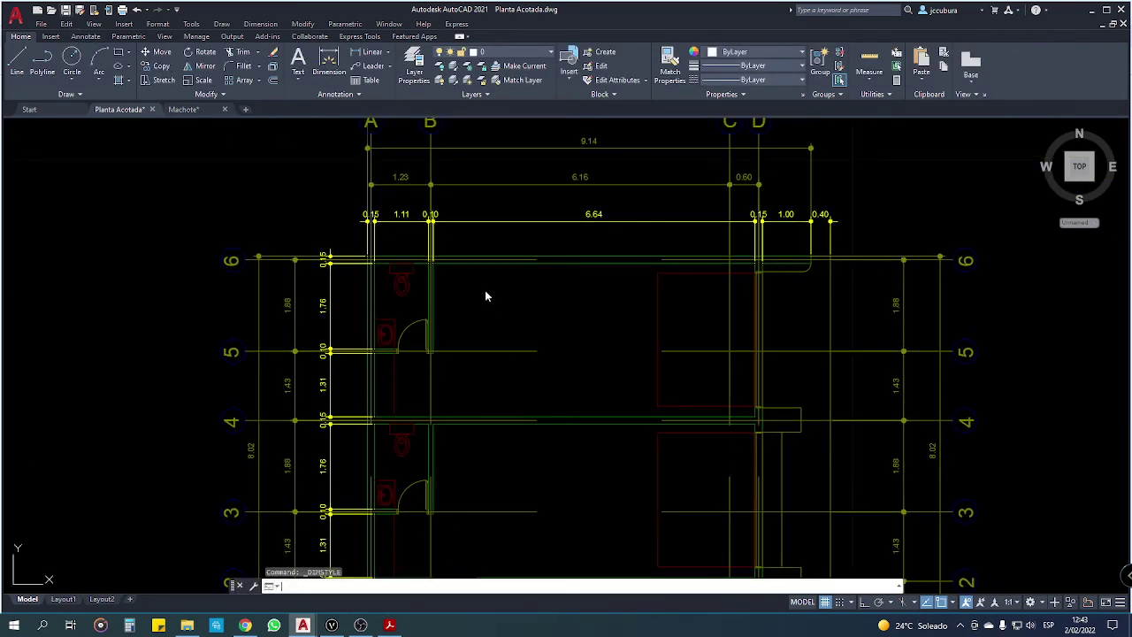
Step: Quick-save Planta Acotada.dwg
scroll(502, 331, down, 6)
key(ctrl+s)
scroll(505, 315, up, 3)
scroll(421, 466, up, 3)
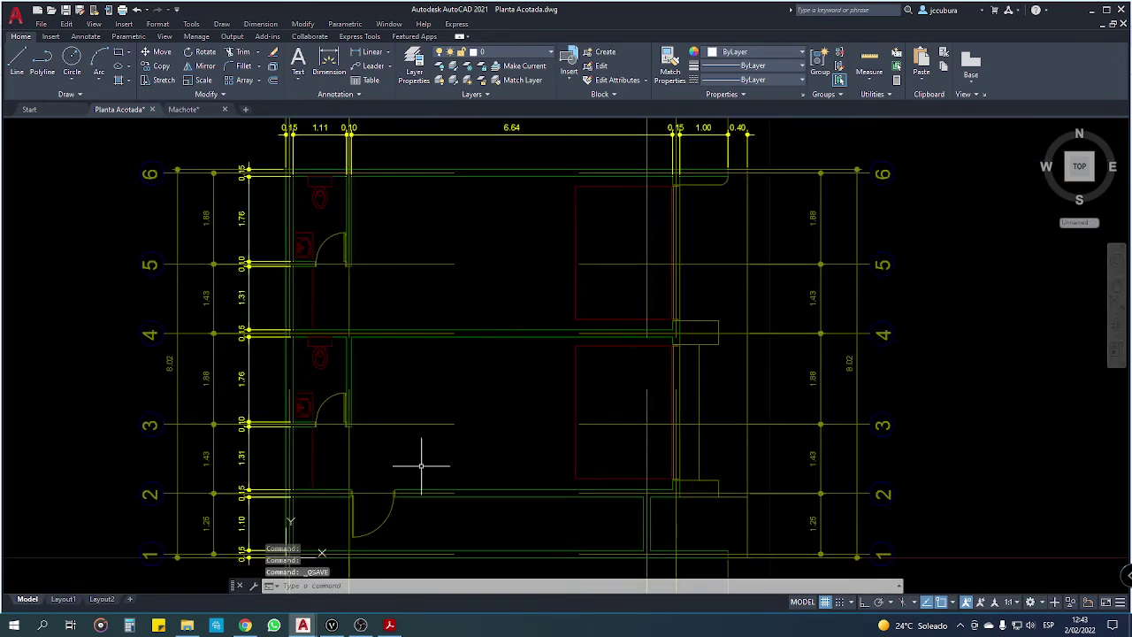
Step: Scroll and pan the Planta Acotada Locales reference PDF to check grid lines 1–6 and their dimensions
click(390, 625)
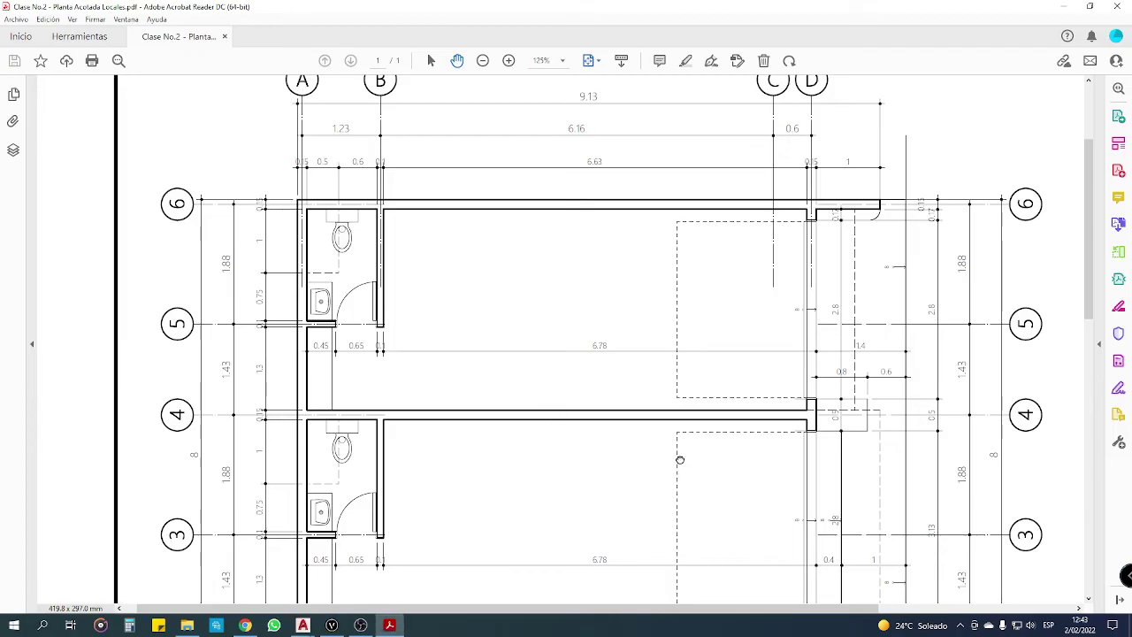
scroll(540, 371, down, 2)
scroll(619, 465, down, 3)
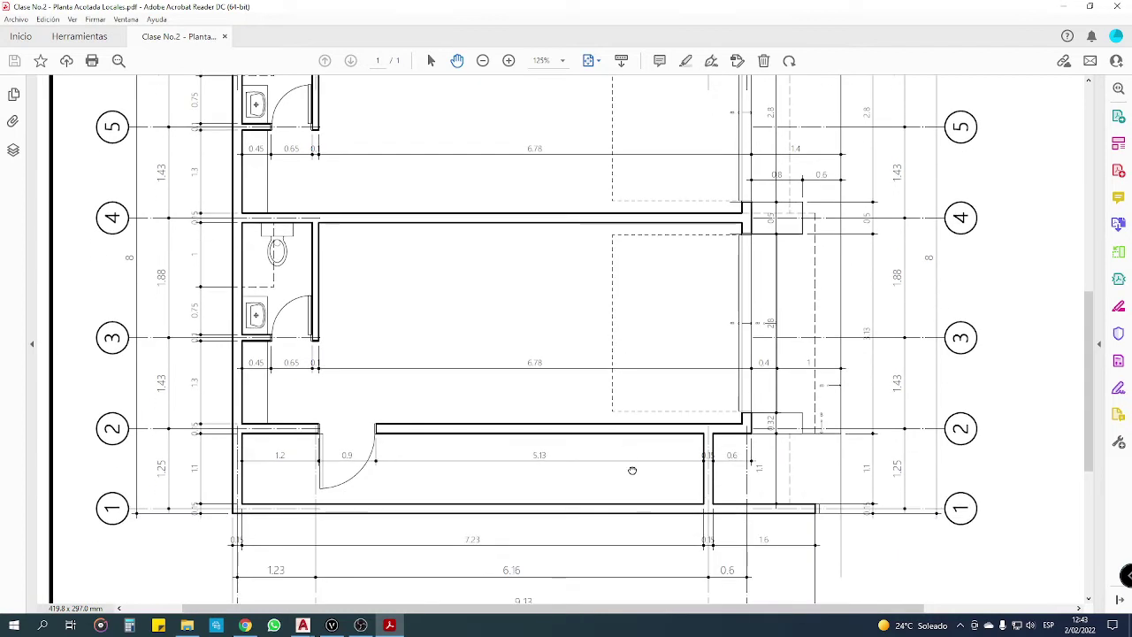
drag(632, 470, 635, 461)
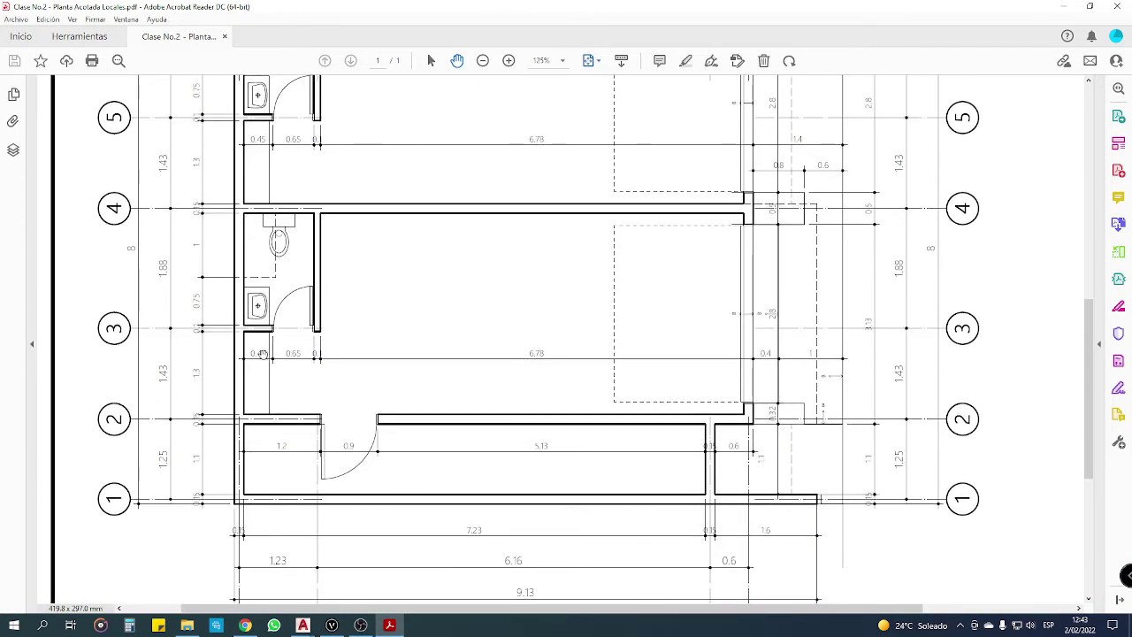
mouse_move(834, 263)
mouse_down()
mouse_move(814, 310)
mouse_move(812, 398)
mouse_up()
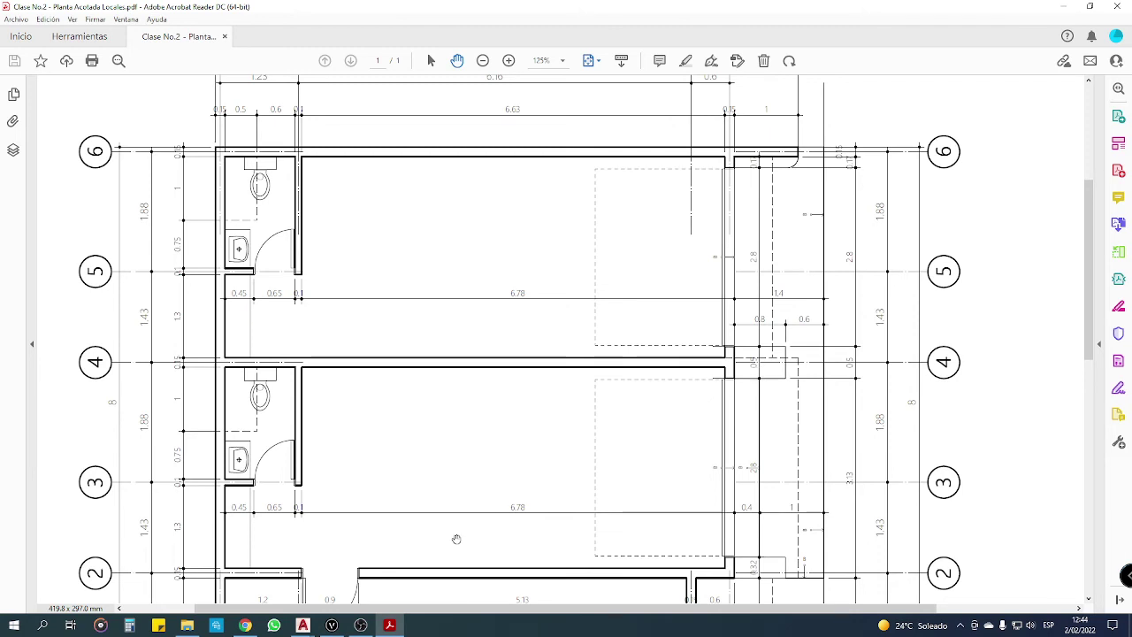
mouse_move(302, 625)
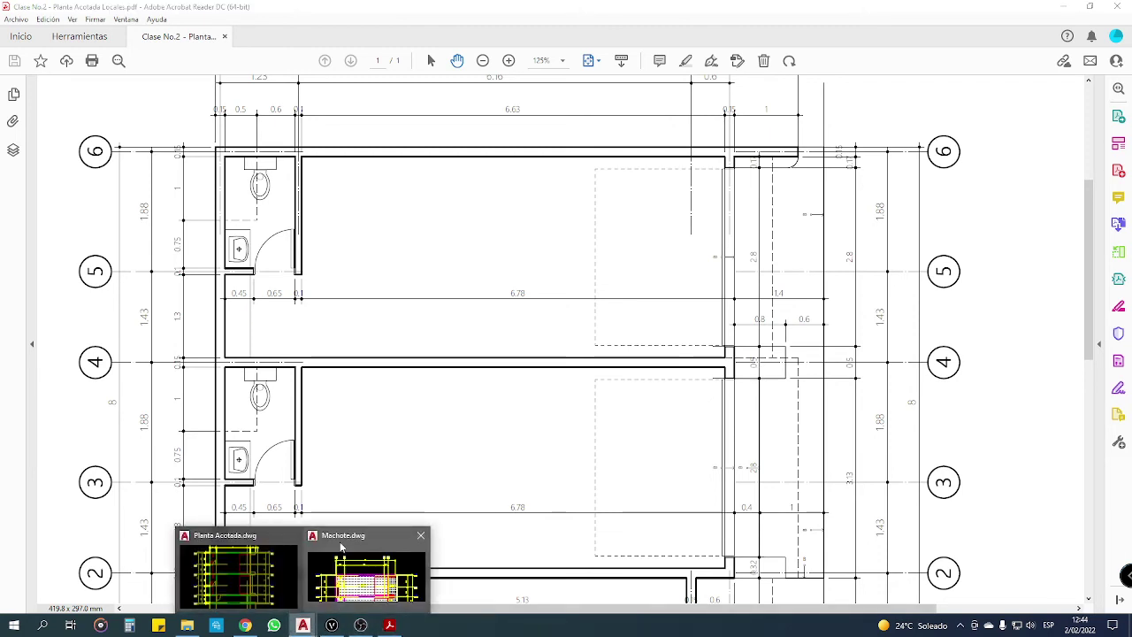
Step: Return to Planta Acotada, view the plan on the Layout1 sheet, and window-select its contents
click(264, 541)
scroll(363, 446, down, 3)
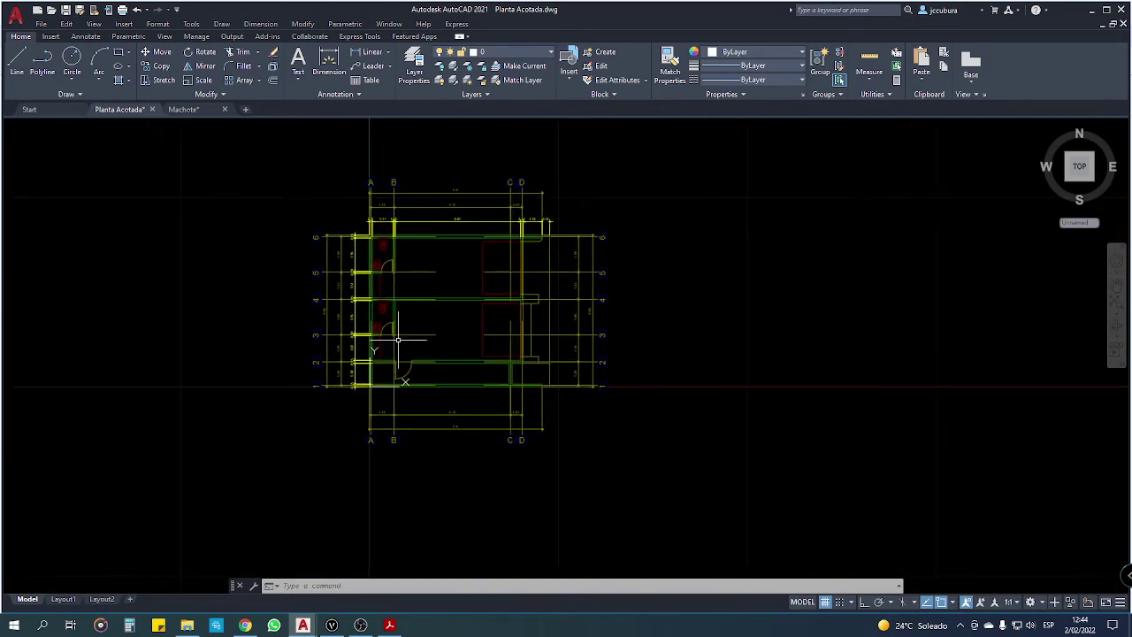
click(63, 599)
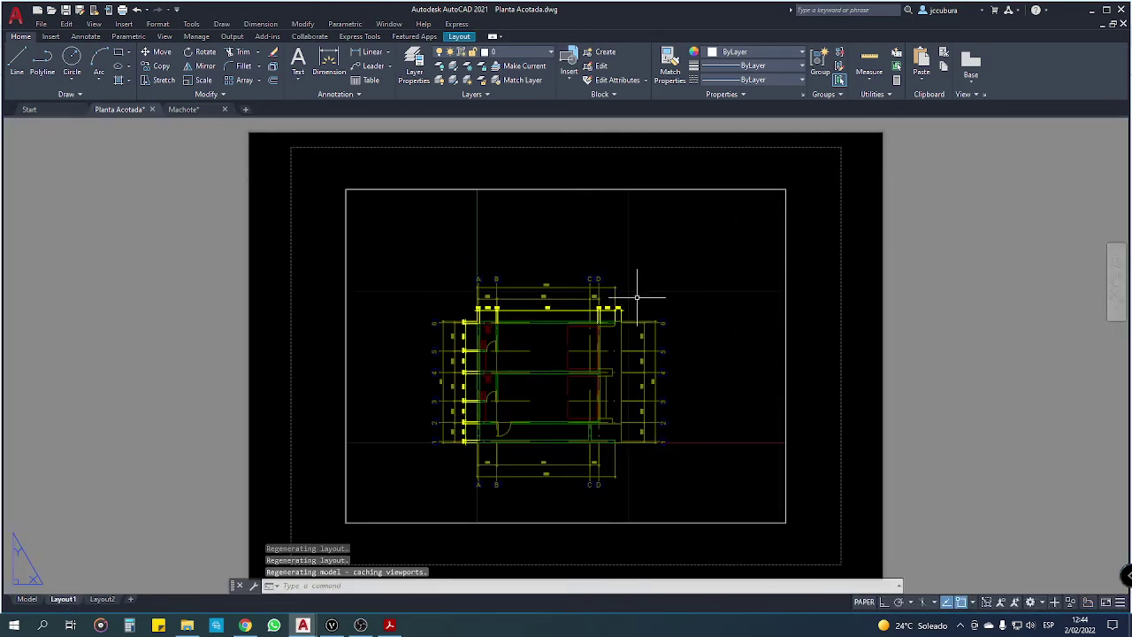
middle_drag(807, 306, 810, 294)
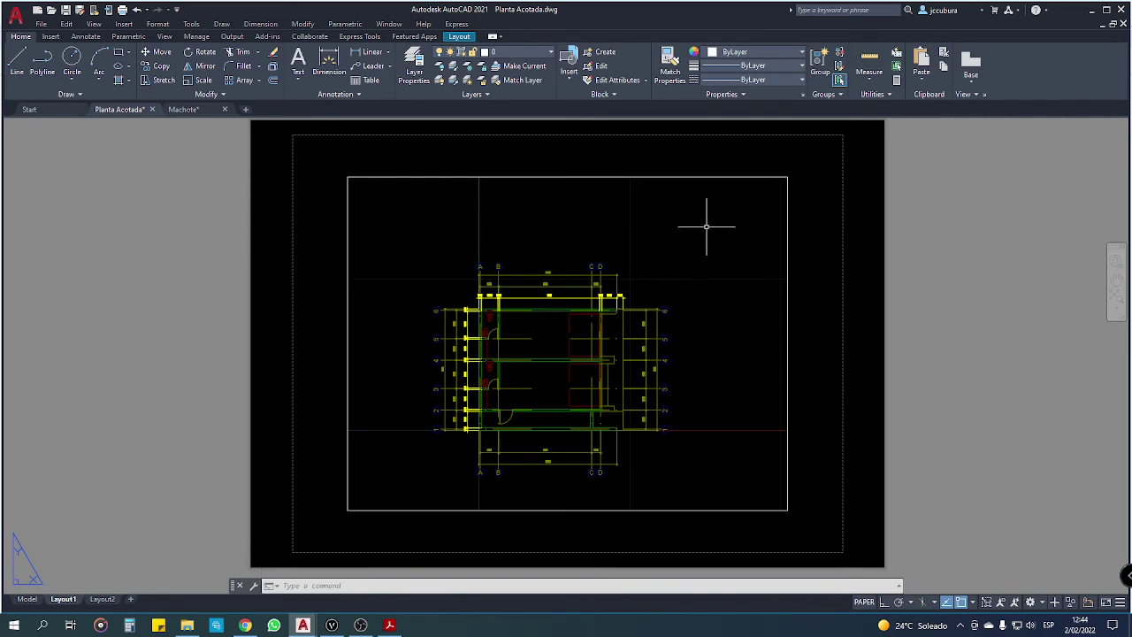
click(814, 134)
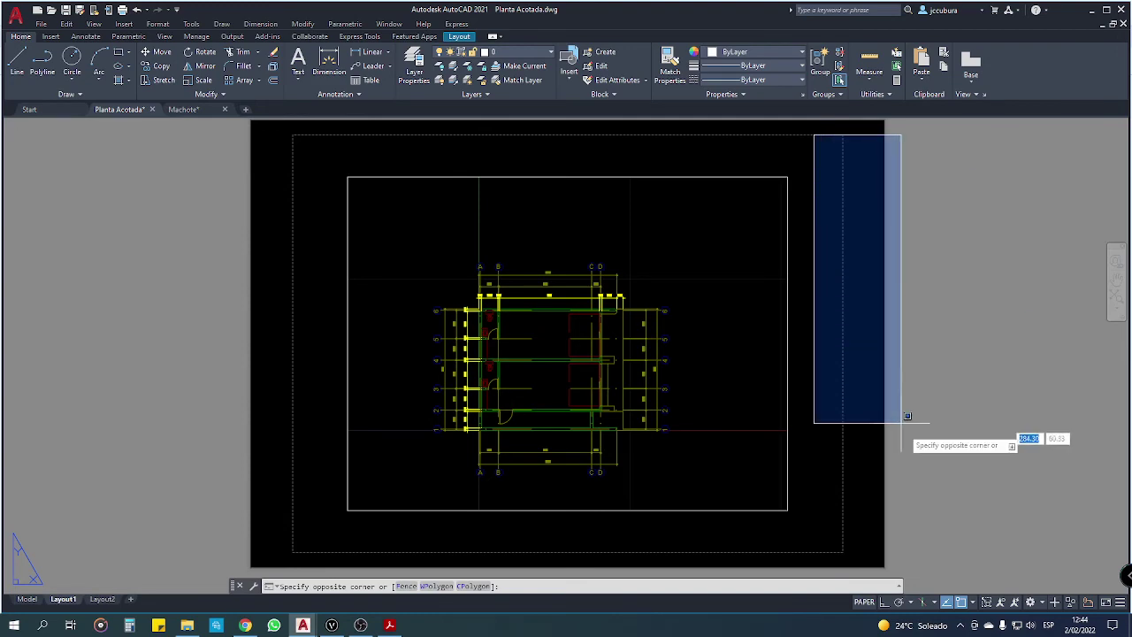
click(648, 507)
Step: Switch to the Machote drawing and show its Amoblada layout sheet
click(183, 108)
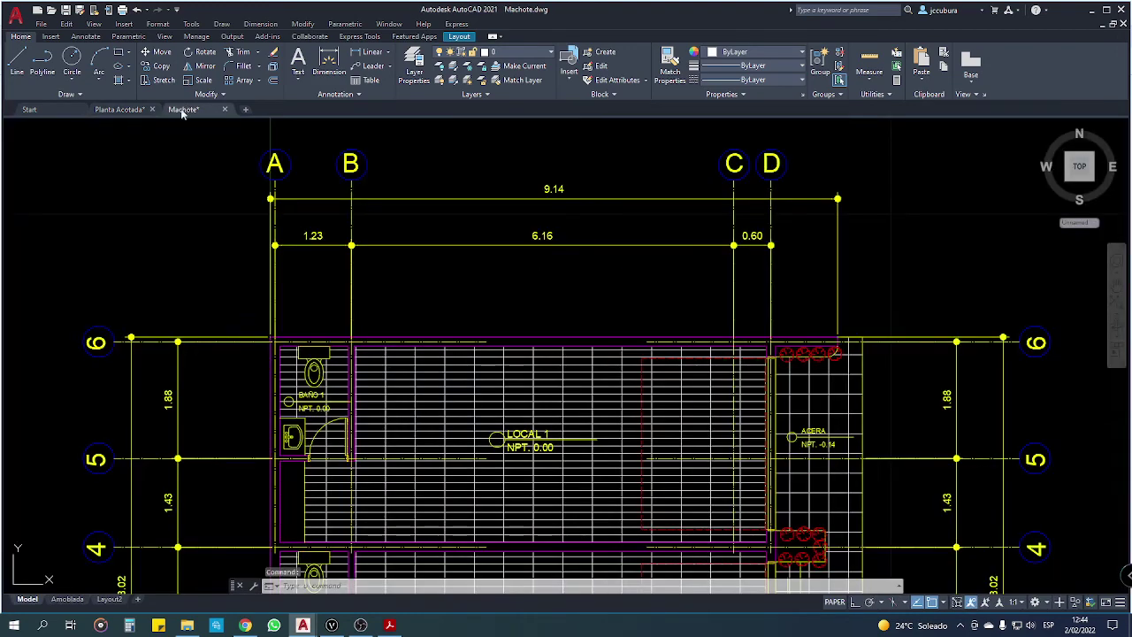
click(71, 599)
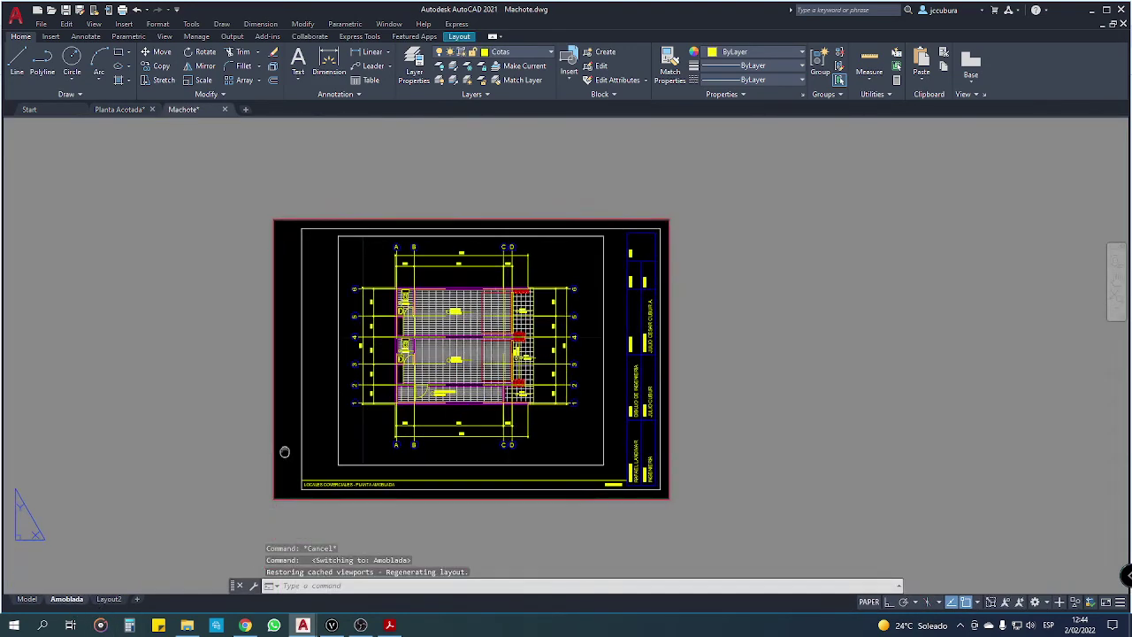
scroll(285, 452, up, 2)
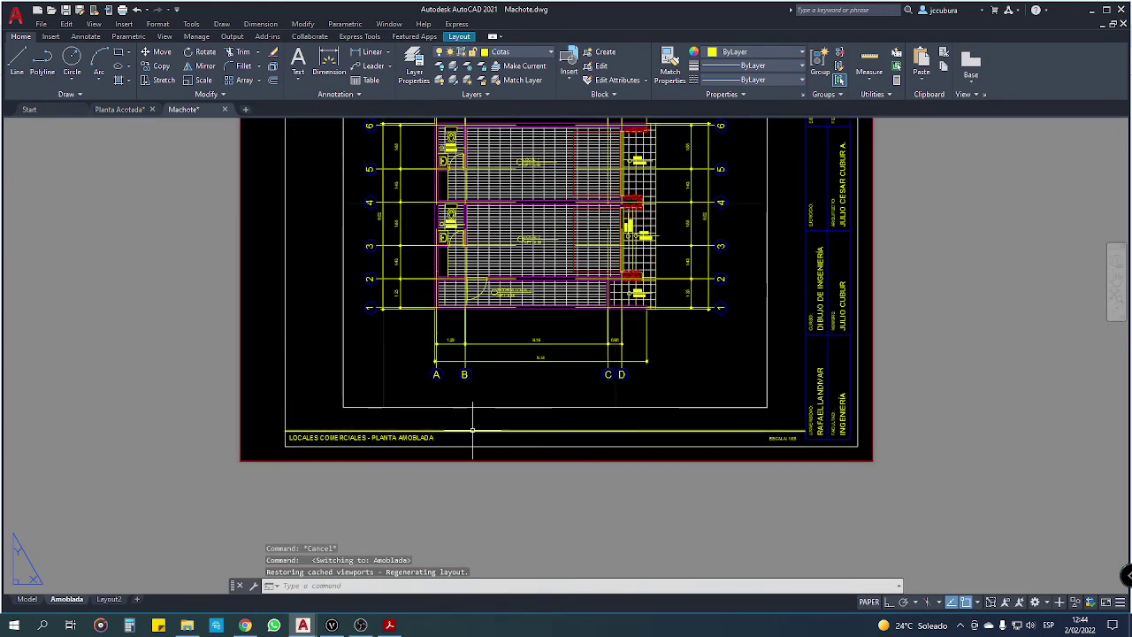
scroll(316, 454, up, 4)
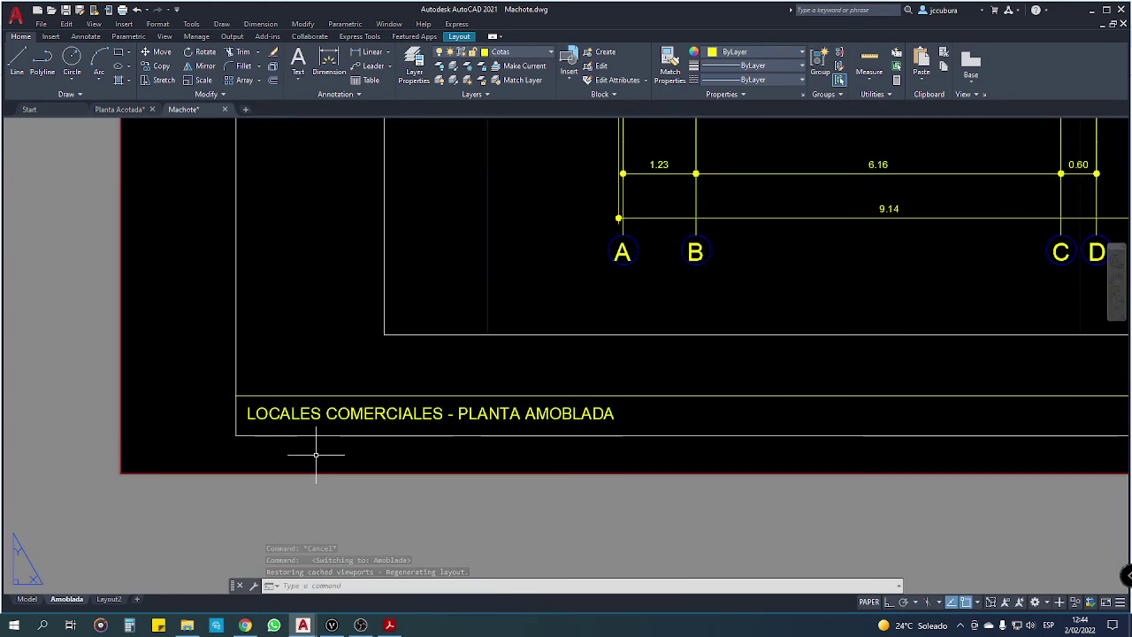
Step: Pan along the title block to review grid bubbles 1–6 and the title, scale, date and sheet-number fields
click(215, 387)
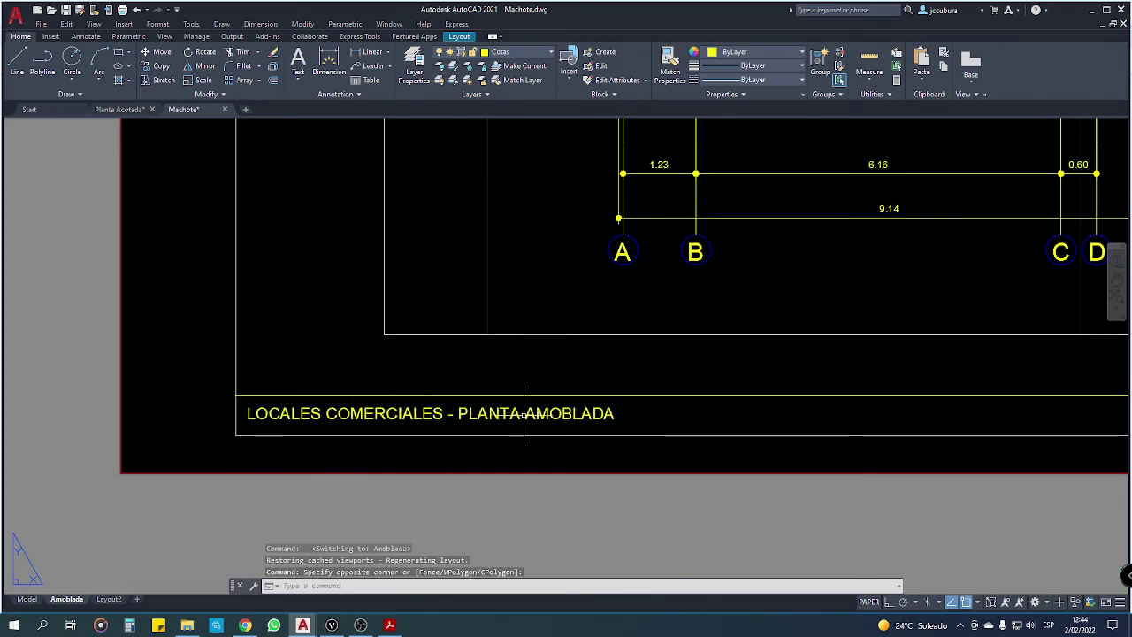
scroll(556, 444, down, 3)
scroll(505, 437, up, 1)
scroll(564, 475, up, 2)
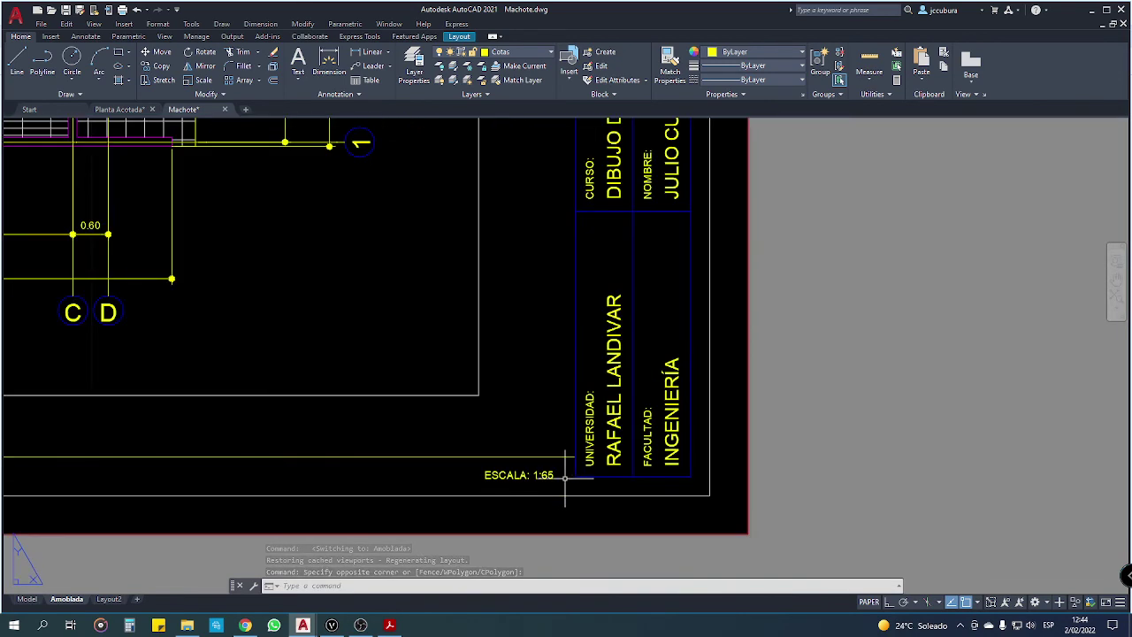
mouse_move(542, 442)
middle_down()
mouse_move(468, 522)
mouse_move(444, 630)
middle_up()
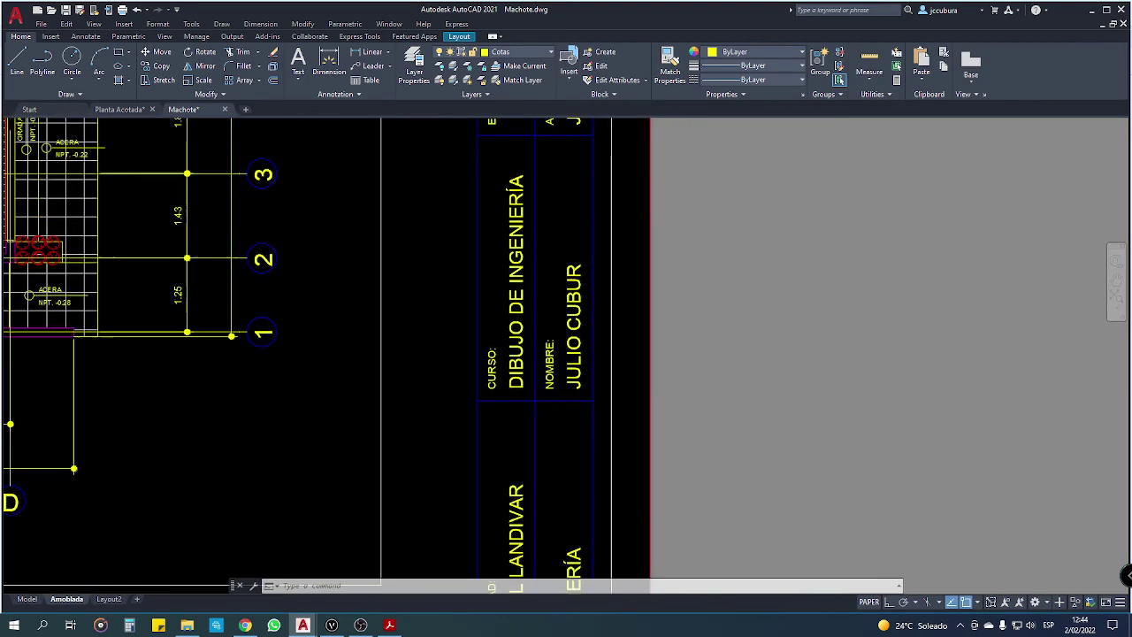
mouse_move(663, 345)
middle_down()
mouse_move(652, 424)
mouse_move(645, 416)
middle_up()
middle_drag(629, 331, 629, 440)
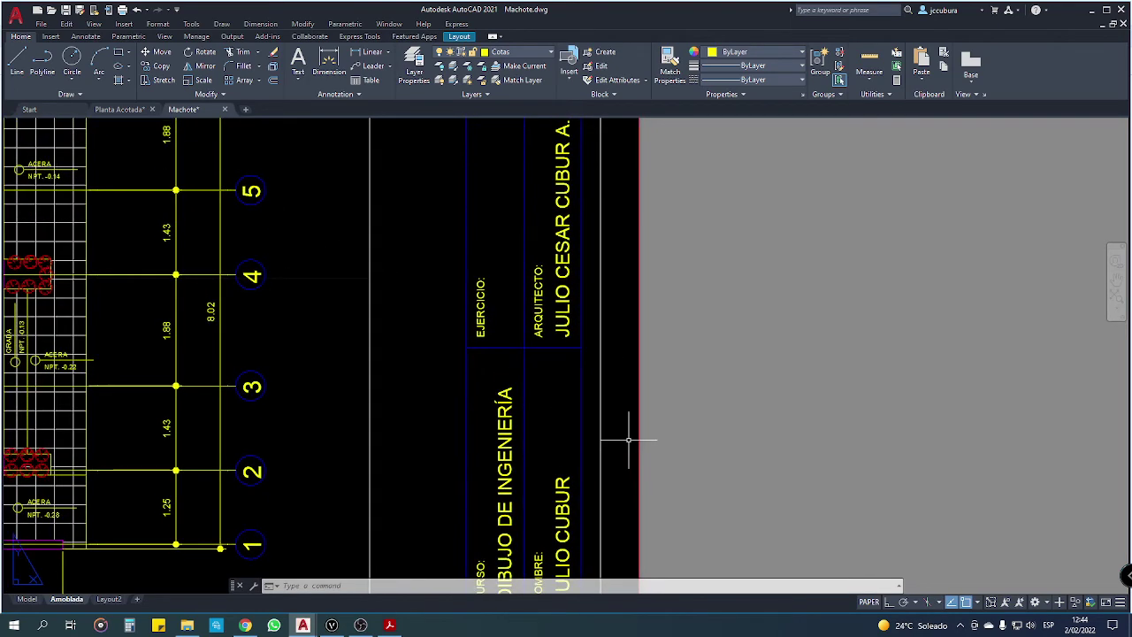
middle_drag(619, 298, 617, 444)
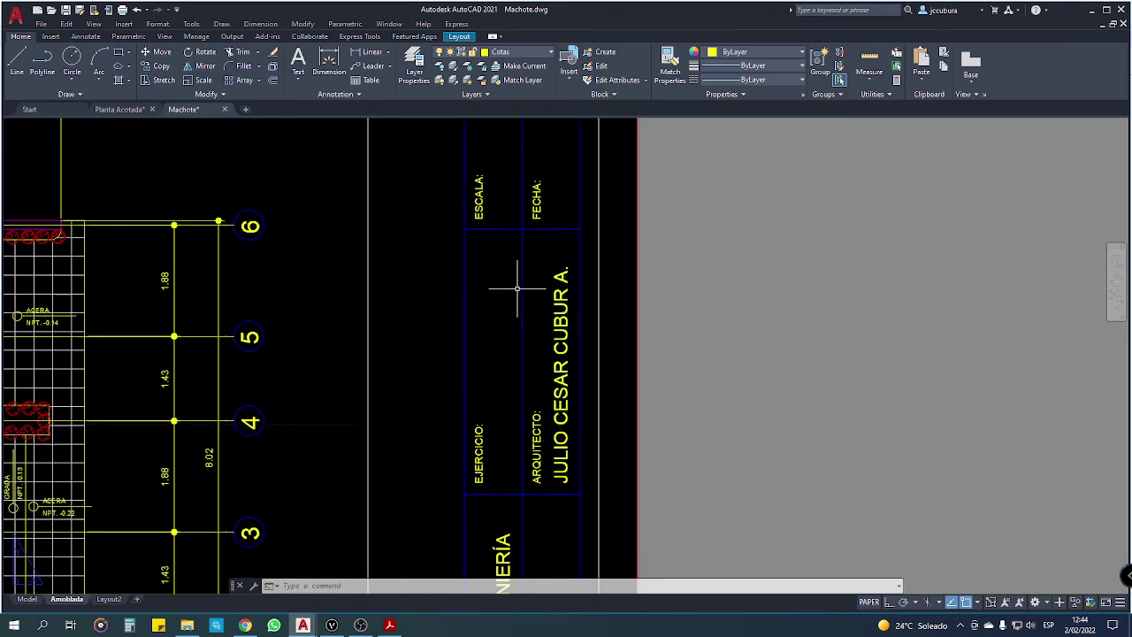
middle_drag(665, 277, 652, 478)
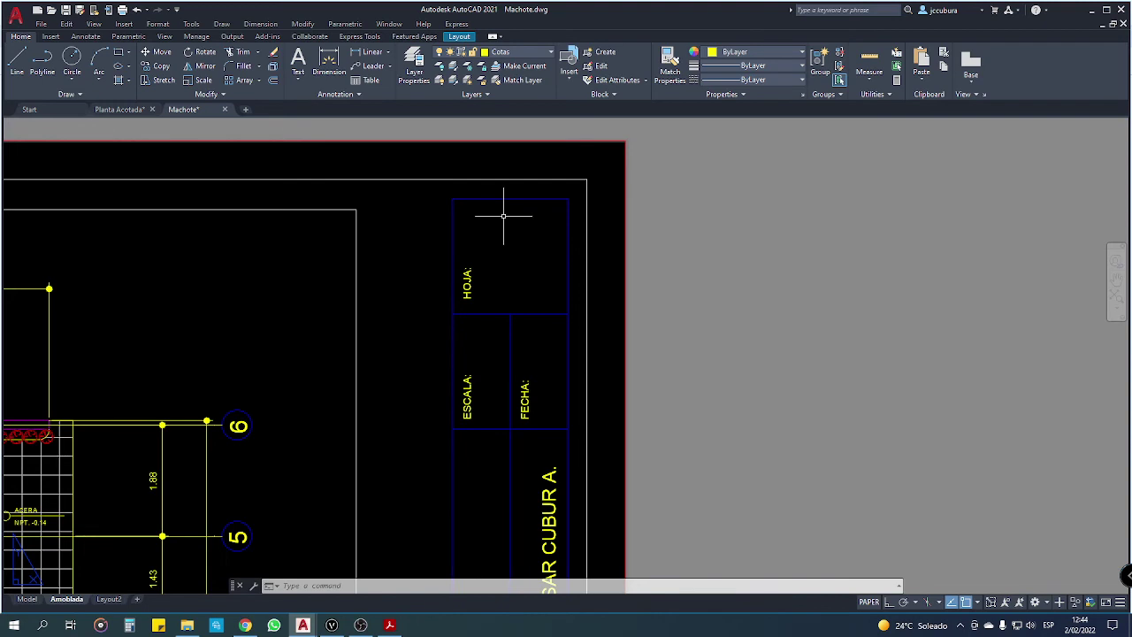
scroll(504, 215, down, 2)
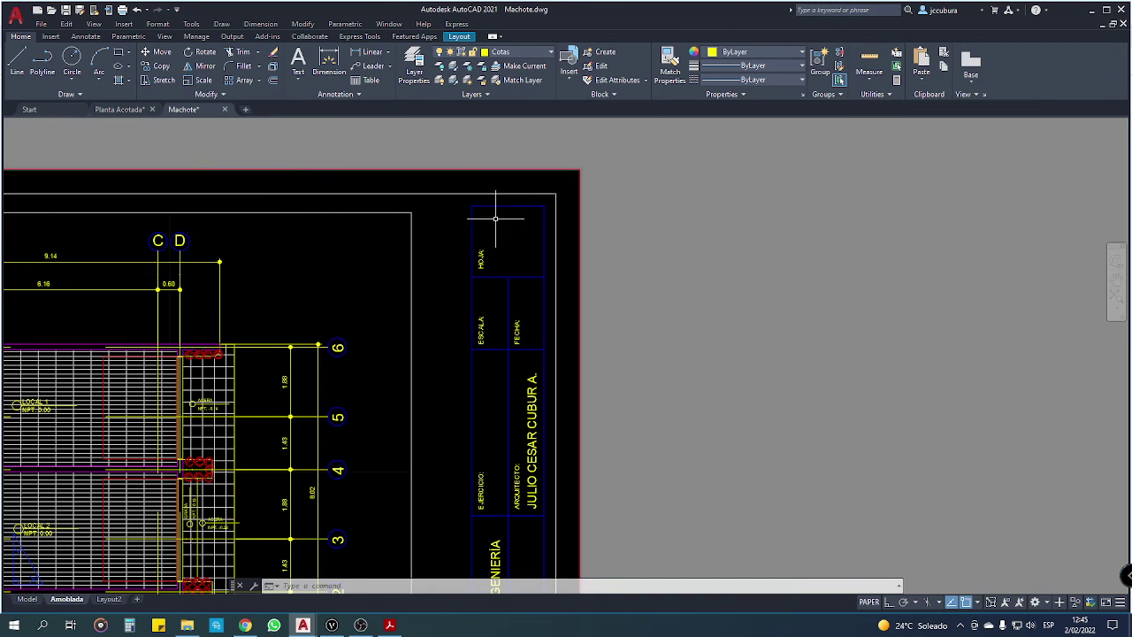
Step: Zoom to the sheet-number box, then fit the whole Amoblada layout sheet on screen
click(497, 214)
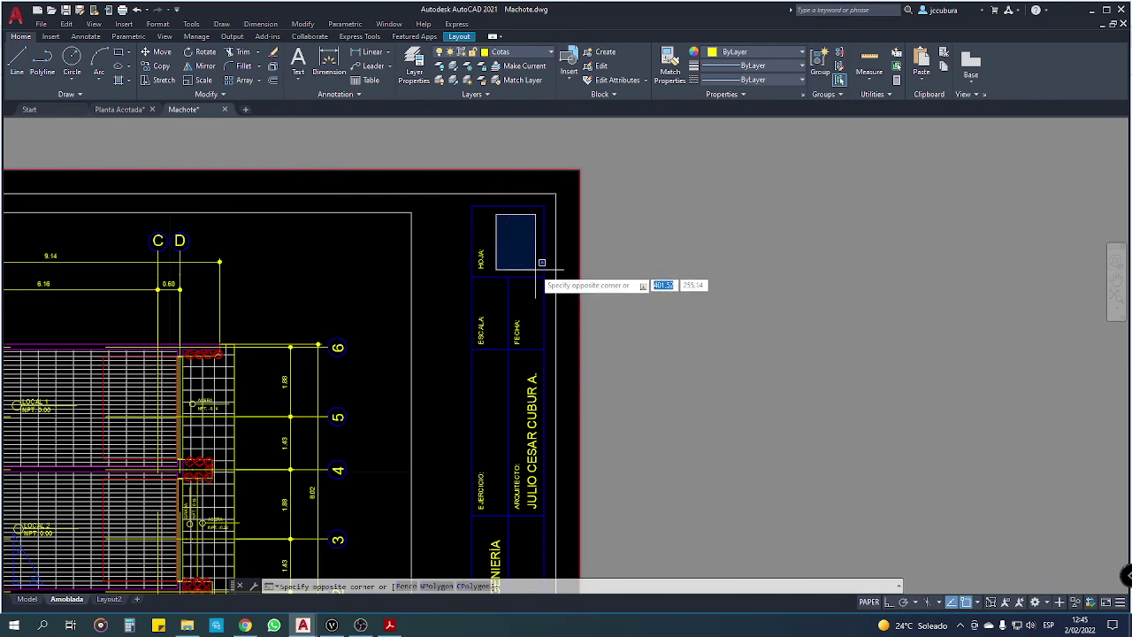
click(541, 263)
scroll(530, 257, down, 4)
middle_drag(449, 311, 538, 311)
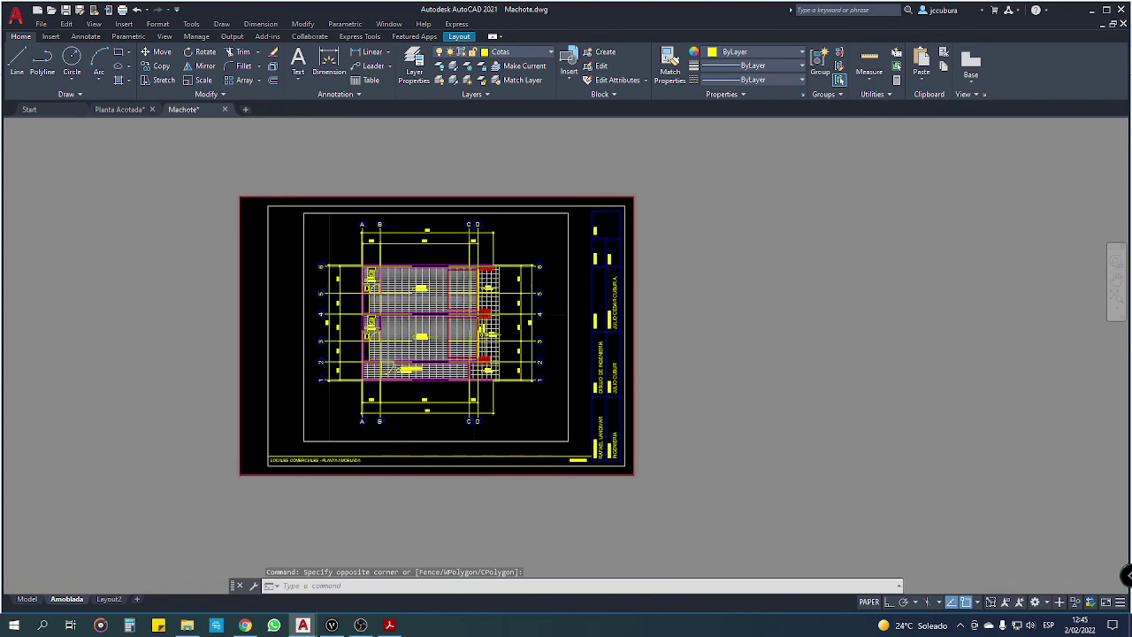
scroll(530, 314, up, 2)
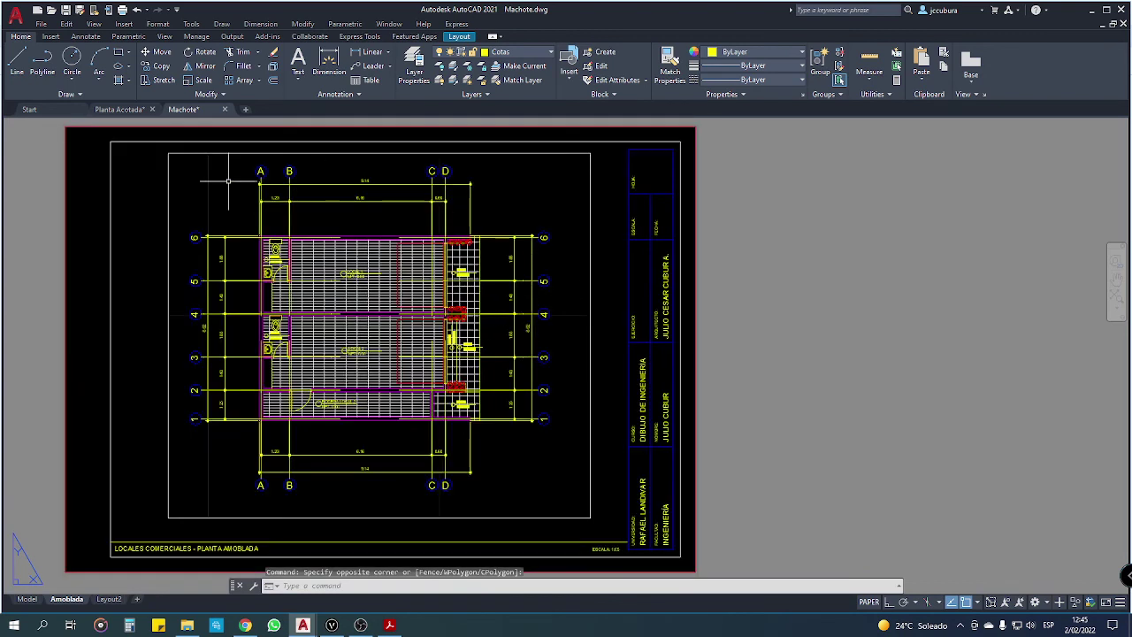
click(593, 203)
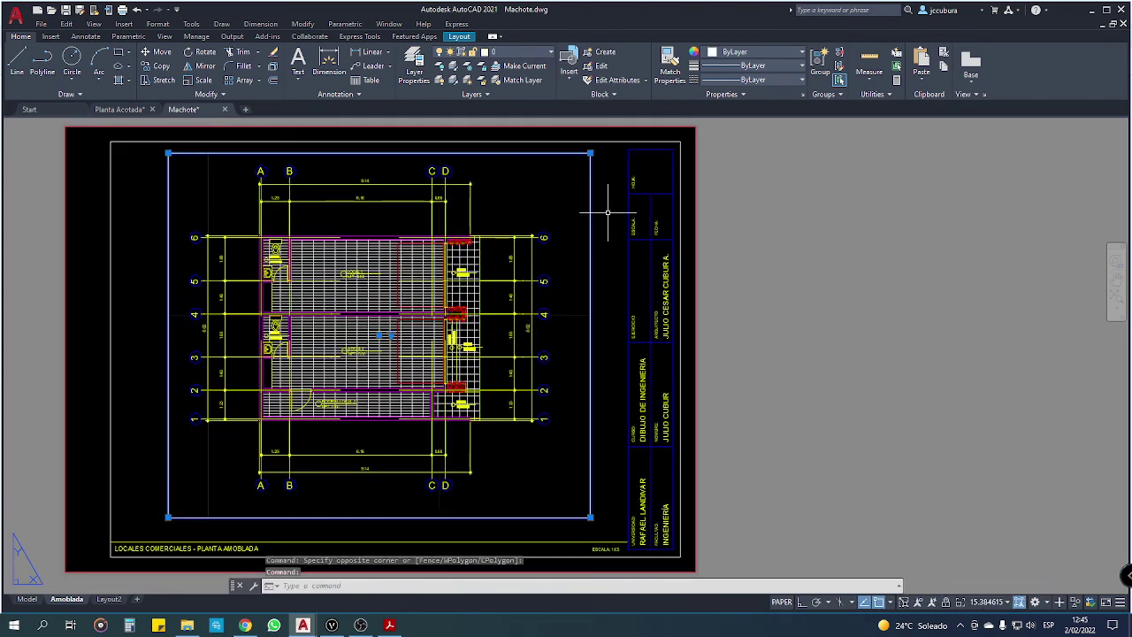
key(Escape)
key(Escape)
key(Escape)
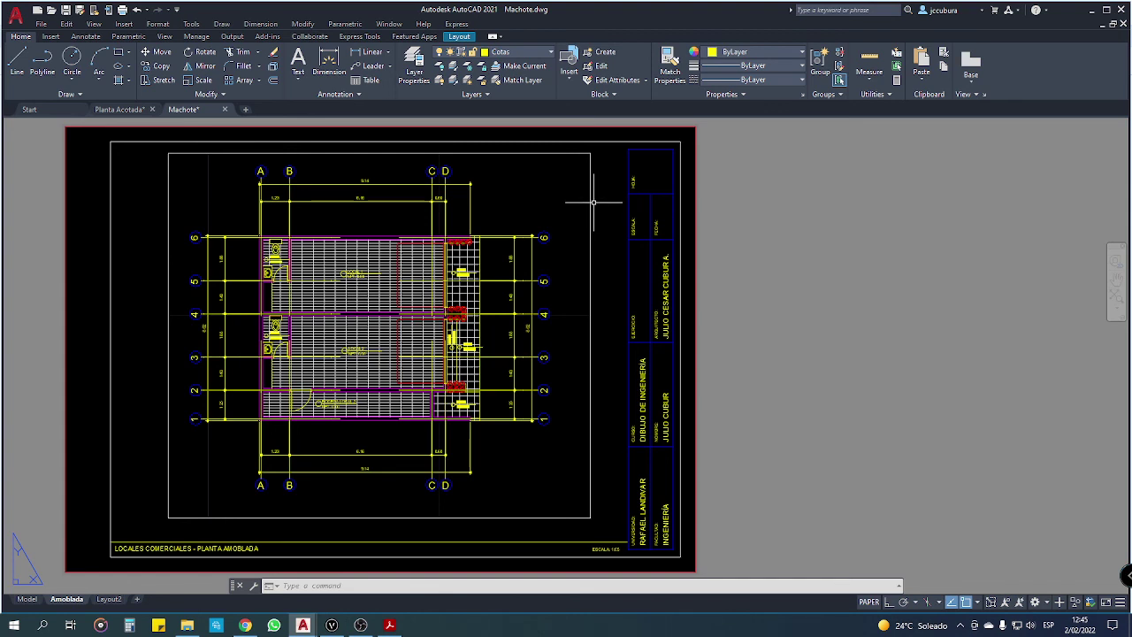
middle_drag(593, 202, 622, 204)
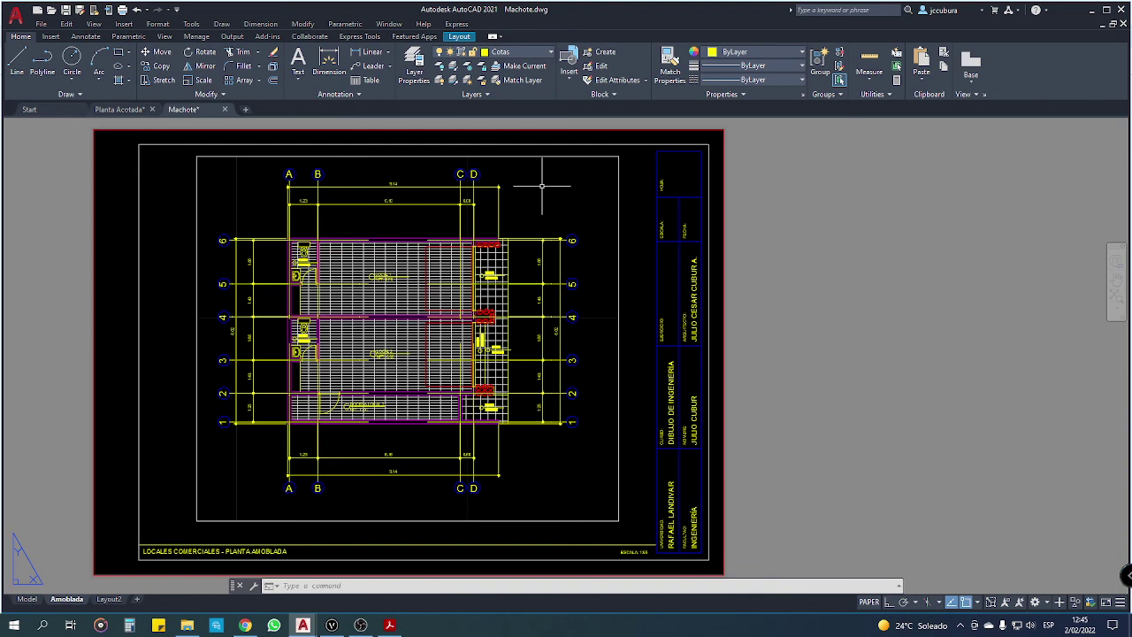
middle_drag(541, 186, 588, 184)
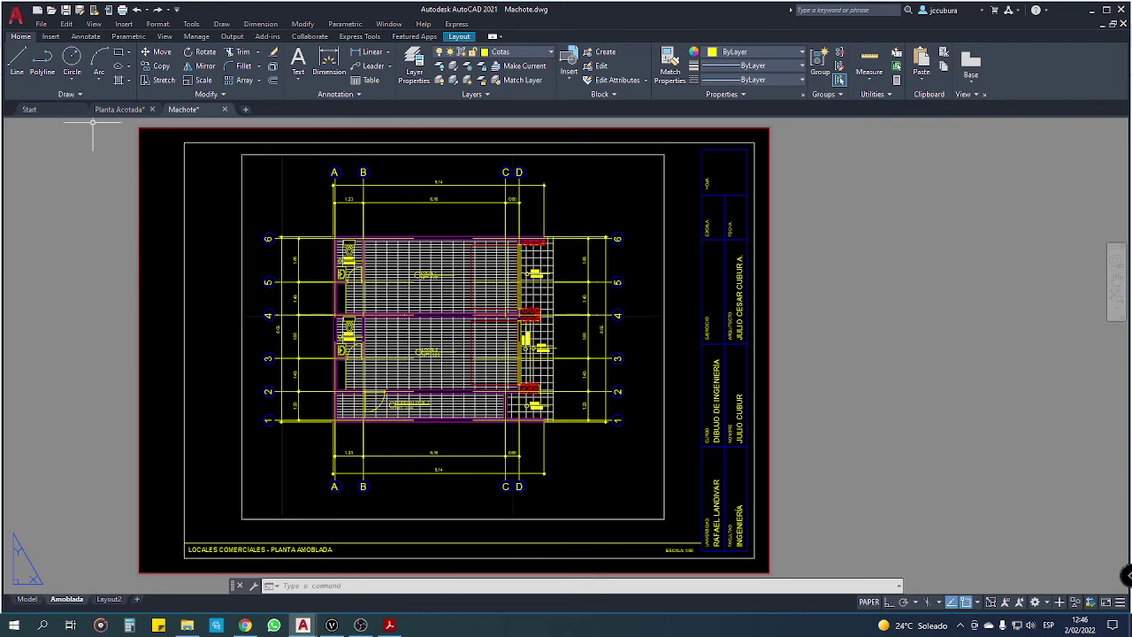
Step: Switch to Planta Acotada and adjust the view of its Layout1 sheet
click(119, 109)
middle_drag(471, 351, 429, 337)
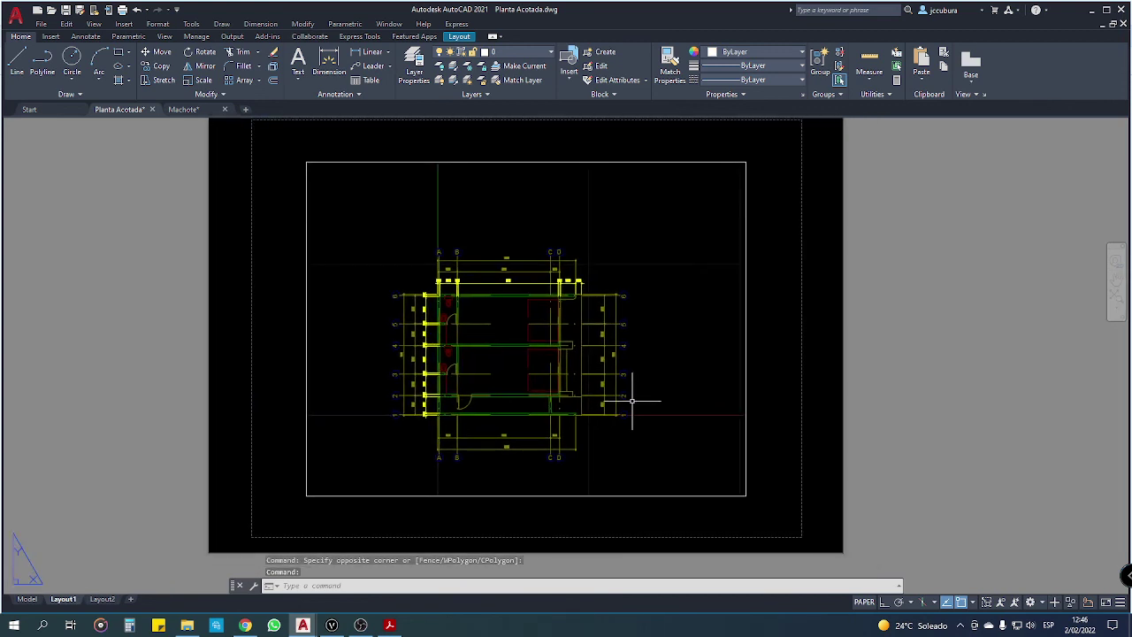
scroll(630, 398, up, 2)
middle_drag(514, 371, 554, 381)
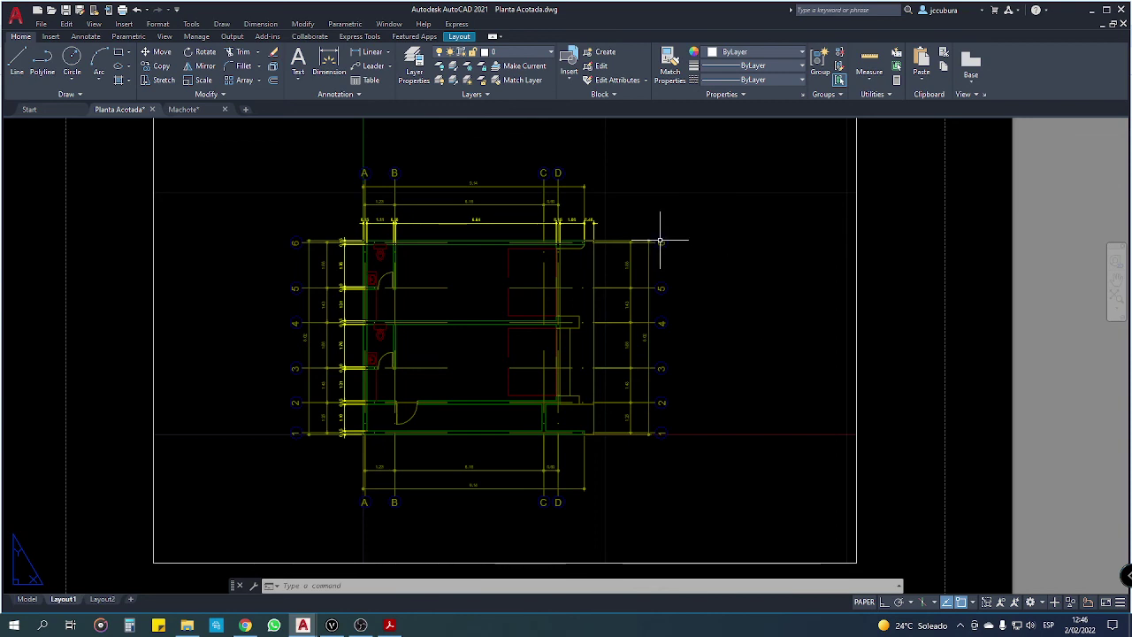
scroll(659, 240, down, 4)
scroll(100, 552, up, 2)
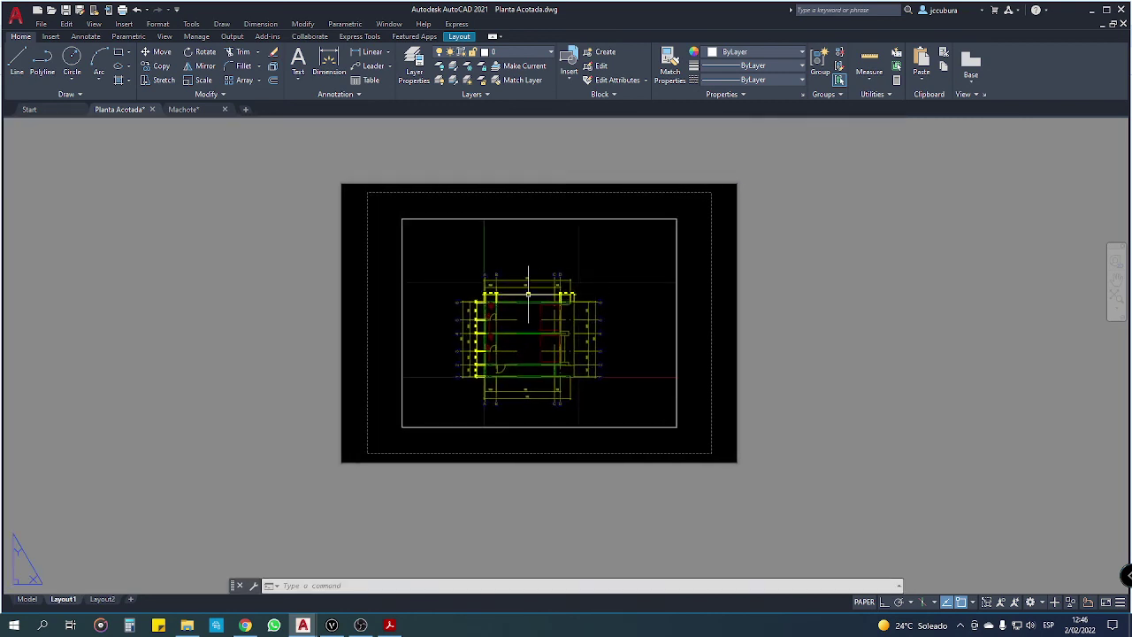
Step: Return to model space, save the drawing, and recentre the dimensioned floor plan
click(28, 599)
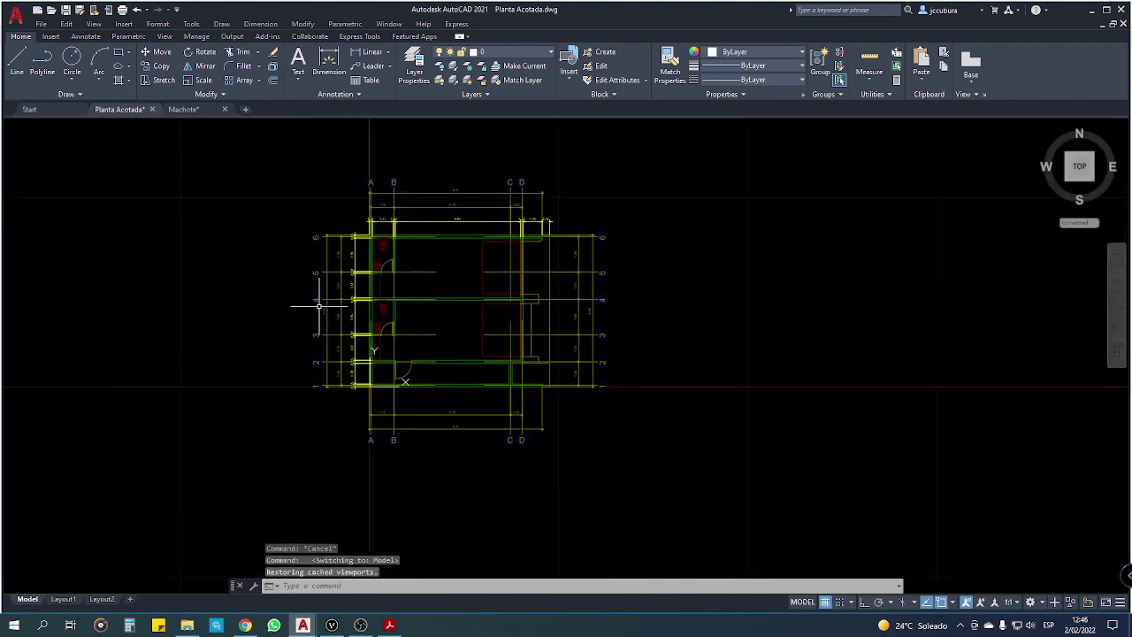
click(66, 9)
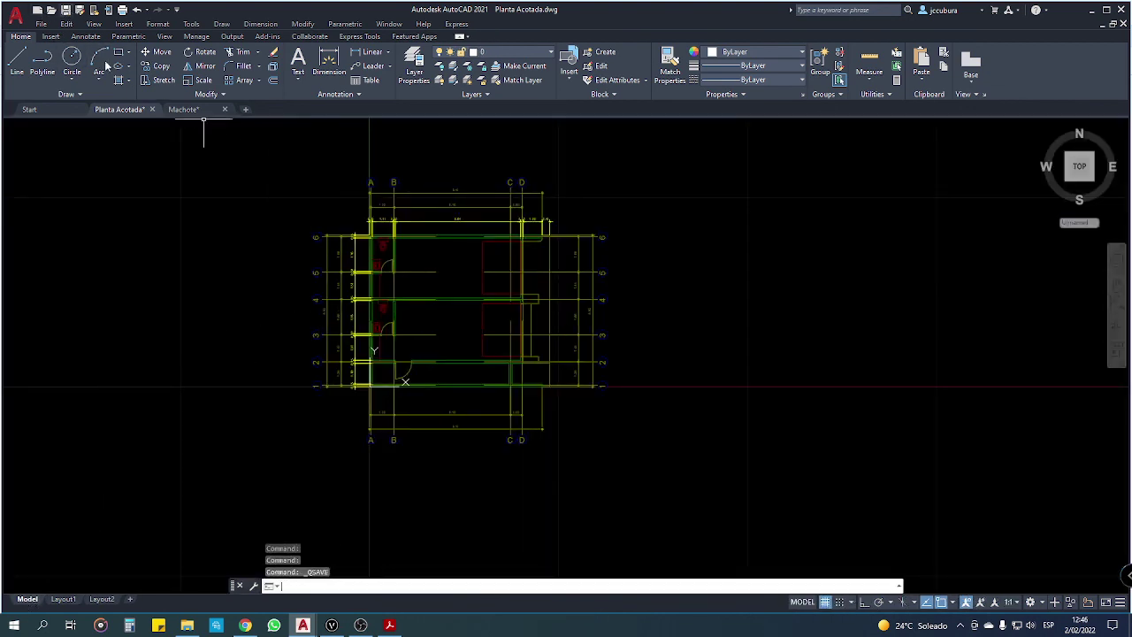
scroll(528, 296, up, 2)
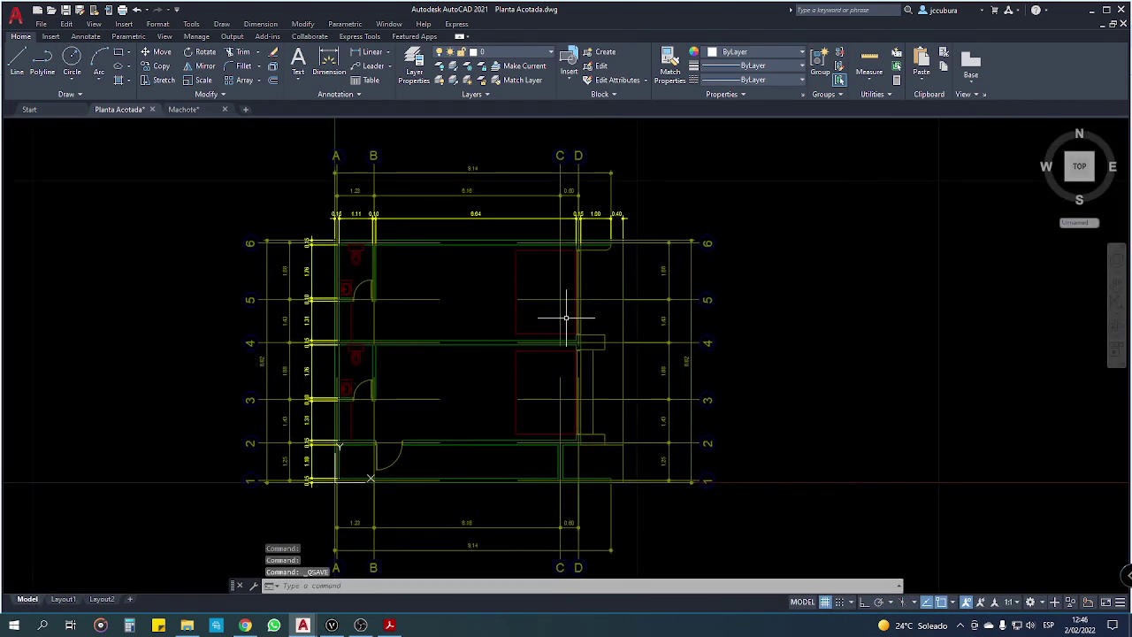
scroll(579, 321, down, 2)
scroll(583, 321, up, 2)
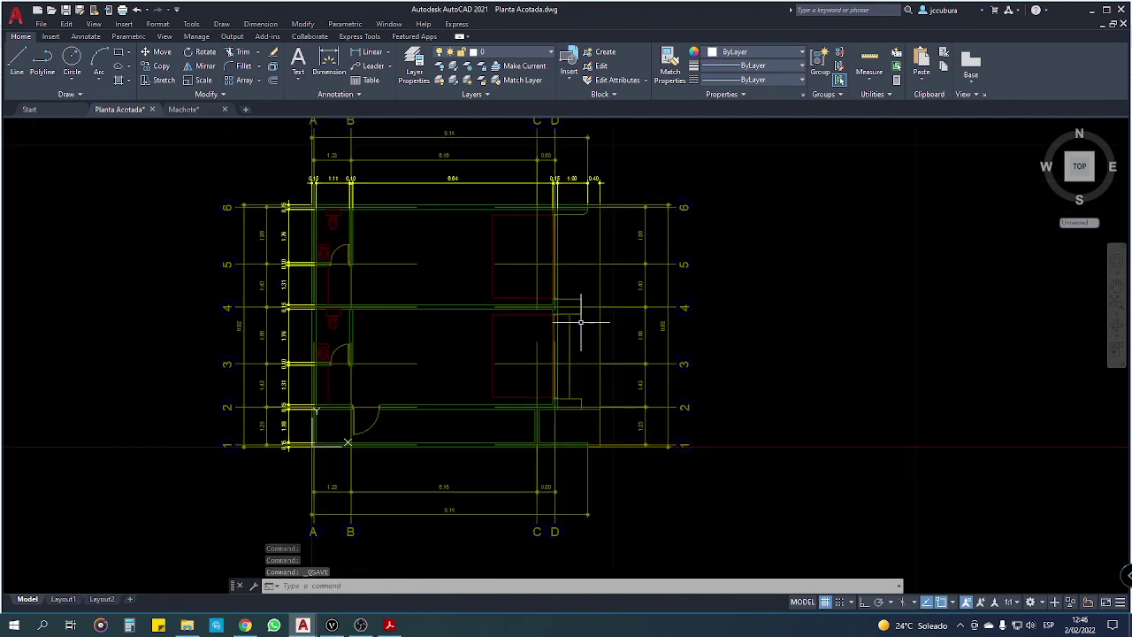
middle_drag(581, 324, 590, 336)
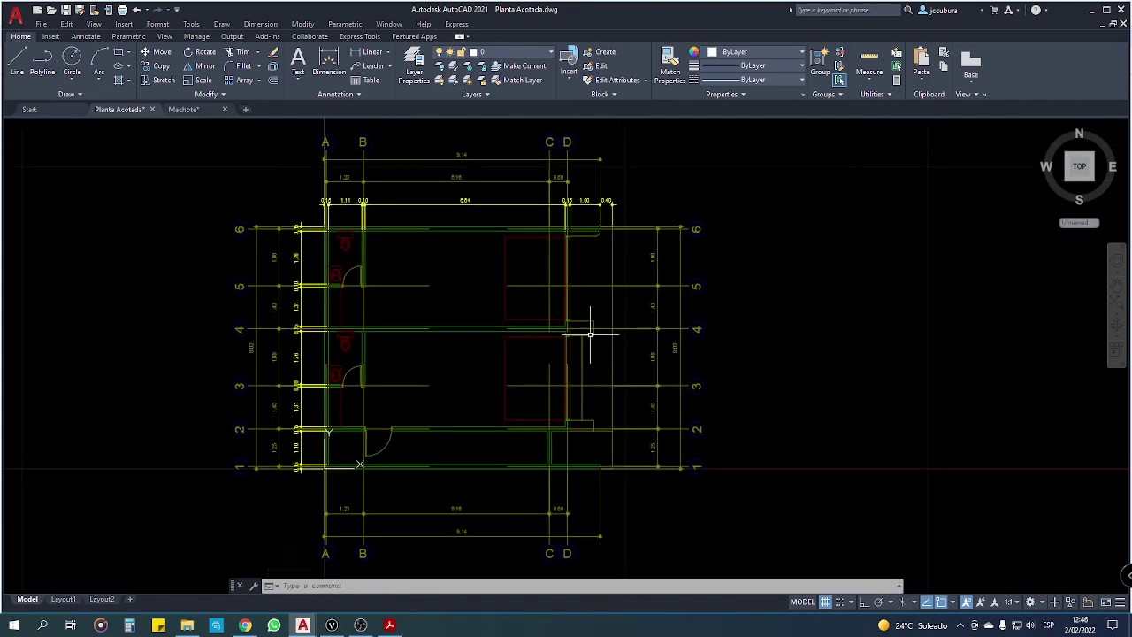